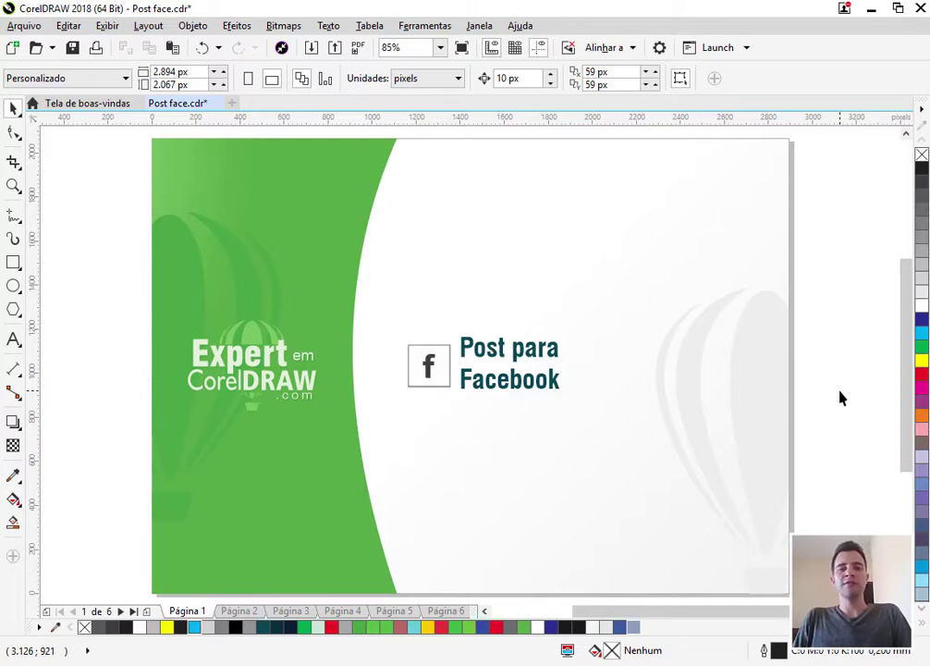
Step: Switch to Acrobat Reader and examine the Instagram image formats in formatos-das-imagens-das-redes-sociais.pdf
{"action": "left_click", "coordinate": [360, 664]}
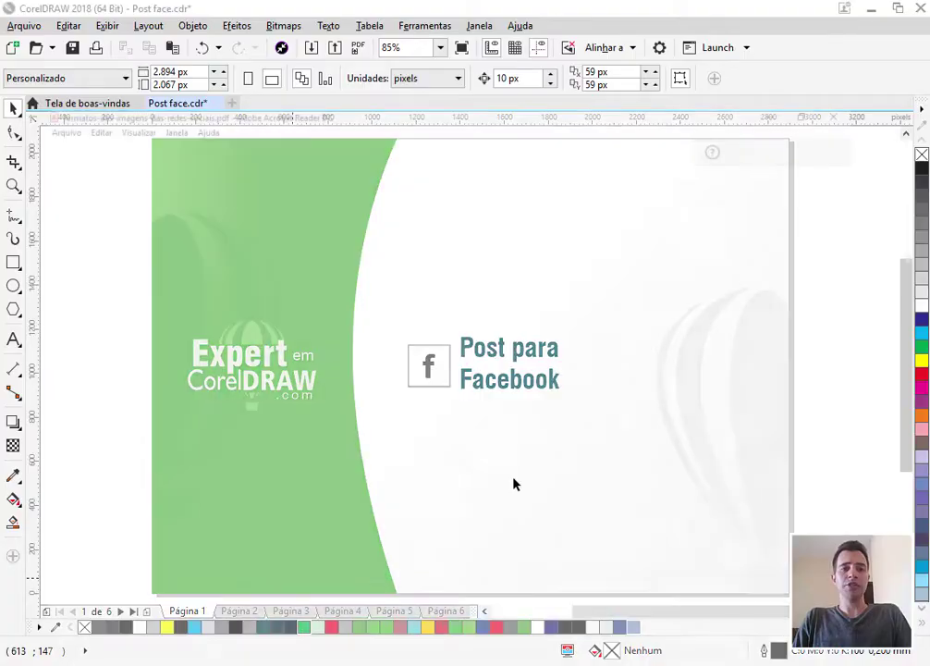
{"action": "left_click_drag", "start_coordinate": [874, 280], "coordinate": [895, 296]}
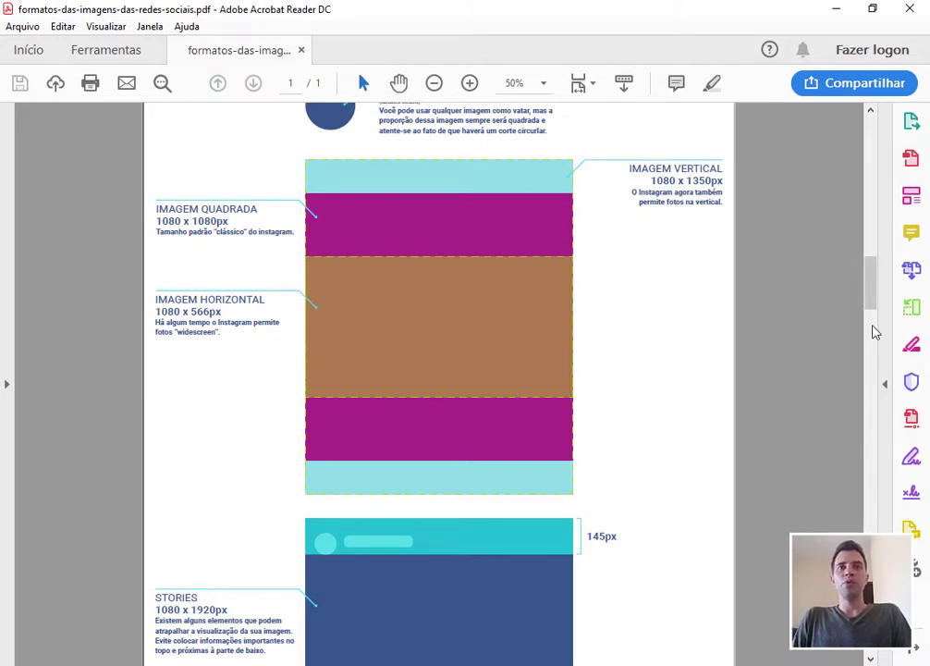
{"action": "scroll", "coordinate": [871, 314], "scroll_direction": "up", "scroll_amount": 2}
{"action": "scroll", "coordinate": [868, 291], "scroll_direction": "up", "scroll_amount": 2}
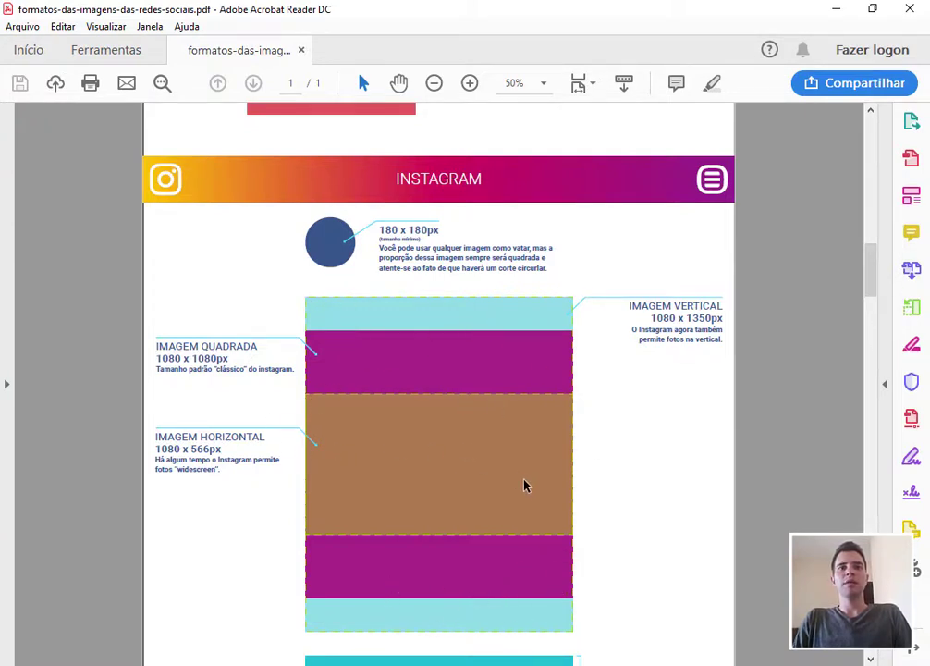
{"action": "left_click_drag", "start_coordinate": [231, 440], "coordinate": [187, 448]}
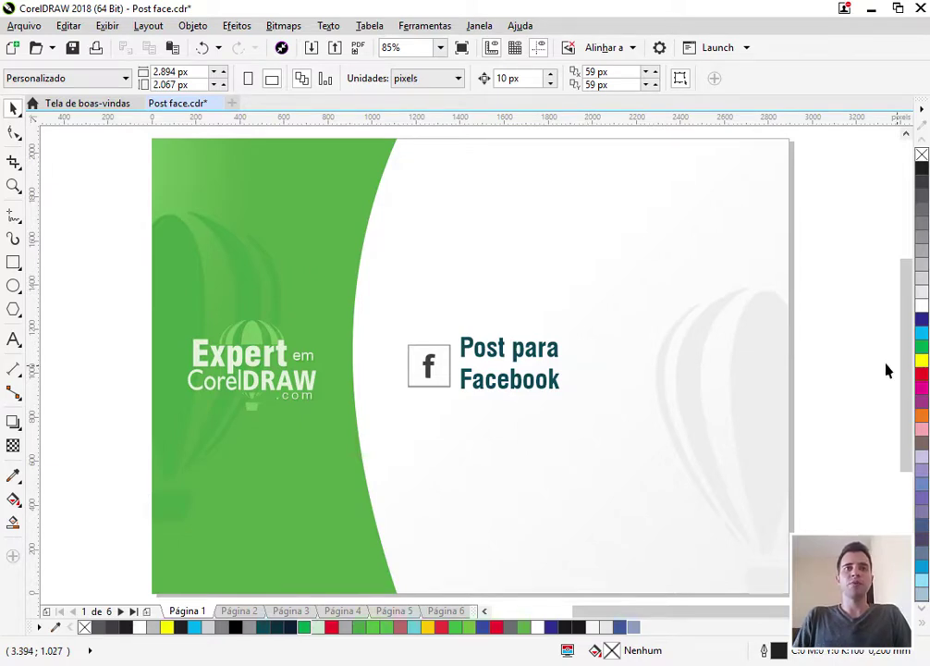
Step: Review the link, horizontal, square and vertical Facebook post sizes on pages 2 to 5 of Post face.cdr
{"action": "key", "text": "Page_Down"}
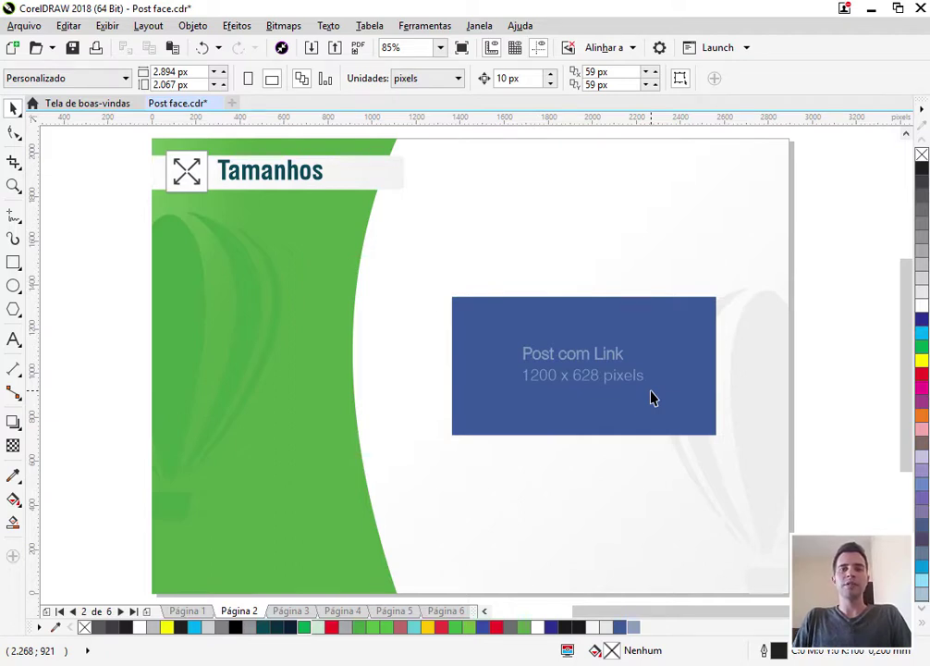
{"action": "key", "text": "Page_Down"}
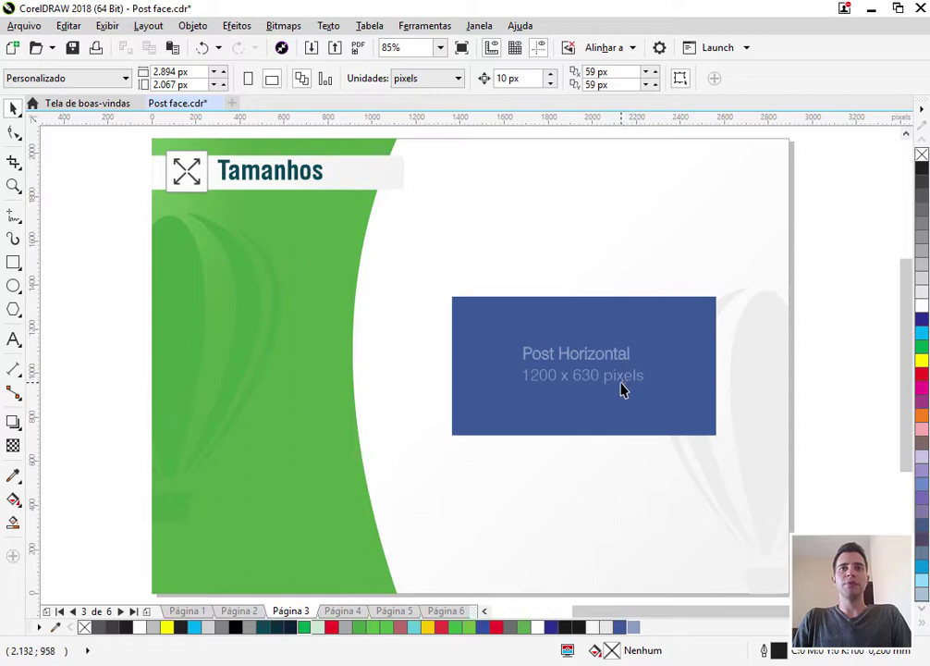
{"action": "key", "text": "Page_Down"}
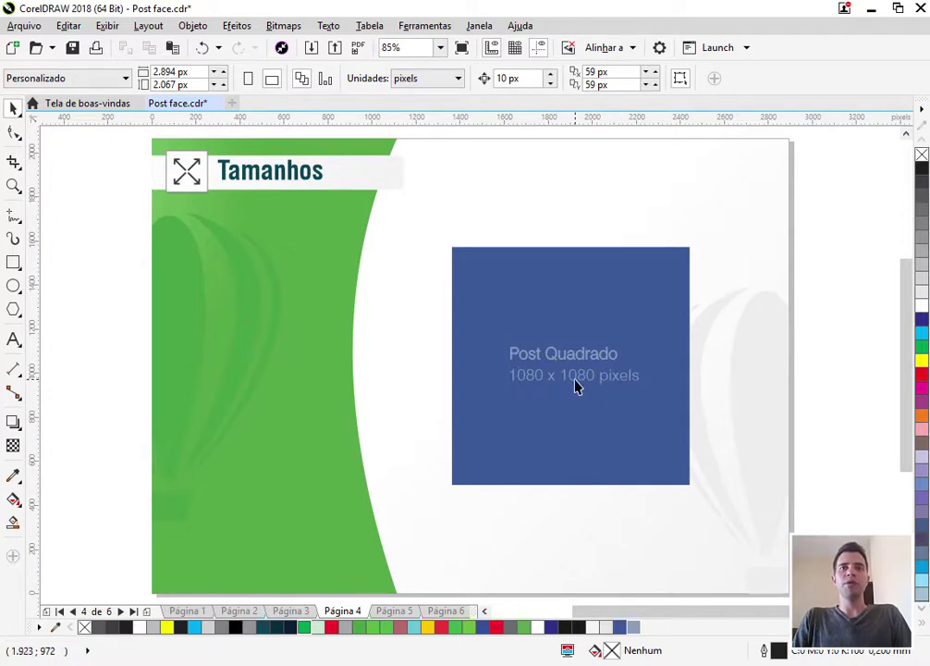
{"action": "key", "text": "Page_Down"}
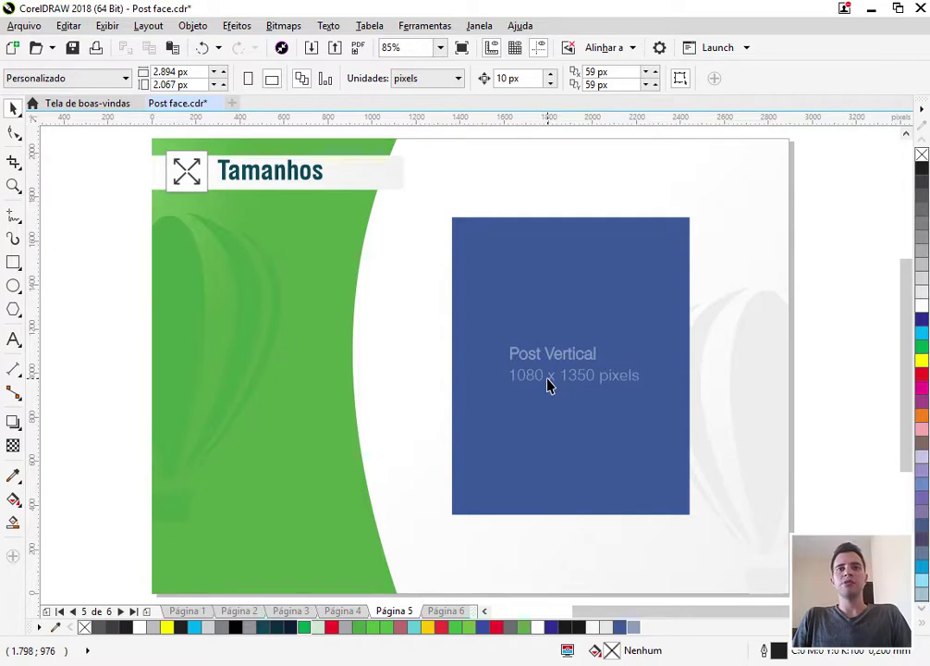
{"action": "left_click", "coordinate": [342, 611]}
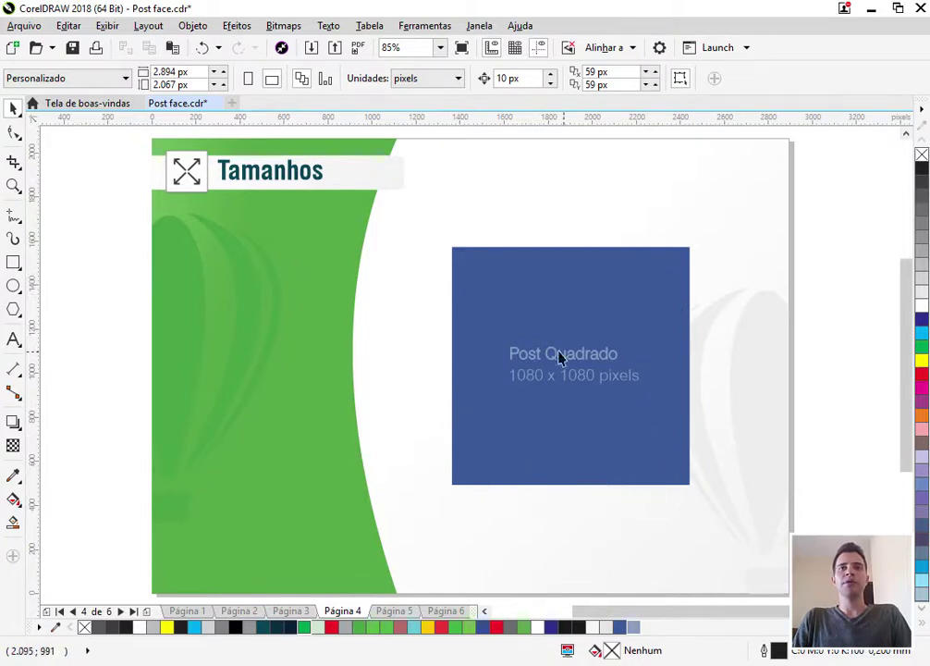
Step: Copy the grouped map, city photo and anniversary text from page 6
{"action": "left_click", "coordinate": [446, 611]}
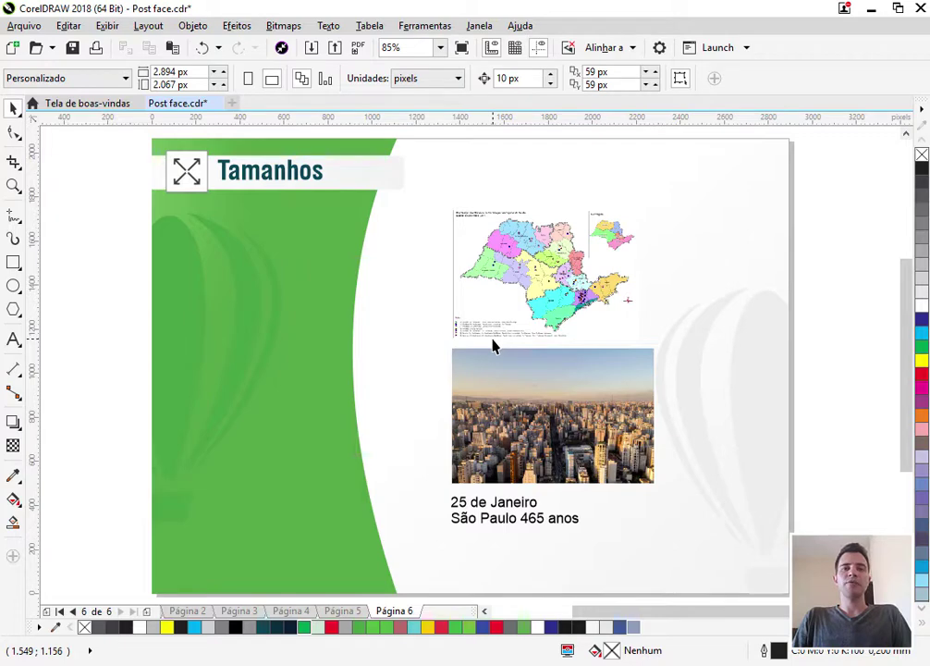
{"action": "left_click", "coordinate": [531, 274]}
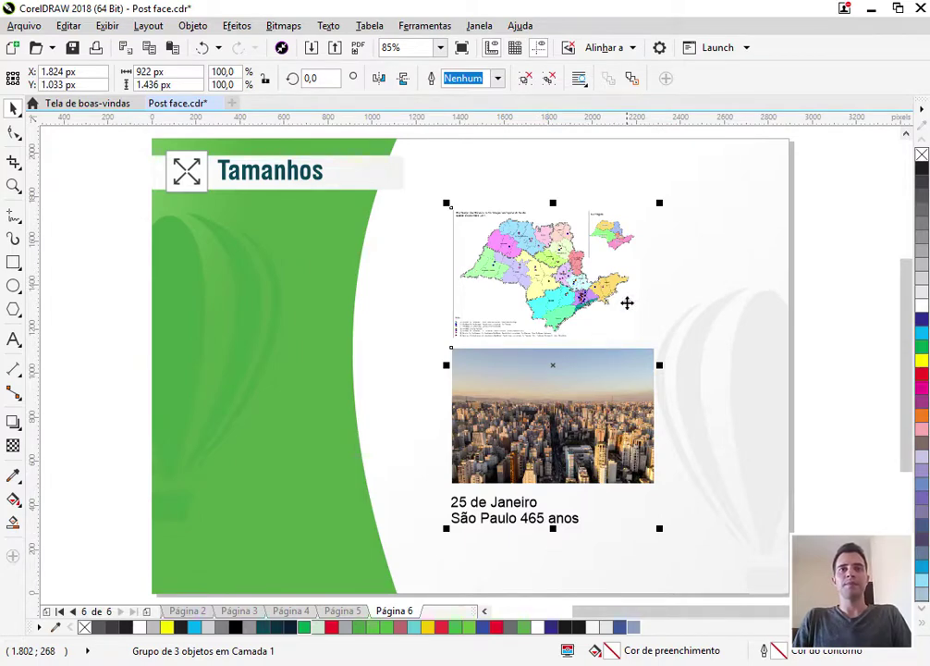
{"action": "key", "text": "ctrl+c"}
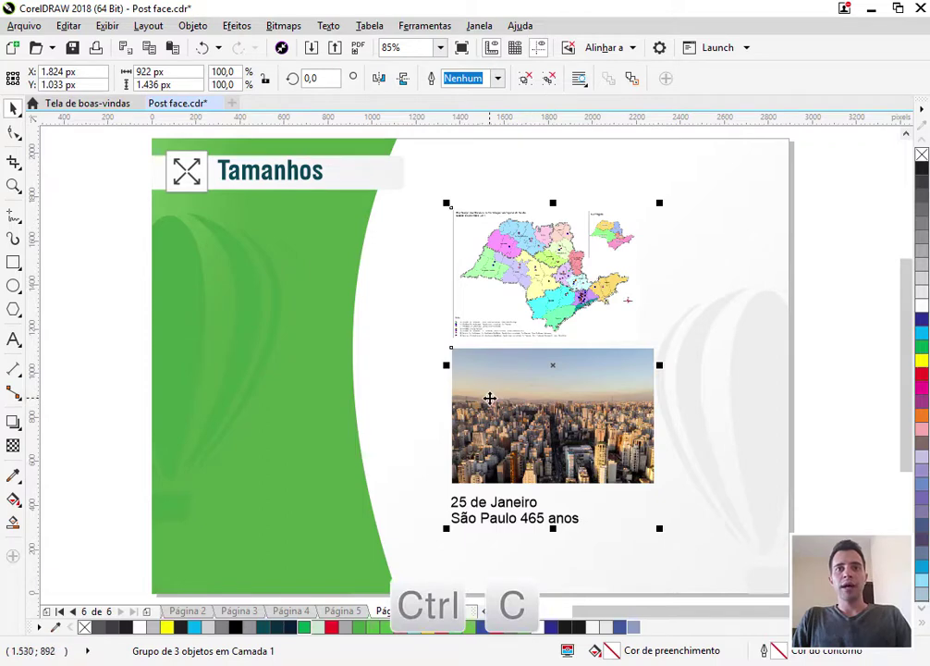
Step: Create a new document from the Web preset, keeping pixels as the unit and RGB as the primary color mode
{"action": "left_click", "coordinate": [232, 104]}
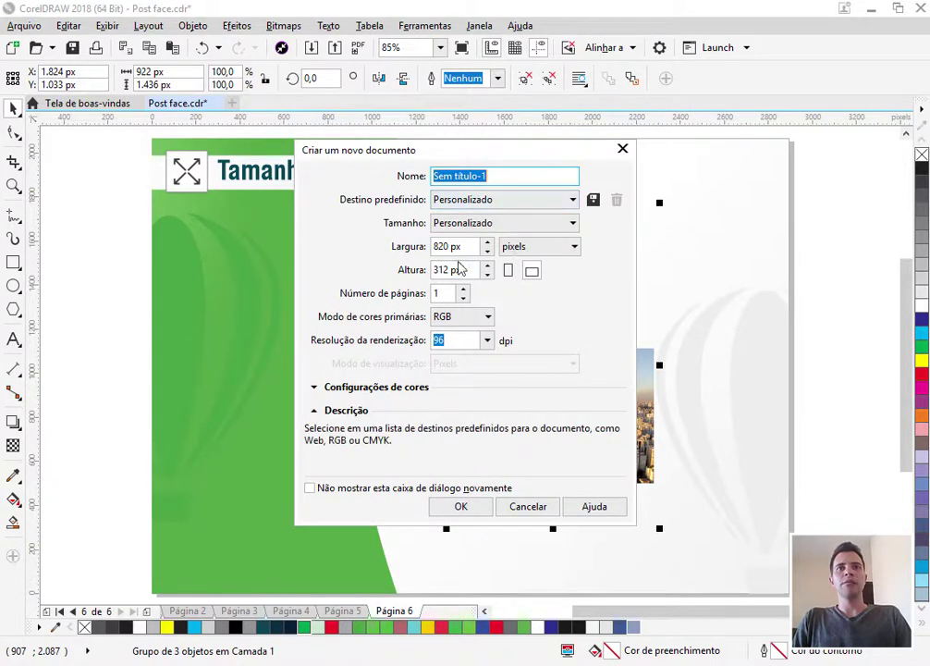
{"action": "left_click", "coordinate": [504, 199]}
{"action": "left_click", "coordinate": [429, 252]}
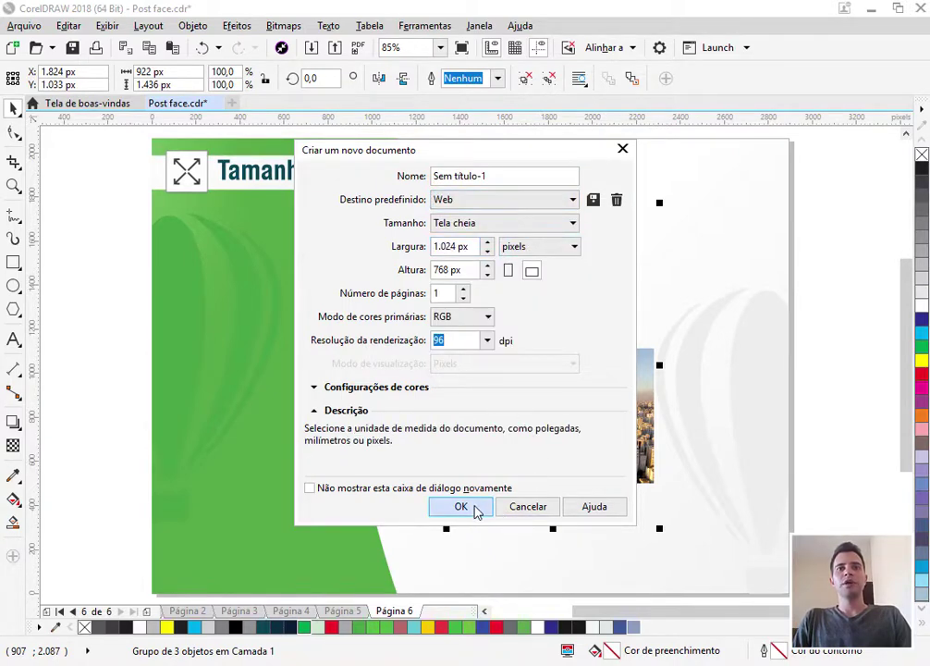
{"action": "left_click", "coordinate": [446, 319]}
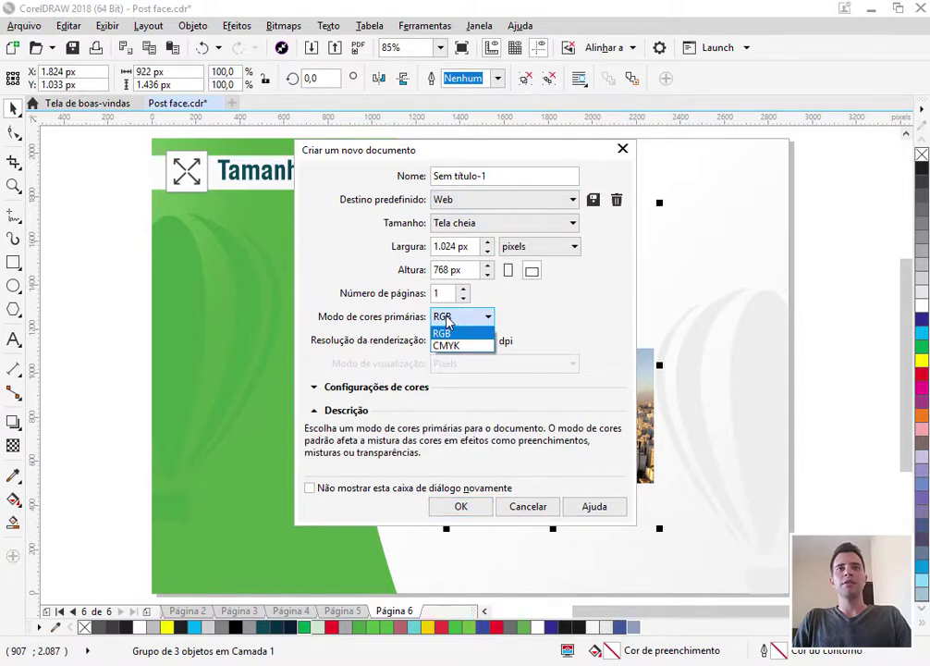
{"action": "left_click", "coordinate": [445, 320]}
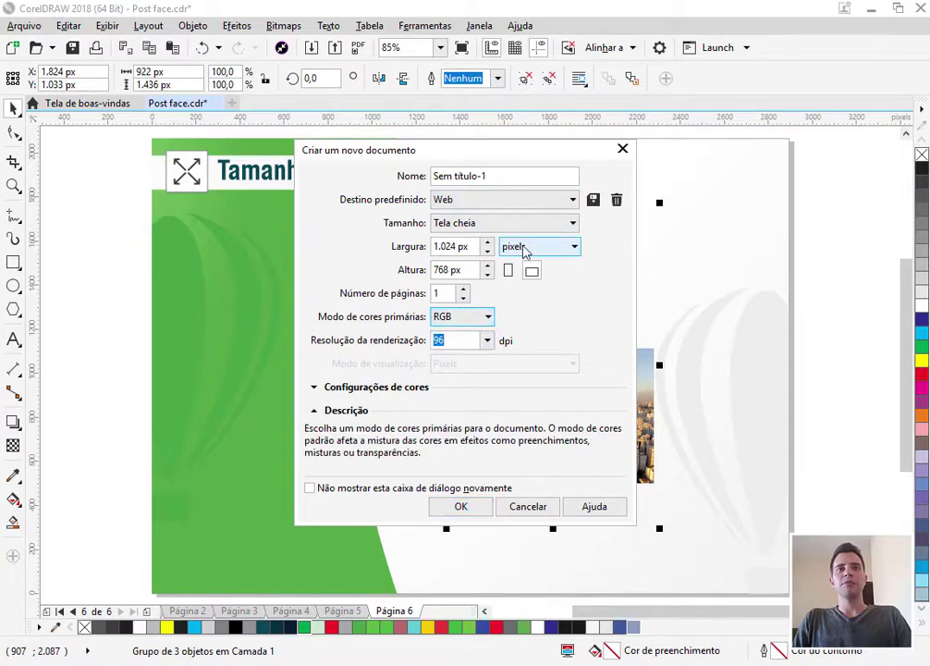
{"action": "left_click", "coordinate": [474, 509]}
{"action": "scroll", "coordinate": [282, 254], "scroll_direction": "down", "scroll_amount": 2}
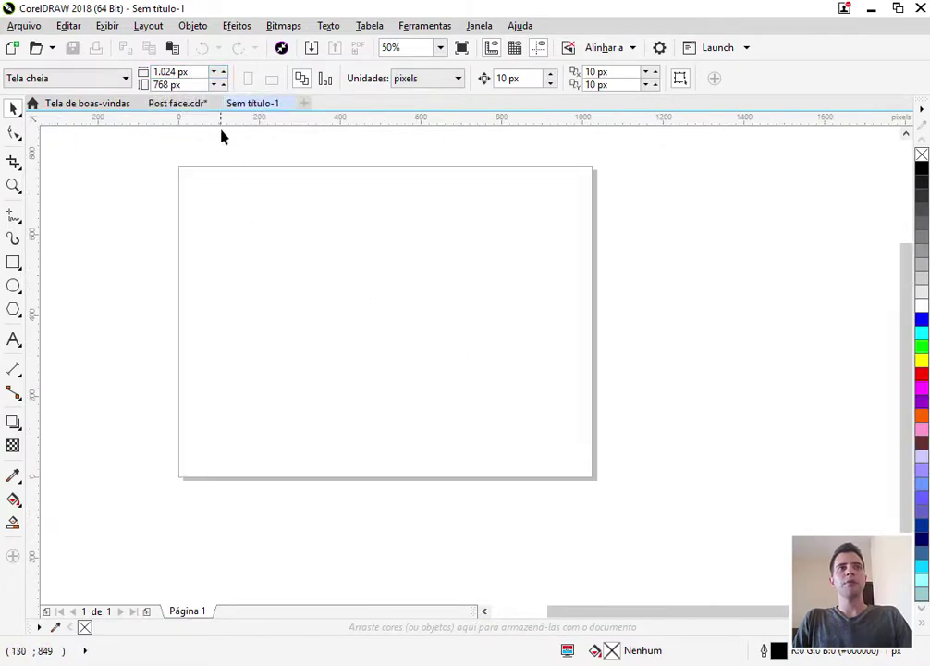
Step: Check the vertical and square post dimensions on pages 5 and 4 of Post face.cdr
{"action": "left_click", "coordinate": [177, 103]}
{"action": "left_click", "coordinate": [328, 611]}
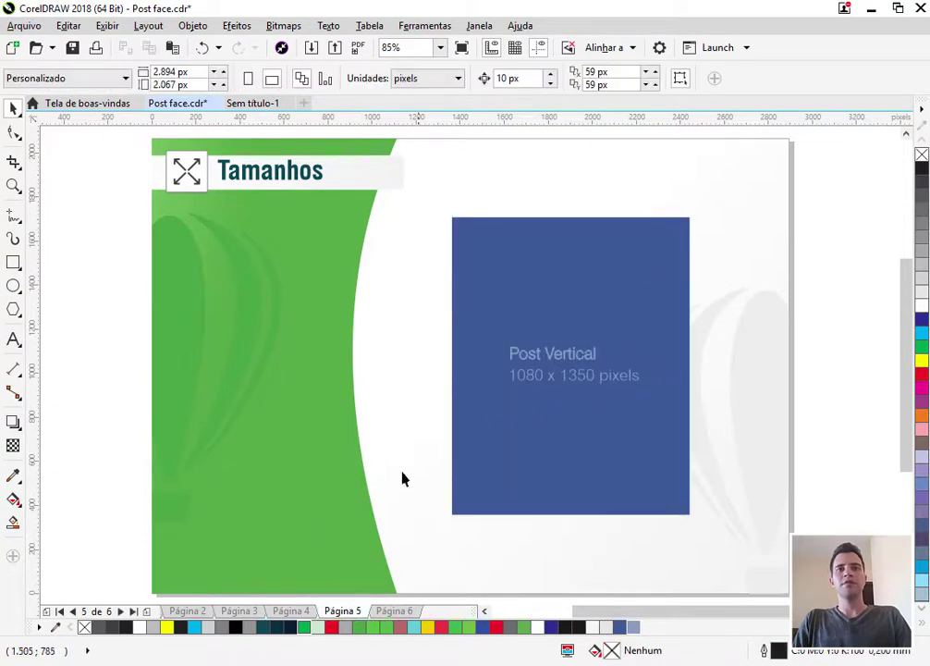
{"action": "left_click", "coordinate": [290, 611]}
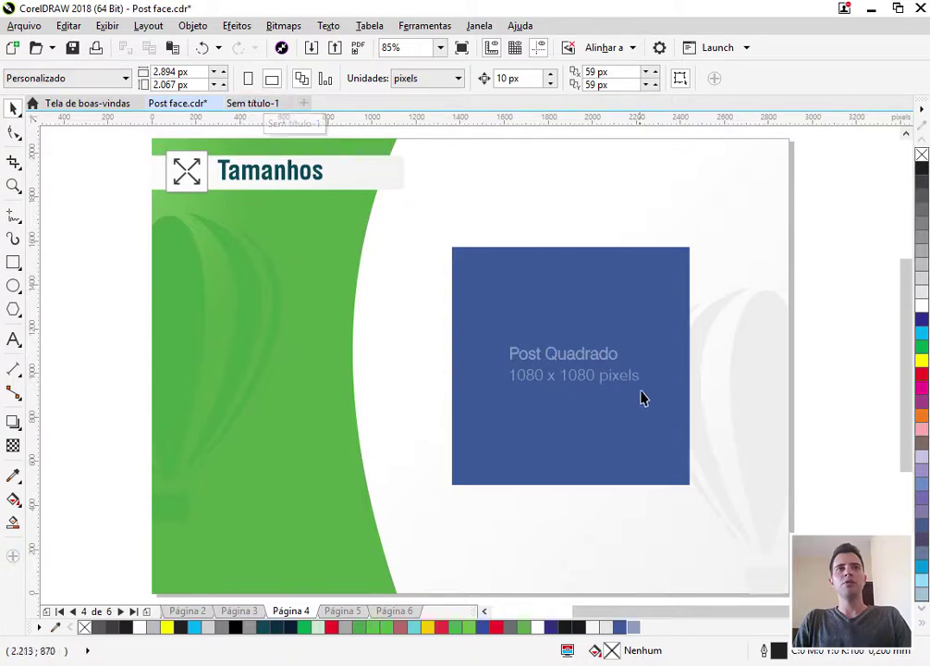
Step: Set the page size of the new Sem título-1 document to 1080 x 1080 px
{"action": "left_click", "coordinate": [261, 104]}
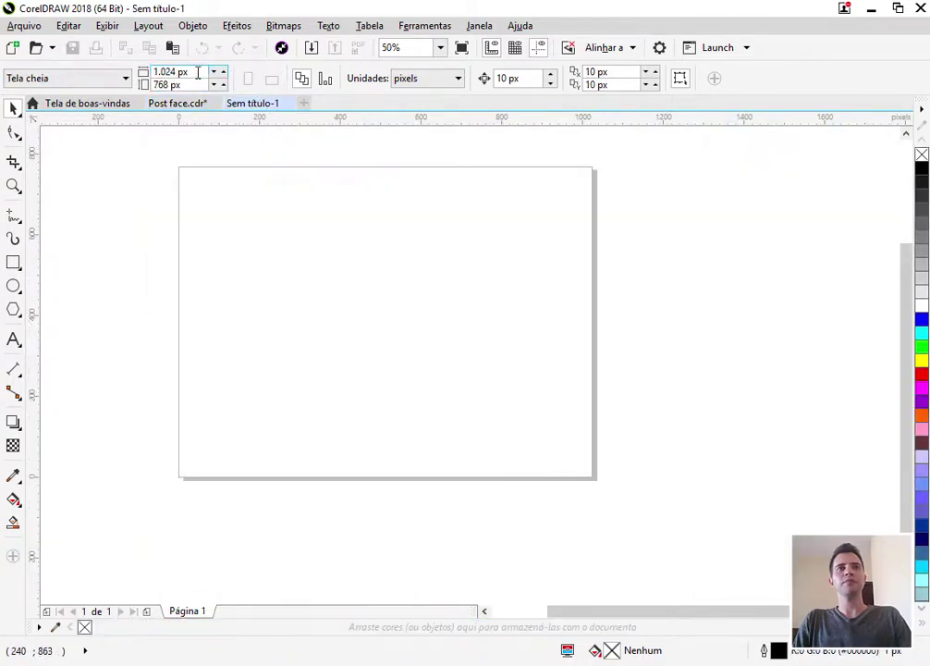
{"action": "left_click_drag", "start_coordinate": [197, 72], "coordinate": [13, 69]}
{"action": "type", "text": "108"}
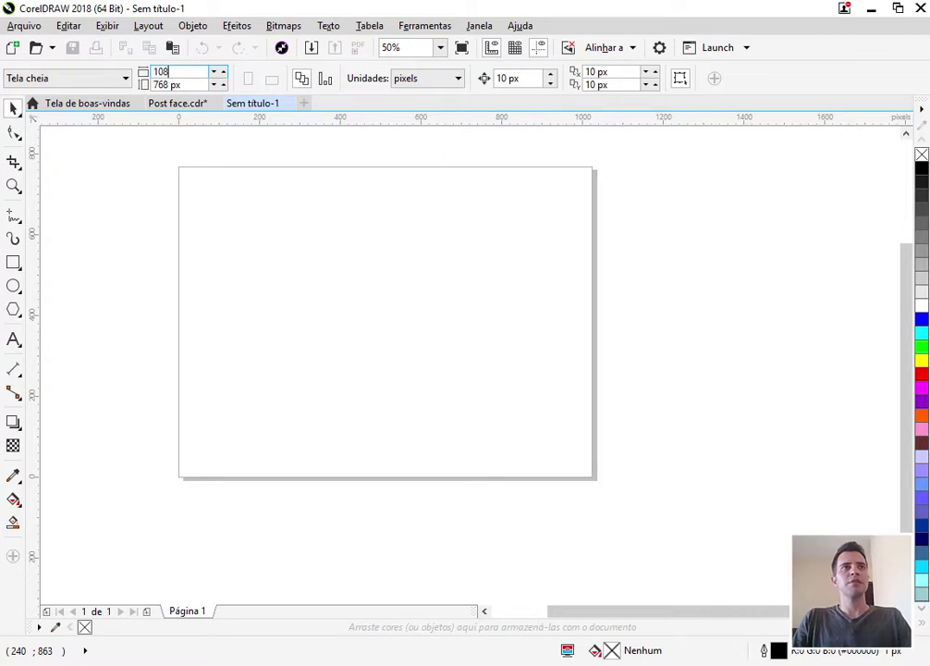
{"action": "type", "text": "0"}
{"action": "key", "text": "Tab"}
{"action": "type", "text": "1"}
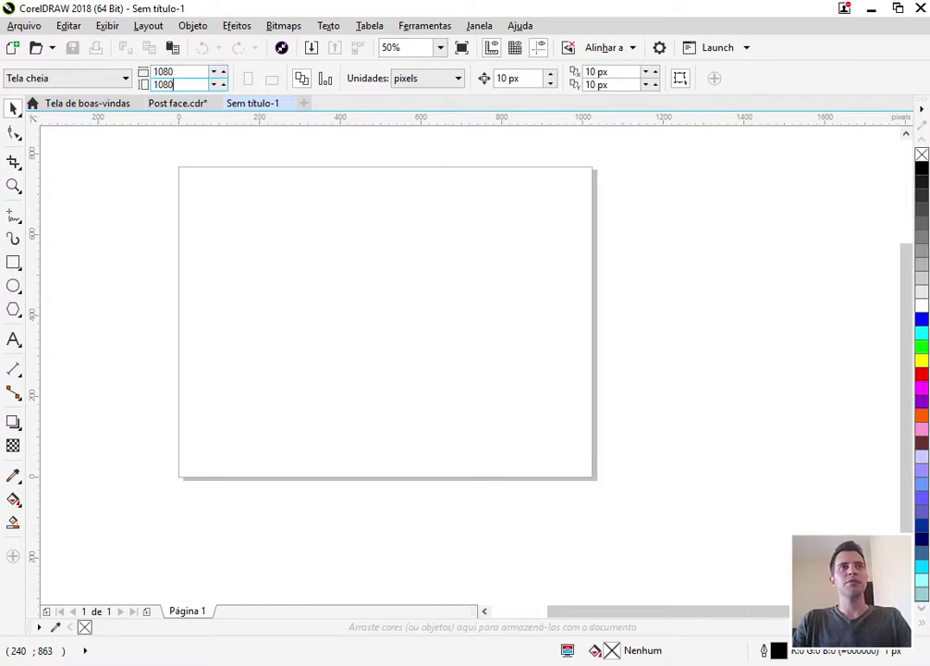
{"action": "key", "text": "Return"}
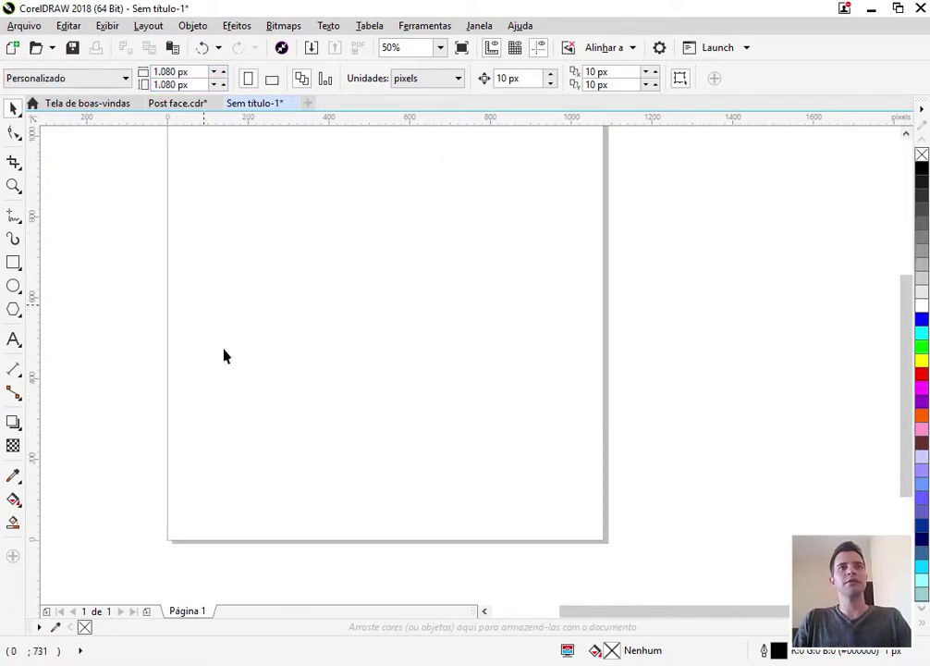
Step: Paste the copied group onto the square page and move it to about X 344 px, Y 519 px
{"action": "scroll", "coordinate": [416, 397], "scroll_direction": "down", "scroll_amount": 1}
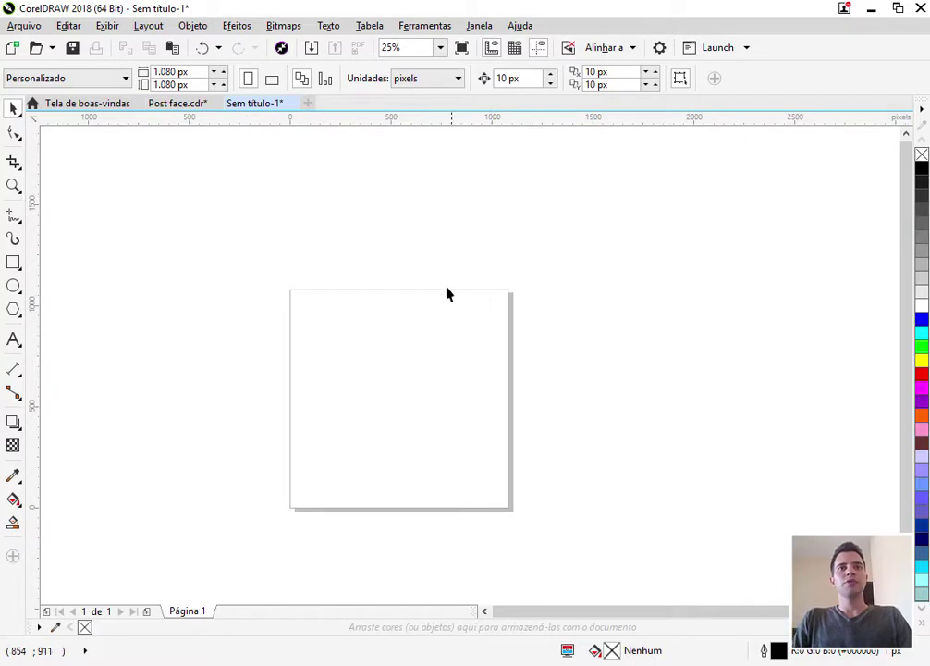
{"action": "key", "text": "ctrl+v"}
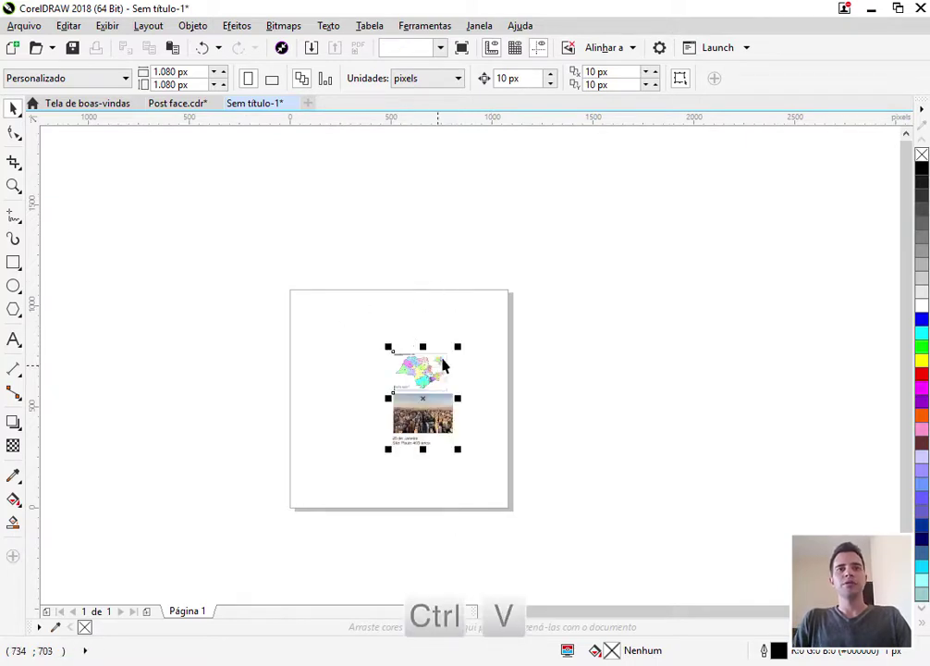
{"action": "left_click_drag", "start_coordinate": [419, 379], "coordinate": [357, 381]}
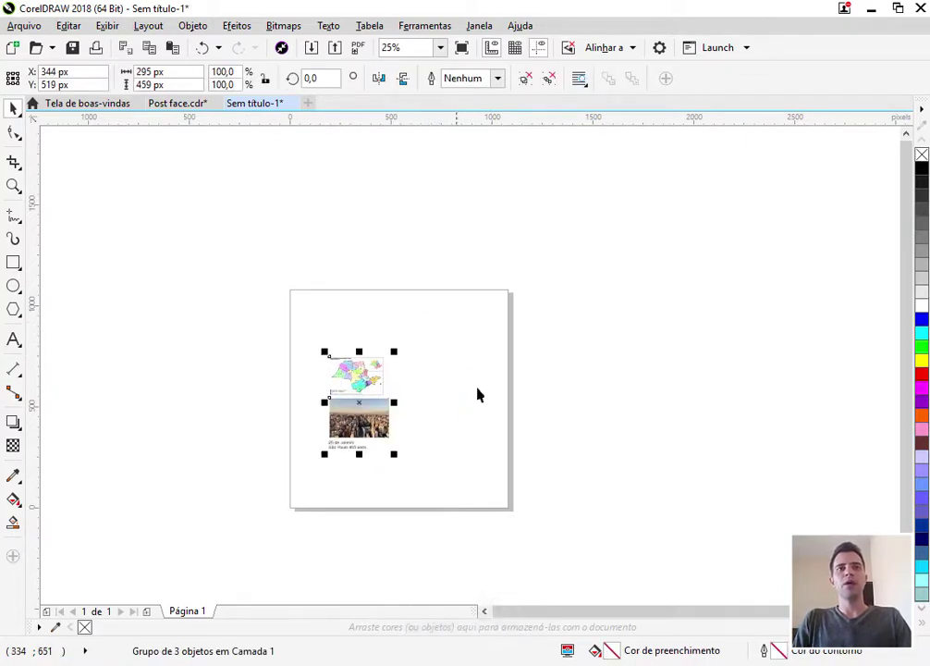
Step: Create a rectangle matching the full 1080 x 1080 px page
{"action": "left_click", "coordinate": [594, 398]}
{"action": "double_click", "coordinate": [14, 265]}
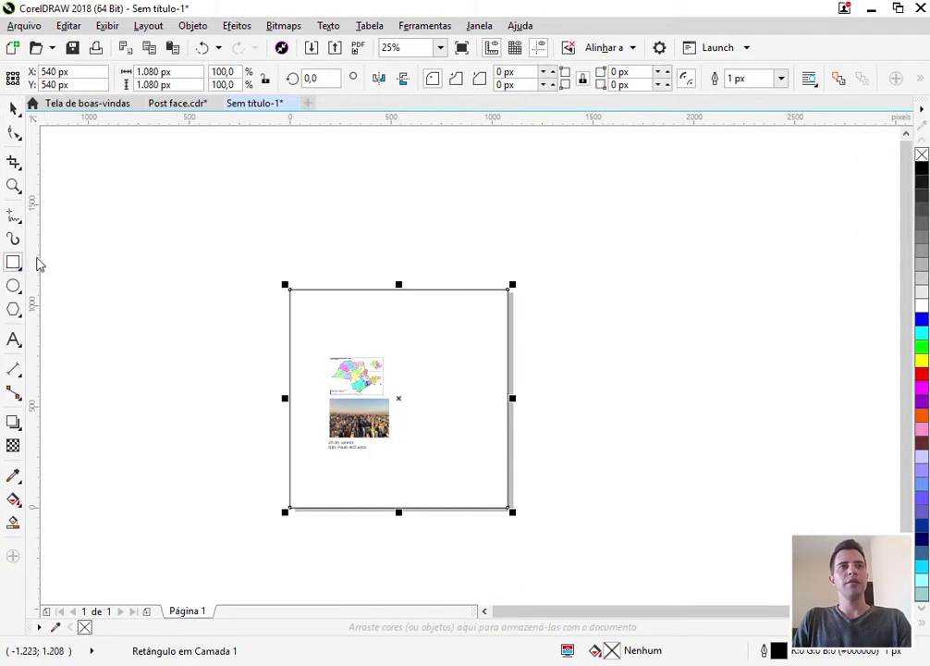
{"action": "key", "text": "F4"}
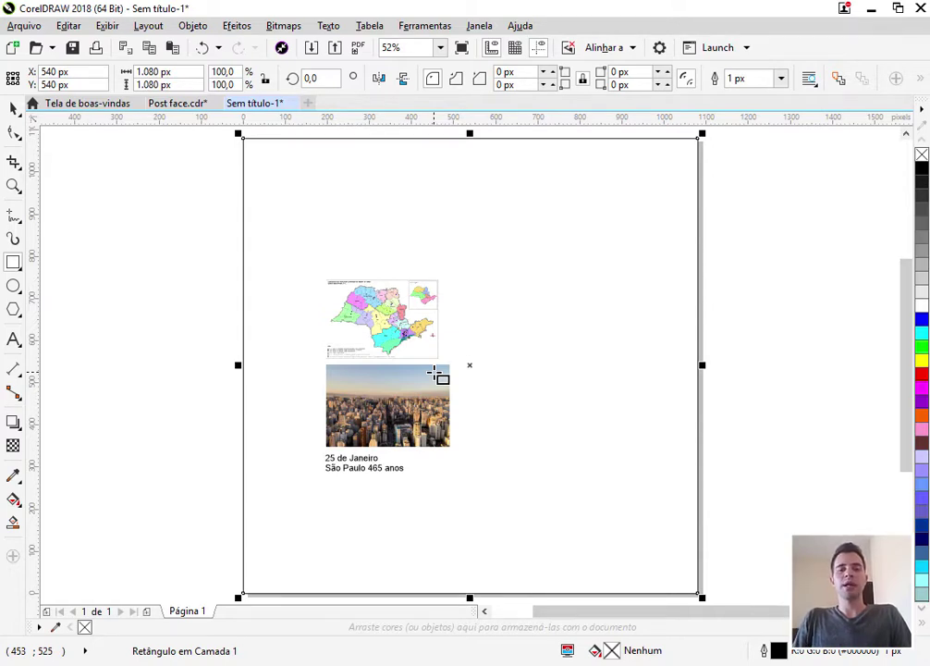
Step: Ungroup the pasted map, photo and text, and move the map beside the photo to about X 768 px, Y 475 px
{"action": "left_click", "coordinate": [13, 108]}
{"action": "left_click_drag", "start_coordinate": [142, 224], "coordinate": [455, 486]}
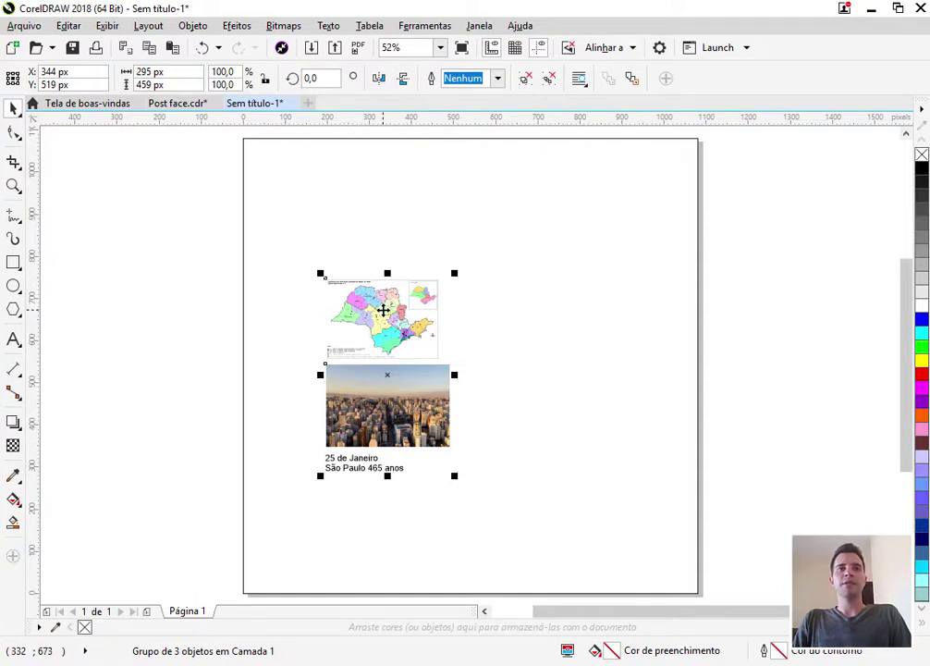
{"action": "left_click", "coordinate": [727, 380]}
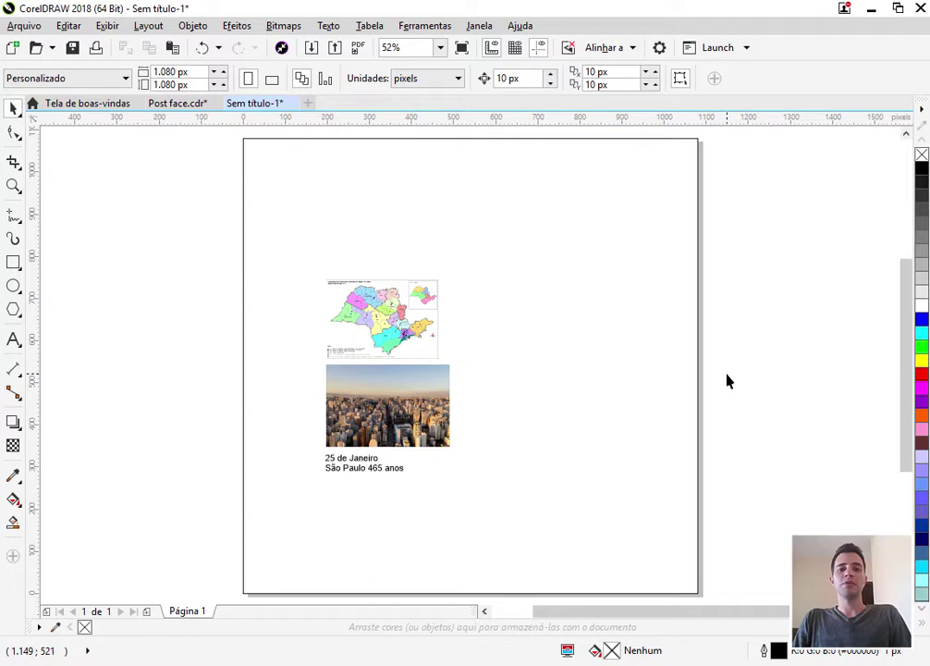
{"action": "left_click", "coordinate": [379, 339]}
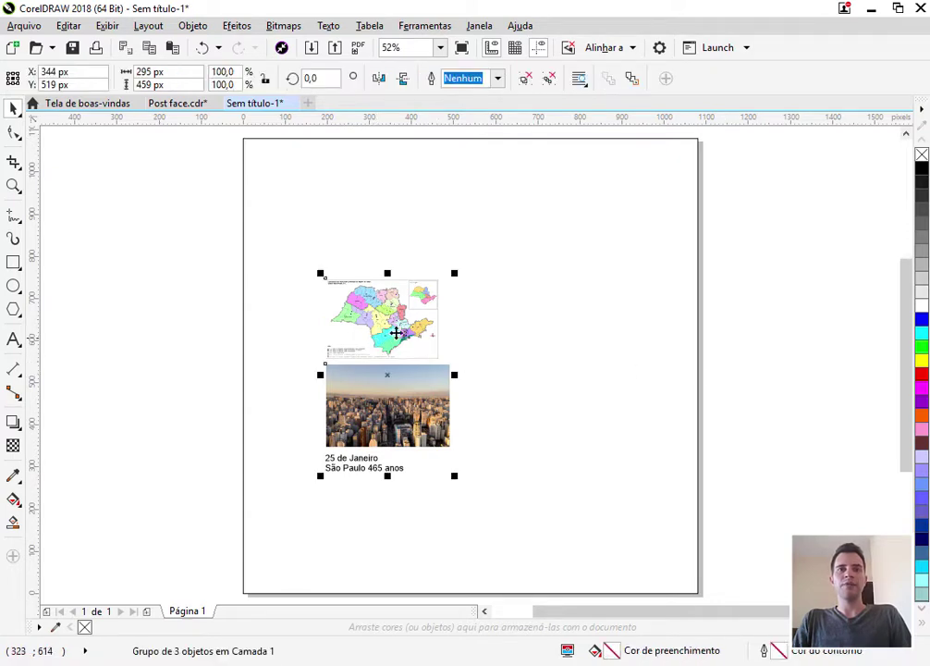
{"action": "left_click", "coordinate": [525, 81]}
{"action": "left_click", "coordinate": [583, 344]}
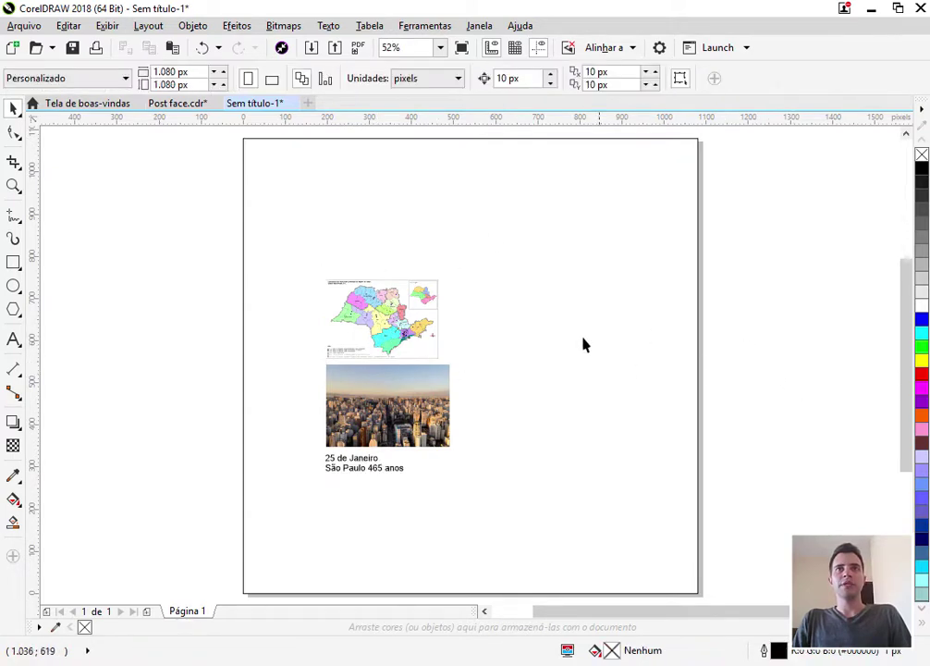
{"action": "left_click", "coordinate": [380, 330]}
{"action": "left_click_drag", "start_coordinate": [380, 329], "coordinate": [563, 404]}
Step: Set the document's view mode to Aperfeiçoado and inspect the map's edges and labels up close
{"action": "left_click_drag", "start_coordinate": [663, 333], "coordinate": [491, 458]}
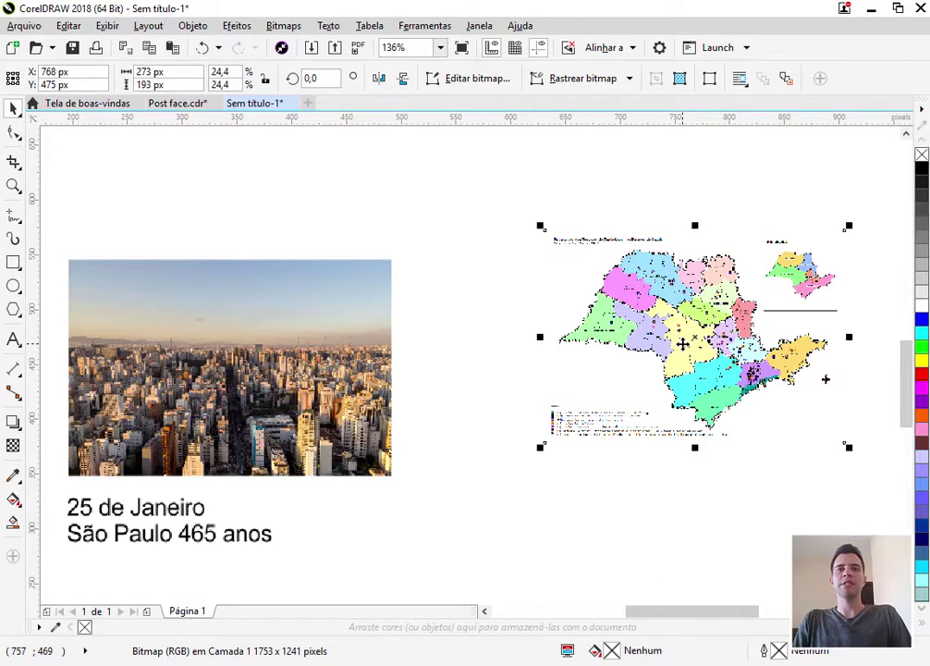
{"action": "scroll", "coordinate": [837, 331], "scroll_direction": "up", "scroll_amount": 4}
{"action": "scroll", "coordinate": [695, 460], "scroll_direction": "down", "scroll_amount": 2}
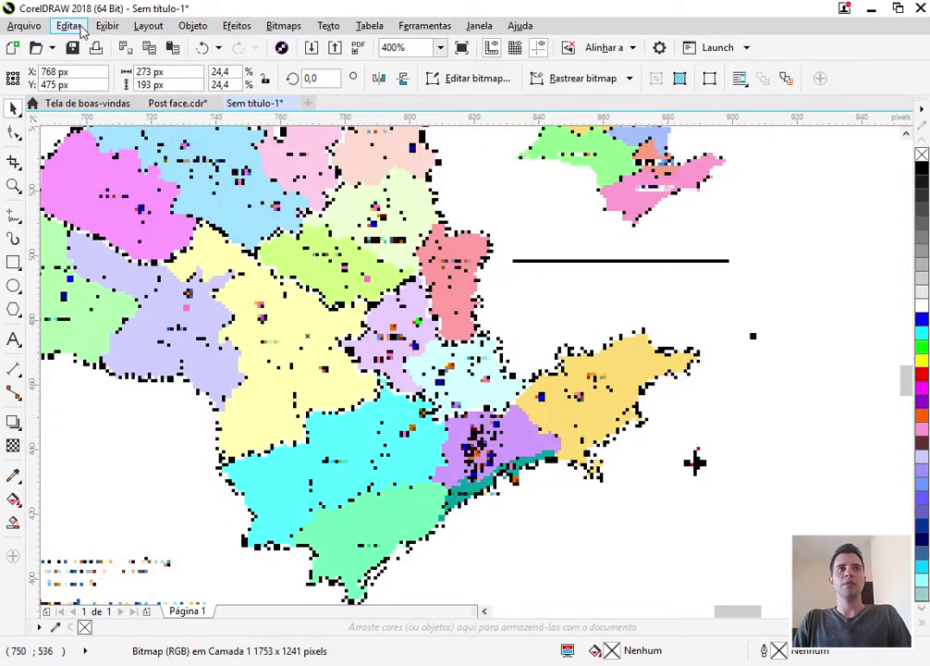
{"action": "left_click", "coordinate": [107, 26]}
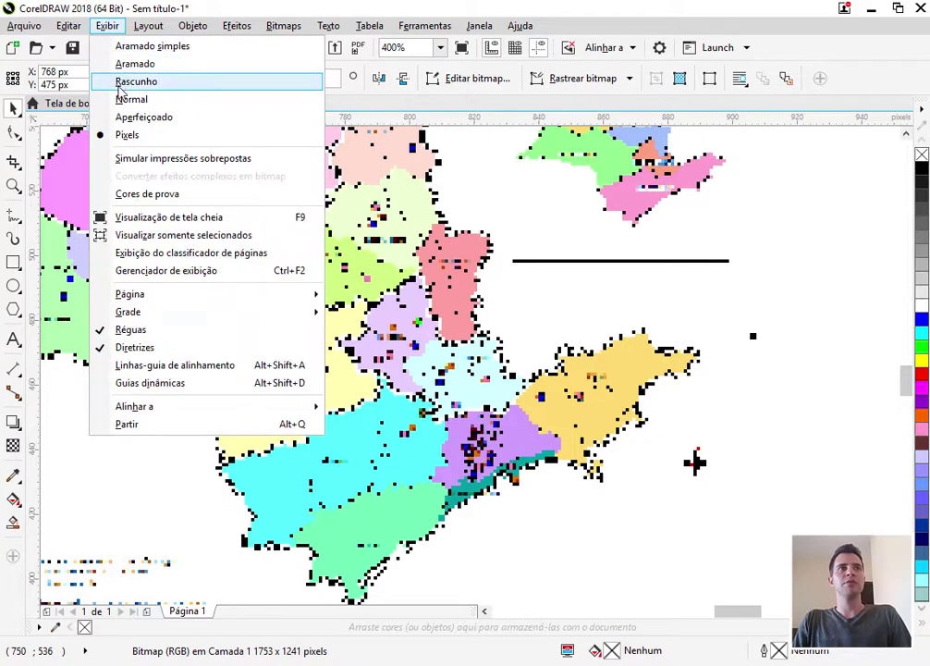
{"action": "left_click", "coordinate": [139, 118]}
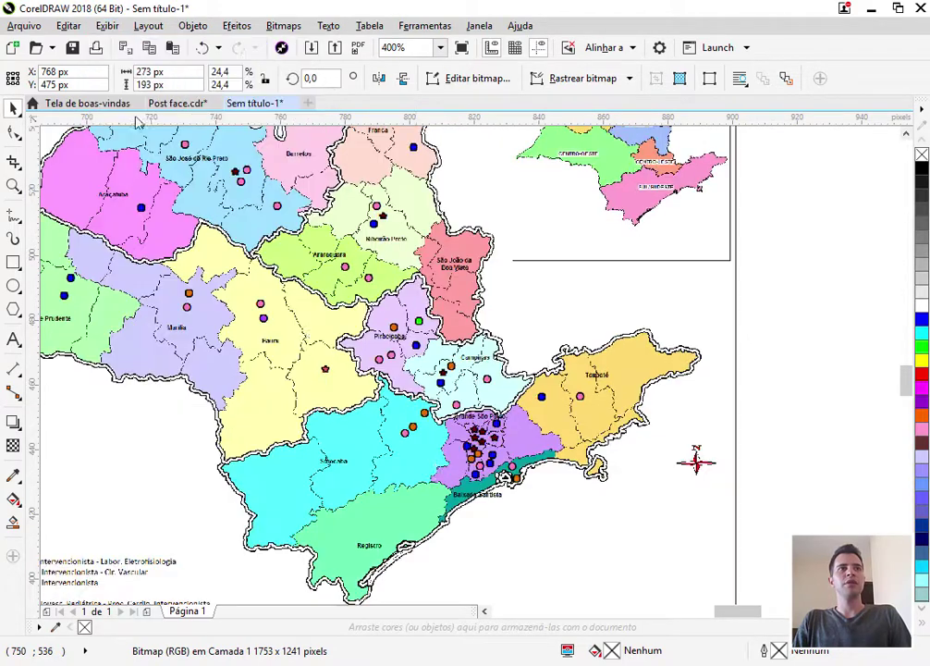
{"action": "scroll", "coordinate": [467, 381], "scroll_direction": "up", "scroll_amount": 2}
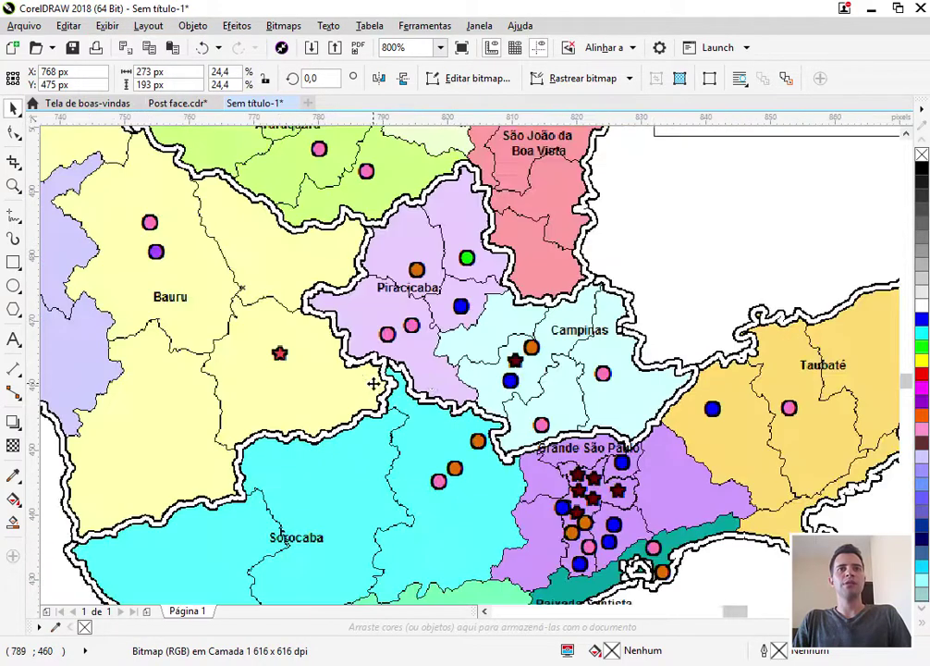
{"action": "scroll", "coordinate": [444, 366], "scroll_direction": "down", "scroll_amount": 2}
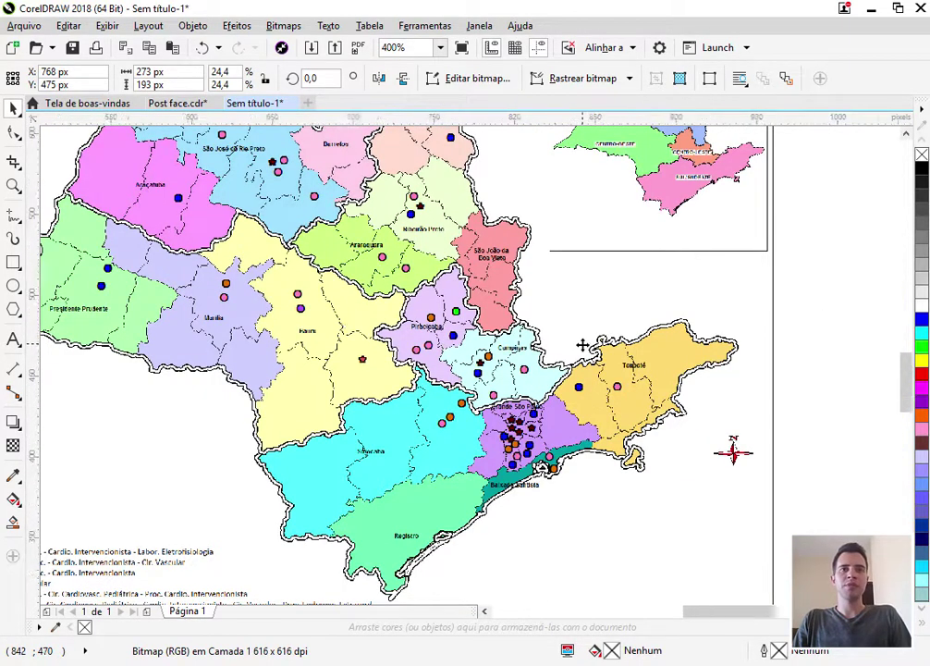
{"action": "scroll", "coordinate": [582, 345], "scroll_direction": "down", "scroll_amount": 1}
{"action": "scroll", "coordinate": [359, 372], "scroll_direction": "down", "scroll_amount": 1}
{"action": "left_click", "coordinate": [750, 376]}
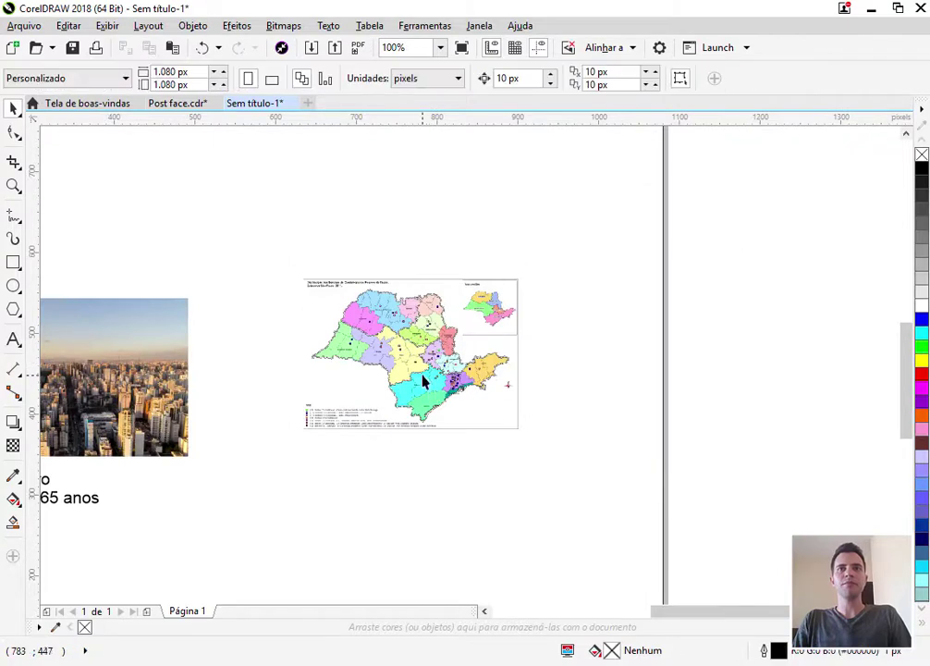
Step: Trace the map bitmap with the Imagem de alta qualidade outline trace, reducing the detail until only a two-colour state silhouette is produced
{"action": "left_click", "coordinate": [408, 367]}
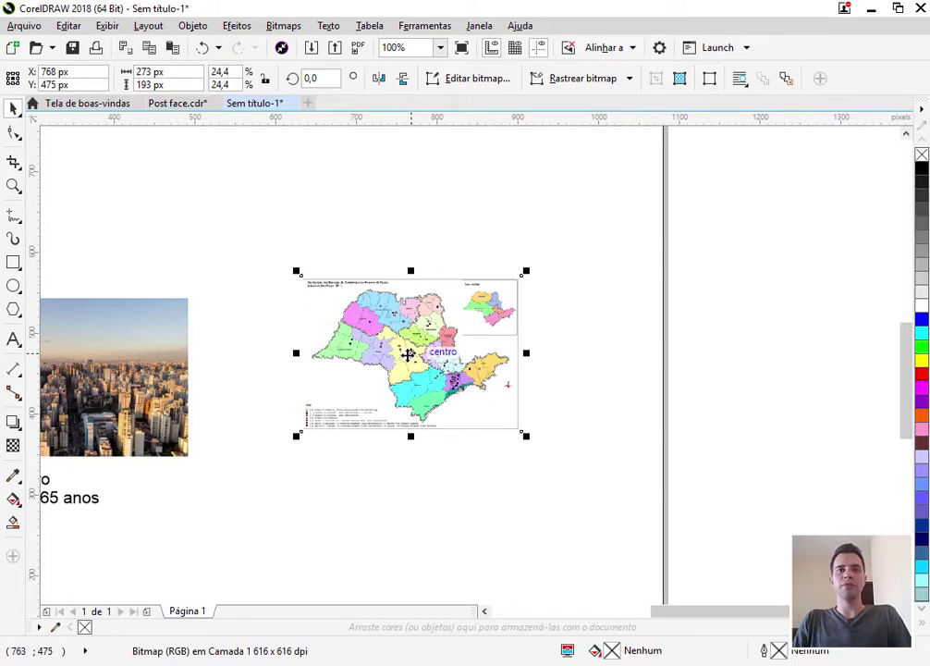
{"action": "right_click", "coordinate": [420, 381]}
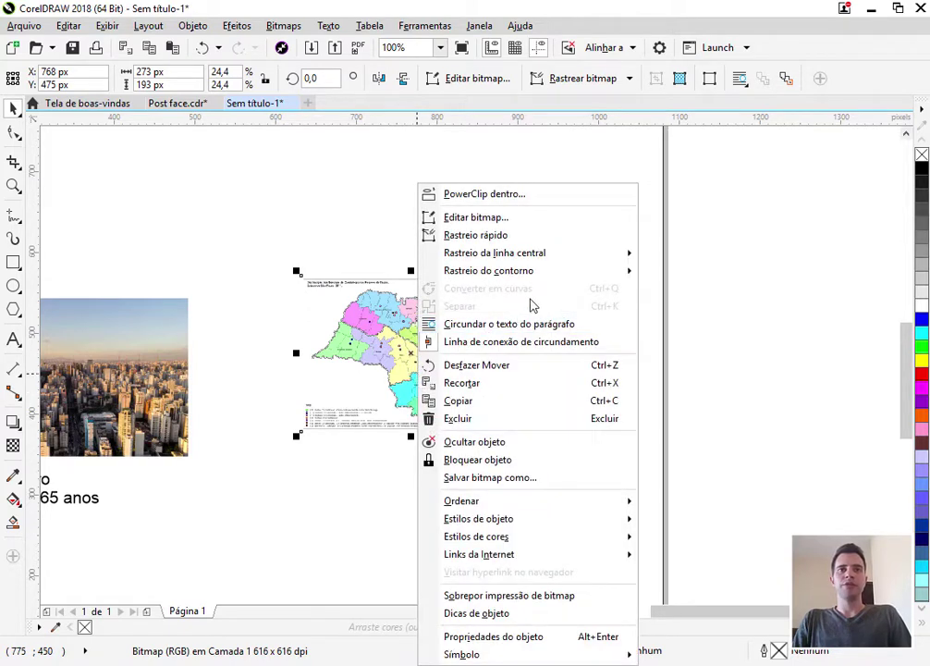
{"action": "mouse_move", "coordinate": [510, 274]}
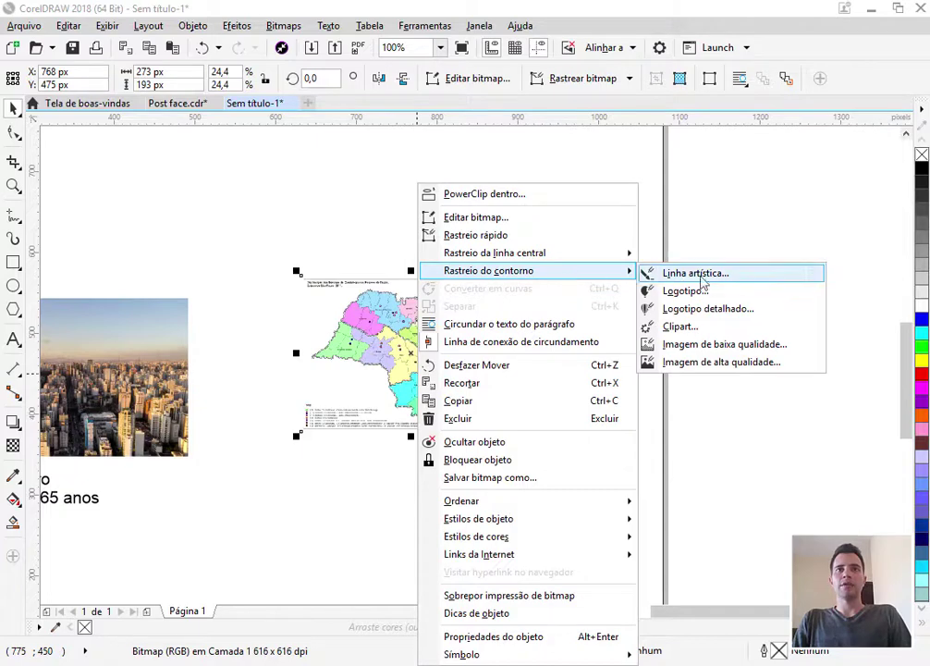
{"action": "left_click", "coordinate": [740, 363]}
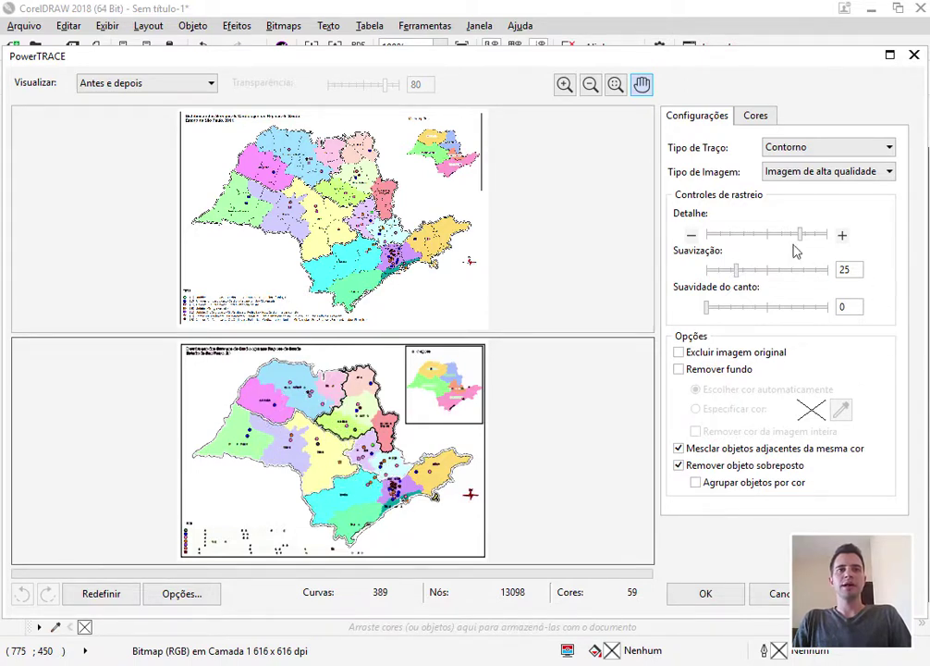
{"action": "left_click", "coordinate": [734, 237]}
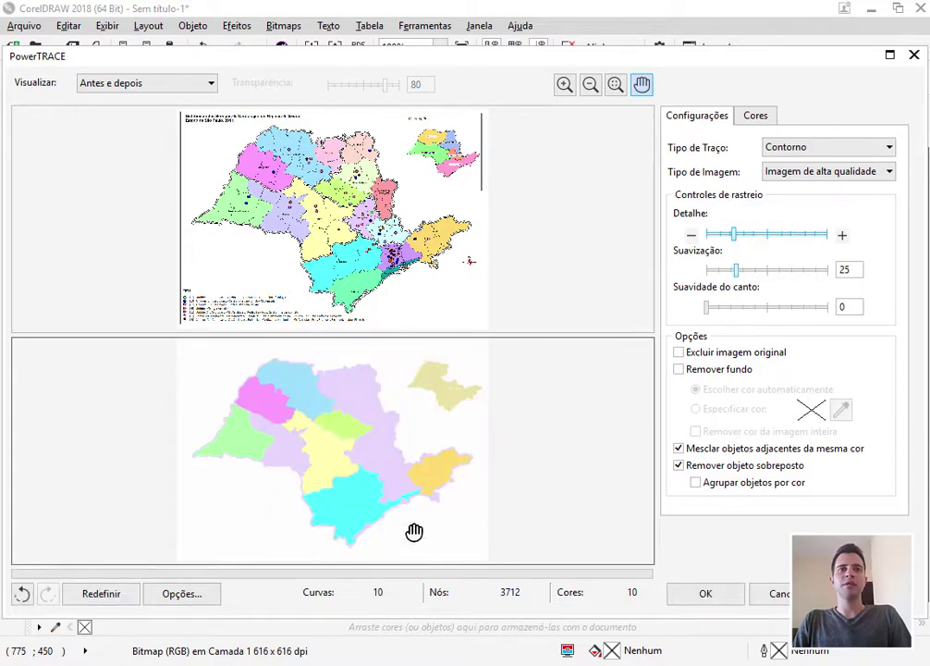
{"action": "left_click", "coordinate": [716, 236]}
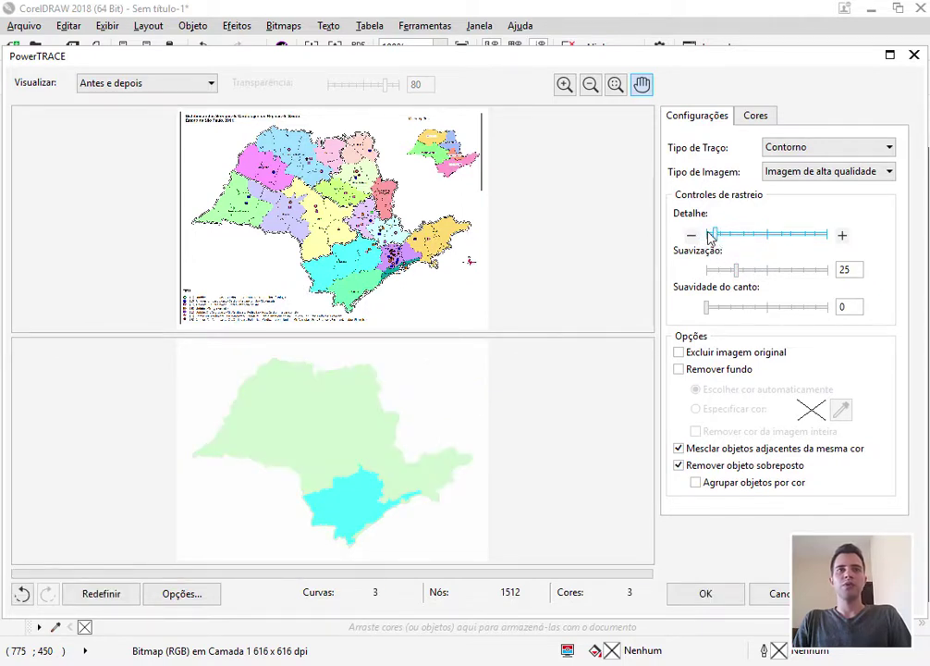
{"action": "left_click", "coordinate": [709, 235]}
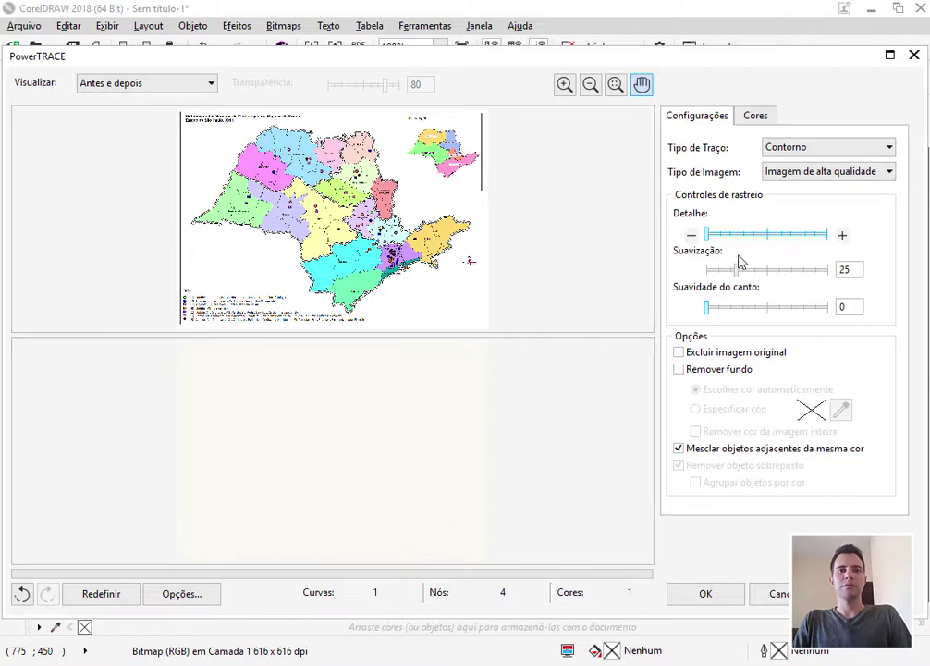
{"action": "left_click", "coordinate": [712, 236]}
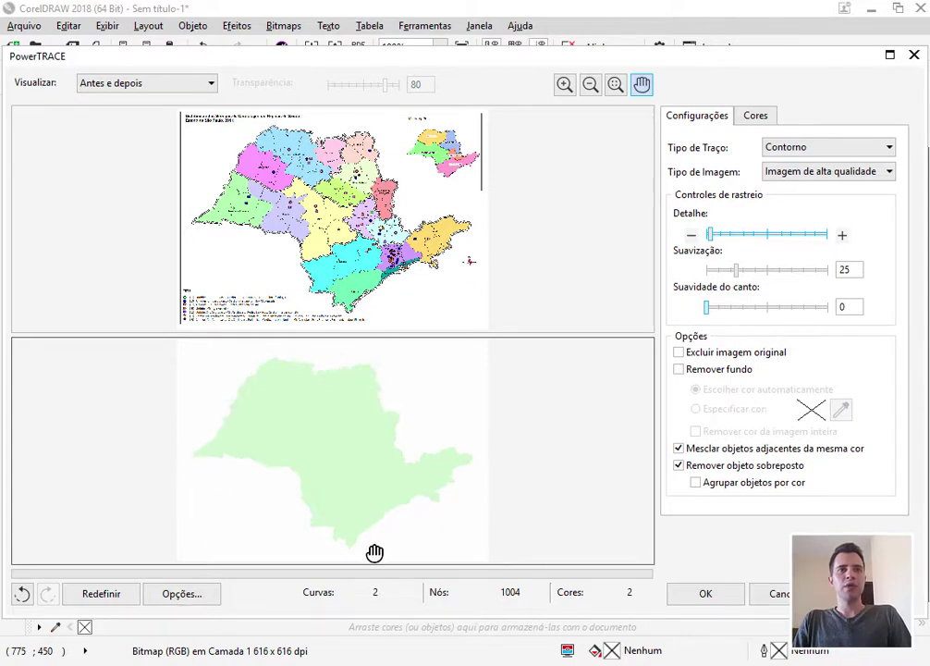
{"action": "left_click", "coordinate": [712, 600]}
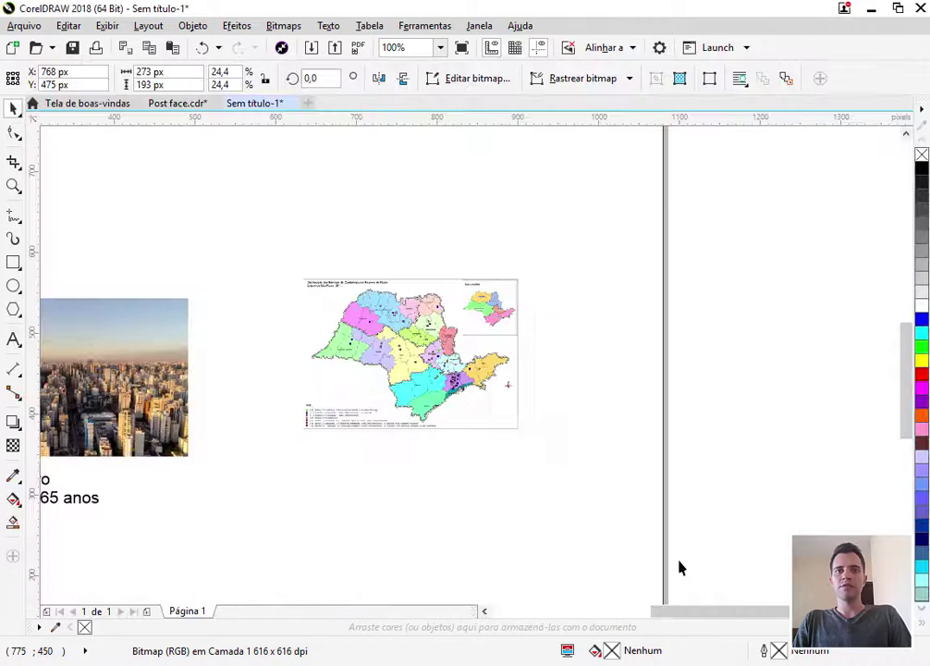
Step: Ungroup the traced map and move the state silhouette above the original map to about X 642 px, Y 785 px
{"action": "left_click", "coordinate": [728, 446]}
{"action": "left_click", "coordinate": [420, 369]}
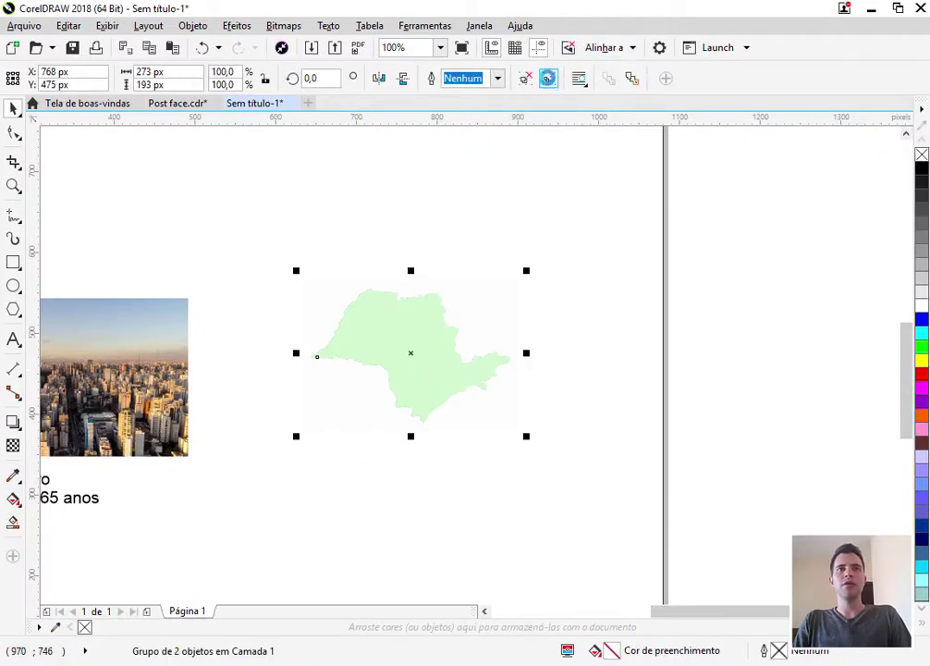
{"action": "left_click", "coordinate": [549, 77]}
{"action": "left_click", "coordinate": [729, 306]}
{"action": "scroll", "coordinate": [433, 382], "scroll_direction": "down", "scroll_amount": 1}
{"action": "mouse_move", "coordinate": [426, 371]}
{"action": "left_mouse_down"}
{"action": "mouse_move", "coordinate": [392, 267]}
{"action": "mouse_move", "coordinate": [375, 247]}
{"action": "left_mouse_up"}
Step: Fill the state silhouette with dark grey #4D4D4D
{"action": "scroll", "coordinate": [379, 248], "scroll_direction": "up", "scroll_amount": 3}
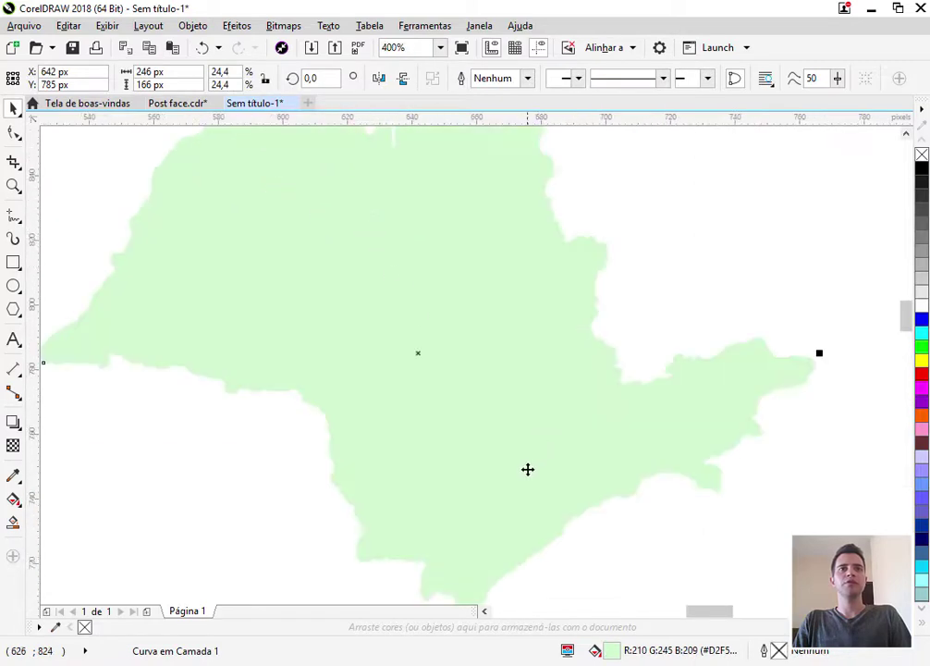
{"action": "scroll", "coordinate": [527, 469], "scroll_direction": "down", "scroll_amount": 1}
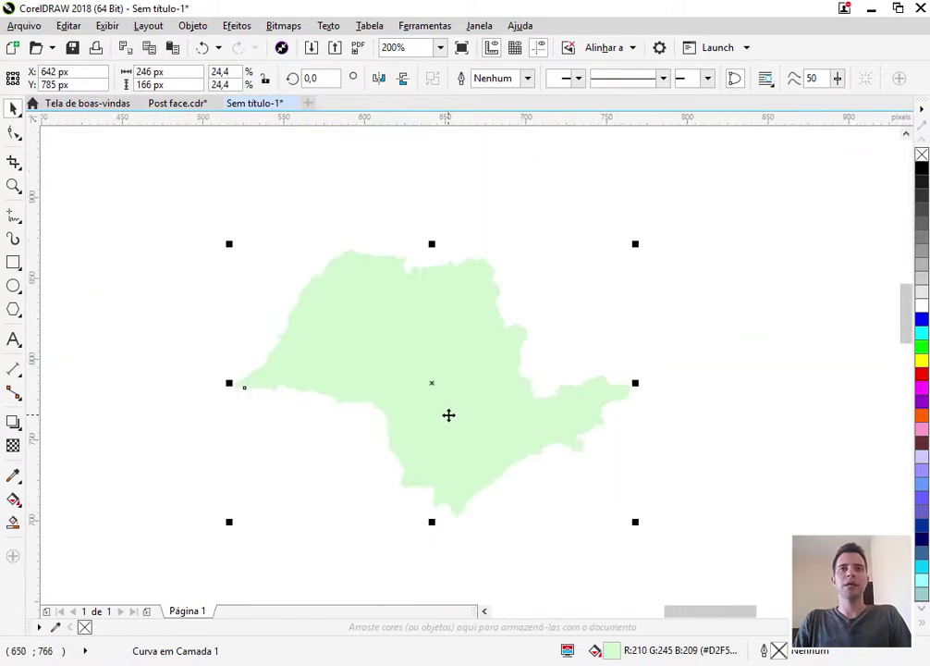
{"action": "left_click", "coordinate": [923, 216]}
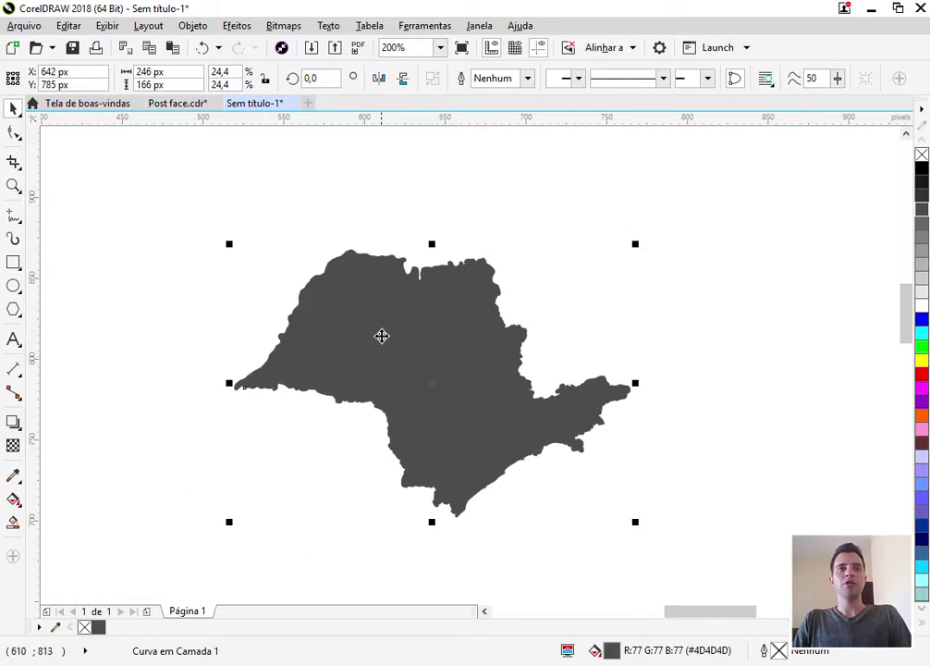
{"action": "scroll", "coordinate": [382, 335], "scroll_direction": "down", "scroll_amount": 1}
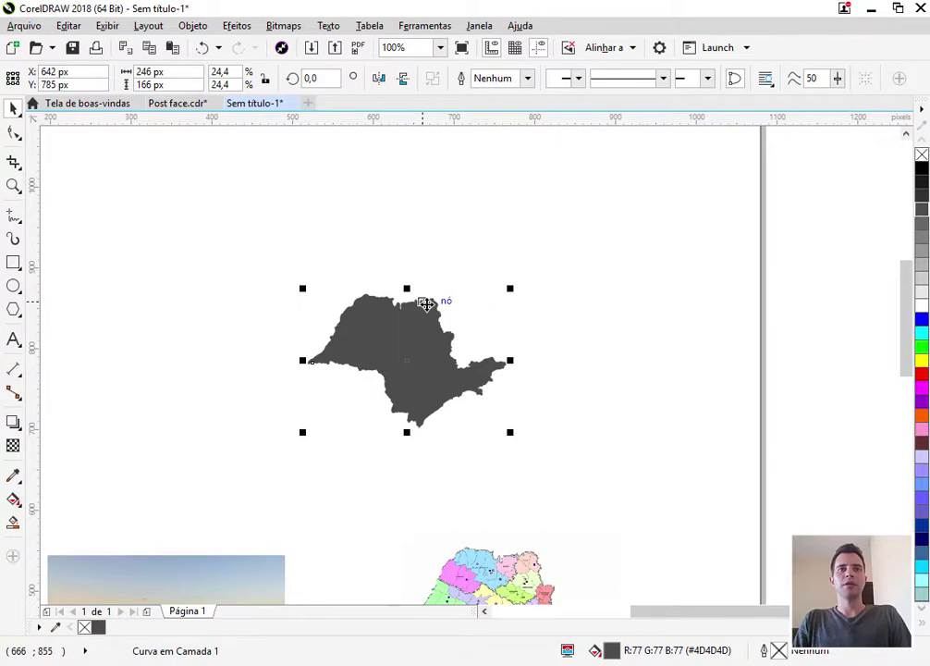
Step: Add a second page to the document and move the coloured map bitmap off page 1 to about X 1576 px, Y 489 px
{"action": "scroll", "coordinate": [425, 303], "scroll_direction": "down", "scroll_amount": 1}
{"action": "left_click", "coordinate": [146, 618]}
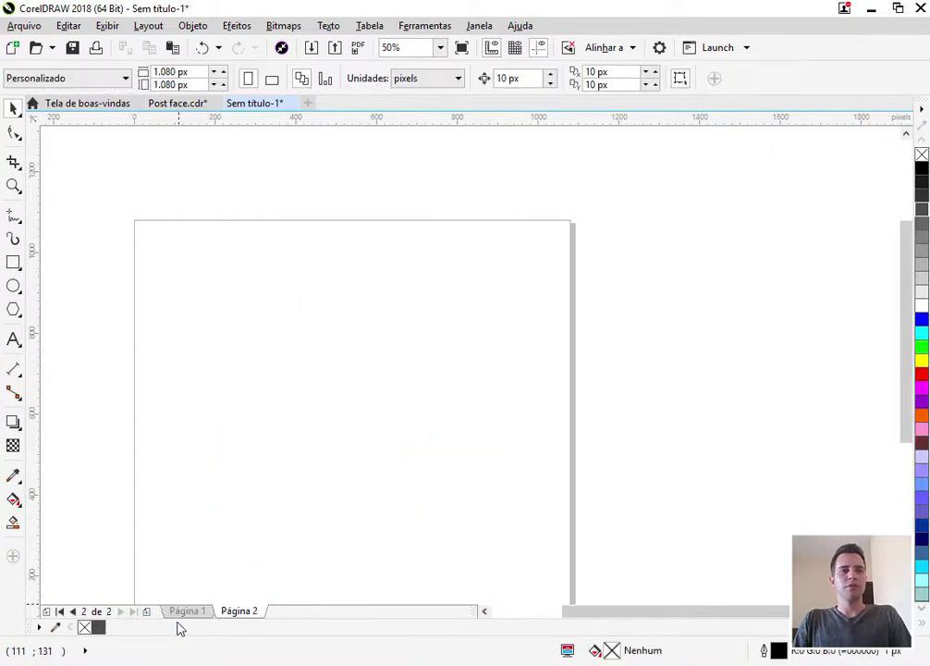
{"action": "left_click", "coordinate": [186, 612]}
{"action": "scroll", "coordinate": [587, 468], "scroll_direction": "down", "scroll_amount": 1}
{"action": "scroll", "coordinate": [512, 481], "scroll_direction": "up", "scroll_amount": 2}
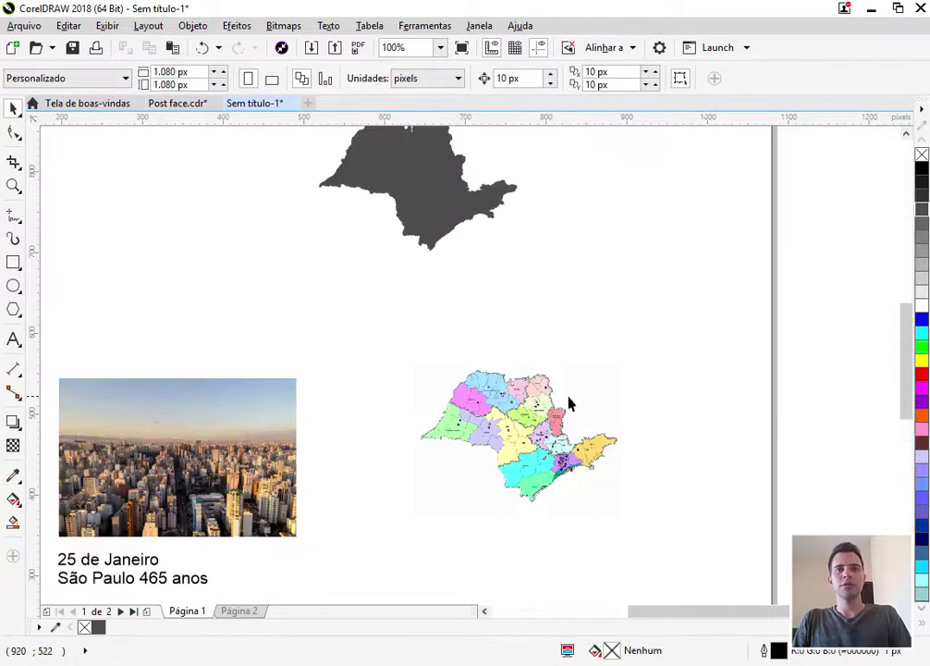
{"action": "scroll", "coordinate": [453, 419], "scroll_direction": "down", "scroll_amount": 1}
{"action": "left_click_drag", "start_coordinate": [461, 422], "coordinate": [784, 414]}
Step: Fill the leftover traced background with grey #666666 and delete it
{"action": "left_click_drag", "start_coordinate": [675, 298], "coordinate": [358, 589]}
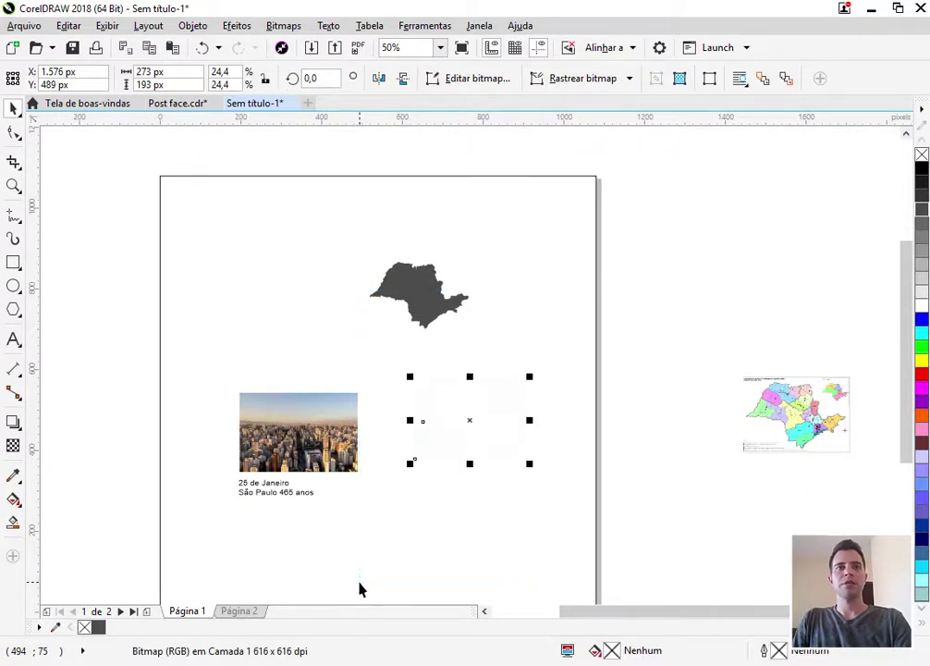
{"action": "left_click", "coordinate": [925, 225]}
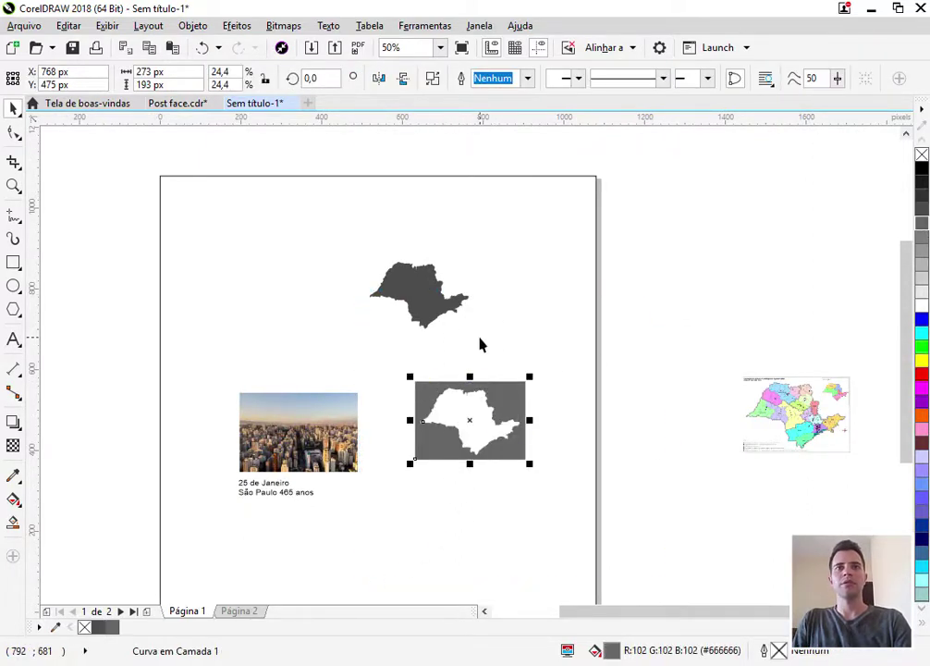
{"action": "key", "text": "Delete"}
Step: Place the original coloured map bitmap on page 2 at about X 576 px, Y 475 px
{"action": "left_click", "coordinate": [242, 612]}
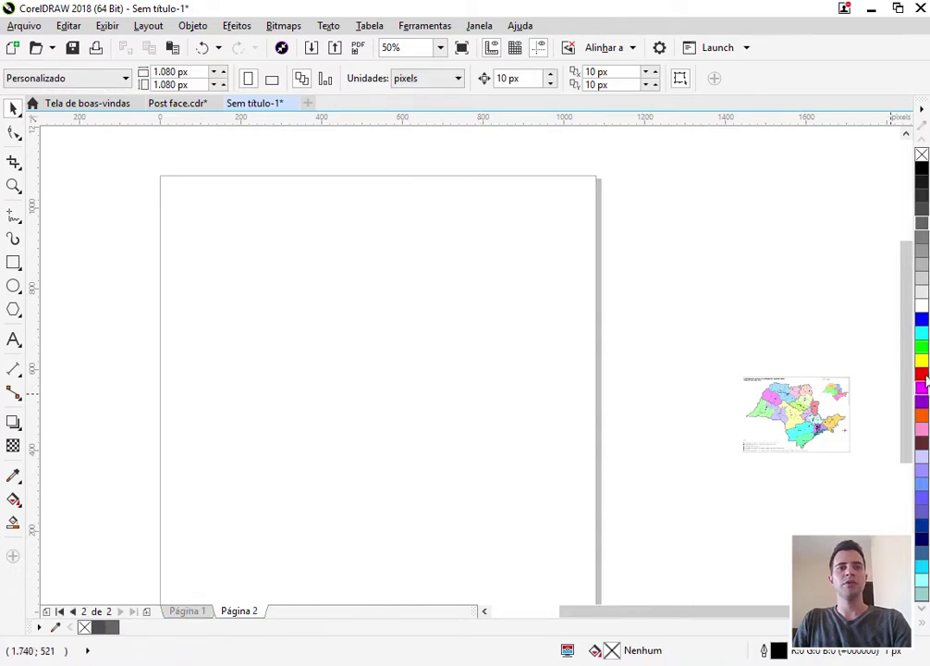
{"action": "left_click_drag", "start_coordinate": [804, 426], "coordinate": [415, 420]}
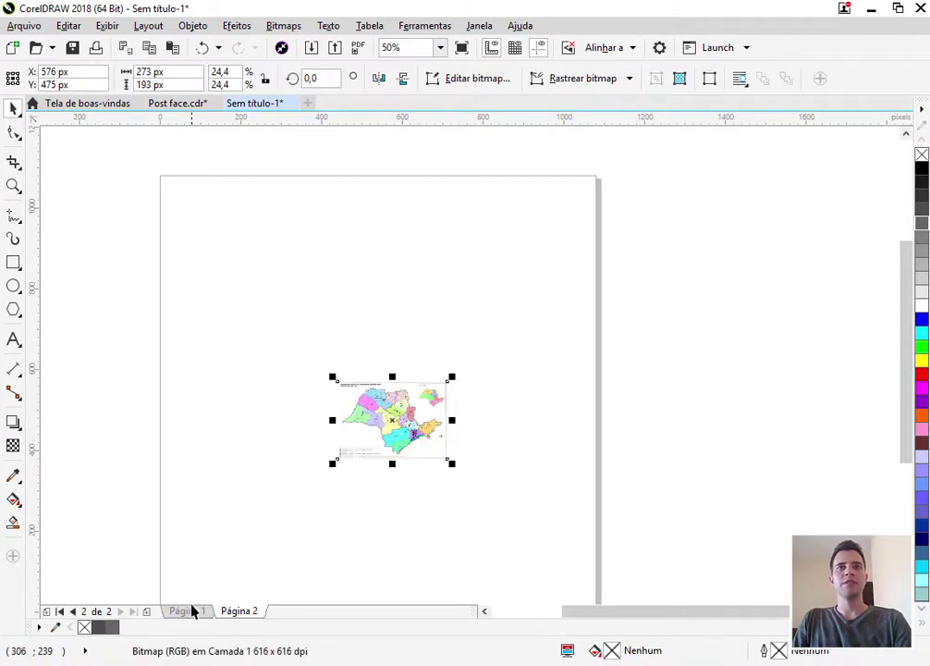
{"action": "scroll", "coordinate": [396, 427], "scroll_direction": "up", "scroll_amount": 2}
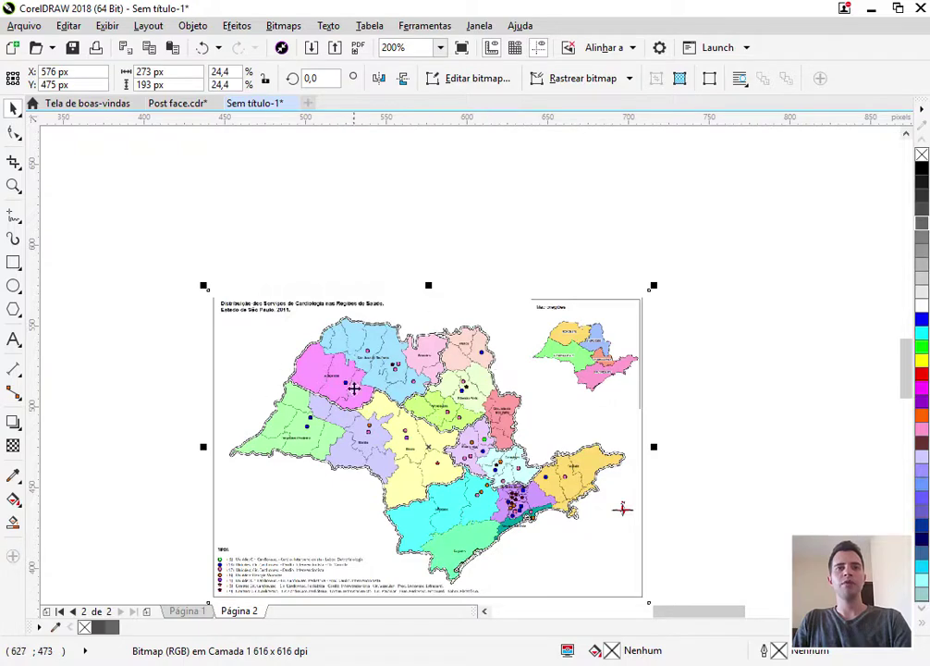
Step: Enlarge the state silhouette on page 1 to about 985 x 665 px and centre it on the page
{"action": "left_click", "coordinate": [184, 611]}
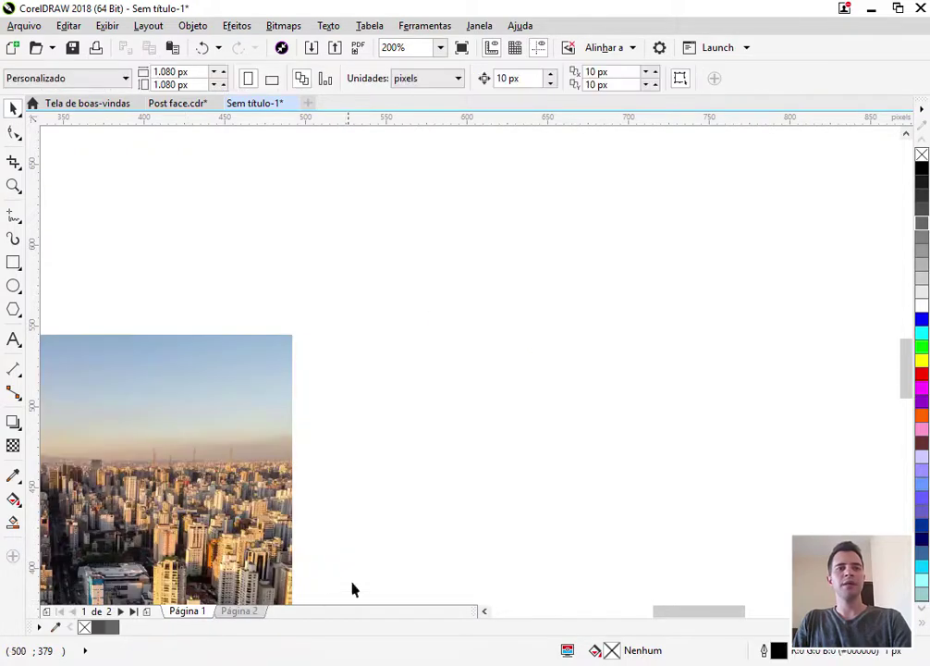
{"action": "scroll", "coordinate": [425, 338], "scroll_direction": "down", "scroll_amount": 2}
{"action": "scroll", "coordinate": [451, 246], "scroll_direction": "up", "scroll_amount": 1}
{"action": "scroll", "coordinate": [450, 246], "scroll_direction": "down", "scroll_amount": 1}
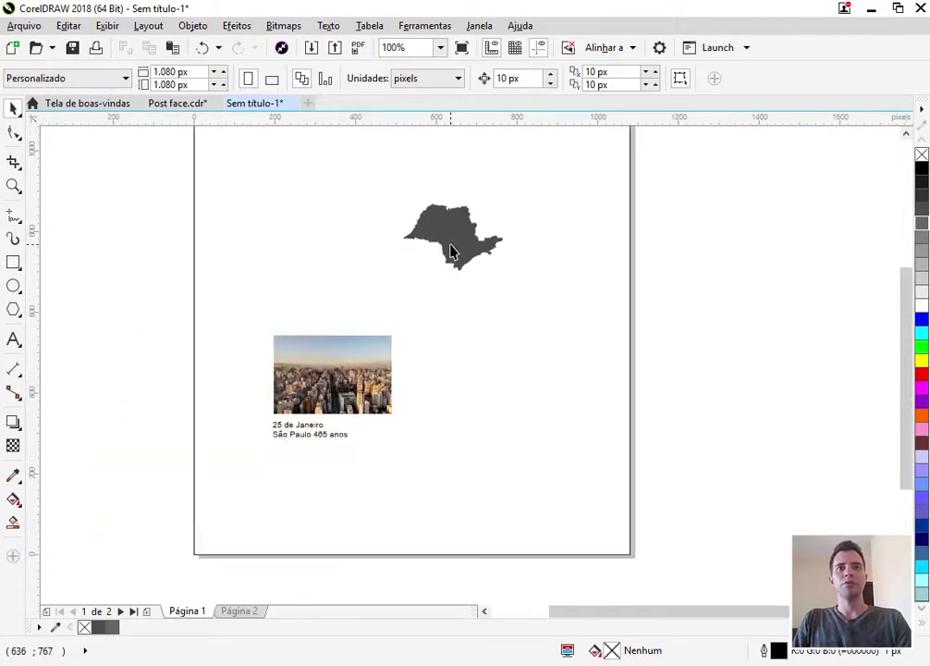
{"action": "left_click", "coordinate": [451, 247]}
{"action": "key", "text": "shift+F4"}
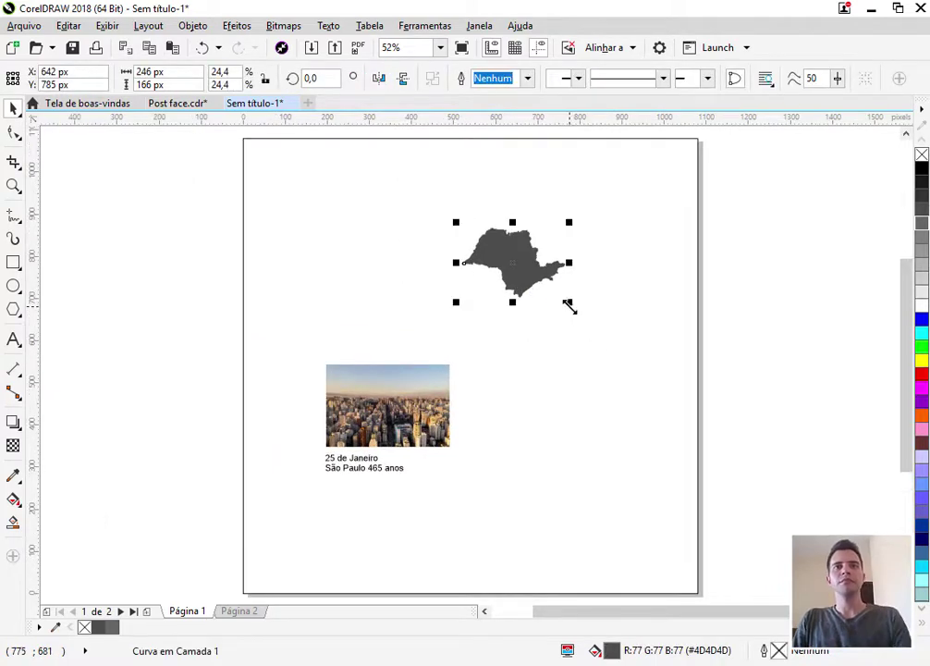
{"action": "left_click_drag", "start_coordinate": [568, 303], "coordinate": [736, 412]}
{"action": "key", "text": "p"}
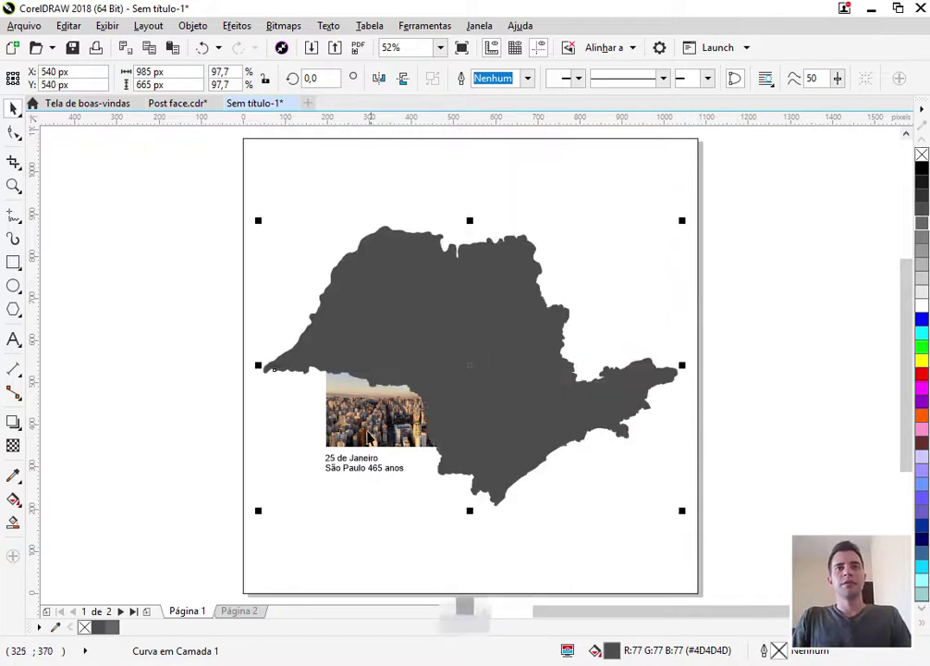
Step: Move the photo and text together to the page's upper-right edge at about X 1104 px, Y 846 px, and select the silhouette
{"action": "left_click_drag", "start_coordinate": [168, 292], "coordinate": [482, 507]}
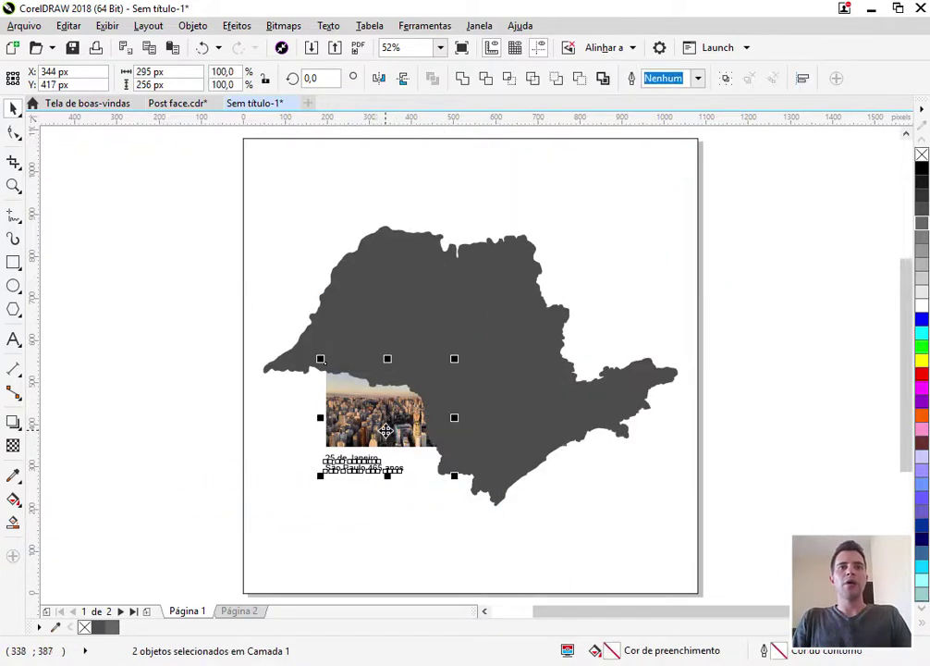
{"action": "left_click_drag", "start_coordinate": [387, 430], "coordinate": [705, 255]}
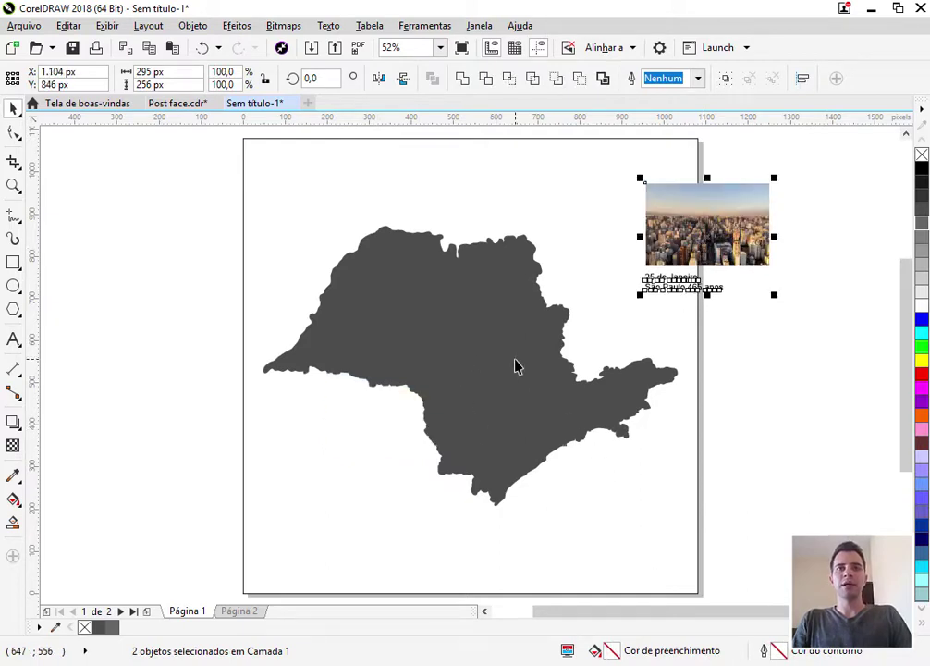
{"action": "left_click", "coordinate": [375, 290]}
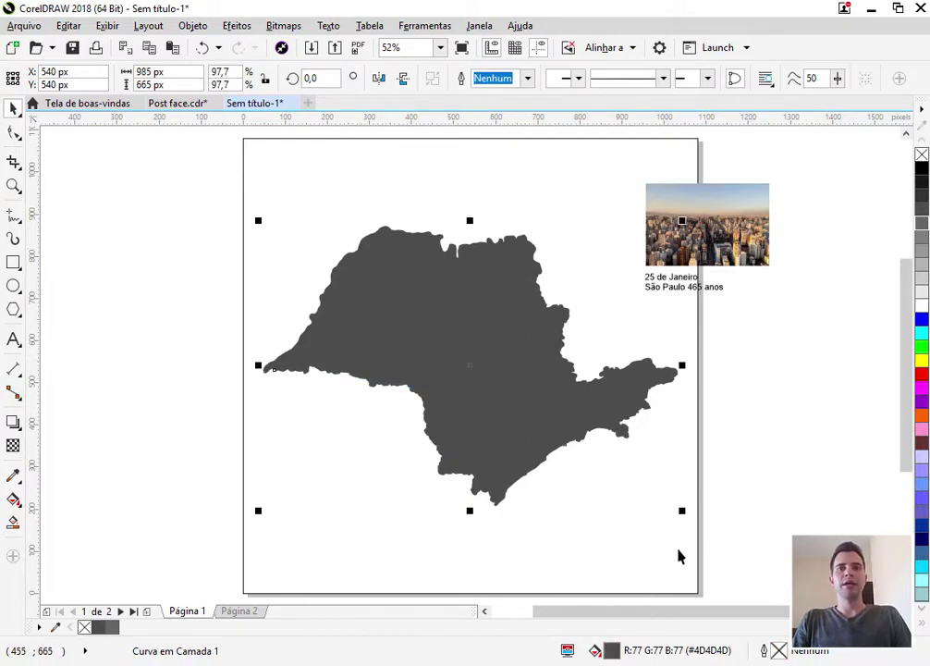
Step: Enlarge the state silhouette about its centre to about 1225 x 827 px so both ends extend past the page edges
{"action": "left_click_drag", "start_coordinate": [682, 511], "coordinate": [707, 541]}
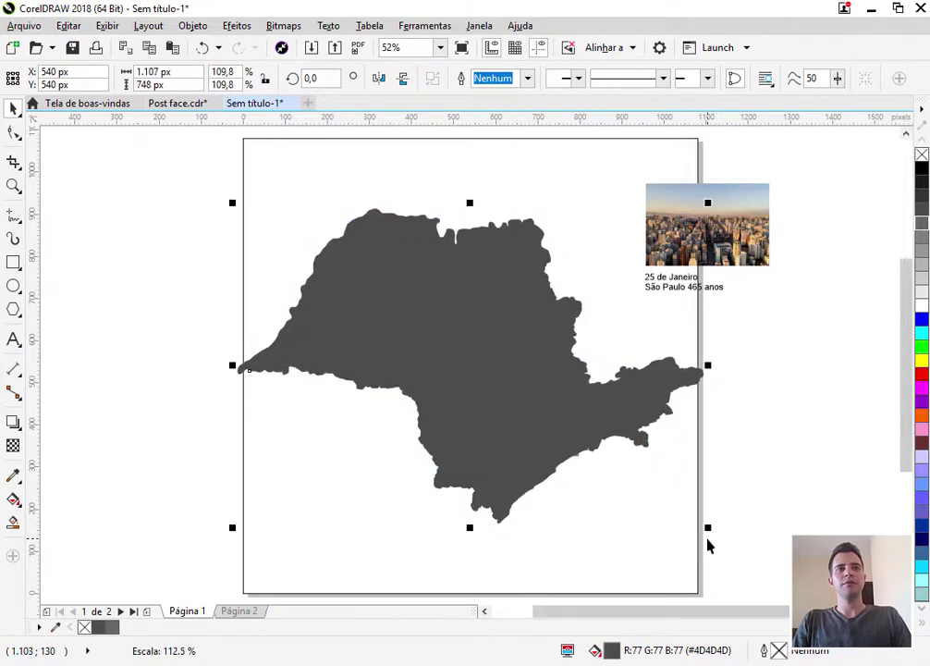
{"action": "left_click_drag", "start_coordinate": [710, 527], "coordinate": [710, 529]}
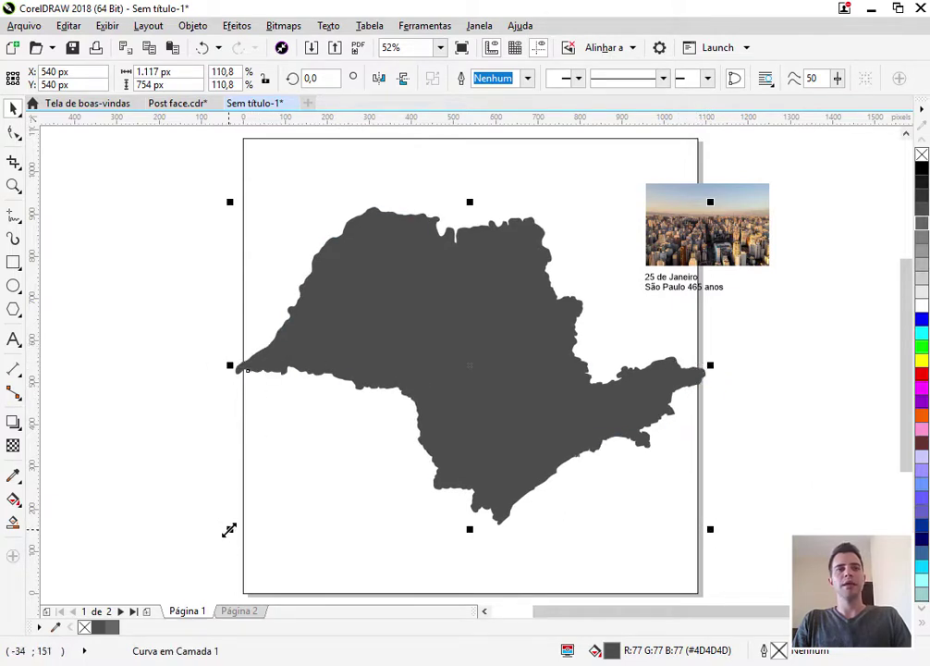
{"action": "left_click_drag", "start_coordinate": [229, 530], "coordinate": [211, 545]}
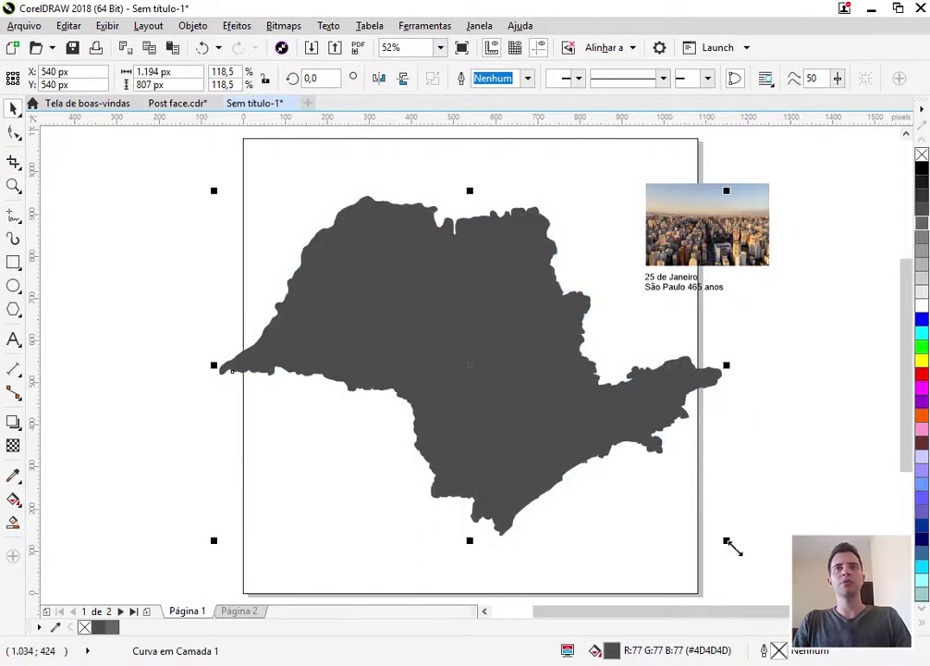
{"action": "left_click_drag", "start_coordinate": [725, 540], "coordinate": [737, 547]}
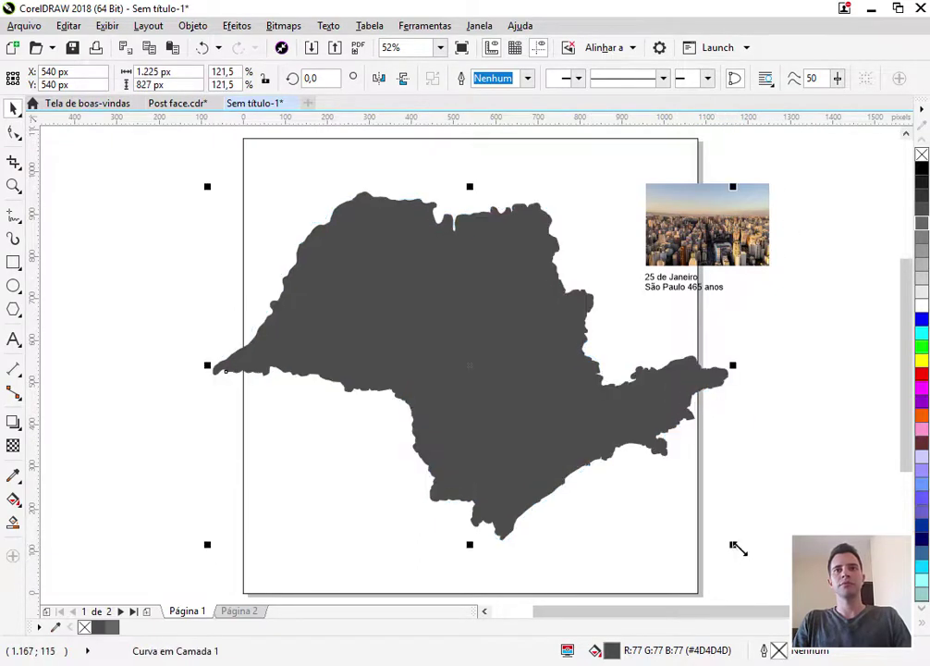
{"action": "left_click", "coordinate": [391, 427]}
{"action": "left_click", "coordinate": [239, 370]}
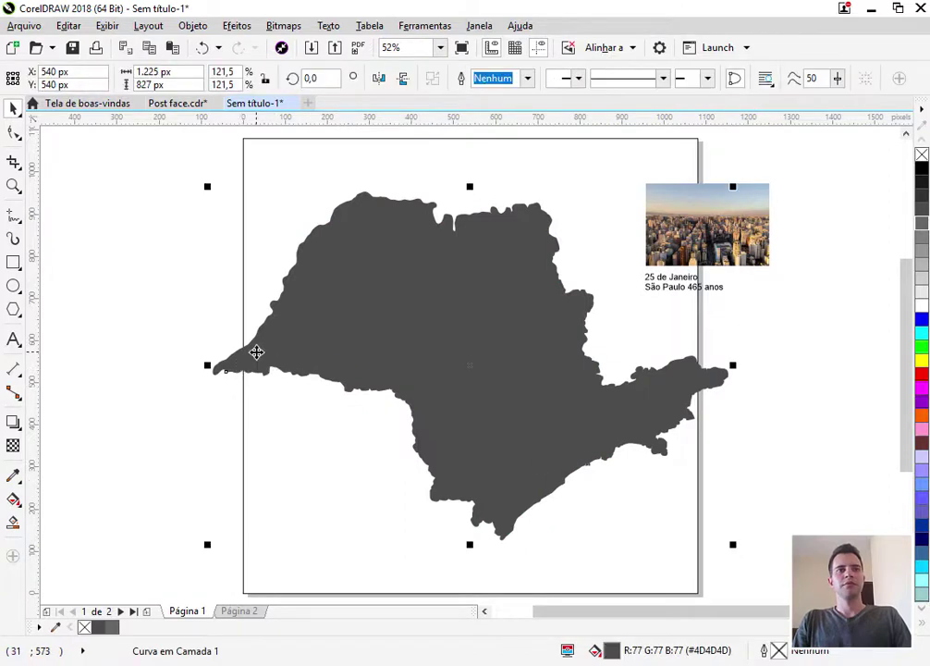
{"action": "left_click", "coordinate": [821, 425]}
Step: Place the city photo inside the state silhouette as a PowerClip
{"action": "left_click", "coordinate": [721, 242]}
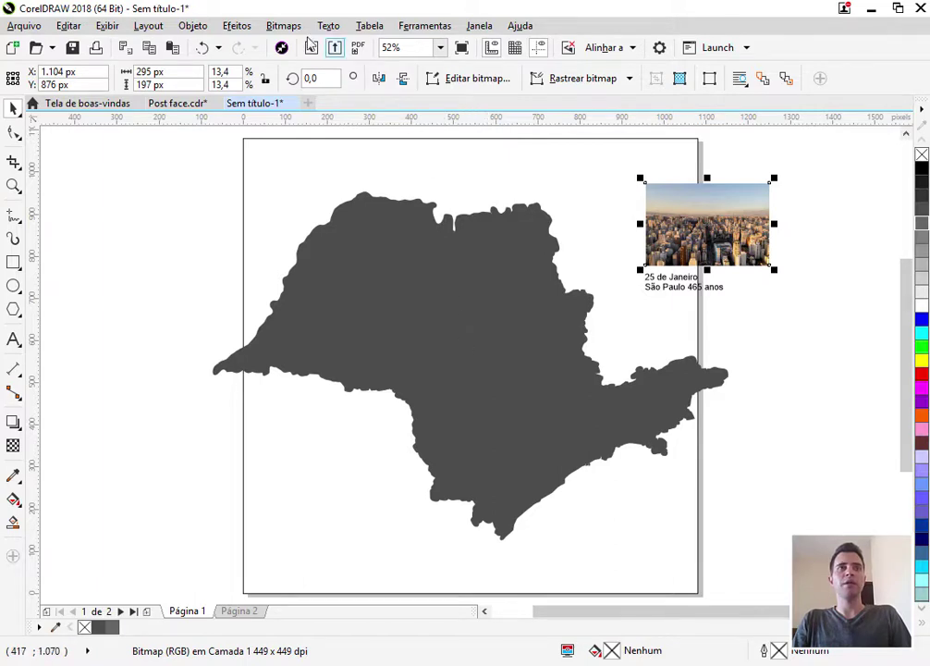
{"action": "left_click", "coordinate": [187, 28]}
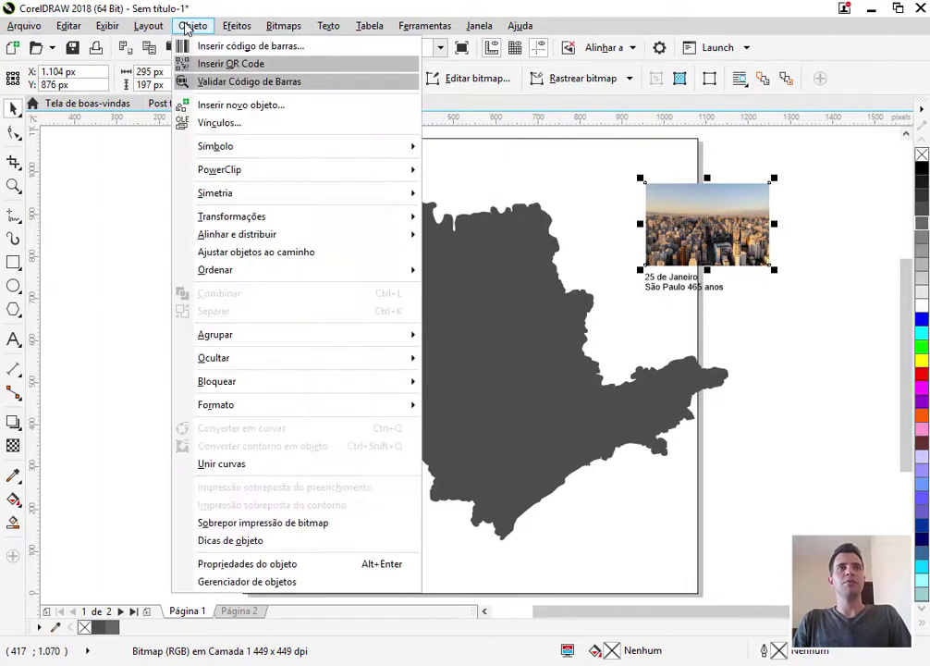
{"action": "mouse_move", "coordinate": [290, 175]}
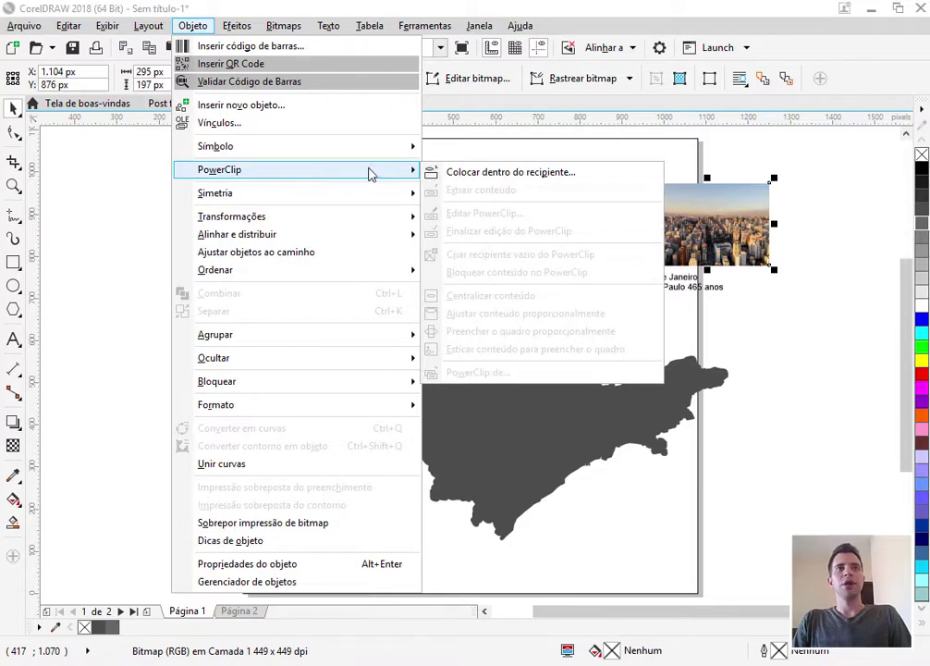
{"action": "left_click", "coordinate": [559, 176]}
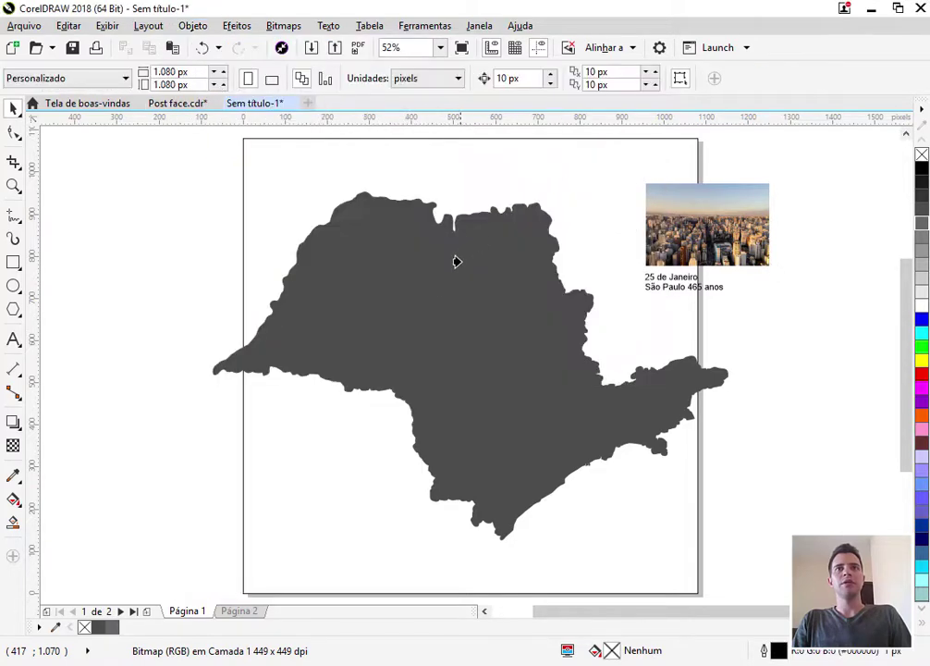
{"action": "left_click", "coordinate": [470, 308]}
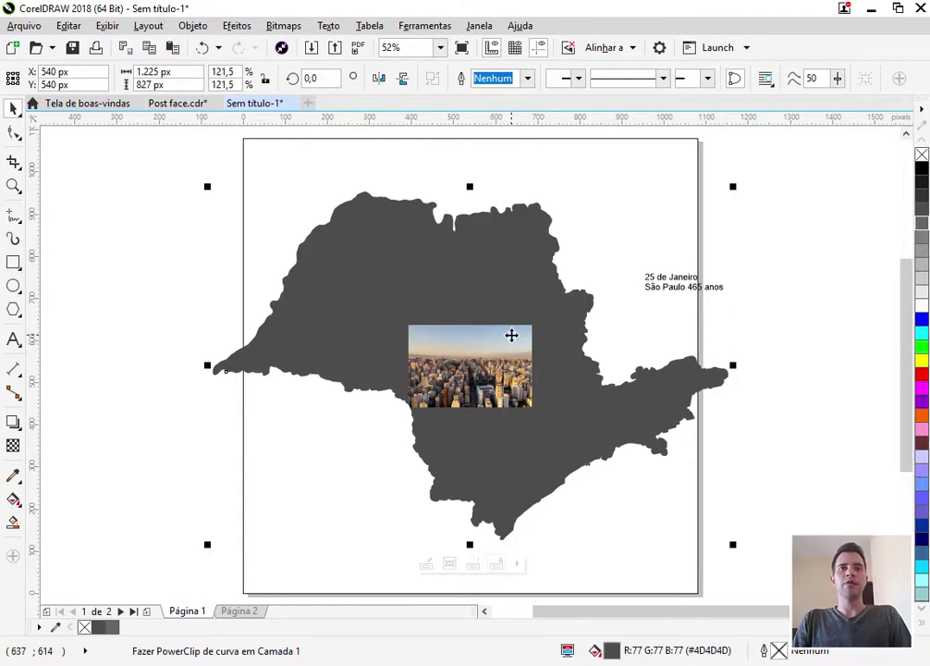
Step: Edit the PowerClip contents, enlarging the city photo to about 1391 x 927 px and raising it to about Y 586 px
{"action": "left_click", "coordinate": [426, 566]}
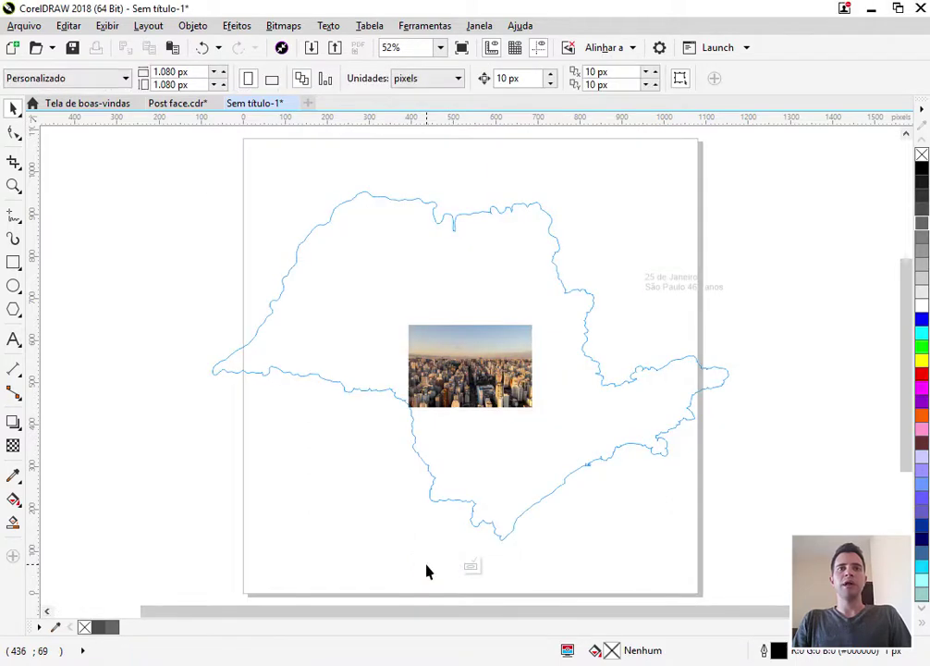
{"action": "left_click", "coordinate": [476, 390]}
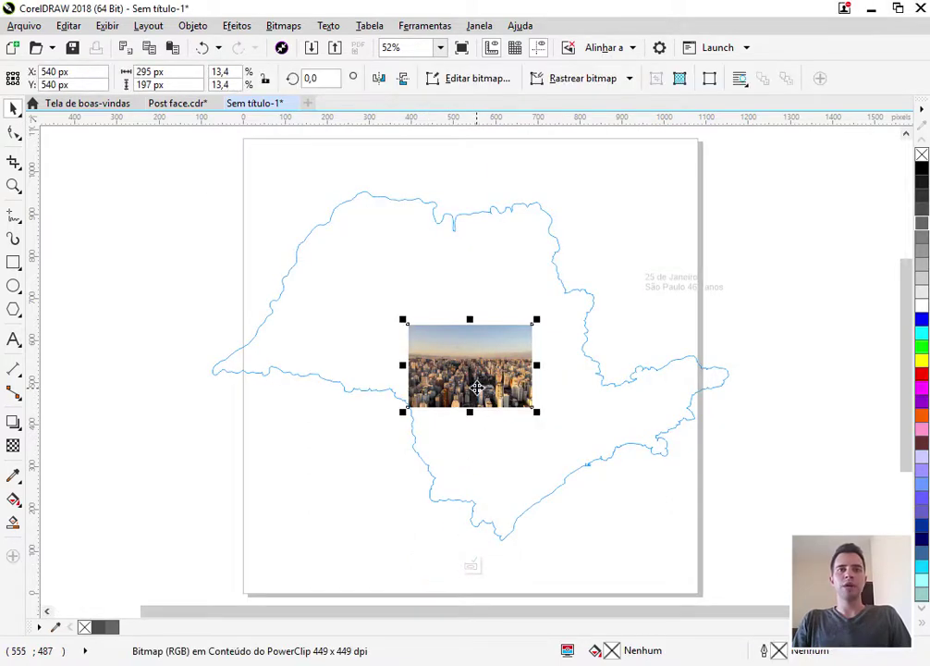
{"action": "left_click_drag", "start_coordinate": [539, 416], "coordinate": [701, 566]}
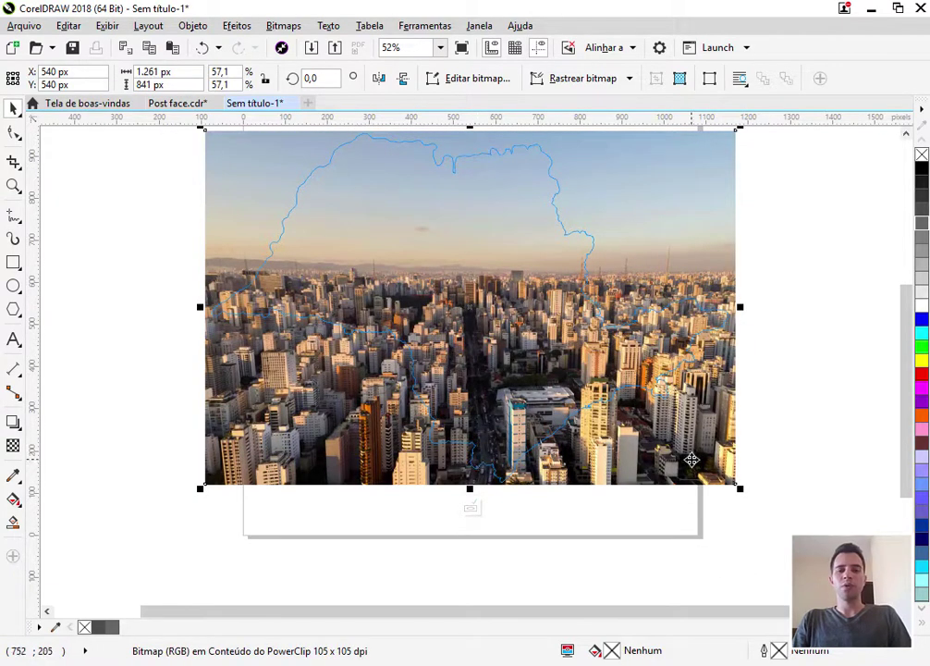
{"action": "left_click_drag", "start_coordinate": [740, 488], "coordinate": [772, 521]}
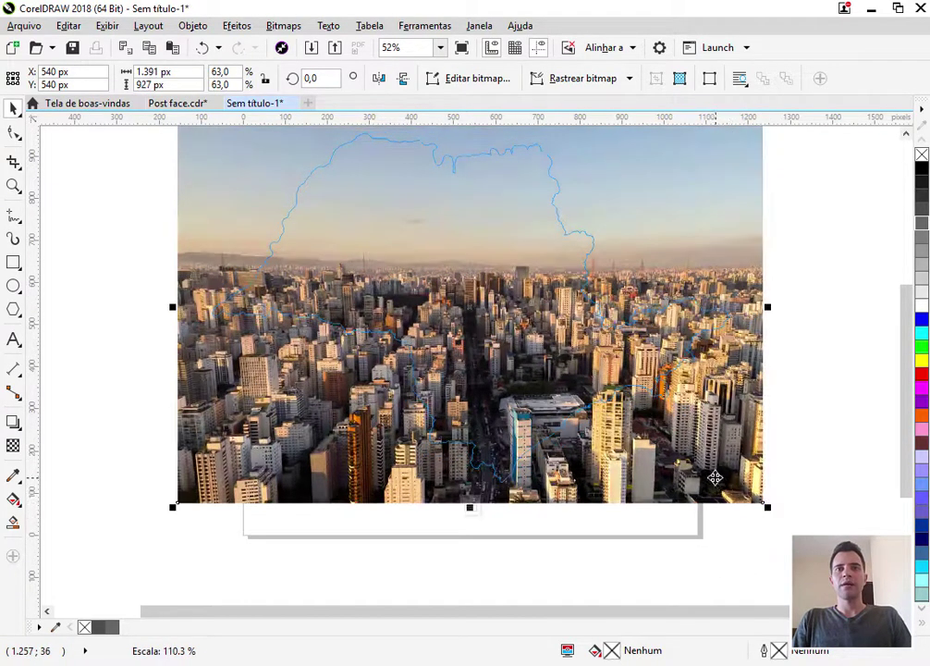
{"action": "left_click_drag", "start_coordinate": [559, 484], "coordinate": [559, 465]}
Step: Enlarge the clipped photo to about 1475 x 984 px and raise it to about Y 610 px
{"action": "scroll", "coordinate": [505, 502], "scroll_direction": "down", "scroll_amount": 3}
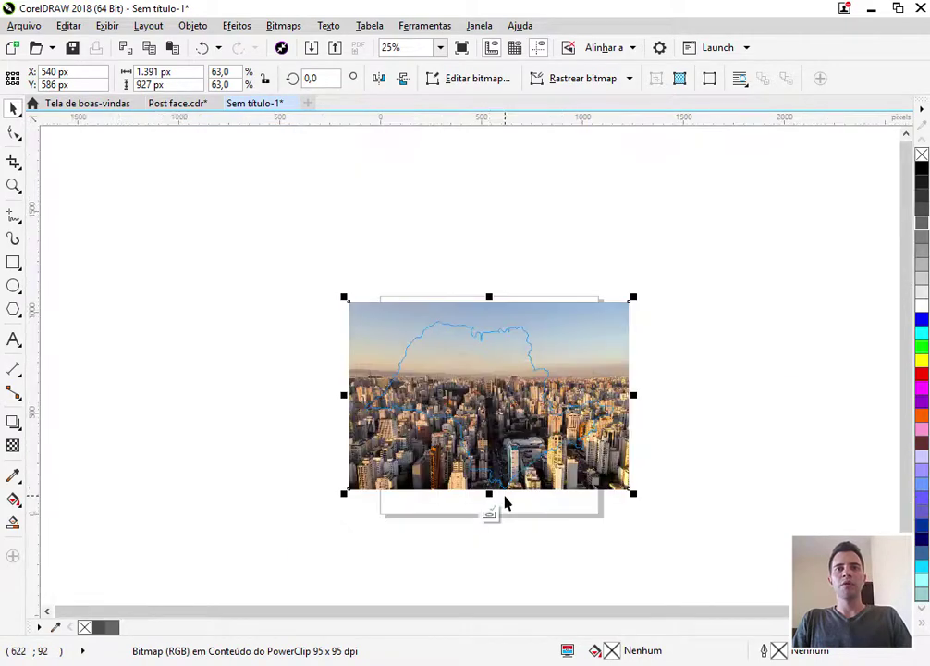
{"action": "scroll", "coordinate": [448, 376], "scroll_direction": "up", "scroll_amount": 3}
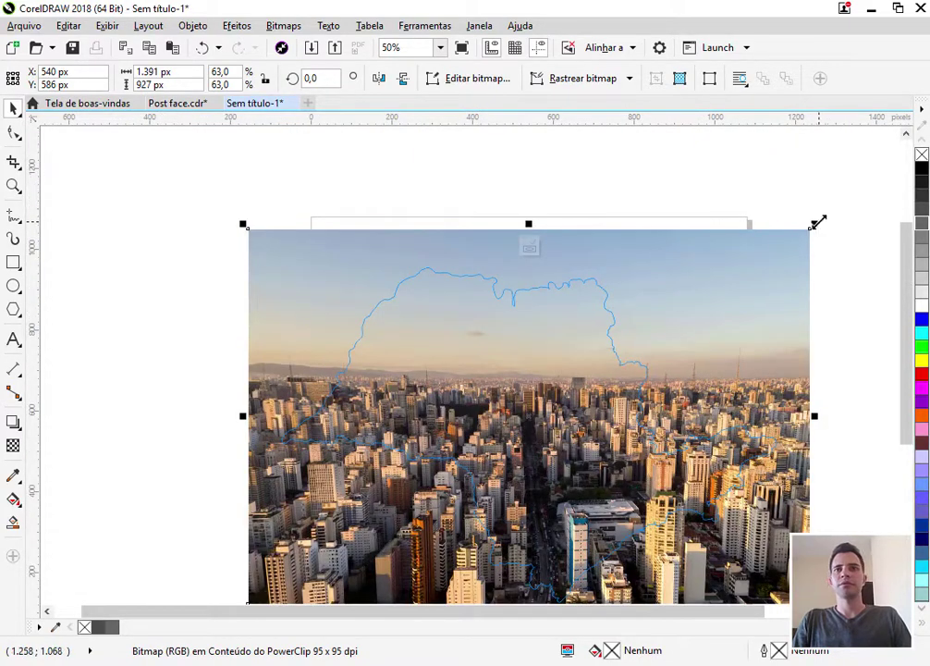
{"action": "left_click_drag", "start_coordinate": [817, 222], "coordinate": [832, 211]}
{"action": "scroll", "coordinate": [551, 475], "scroll_direction": "down", "scroll_amount": 3}
{"action": "scroll", "coordinate": [551, 460], "scroll_direction": "up", "scroll_amount": 5}
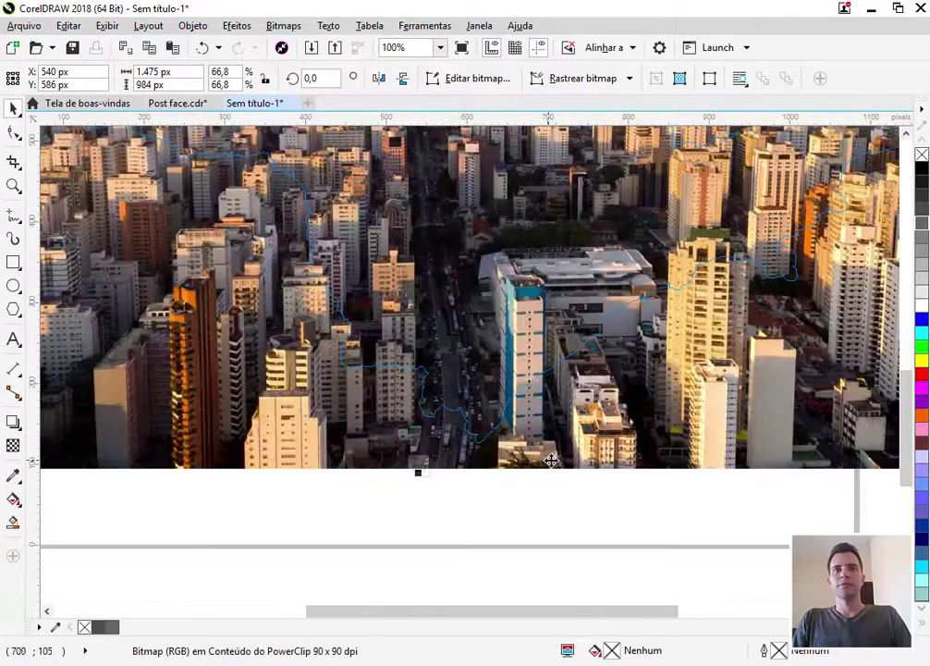
{"action": "left_click_drag", "start_coordinate": [551, 460], "coordinate": [560, 440]}
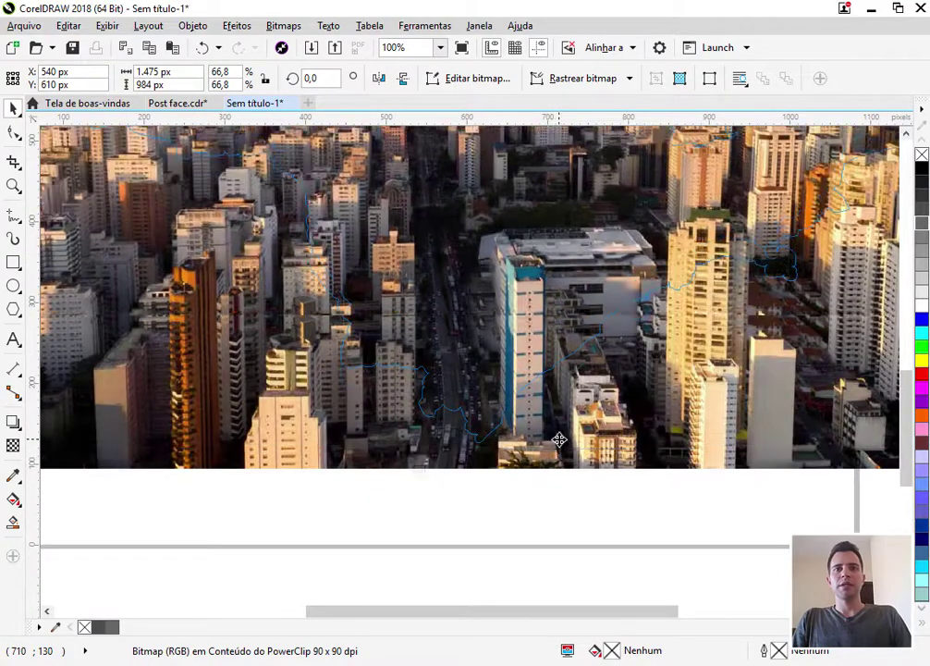
Step: Enlarge the photo to about 1532 x 1021 px, position it at about X 540 px, Y 632 px, and finish editing the PowerClip
{"action": "scroll", "coordinate": [560, 440], "scroll_direction": "down", "scroll_amount": 3}
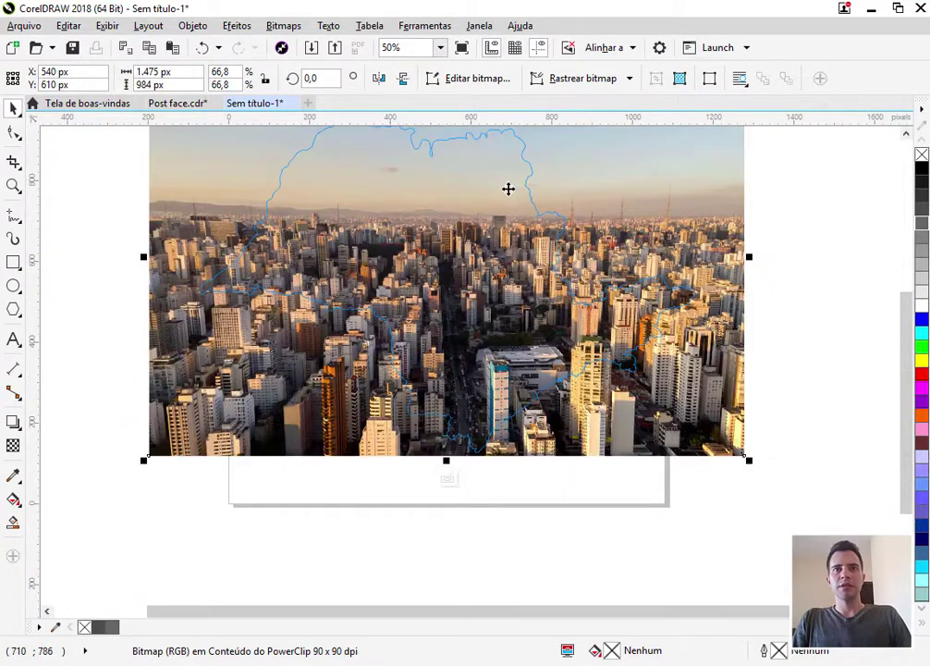
{"action": "scroll", "coordinate": [435, 388], "scroll_direction": "down", "scroll_amount": 2}
{"action": "scroll", "coordinate": [446, 293], "scroll_direction": "up", "scroll_amount": 2}
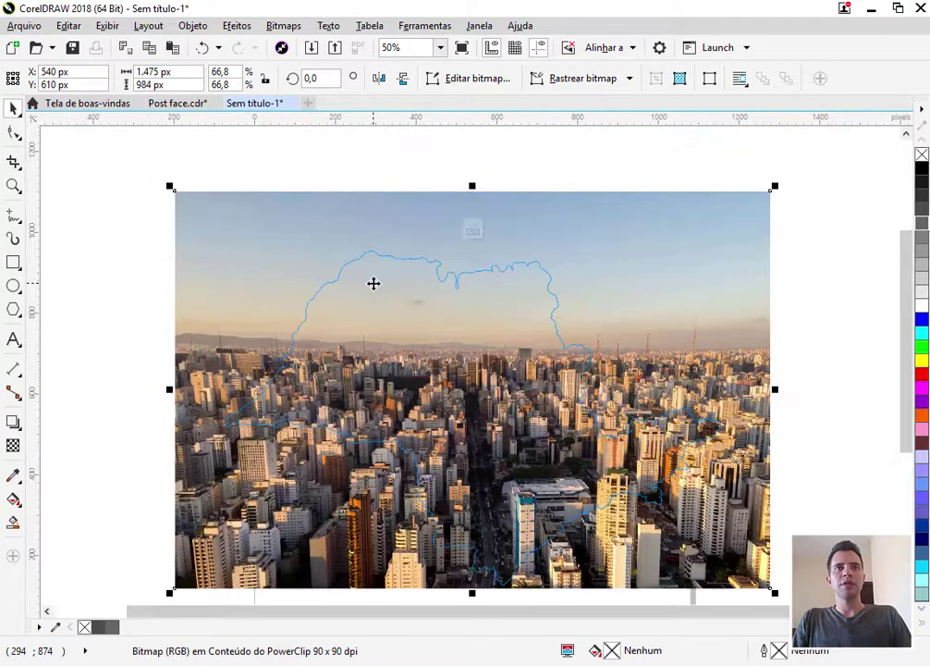
{"action": "left_click_drag", "start_coordinate": [168, 183], "coordinate": [157, 176]}
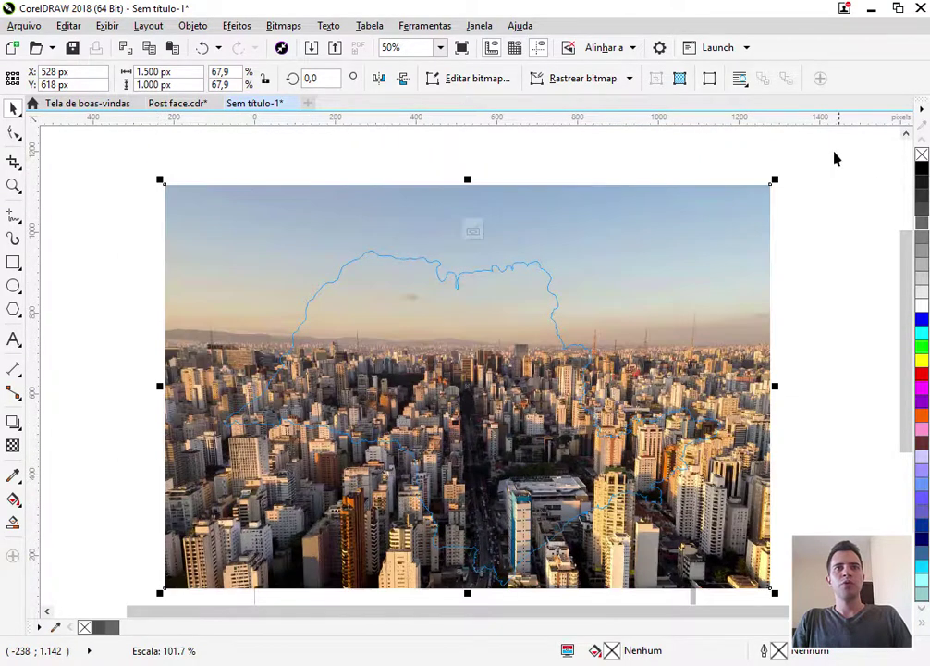
{"action": "left_click_drag", "start_coordinate": [774, 177], "coordinate": [788, 169]}
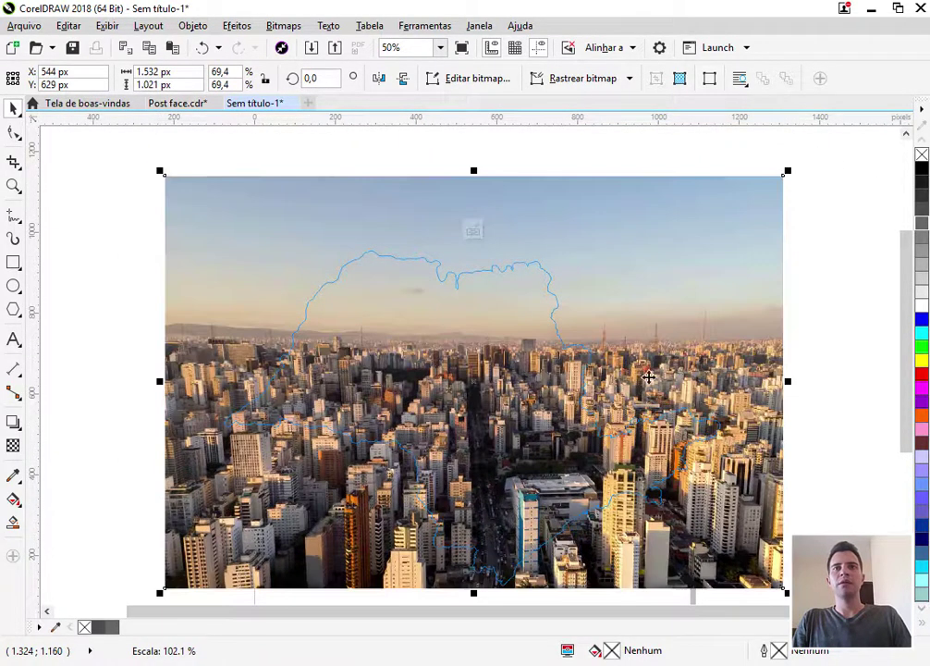
{"action": "scroll", "coordinate": [475, 366], "scroll_direction": "down", "scroll_amount": 2}
{"action": "scroll", "coordinate": [491, 466], "scroll_direction": "up", "scroll_amount": 2}
{"action": "scroll", "coordinate": [479, 488], "scroll_direction": "down", "scroll_amount": 1}
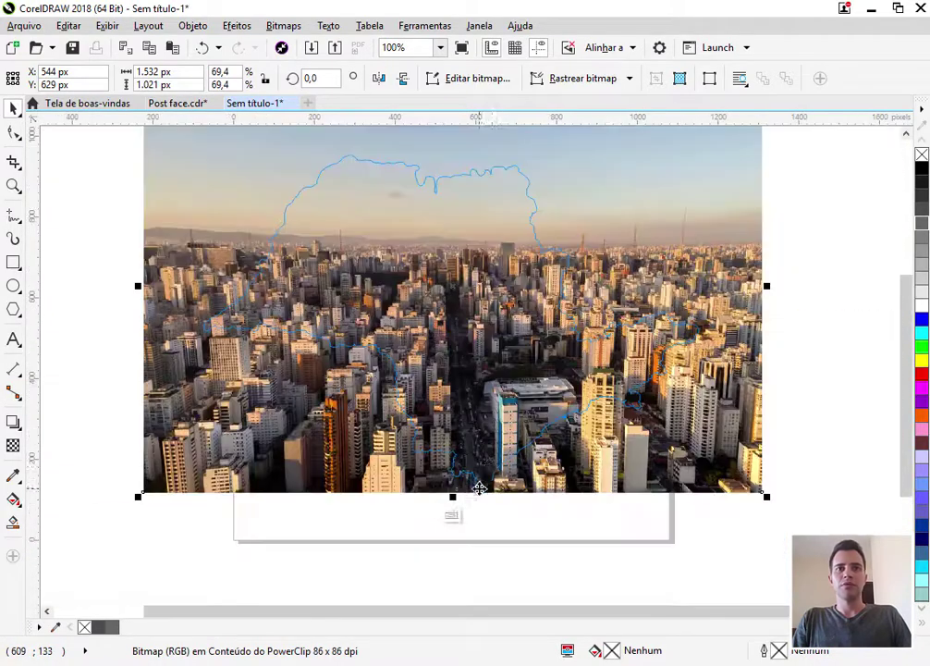
{"action": "left_click", "coordinate": [453, 349]}
{"action": "left_click", "coordinate": [464, 511]}
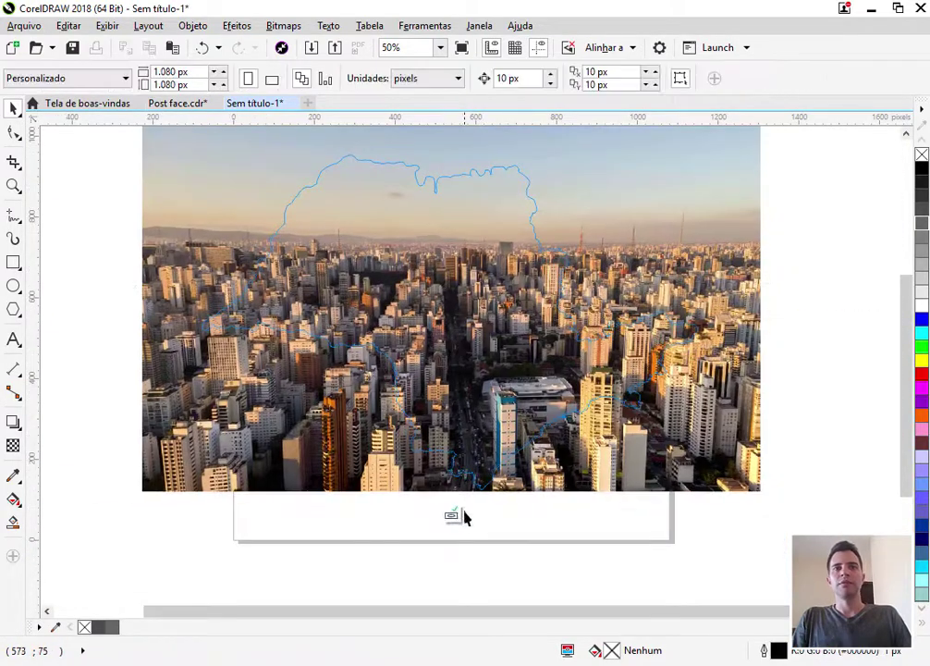
{"action": "left_click", "coordinate": [451, 515]}
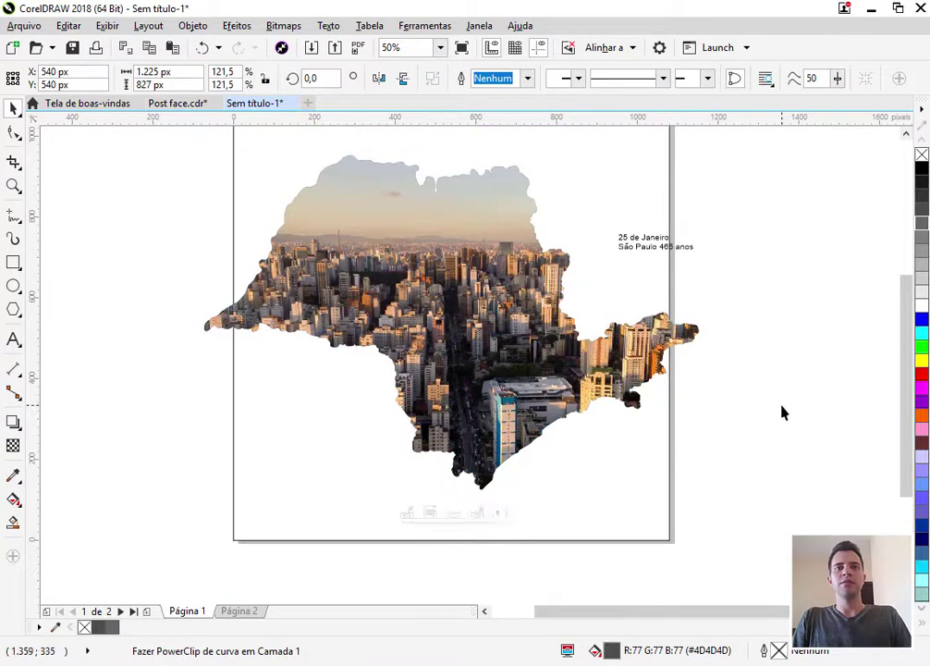
{"action": "scroll", "coordinate": [780, 413], "scroll_direction": "down", "scroll_amount": 1}
{"action": "scroll", "coordinate": [638, 421], "scroll_direction": "up", "scroll_amount": 1}
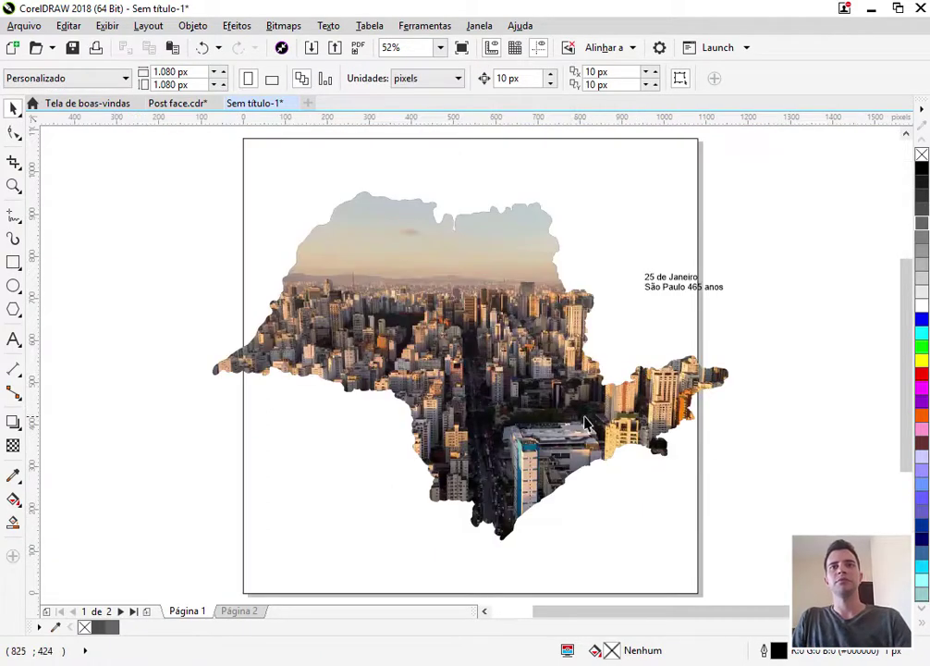
{"action": "left_click", "coordinate": [536, 414]}
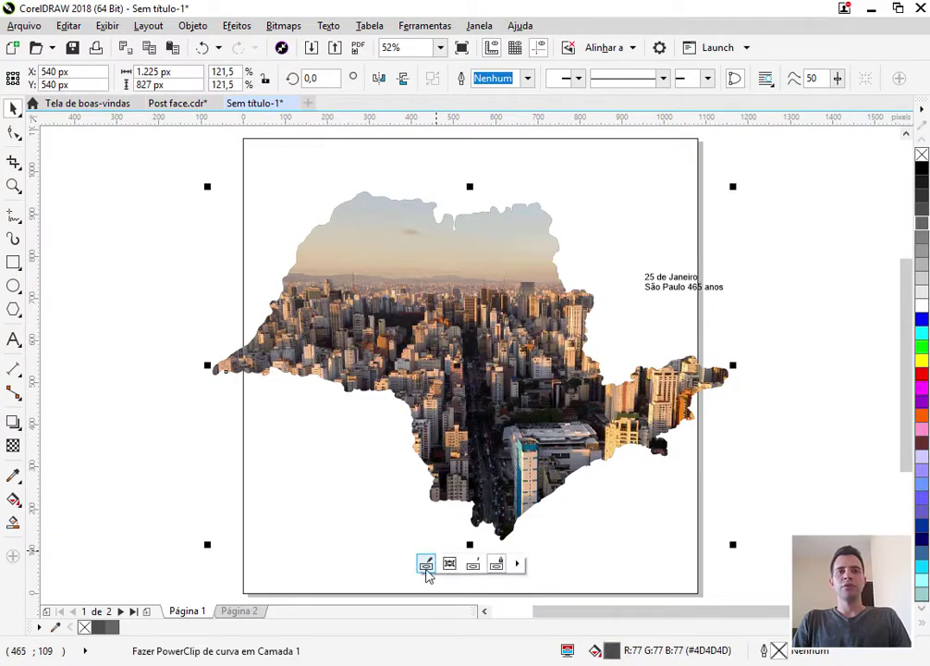
{"action": "left_click", "coordinate": [480, 330]}
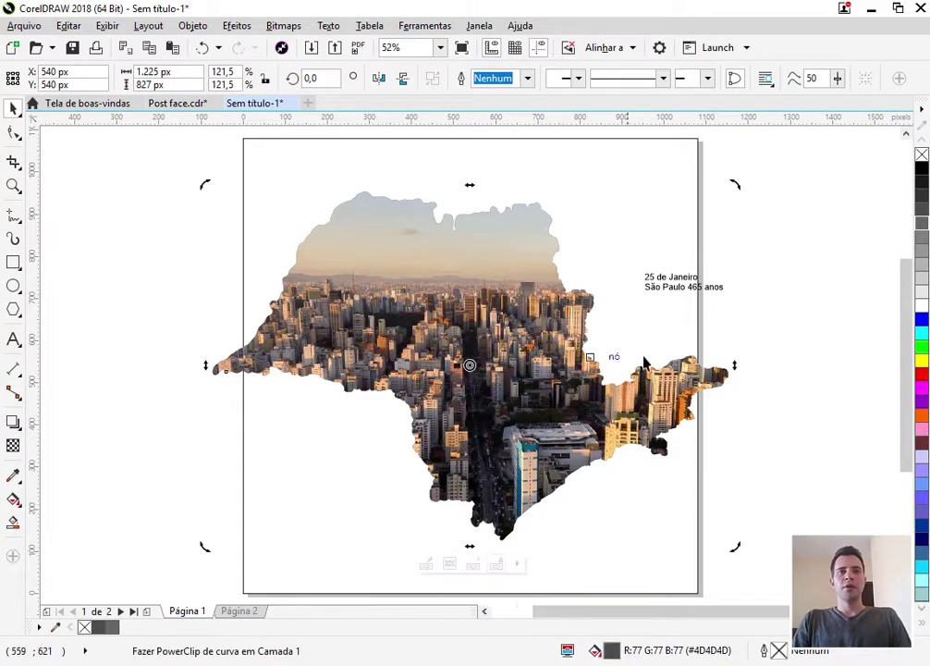
Step: Enlarge the anniversary text to about 387 x 80 px and move it above the silhouette at about X 900 px, Y 993 px
{"action": "left_click", "coordinate": [722, 289]}
{"action": "left_click_drag", "start_coordinate": [729, 295], "coordinate": [812, 367]}
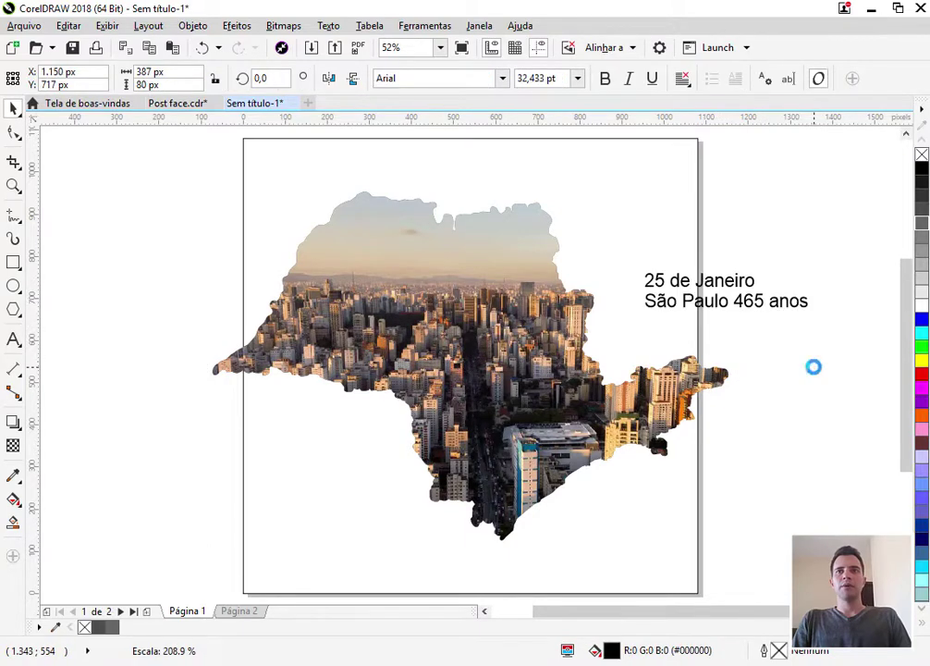
{"action": "left_click_drag", "start_coordinate": [750, 303], "coordinate": [644, 187]}
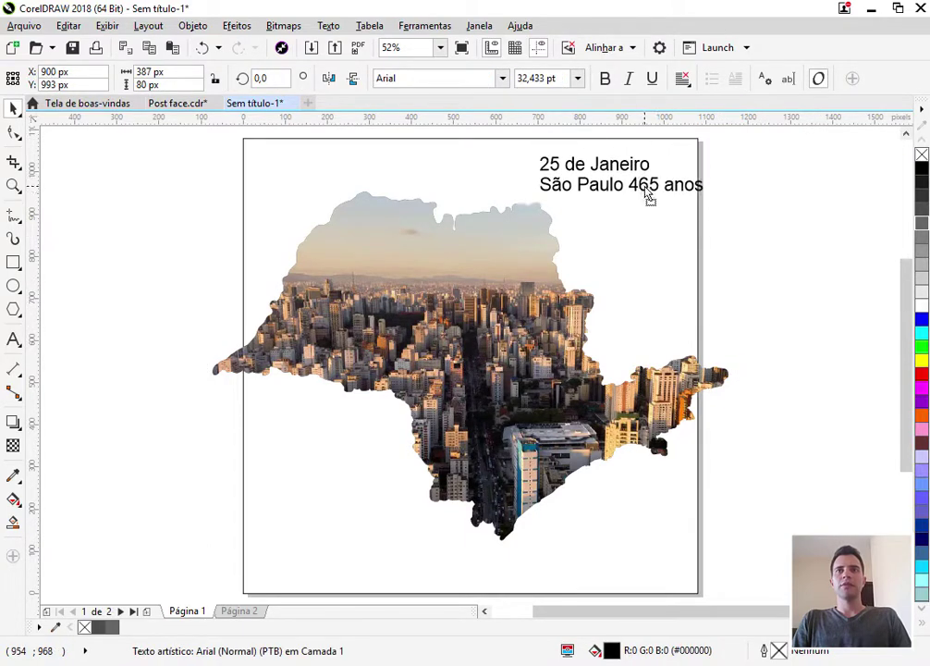
{"action": "left_click", "coordinate": [764, 238]}
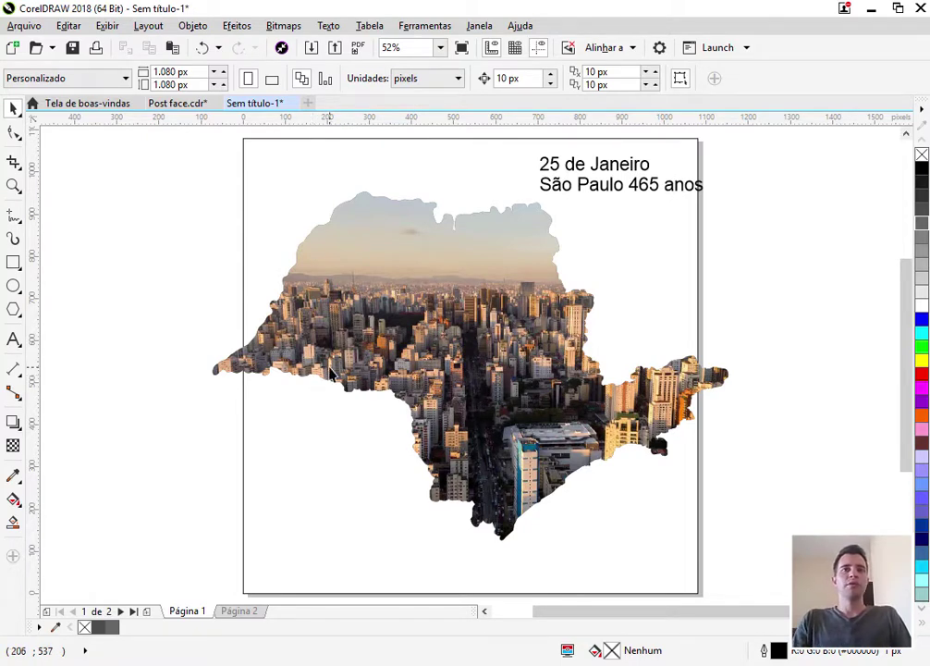
Step: Reopen the PowerClip contents and place a copy of the city photo lower down at about X 576 px, Y 54 px
{"action": "left_click", "coordinate": [500, 368]}
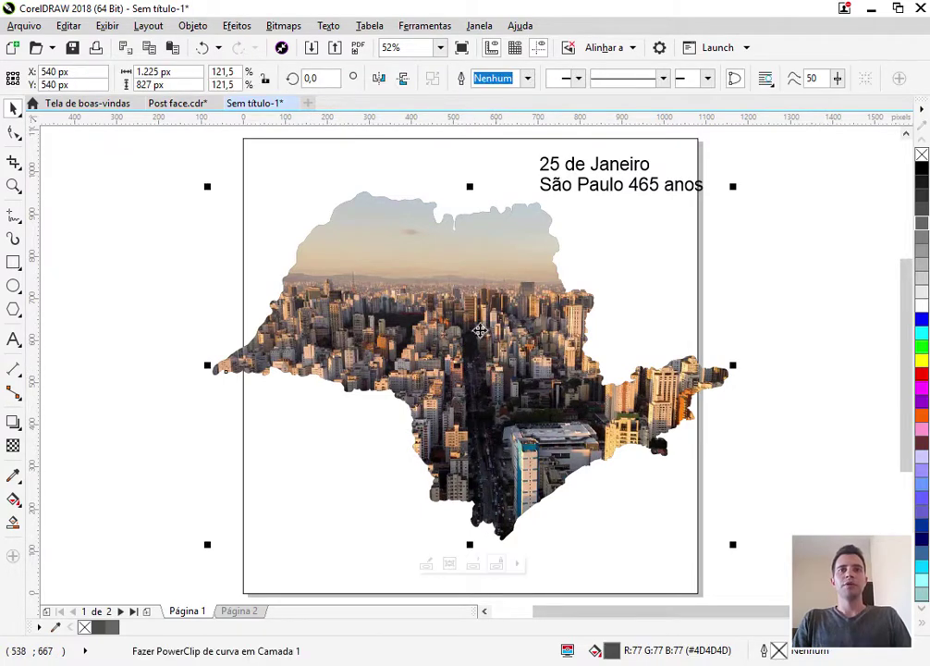
{"action": "left_click", "coordinate": [427, 565]}
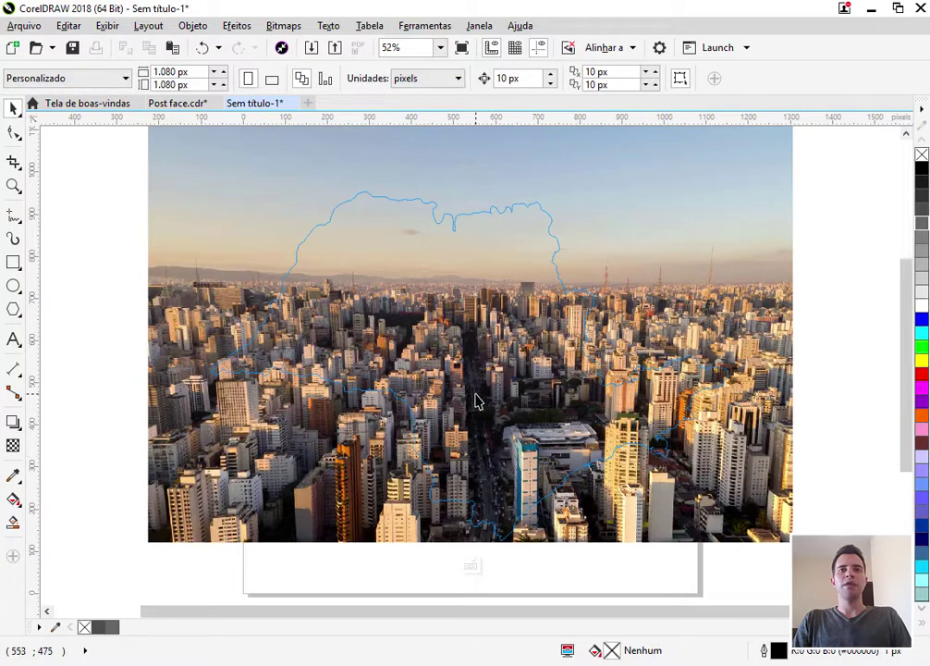
{"action": "scroll", "coordinate": [475, 352], "scroll_direction": "down", "scroll_amount": 1}
{"action": "left_click", "coordinate": [497, 331]}
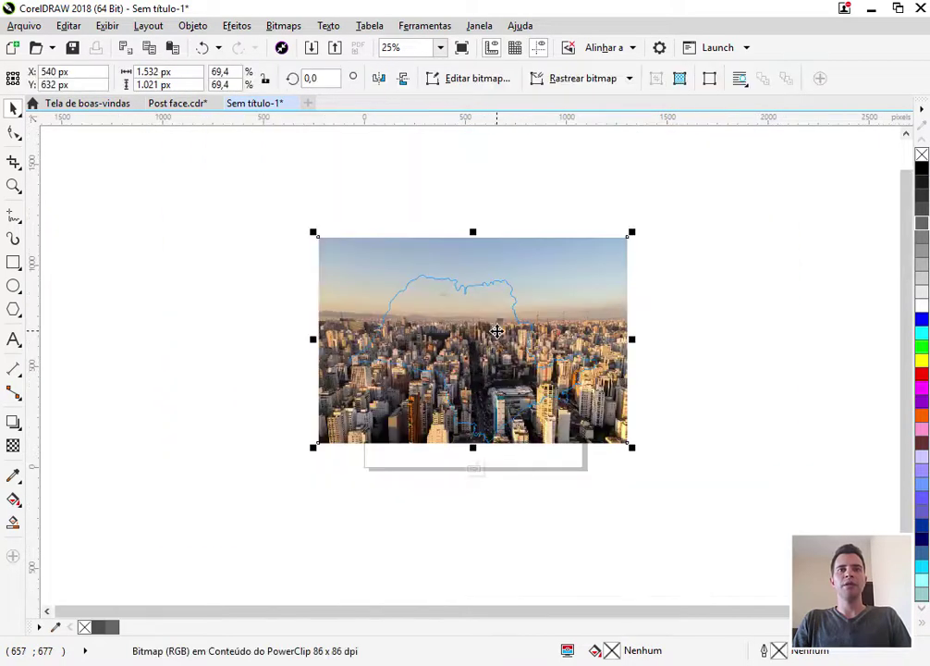
{"action": "left_click_drag", "start_coordinate": [501, 305], "coordinate": [514, 428]}
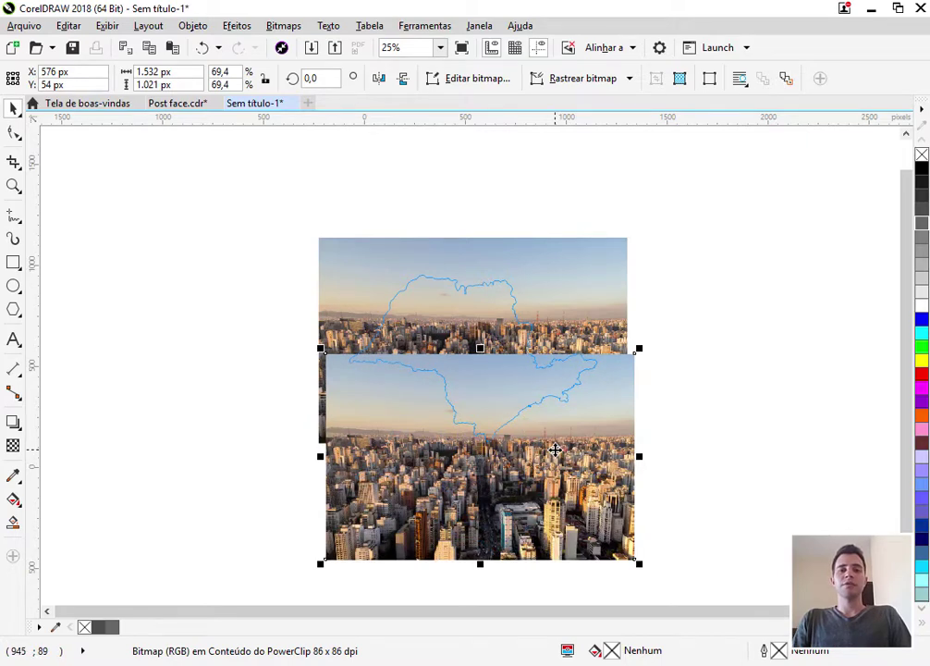
Step: Apply the sepia toning effect to the lower photo copy with an age amount of 80
{"action": "left_click", "coordinate": [277, 25]}
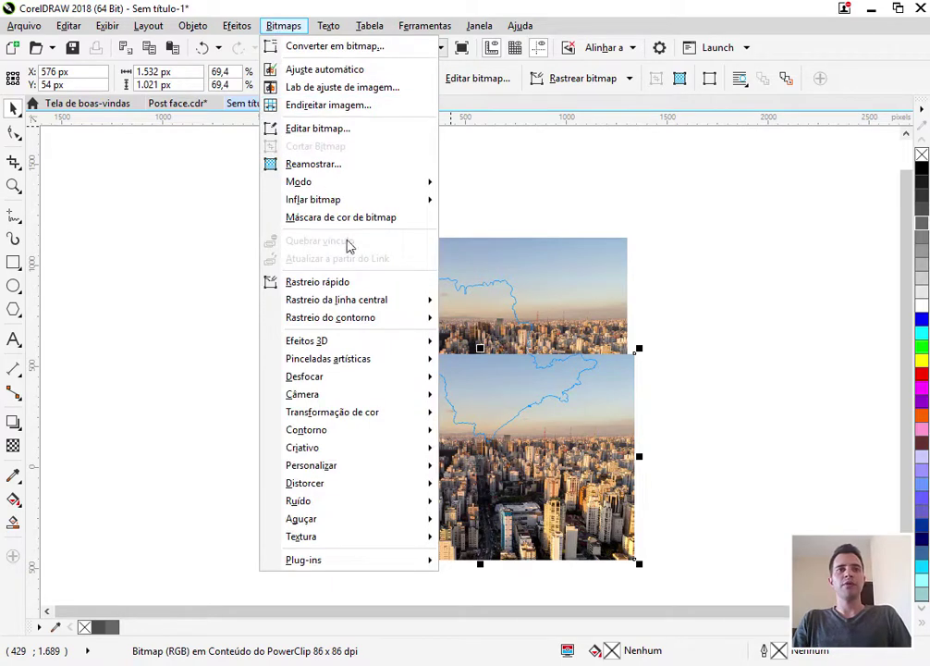
{"action": "mouse_move", "coordinate": [313, 403]}
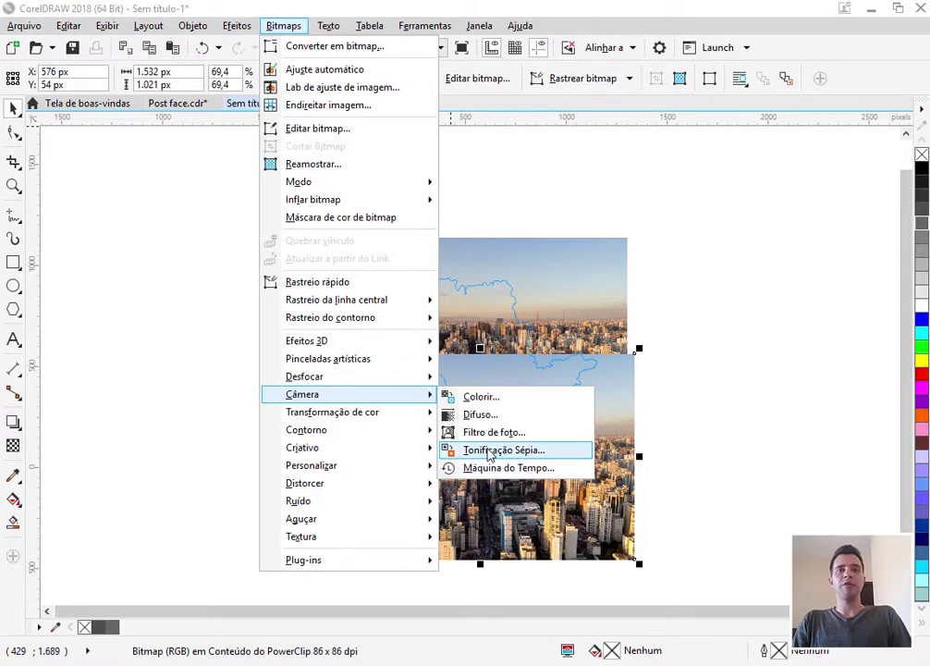
{"action": "left_click", "coordinate": [490, 450]}
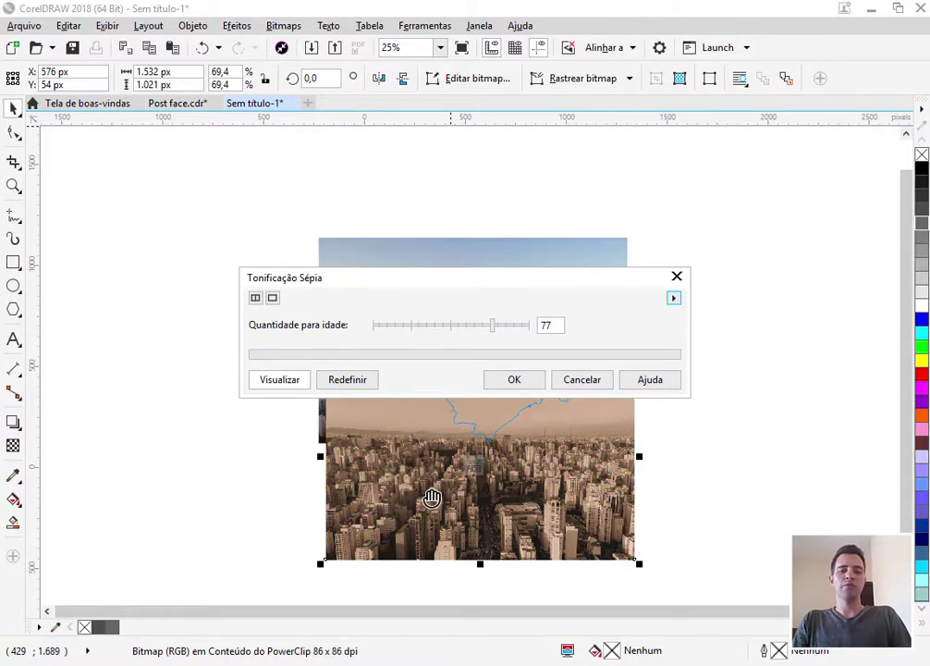
{"action": "left_click_drag", "start_coordinate": [488, 329], "coordinate": [482, 329]}
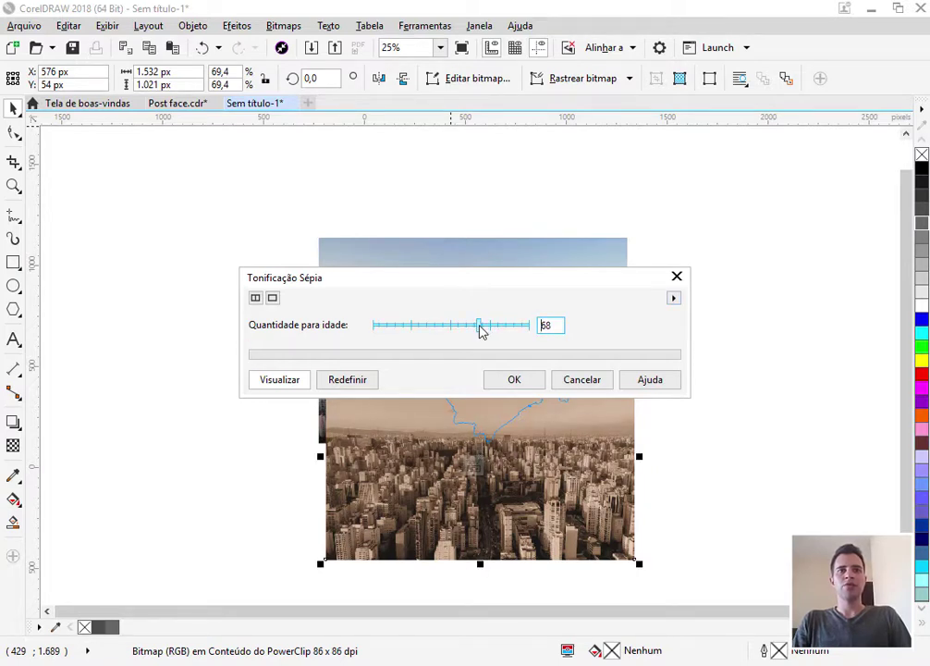
{"action": "left_click", "coordinate": [493, 329]}
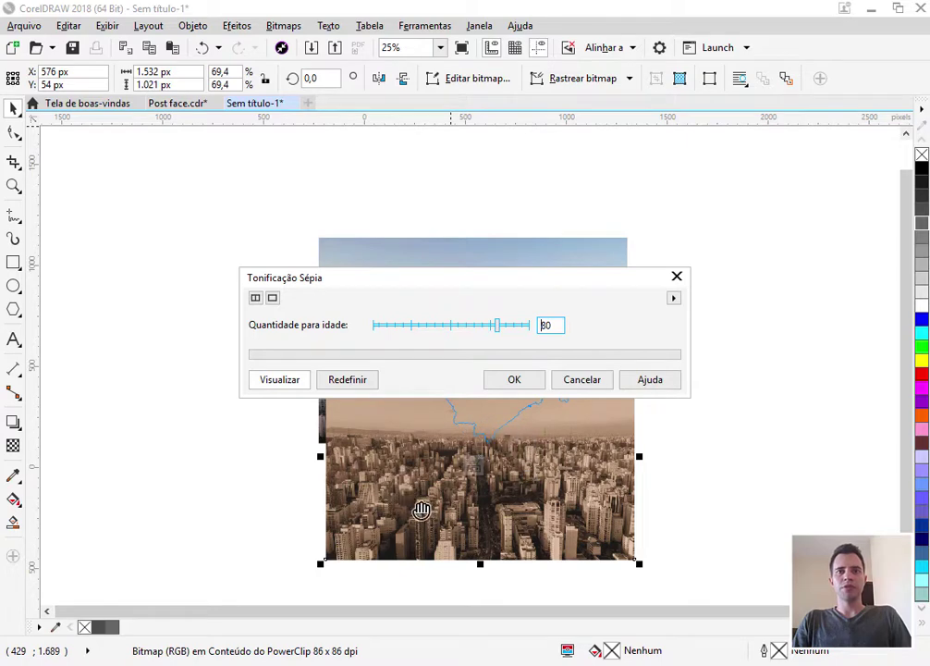
{"action": "left_click", "coordinate": [514, 379]}
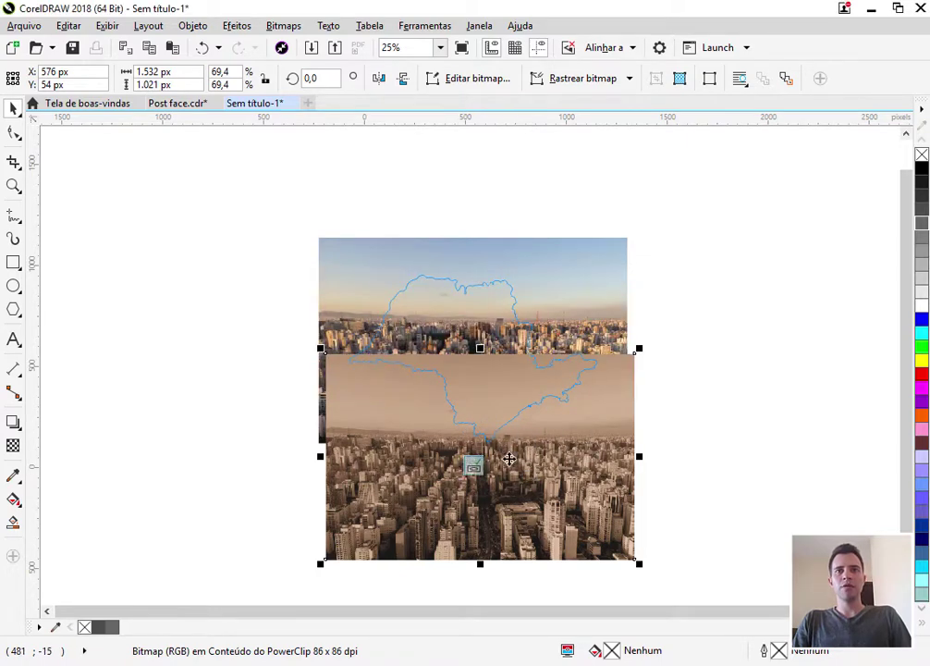
Step: Align the sepia copy centred exactly over the original colour photo at about X 540 px, Y 632 px
{"action": "scroll", "coordinate": [513, 523], "scroll_direction": "up", "scroll_amount": 1}
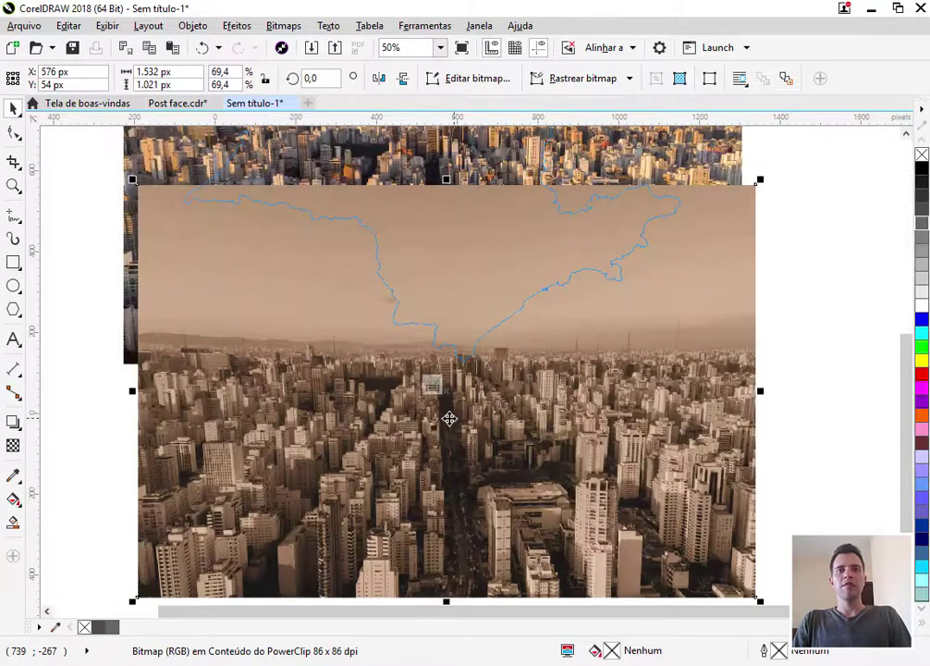
{"action": "scroll", "coordinate": [403, 413], "scroll_direction": "down", "scroll_amount": 1}
{"action": "left_click", "coordinate": [608, 222]}
{"action": "key", "text": "F2"}
{"action": "left_click_drag", "start_coordinate": [601, 181], "coordinate": [231, 539]}
{"action": "left_click", "coordinate": [500, 524]}
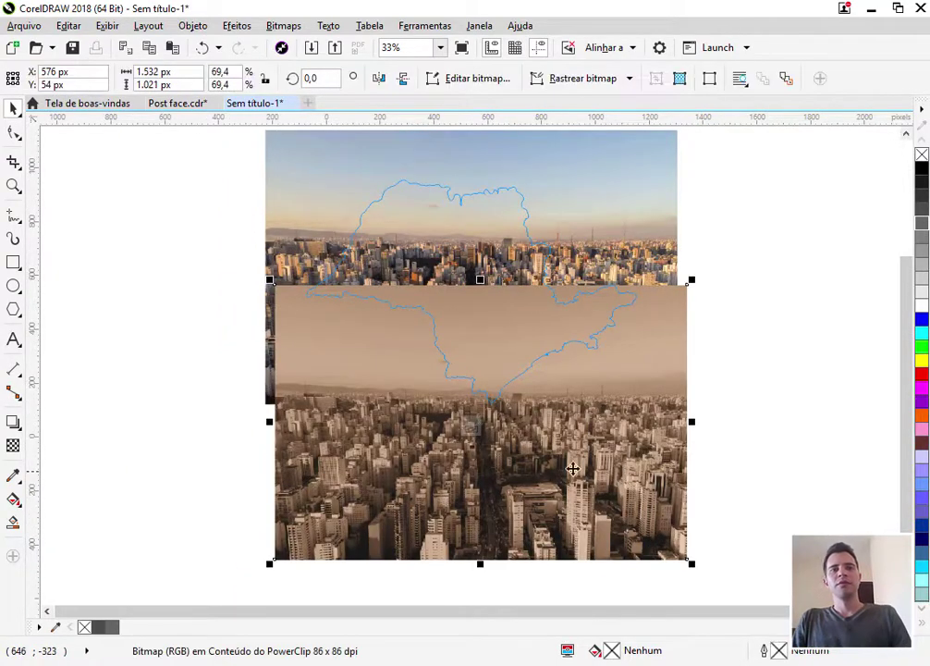
{"action": "left_click", "coordinate": [650, 188], "text": "shift"}
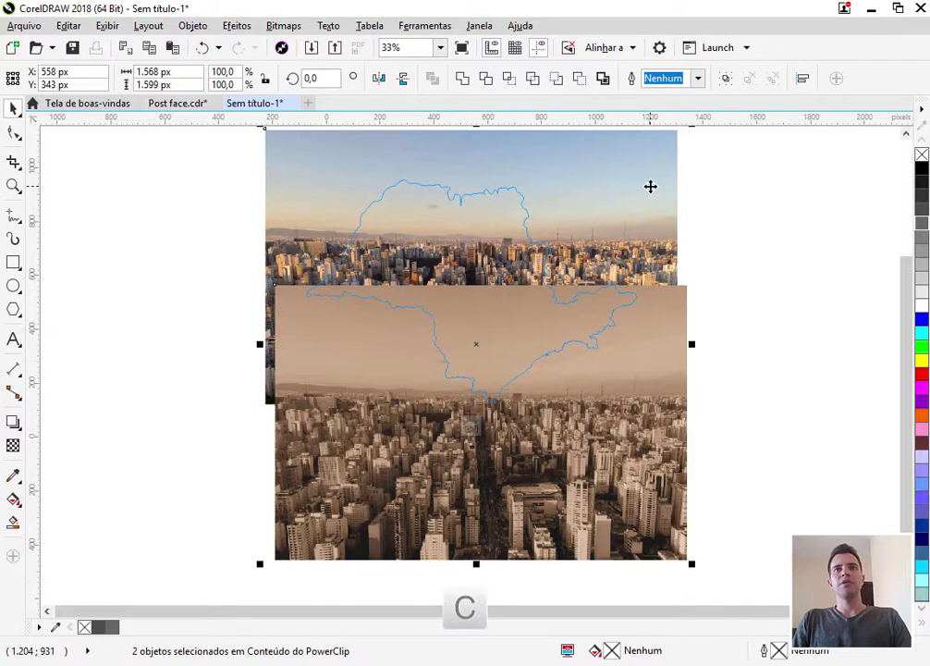
{"action": "key", "text": "c"}
{"action": "key", "text": "e"}
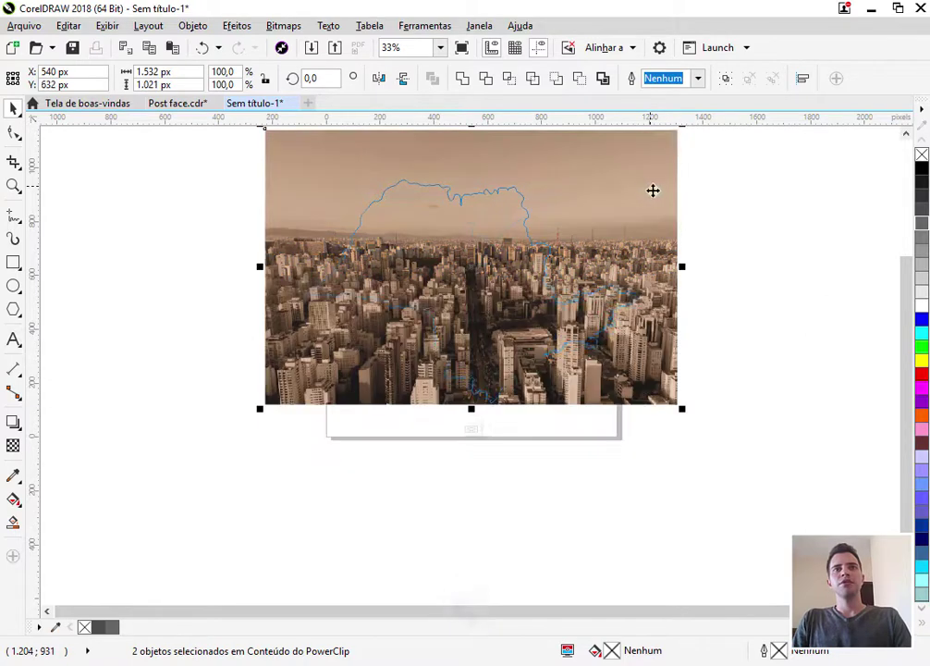
{"action": "left_click", "coordinate": [759, 315]}
Step: Select the overlaid sepia photo and activate the Transparency tool on it
{"action": "left_click", "coordinate": [598, 364]}
{"action": "scroll", "coordinate": [688, 338], "scroll_direction": "down", "scroll_amount": 2}
{"action": "key", "text": "F2"}
{"action": "left_click_drag", "start_coordinate": [693, 254], "coordinate": [441, 437]}
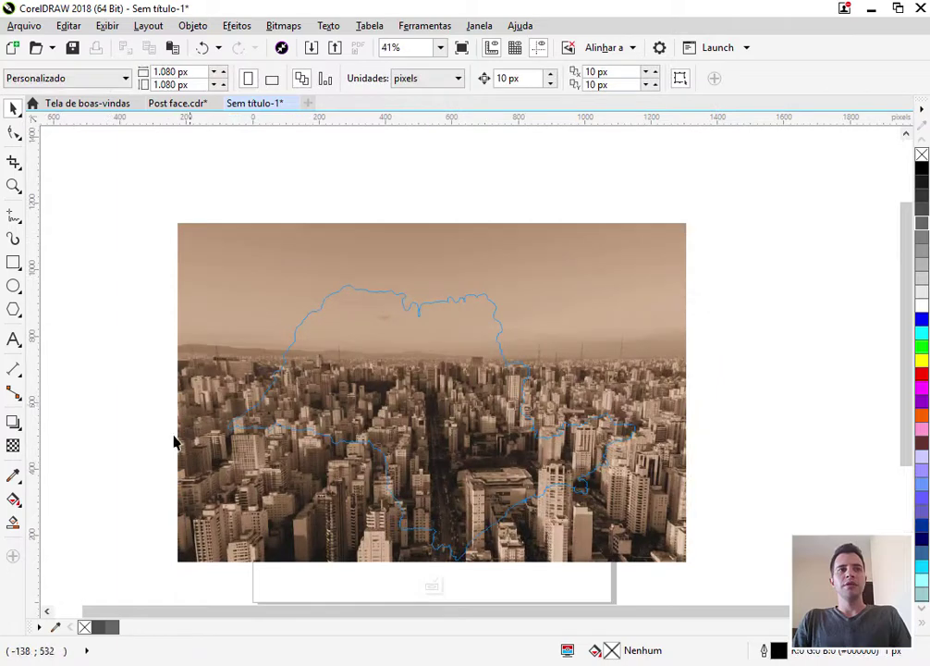
{"action": "left_click", "coordinate": [13, 446]}
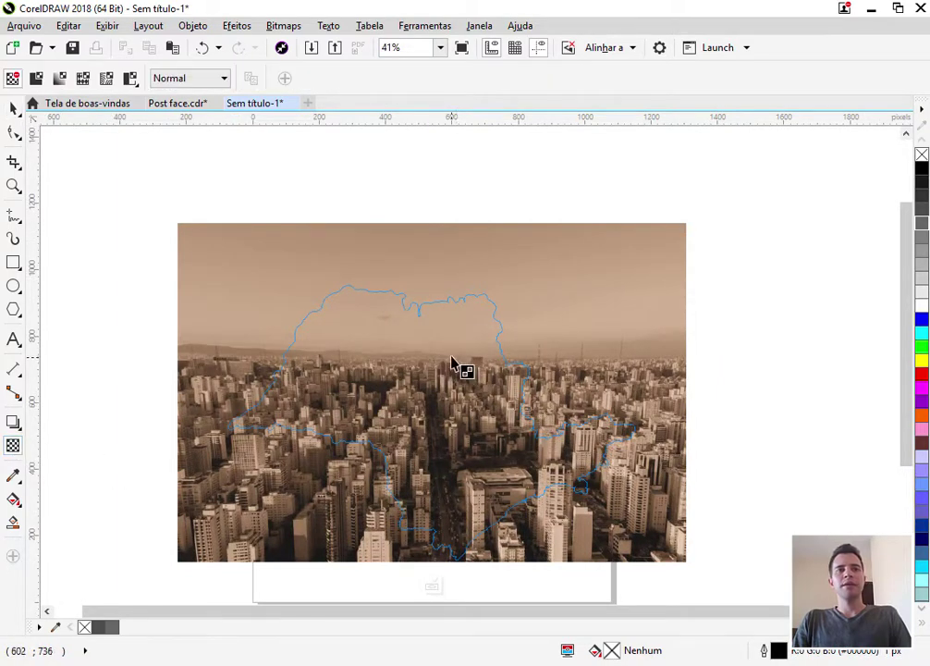
{"action": "key", "text": "space"}
{"action": "left_click", "coordinate": [422, 429]}
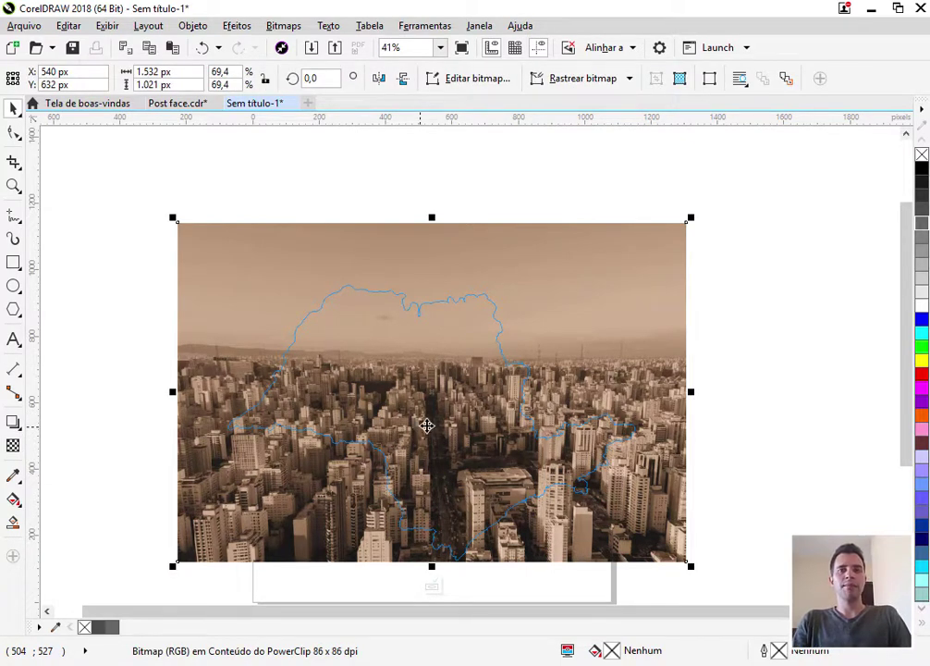
{"action": "left_click", "coordinate": [13, 446]}
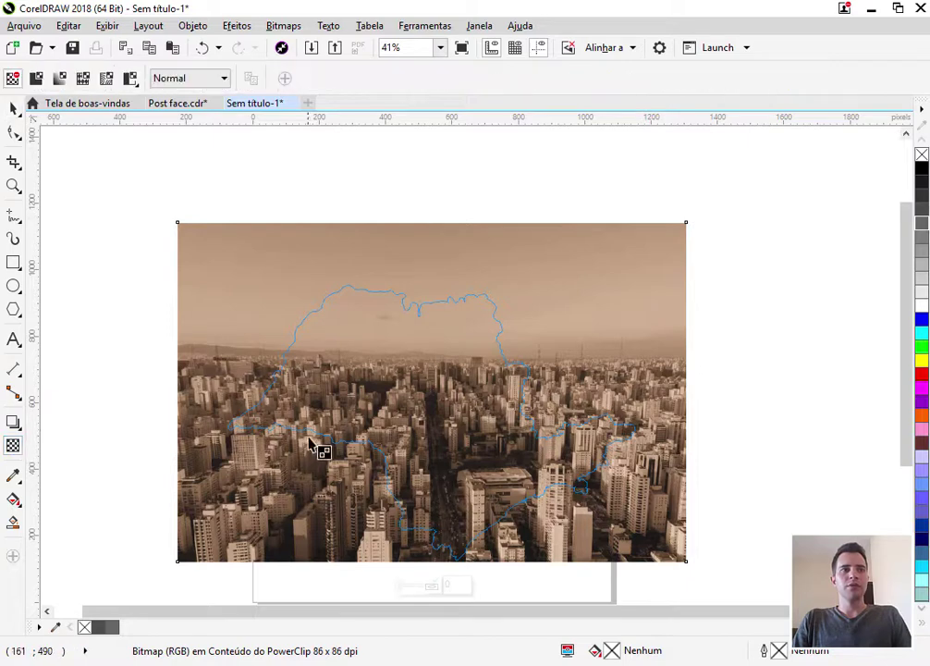
{"action": "left_click_drag", "start_coordinate": [388, 411], "coordinate": [523, 424]}
{"action": "left_click_drag", "start_coordinate": [520, 418], "coordinate": [488, 478]}
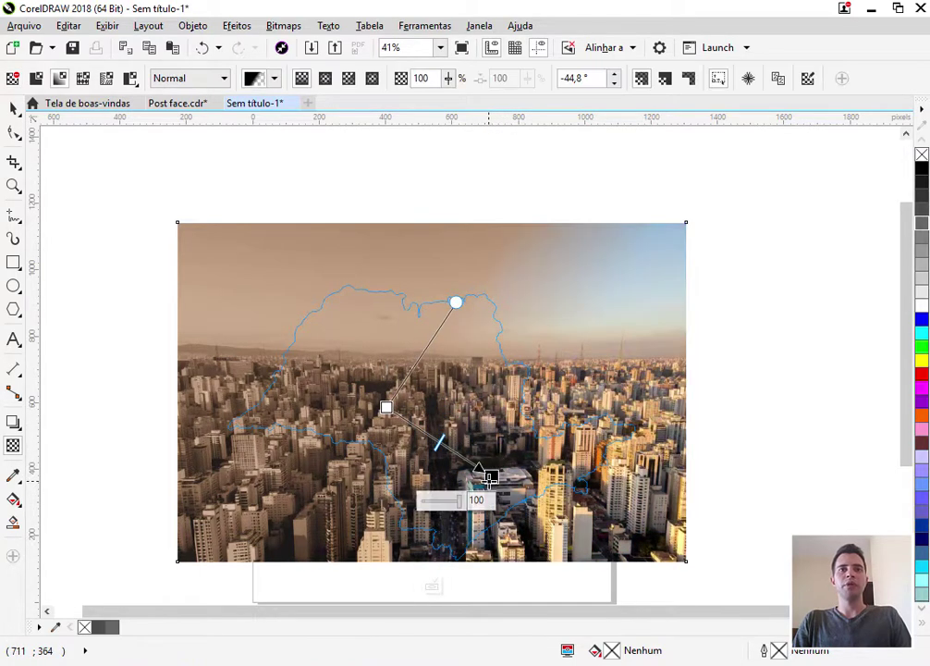
{"action": "key", "text": "ctrl+z"}
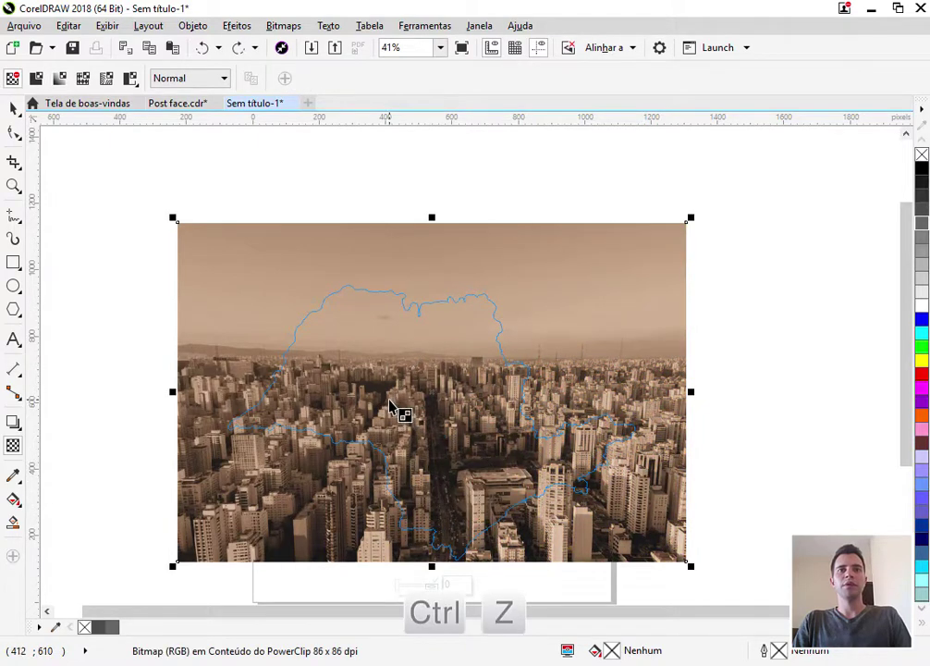
Step: Fade the sepia photo rightward with a horizontal linear transparency from about X 330 px to X 600 px, and finish editing the PowerClip
{"action": "left_click_drag", "start_coordinate": [388, 400], "coordinate": [459, 399]}
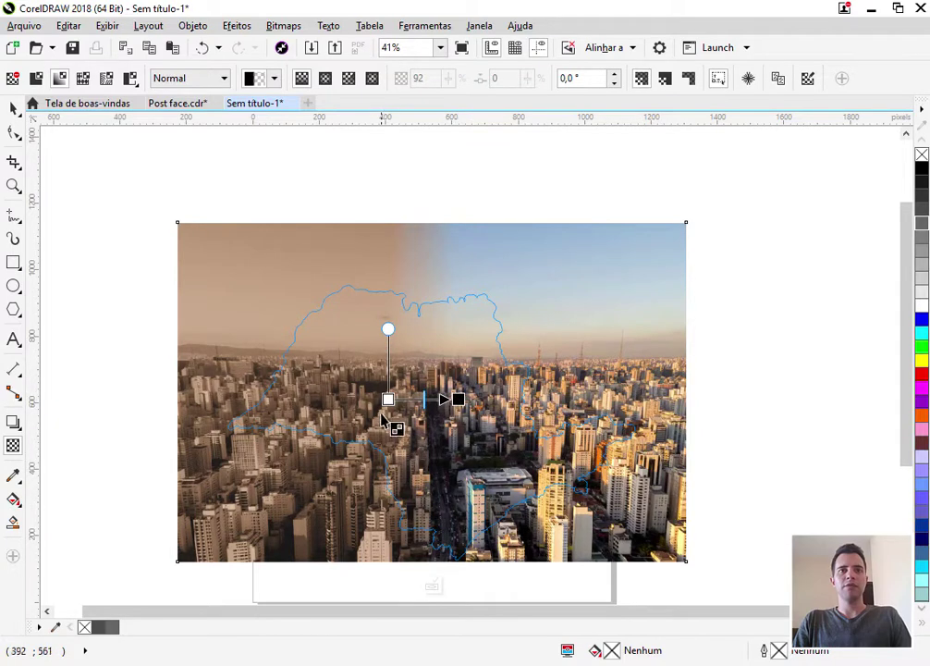
{"action": "left_click_drag", "start_coordinate": [387, 399], "coordinate": [367, 398]}
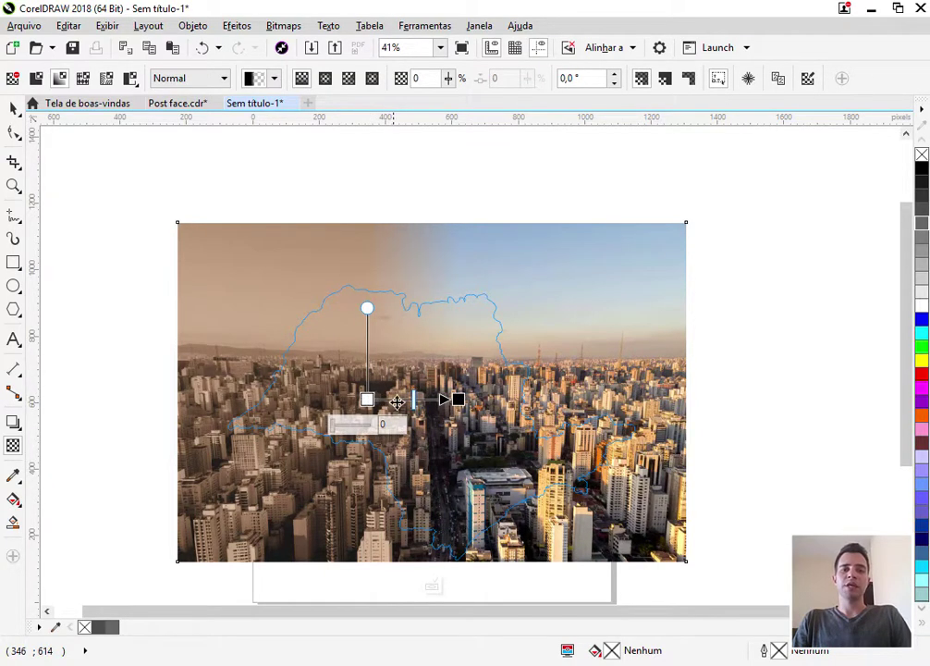
{"action": "left_click_drag", "start_coordinate": [459, 399], "coordinate": [445, 399]}
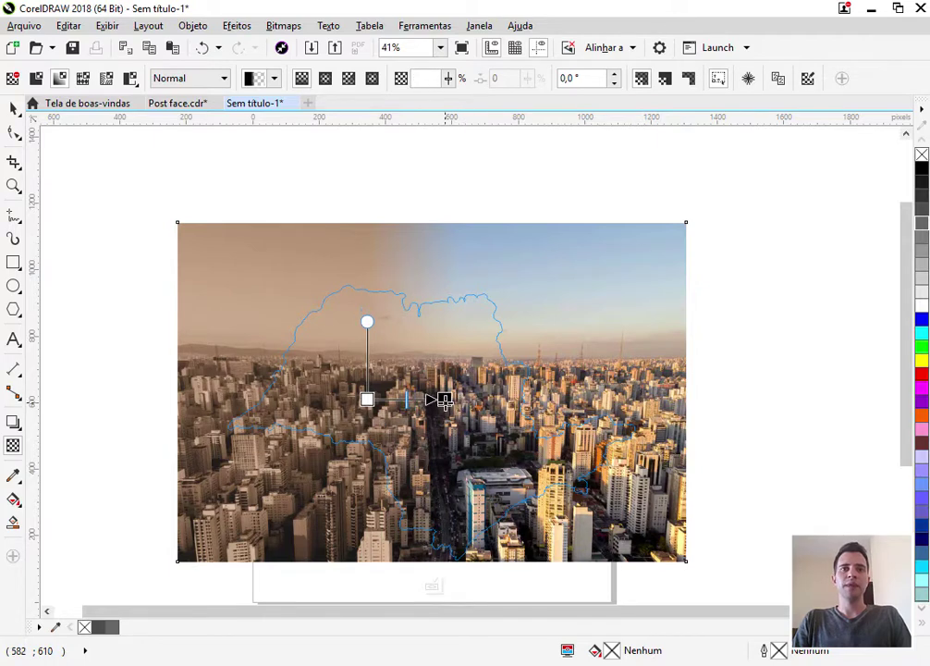
{"action": "left_click_drag", "start_coordinate": [365, 398], "coordinate": [357, 399]}
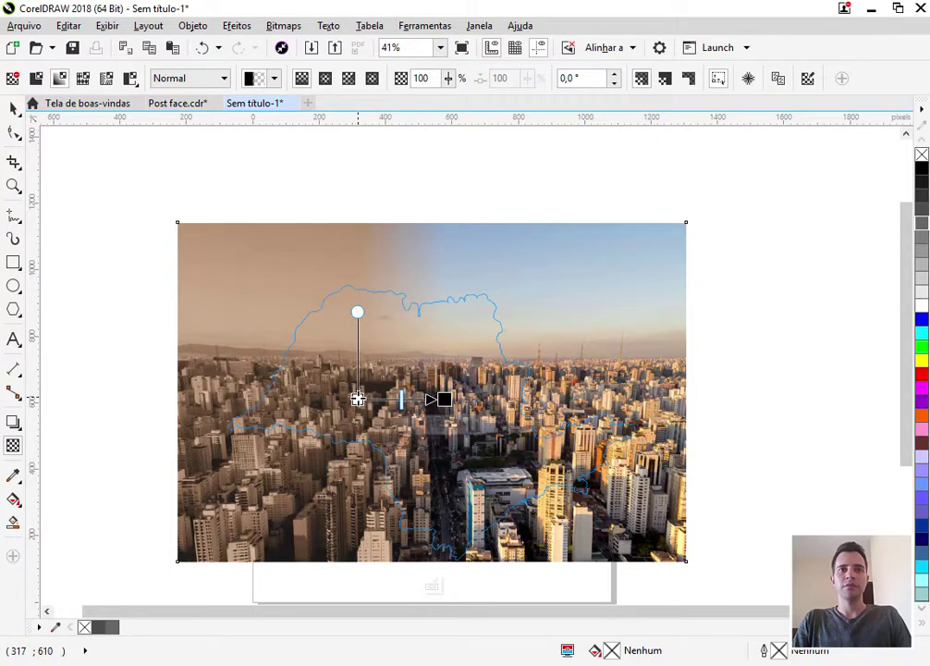
{"action": "left_click_drag", "start_coordinate": [446, 398], "coordinate": [453, 400]}
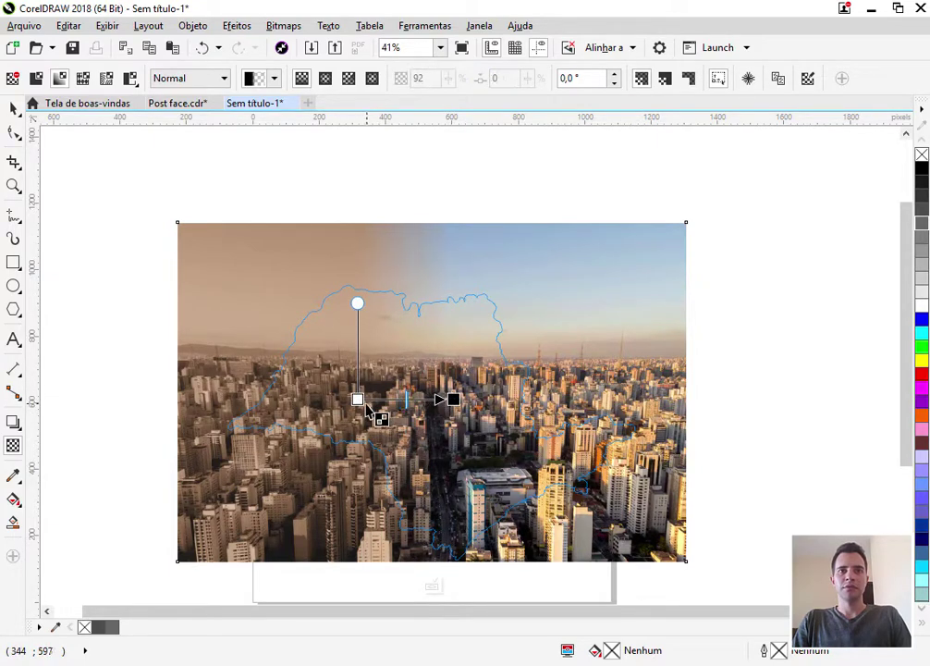
{"action": "left_click_drag", "start_coordinate": [357, 398], "coordinate": [361, 398]}
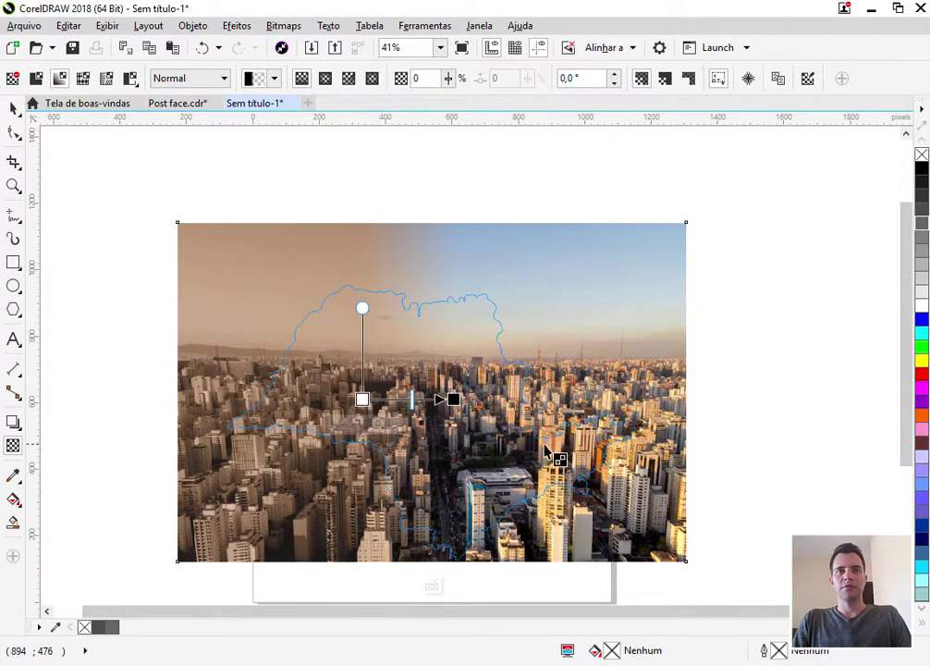
{"action": "left_click", "coordinate": [11, 110]}
{"action": "left_click", "coordinate": [783, 493]}
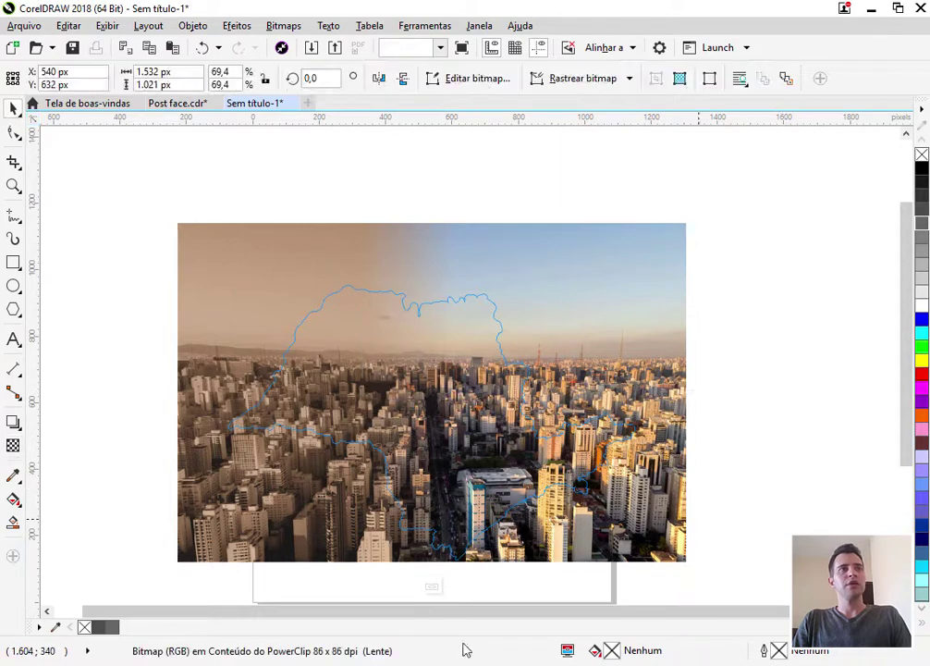
{"action": "left_click", "coordinate": [425, 591]}
{"action": "left_click", "coordinate": [783, 417]}
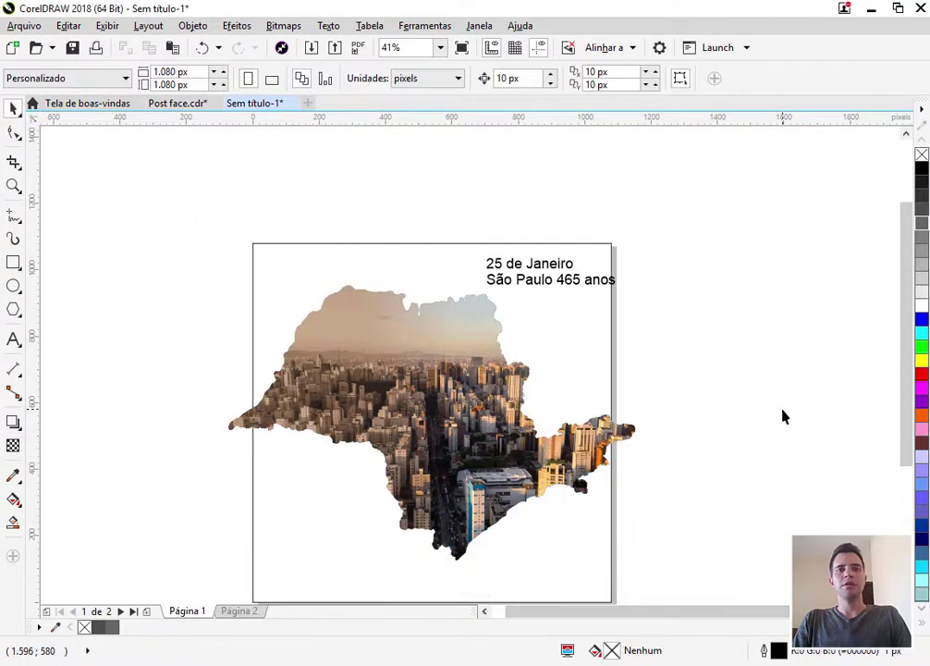
{"action": "key", "text": "shift+F4"}
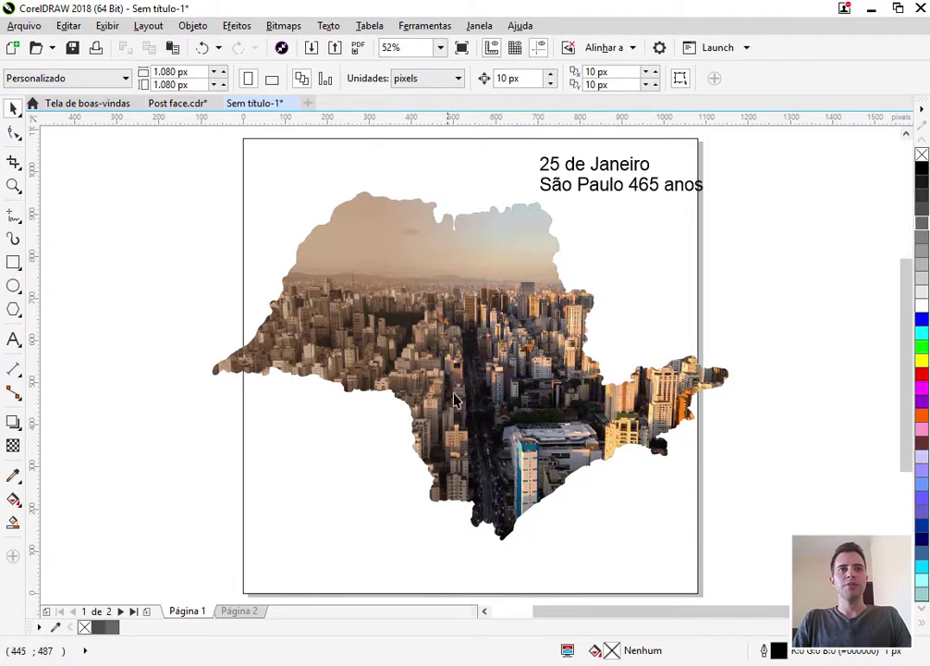
Step: Reopen the PowerClip, shift the sepia fade to run from about X 270 px to X 475 px, and finish editing
{"action": "double_click", "coordinate": [500, 384]}
{"action": "left_click", "coordinate": [338, 365]}
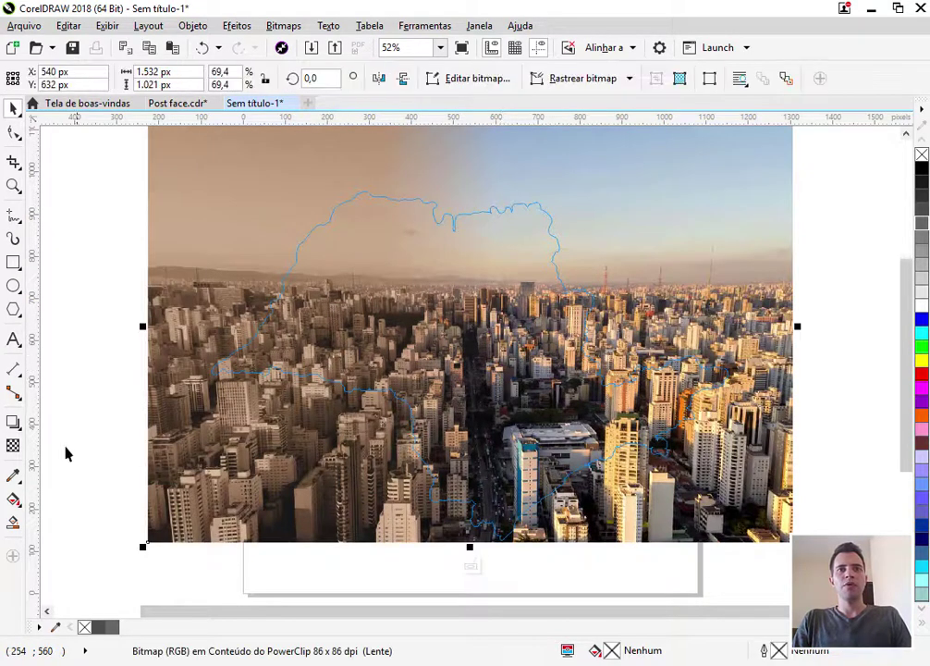
{"action": "left_click", "coordinate": [12, 451]}
{"action": "left_click_drag", "start_coordinate": [384, 337], "coordinate": [370, 336]}
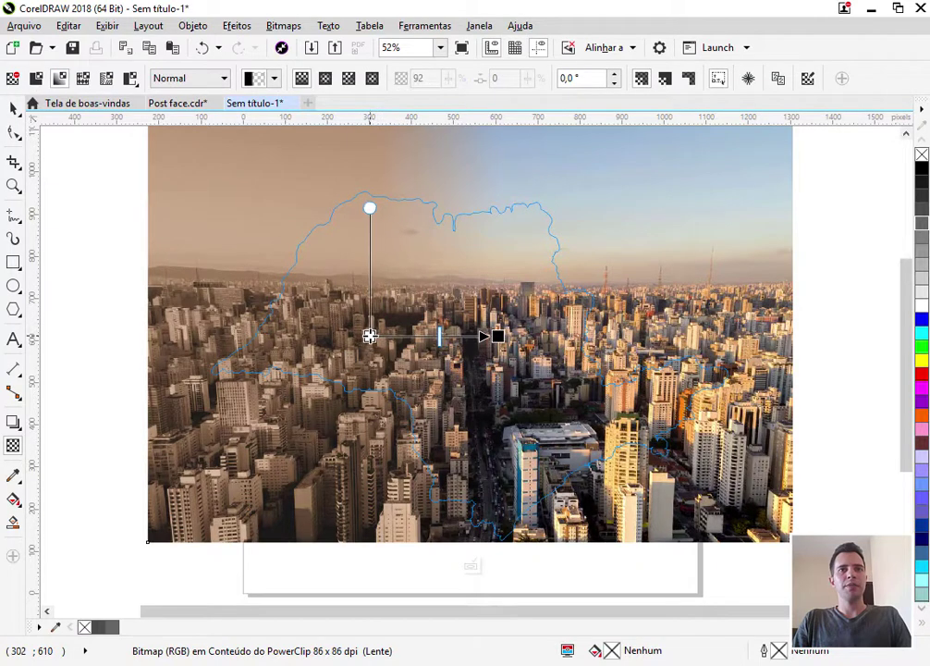
{"action": "left_click_drag", "start_coordinate": [495, 339], "coordinate": [453, 335]}
{"action": "left_click_drag", "start_coordinate": [370, 335], "coordinate": [356, 337]}
{"action": "left_click_drag", "start_coordinate": [454, 337], "coordinate": [443, 337]}
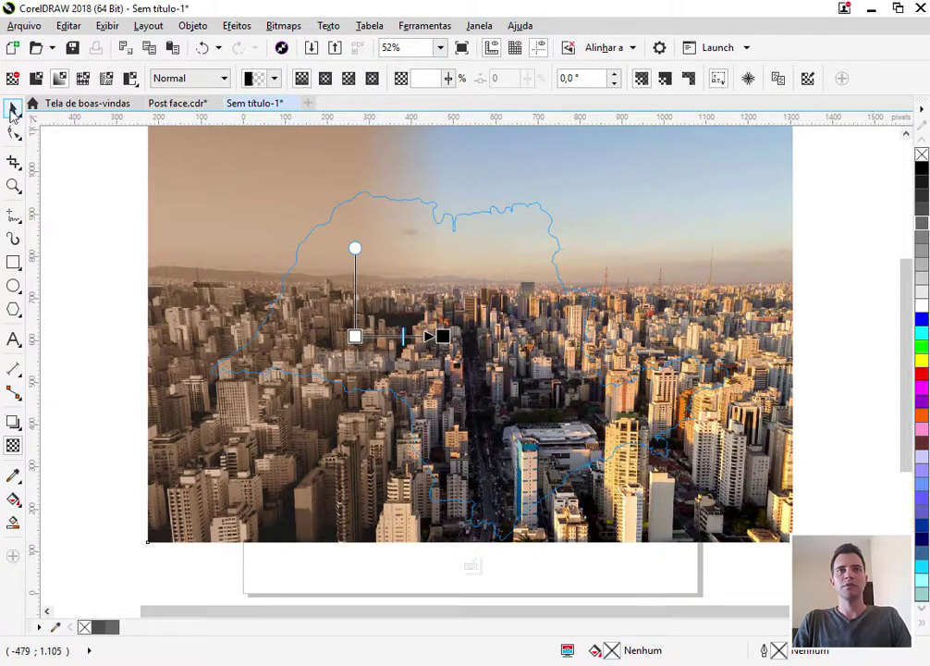
{"action": "left_click", "coordinate": [13, 108]}
{"action": "left_click", "coordinate": [470, 564]}
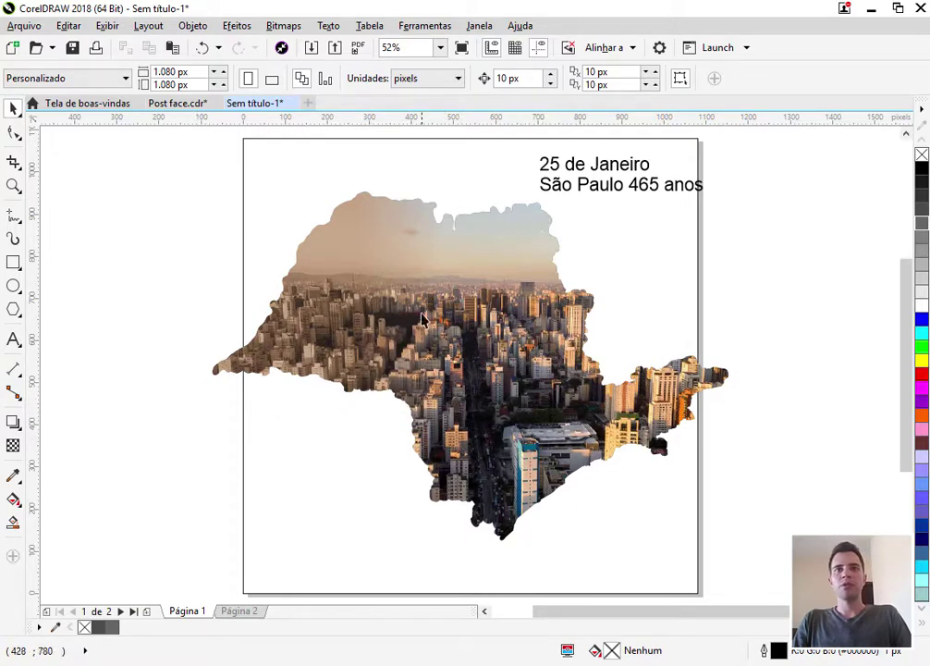
Step: Move the state silhouette straight down to about X 540 px, Y 423 px
{"action": "left_click", "coordinate": [450, 325]}
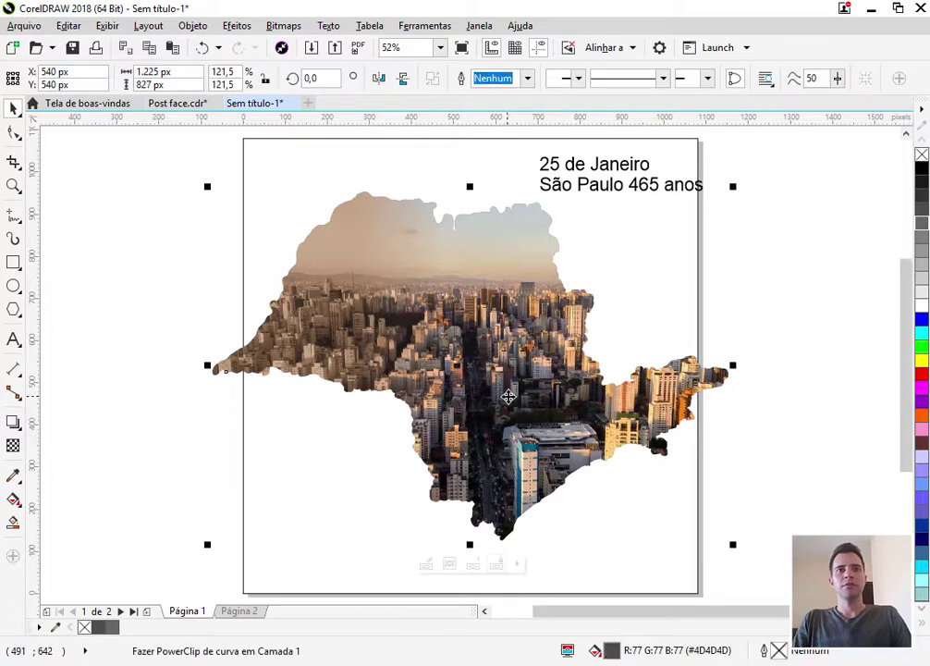
{"action": "scroll", "coordinate": [494, 390], "scroll_direction": "down", "scroll_amount": 1}
{"action": "left_click", "coordinate": [698, 378]}
{"action": "key", "text": "F2"}
{"action": "left_click_drag", "start_coordinate": [631, 232], "coordinate": [321, 511]}
{"action": "left_click", "coordinate": [464, 323]}
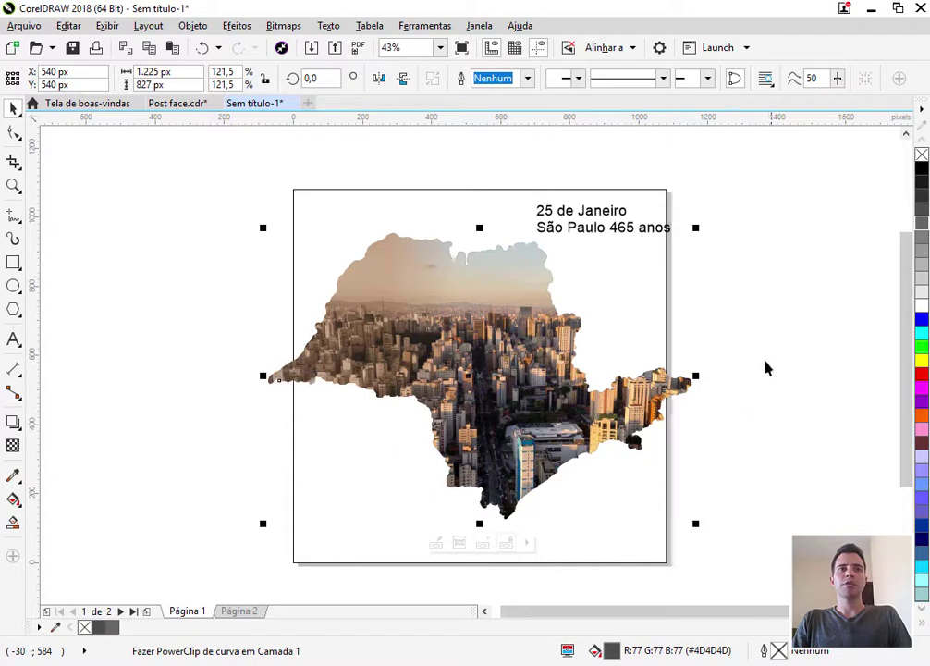
{"action": "left_click", "coordinate": [769, 469]}
{"action": "left_click", "coordinate": [529, 413]}
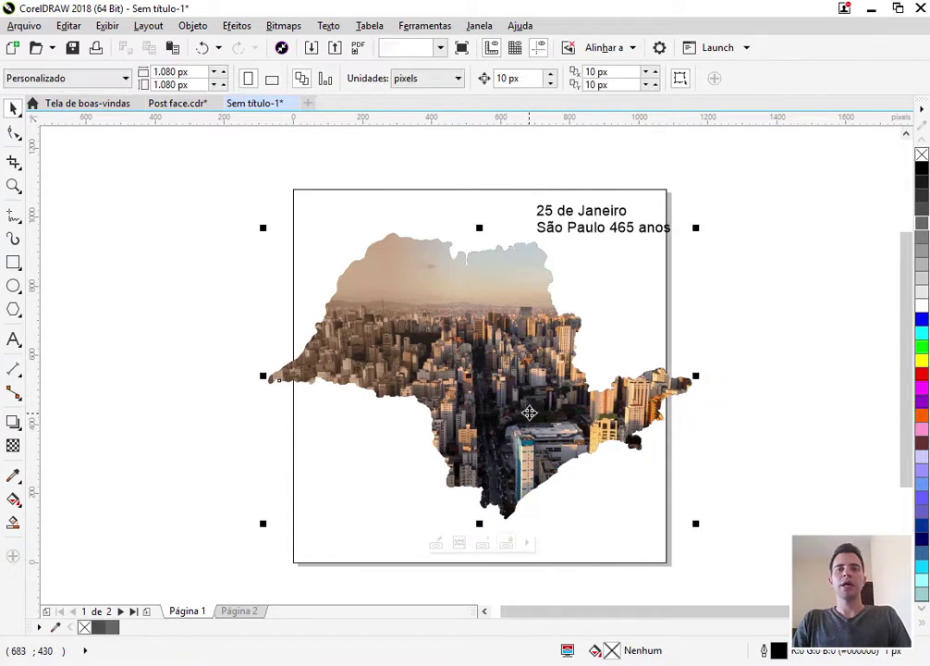
{"action": "left_click_drag", "start_coordinate": [517, 383], "coordinate": [528, 439]}
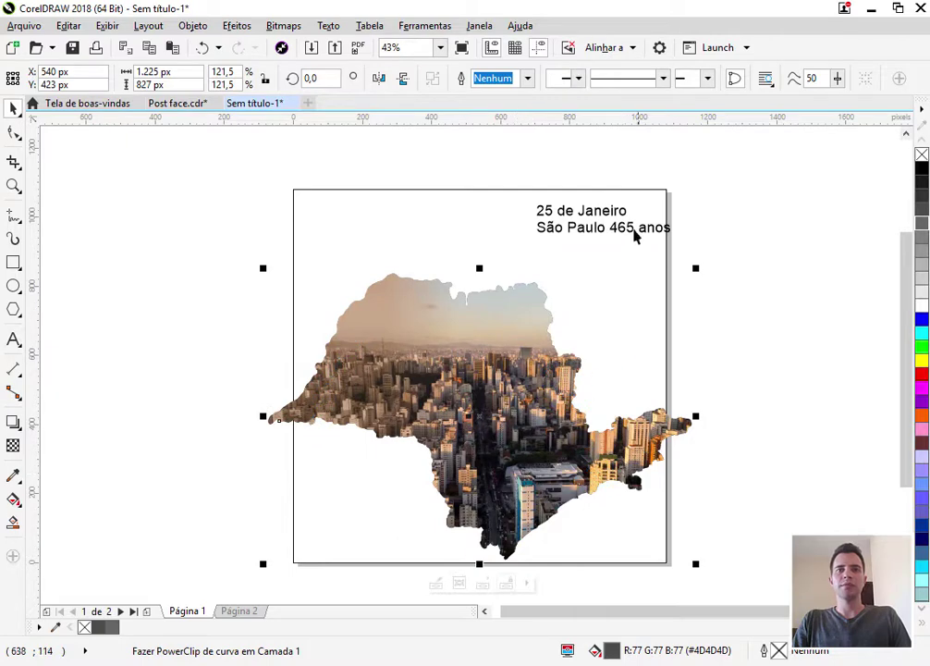
Step: Move the anniversary text to about X 585 px, Y 977 px and enlarge the silhouette from its centre to about 1254 x 847 px
{"action": "left_click", "coordinate": [586, 215]}
{"action": "left_click_drag", "start_coordinate": [586, 230], "coordinate": [476, 236]}
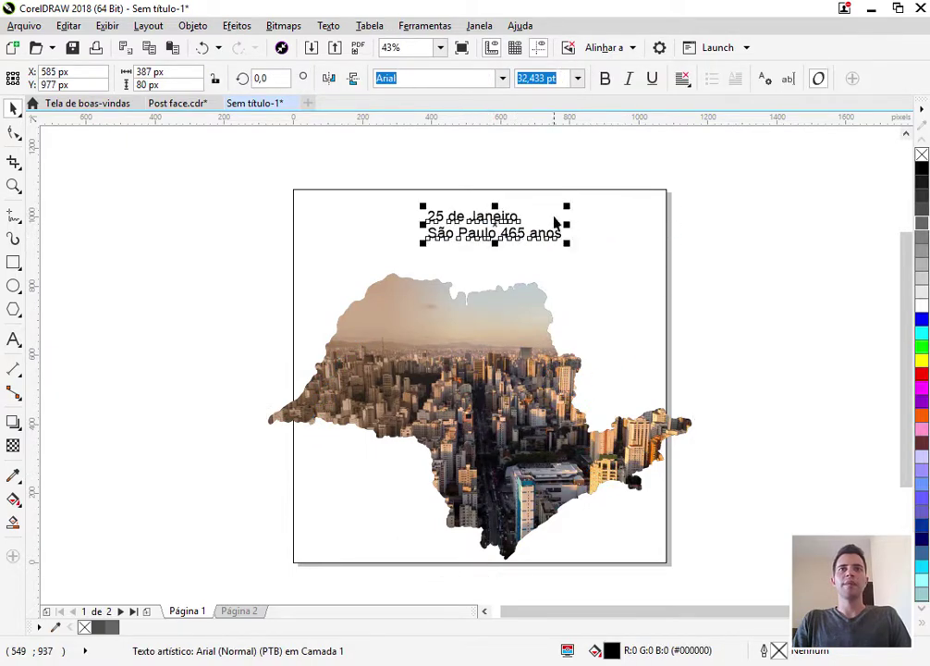
{"action": "left_click", "coordinate": [506, 488]}
{"action": "left_click_drag", "start_coordinate": [697, 563], "coordinate": [701, 567]}
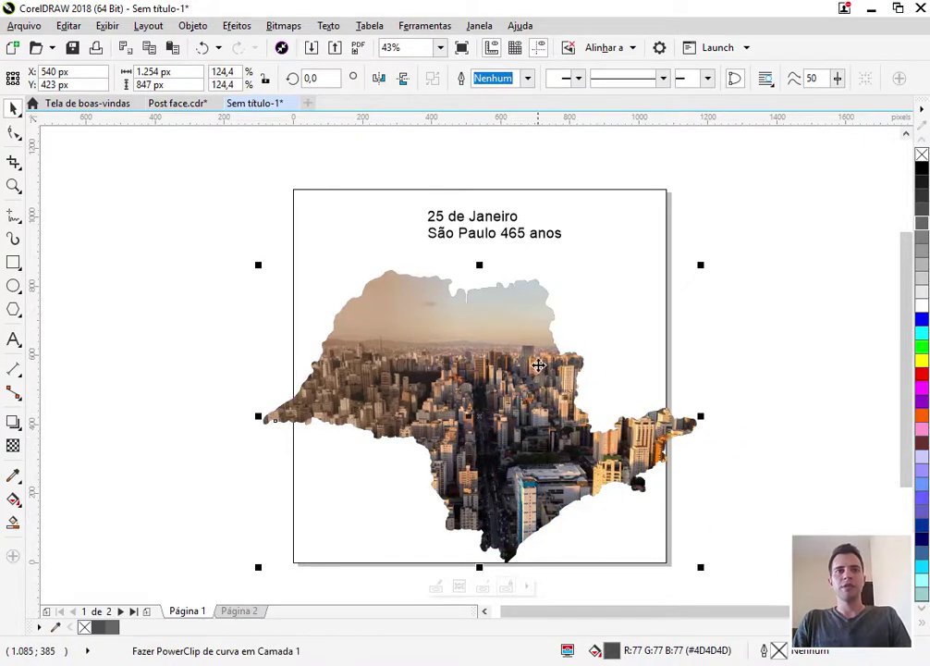
Step: Move the state silhouette slightly up to about X 540 px, Y 437 px, keeping its lower tip inside the page
{"action": "left_click_drag", "start_coordinate": [520, 467], "coordinate": [511, 488]}
{"action": "scroll", "coordinate": [506, 570], "scroll_direction": "up", "scroll_amount": 2}
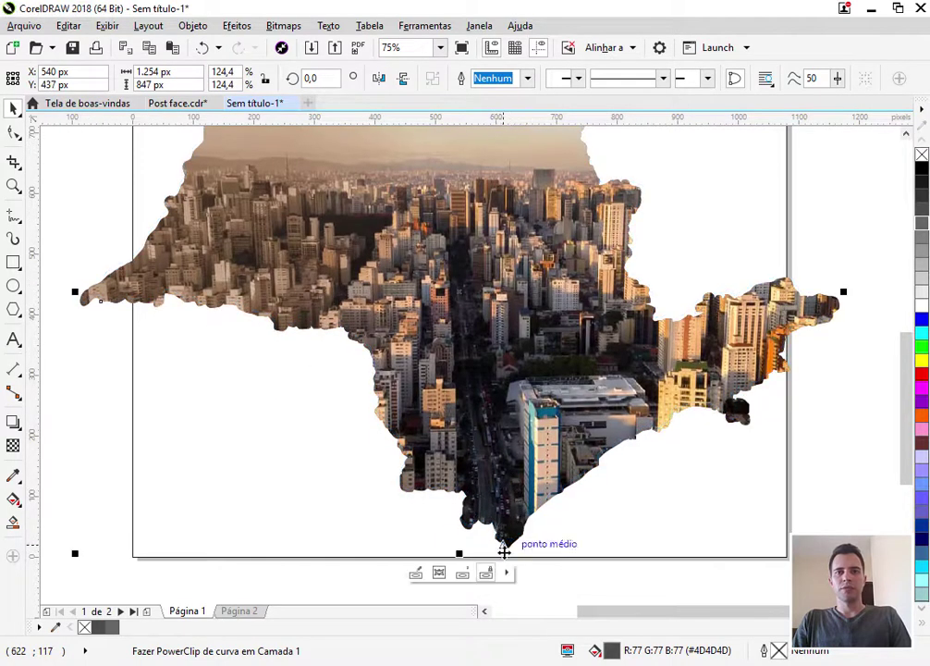
{"action": "scroll", "coordinate": [466, 528], "scroll_direction": "down", "scroll_amount": 1}
{"action": "key", "text": "shift+F4"}
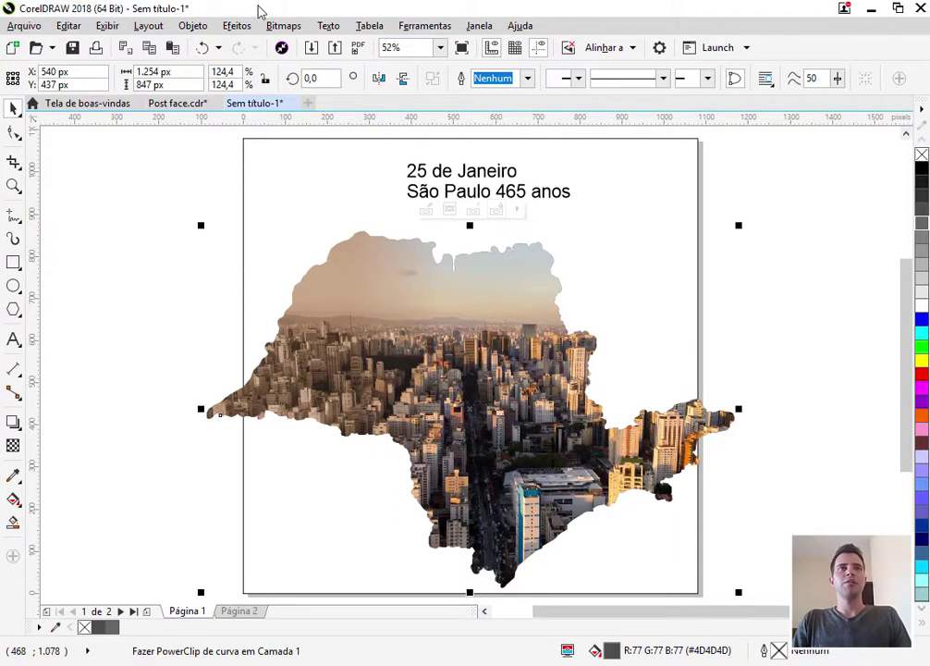
Step: PowerClip the state silhouette inside the 1080 x 1080 px page rectangle
{"action": "left_click", "coordinate": [192, 26]}
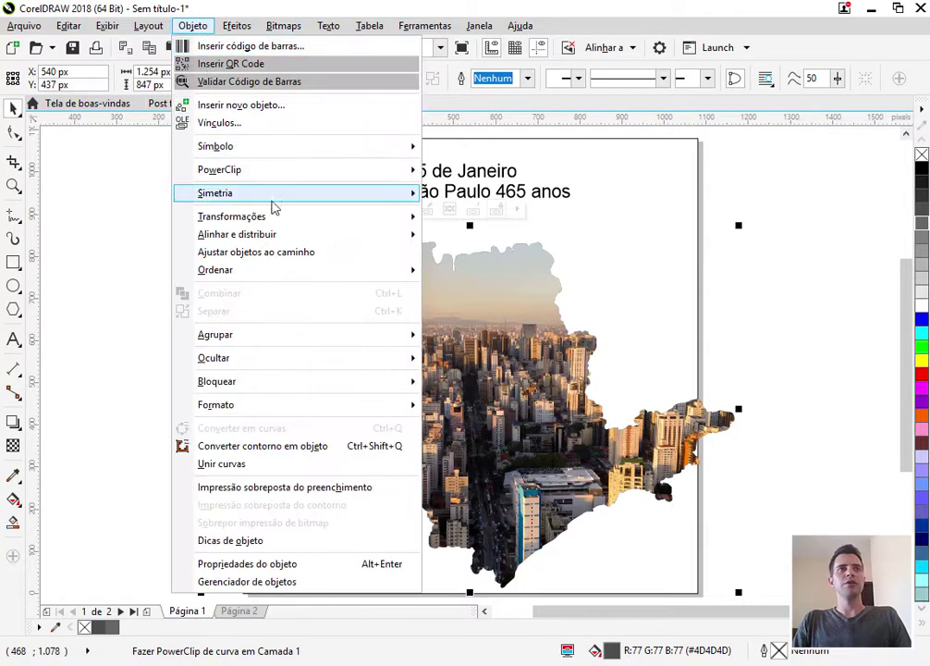
{"action": "mouse_move", "coordinate": [306, 183]}
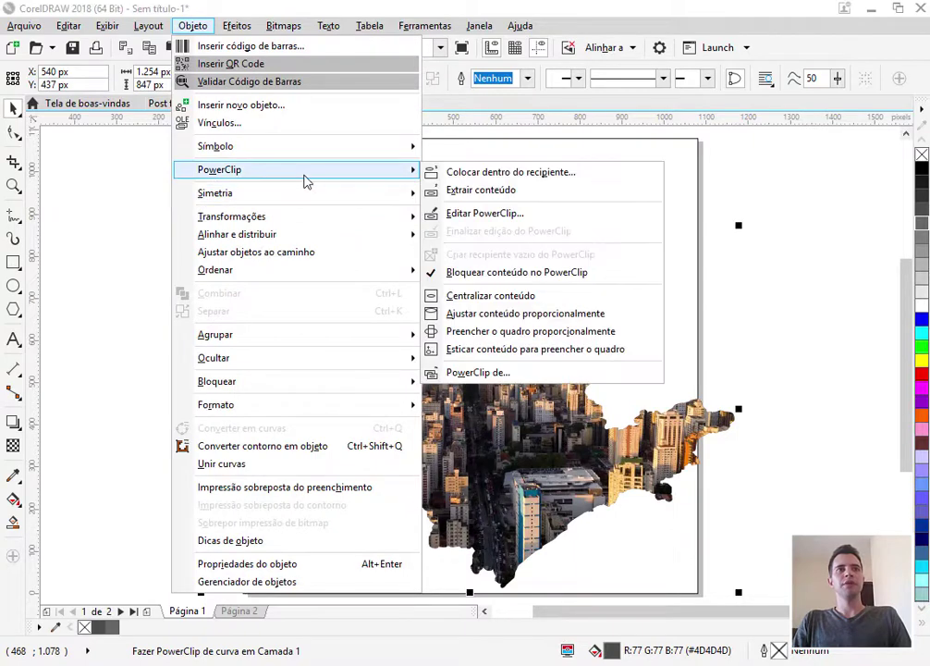
{"action": "left_click", "coordinate": [536, 174]}
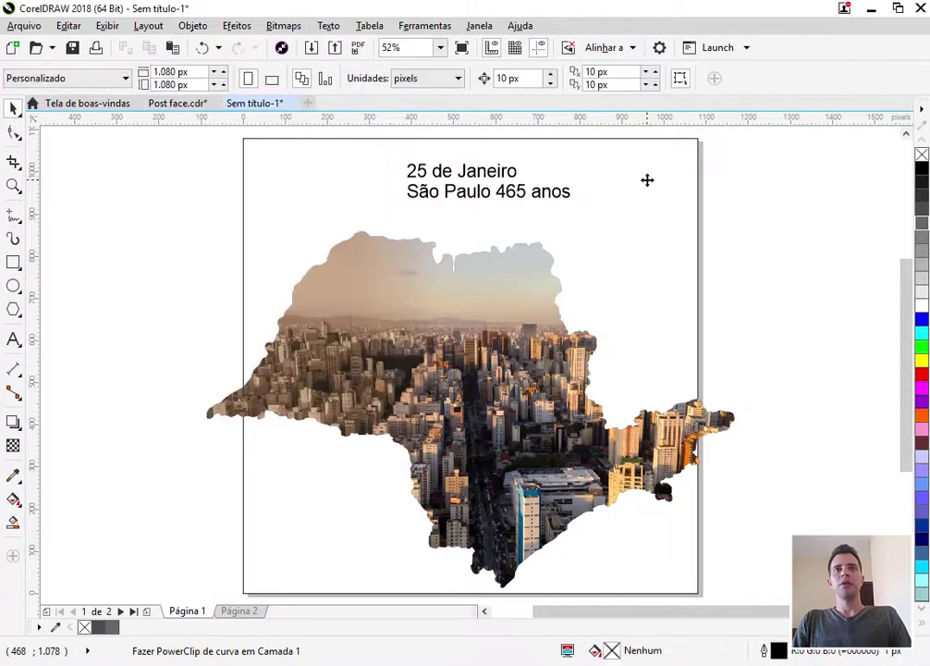
{"action": "left_click", "coordinate": [647, 181]}
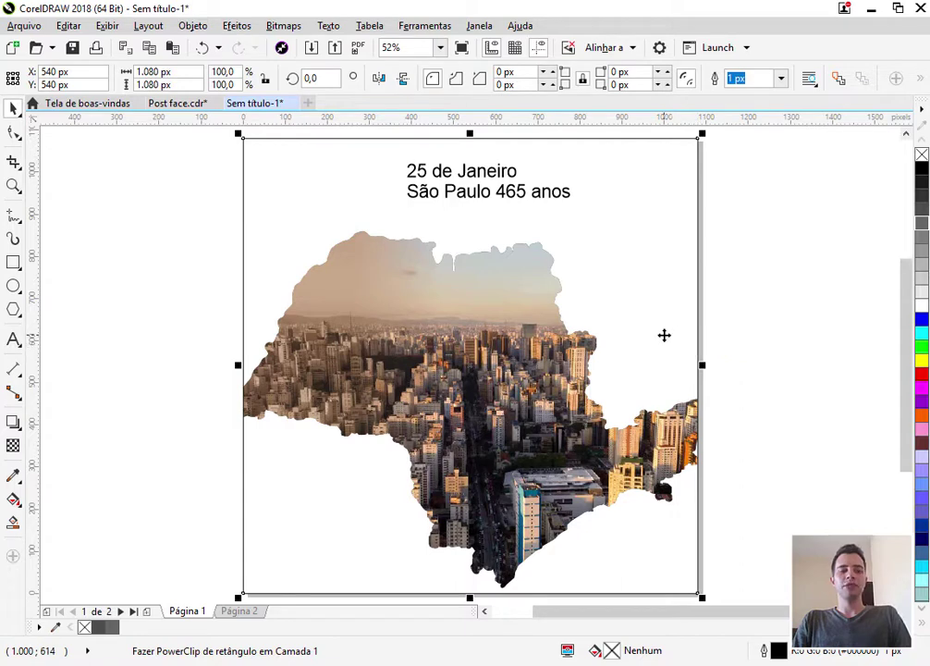
Step: Fill the page rectangle with an elliptical gradient from 10% black (#E6E6E6) at the edges to white at the centre
{"action": "left_click", "coordinate": [922, 292]}
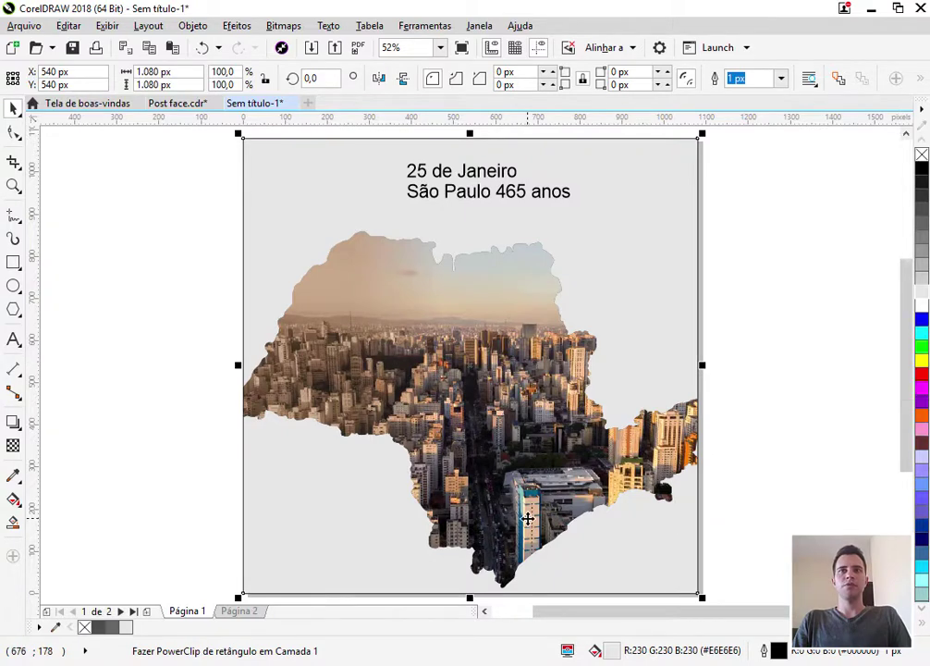
{"action": "double_click", "coordinate": [612, 650]}
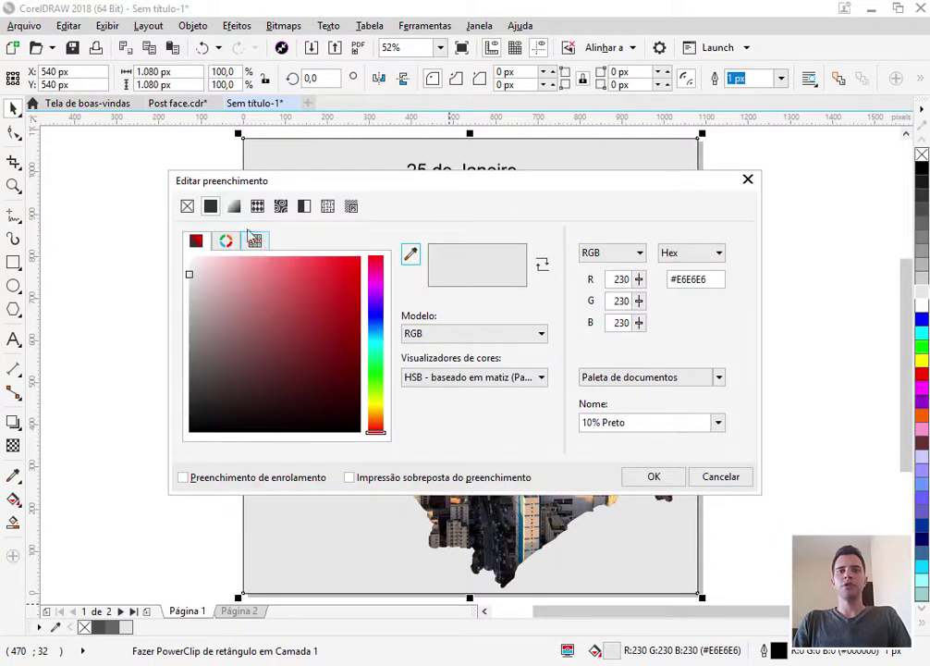
{"action": "left_click", "coordinate": [233, 207]}
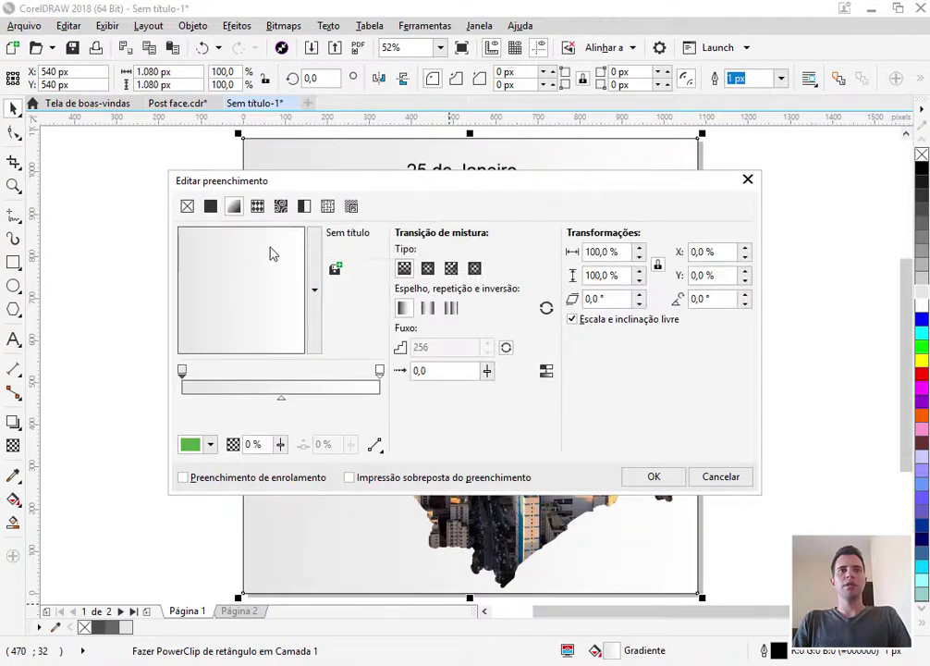
{"action": "left_click", "coordinate": [430, 269]}
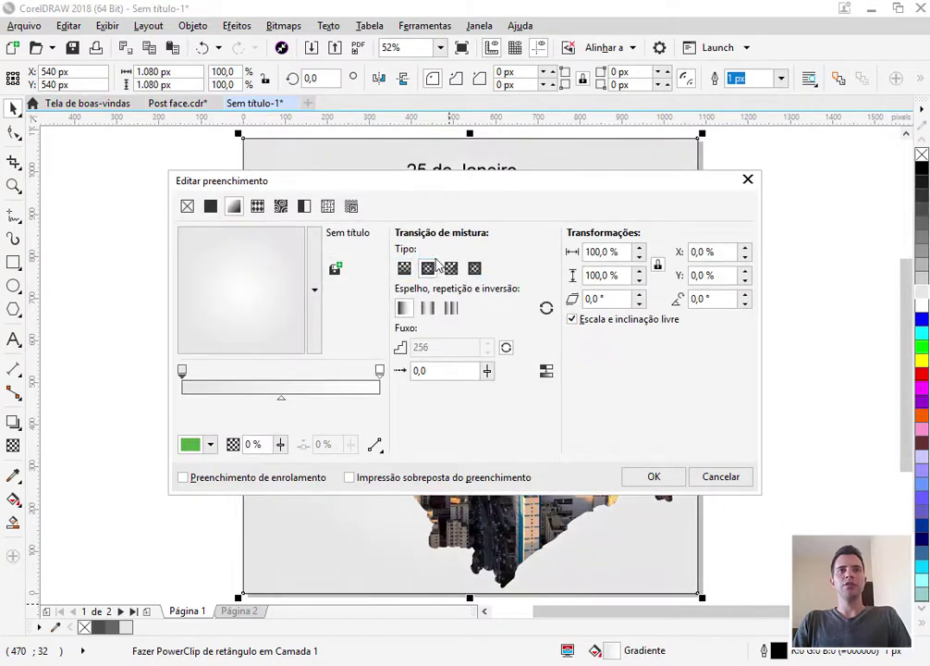
{"action": "left_click", "coordinate": [658, 481]}
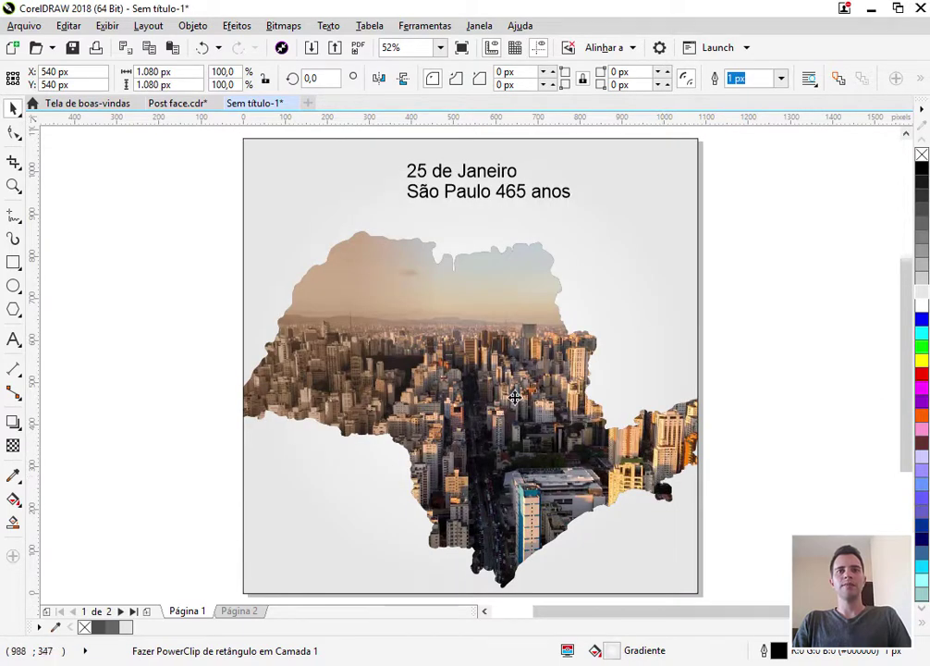
Step: Enlarge the background gradient to about 135%, shift its centre down about 3.3%, and push its midpoint outward
{"action": "left_click", "coordinate": [12, 499]}
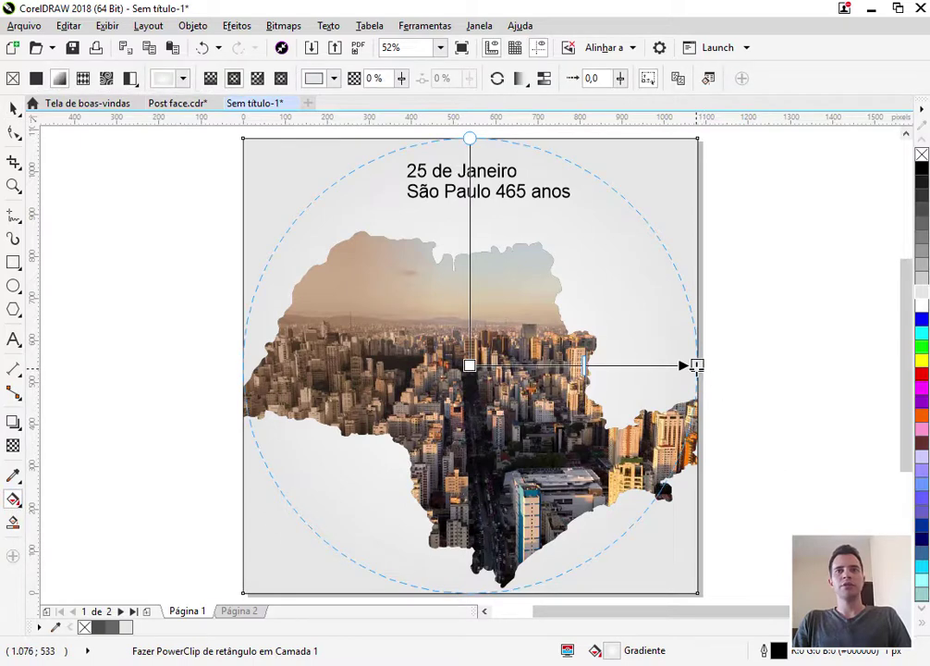
{"action": "left_click_drag", "start_coordinate": [698, 366], "coordinate": [750, 366]}
{"action": "left_click_drag", "start_coordinate": [610, 366], "coordinate": [644, 366]}
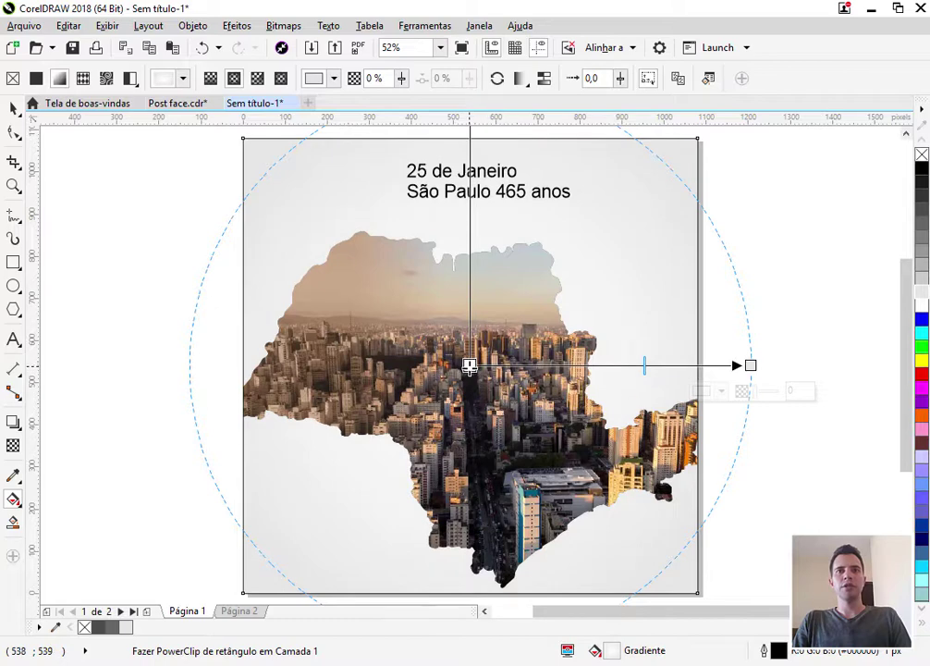
{"action": "left_click_drag", "start_coordinate": [470, 367], "coordinate": [469, 381]}
{"action": "left_click_drag", "start_coordinate": [750, 367], "coordinate": [777, 357]}
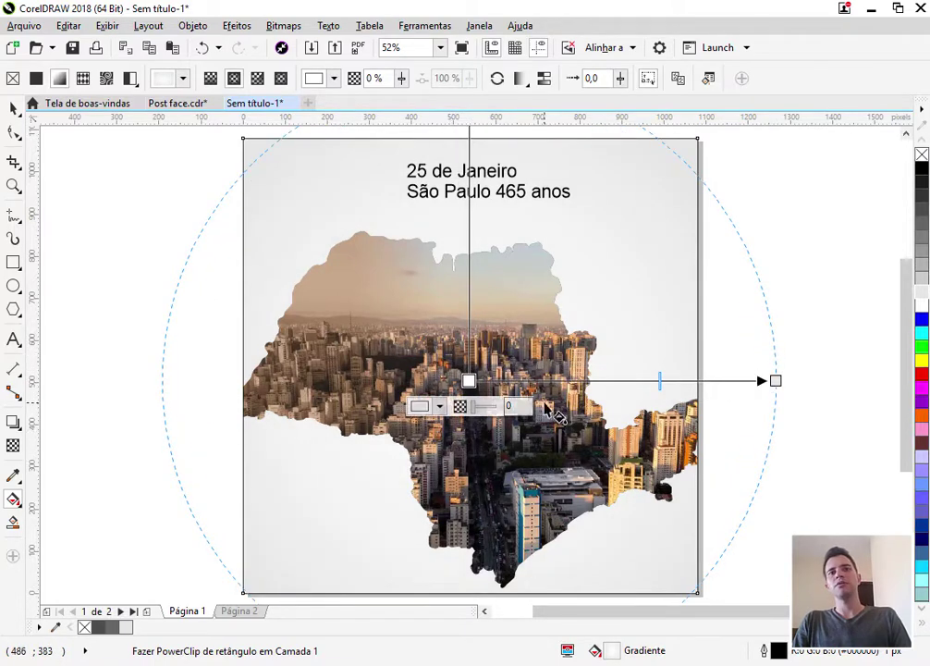
{"action": "left_click_drag", "start_coordinate": [664, 380], "coordinate": [692, 380]}
{"action": "key", "text": "space"}
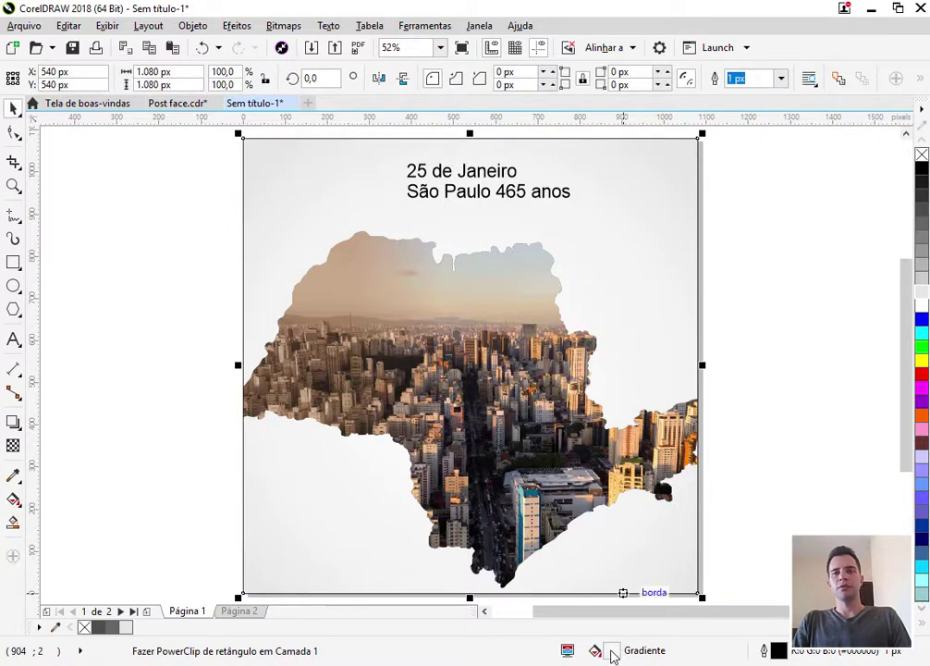
Step: Set the background gradient's outer colour to light grey #E0E0E0
{"action": "double_click", "coordinate": [610, 650]}
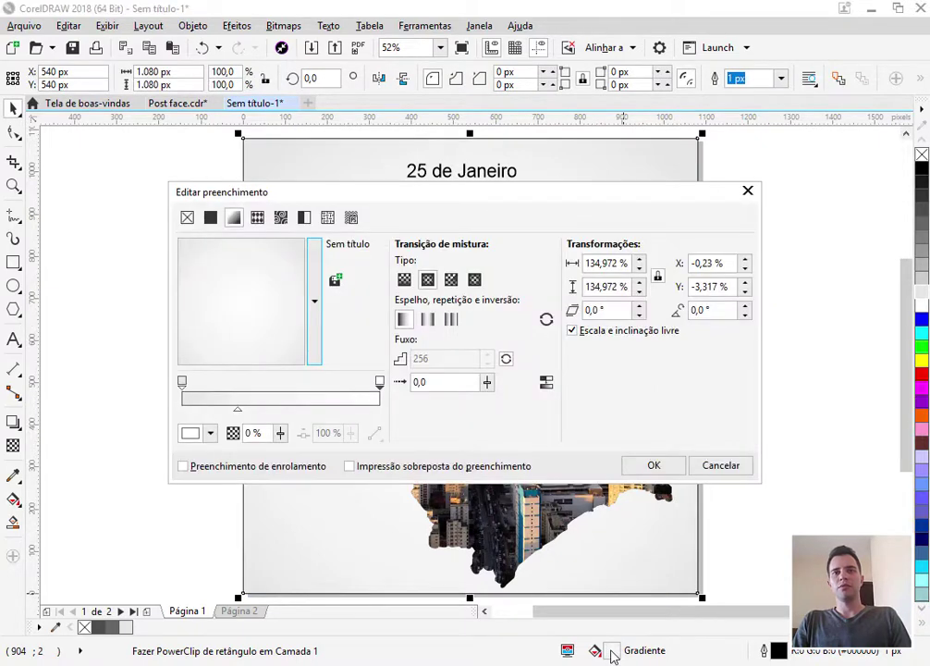
{"action": "left_click", "coordinate": [182, 383]}
{"action": "left_click", "coordinate": [211, 433]}
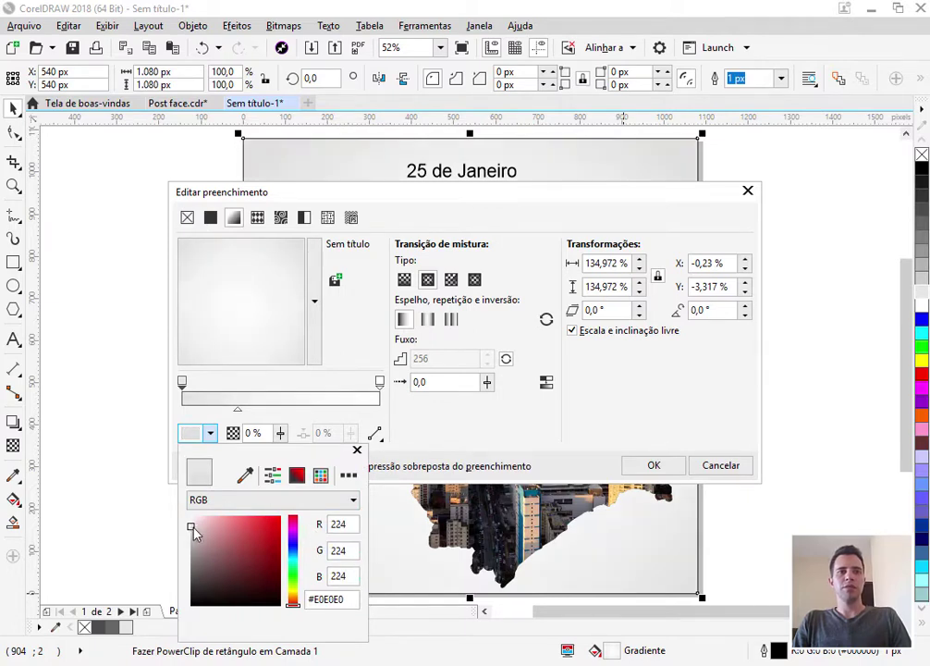
{"action": "left_click", "coordinate": [653, 465]}
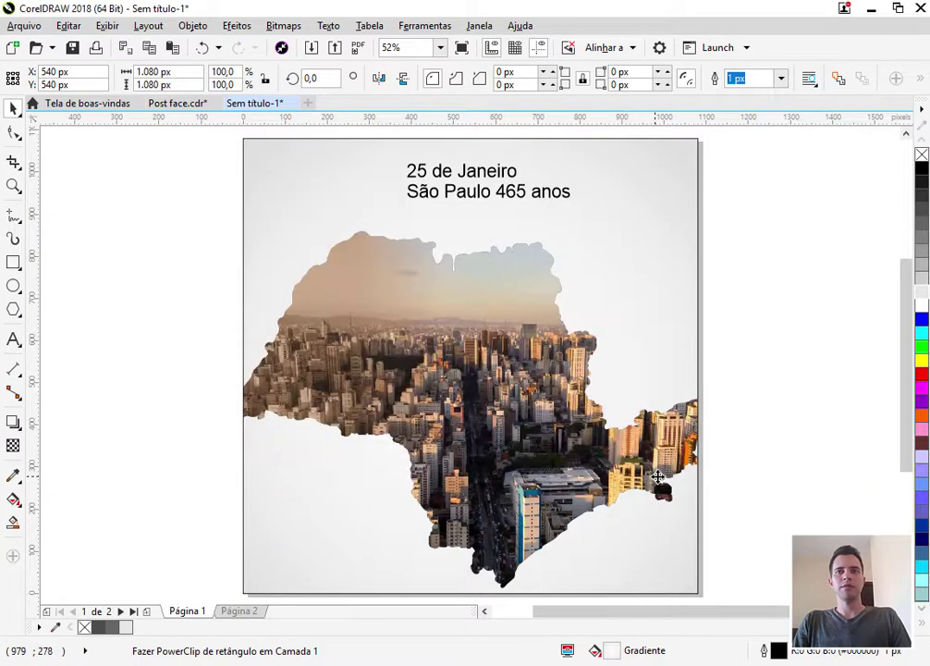
Step: Extend the background gradient's outer edge to about X 1300 px and remove the page rectangle's outline
{"action": "left_click", "coordinate": [818, 369]}
{"action": "left_click", "coordinate": [700, 173]}
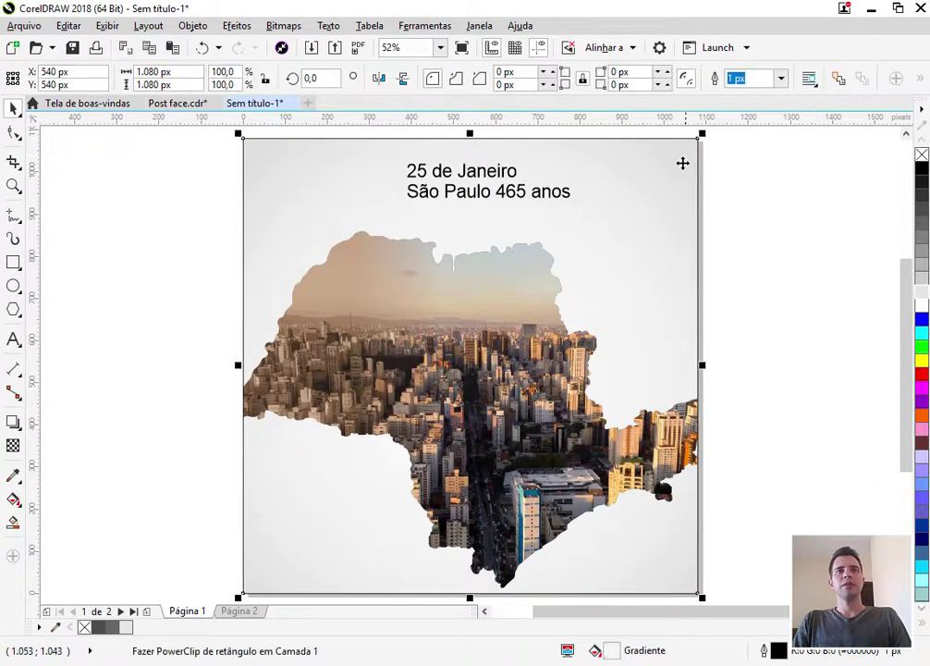
{"action": "left_click", "coordinate": [13, 499]}
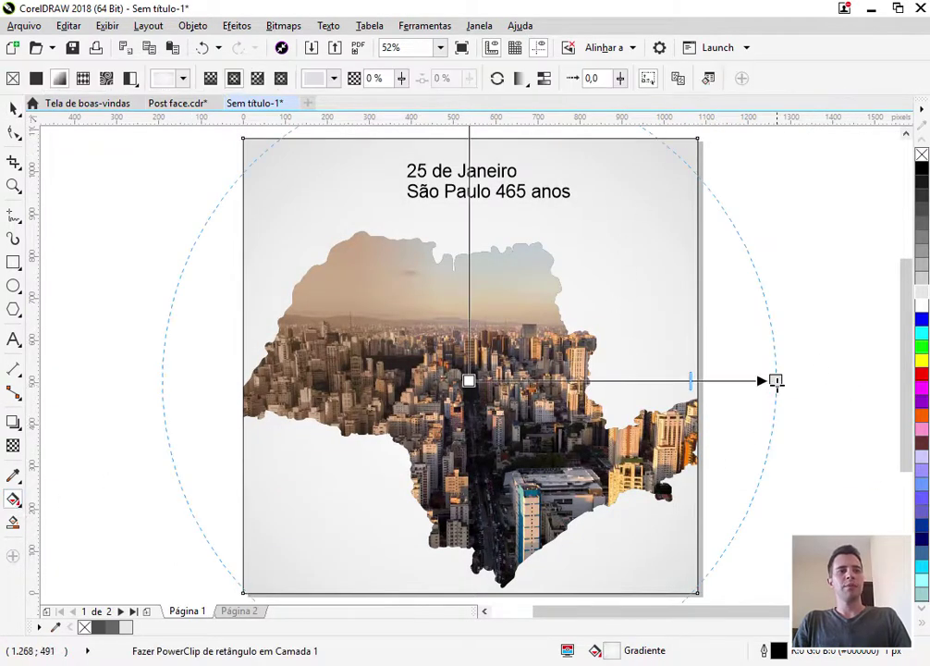
{"action": "left_click_drag", "start_coordinate": [774, 380], "coordinate": [788, 380]}
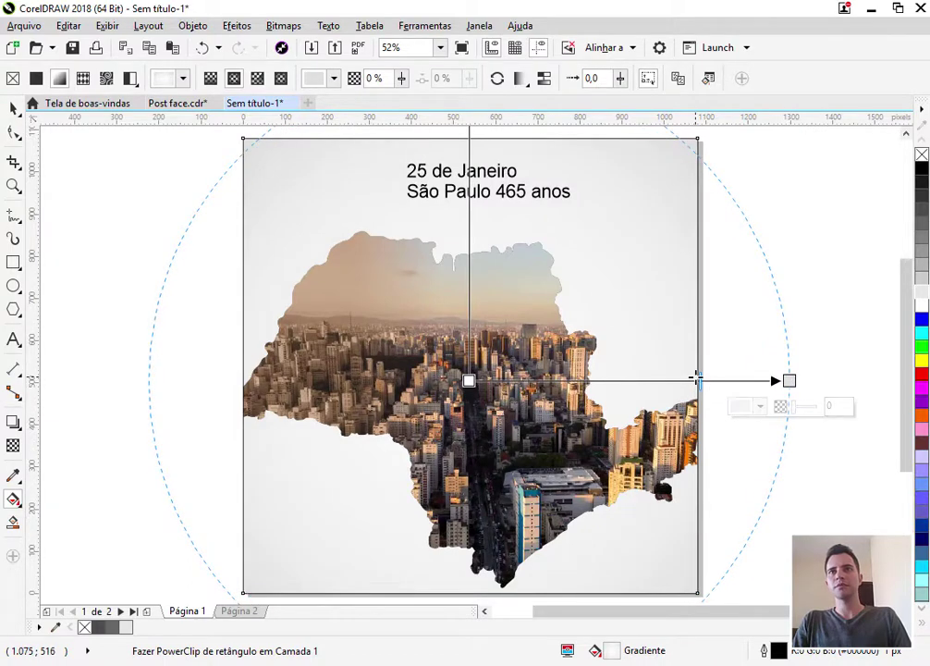
{"action": "key", "text": "space"}
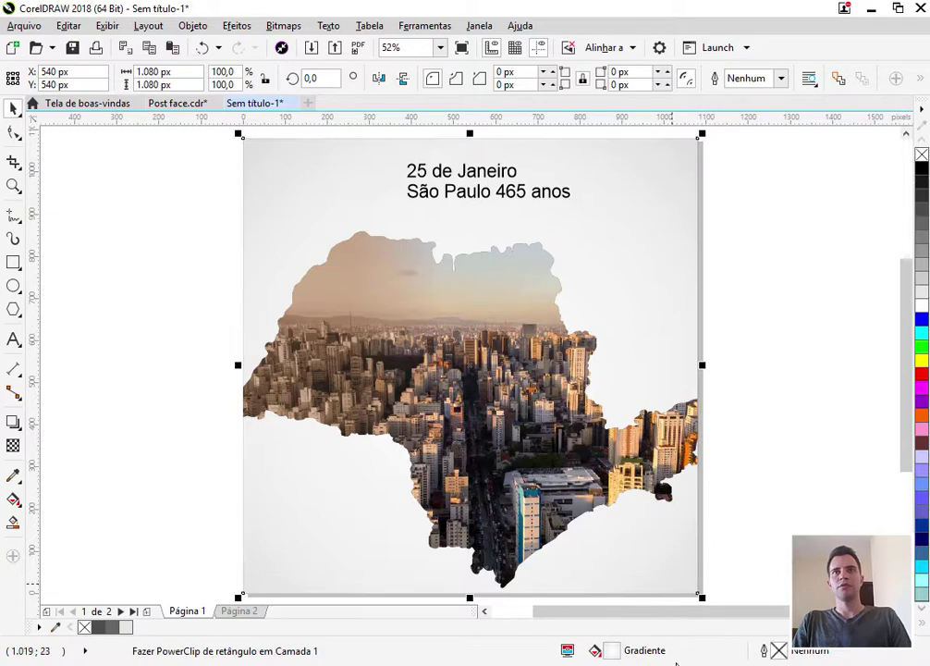
{"action": "left_click", "coordinate": [762, 480]}
Step: Break the anniversary text apart into lines and move "25 de Janeiro" below the silhouette to about X 187 px, Y 293 px
{"action": "left_click", "coordinate": [456, 194]}
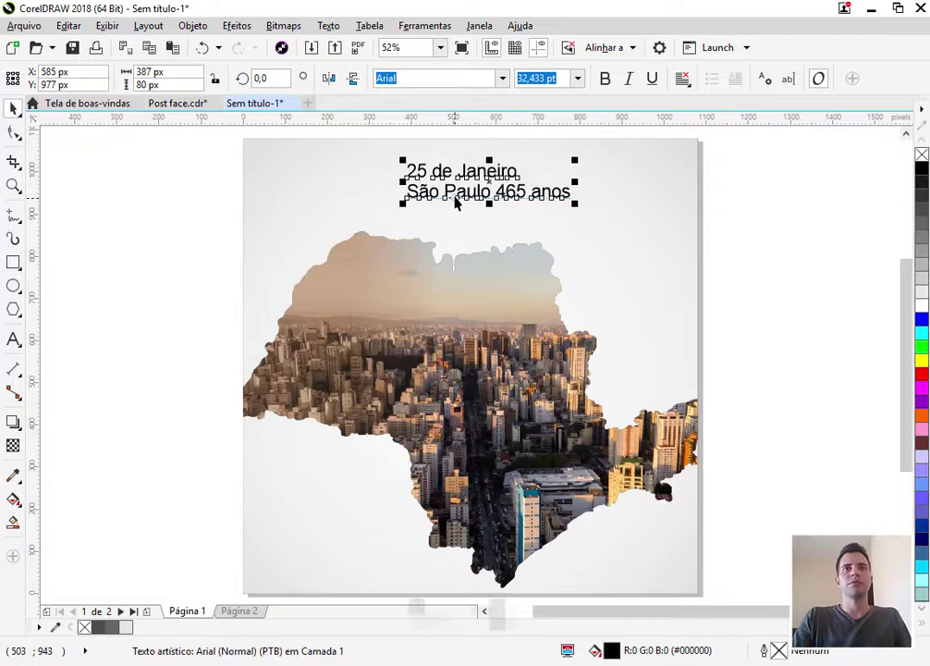
{"action": "key", "text": "ctrl+k"}
{"action": "left_click", "coordinate": [461, 176]}
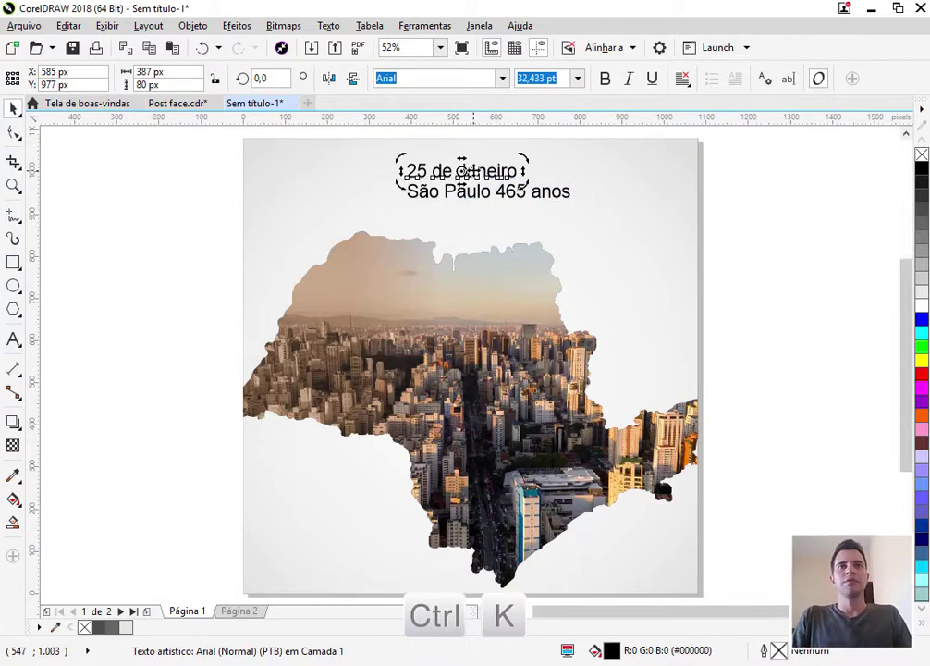
{"action": "left_click", "coordinate": [465, 170]}
{"action": "left_click", "coordinate": [745, 231]}
{"action": "left_click_drag", "start_coordinate": [470, 179], "coordinate": [327, 478]}
Step: Split "São Paulo 465 anos" into separate texts before 465 and move "465 anos" under the date to about X 178 px, Y 216 px
{"action": "left_click", "coordinate": [517, 200]}
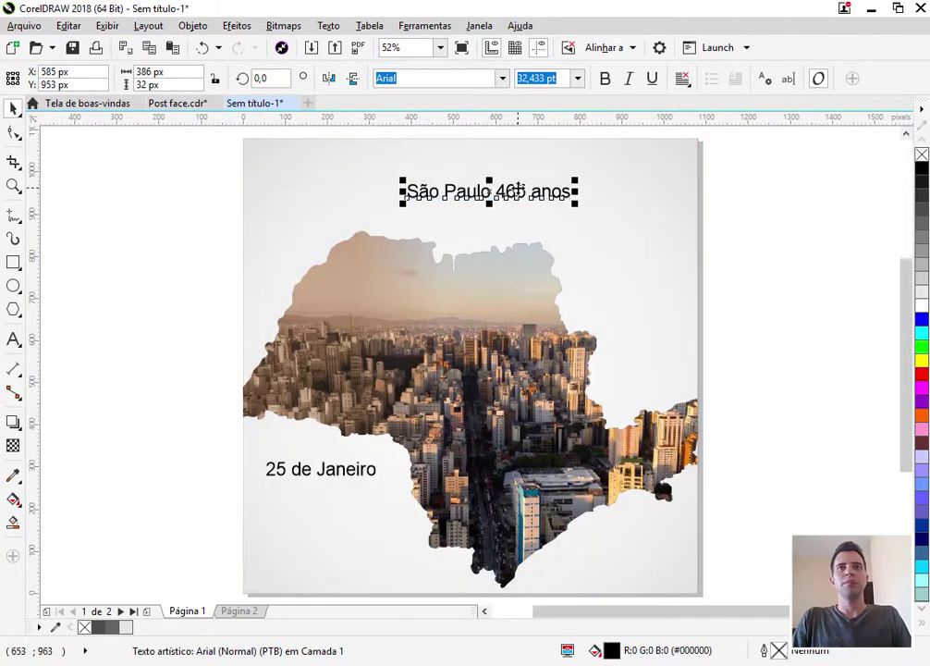
{"action": "double_click", "coordinate": [518, 190]}
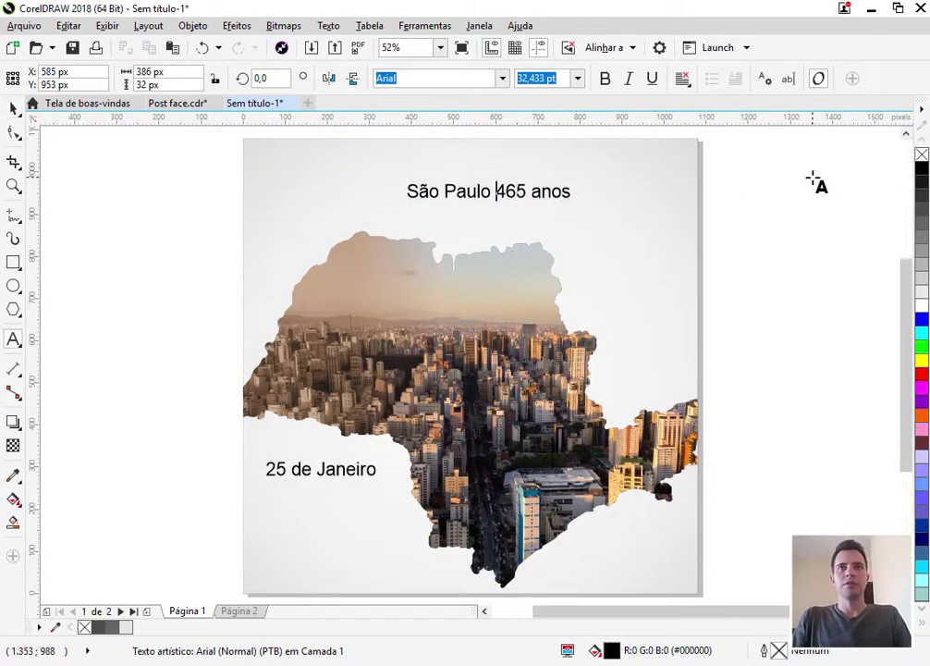
{"action": "key", "text": "Return"}
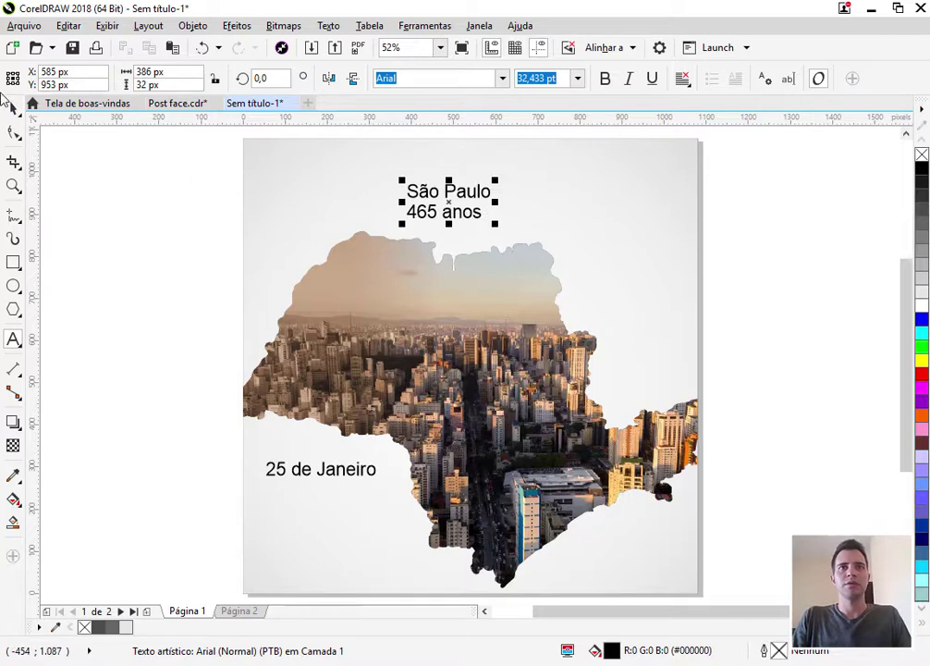
{"action": "left_click", "coordinate": [13, 109]}
{"action": "key", "text": "ctrl+k"}
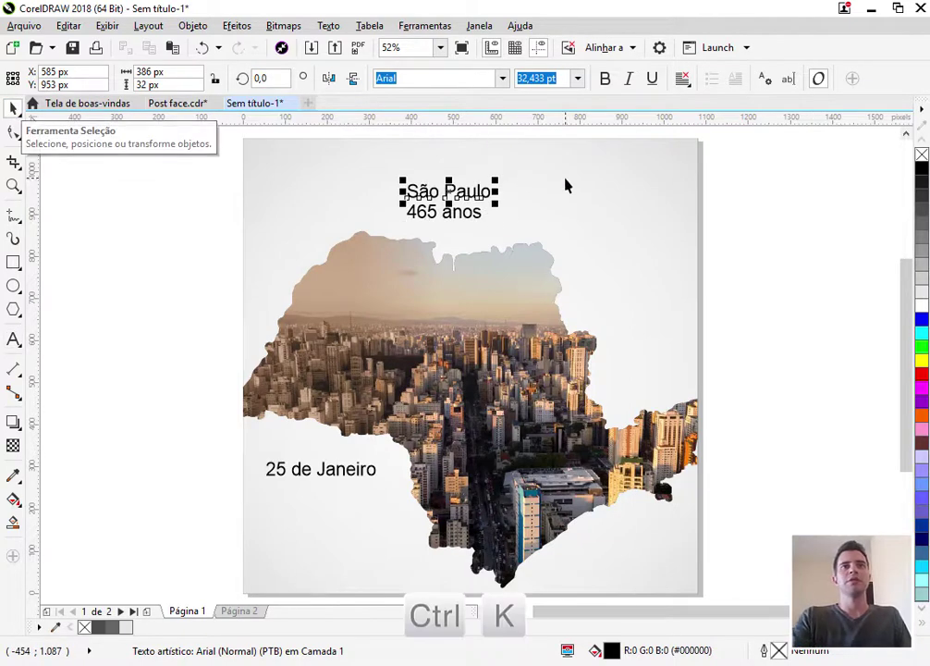
{"action": "left_click_drag", "start_coordinate": [462, 230], "coordinate": [319, 517]}
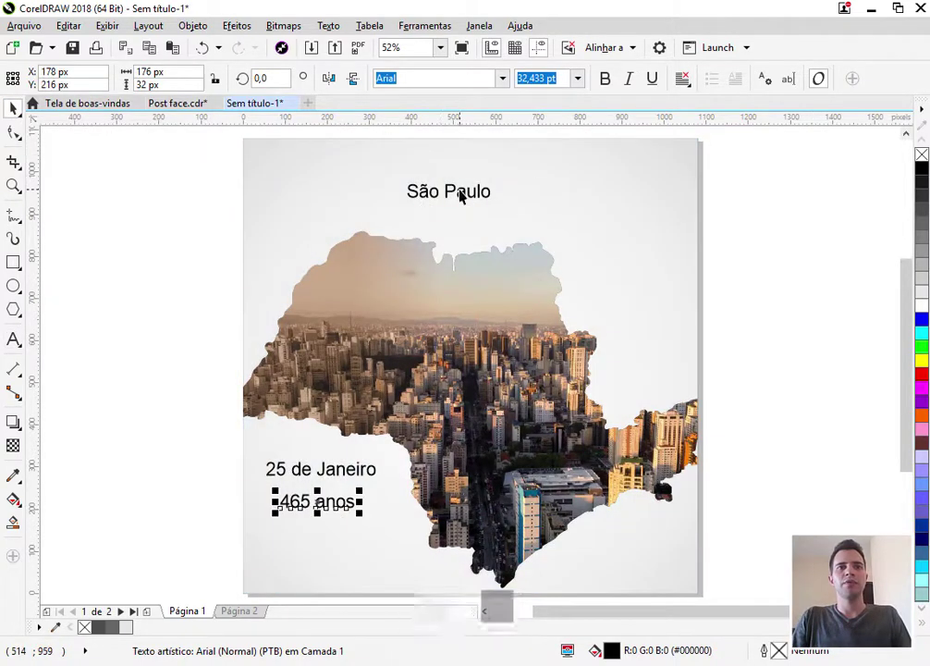
Step: Place a copy of "São Paulo" above the original at about X 544 px, Y 964 px and change its text to "Parabéns"
{"action": "left_click_drag", "start_coordinate": [461, 197], "coordinate": [482, 186]}
{"action": "right_click", "coordinate": [482, 185]}
{"action": "double_click", "coordinate": [481, 185]}
{"action": "key", "text": "ctrl+a"}
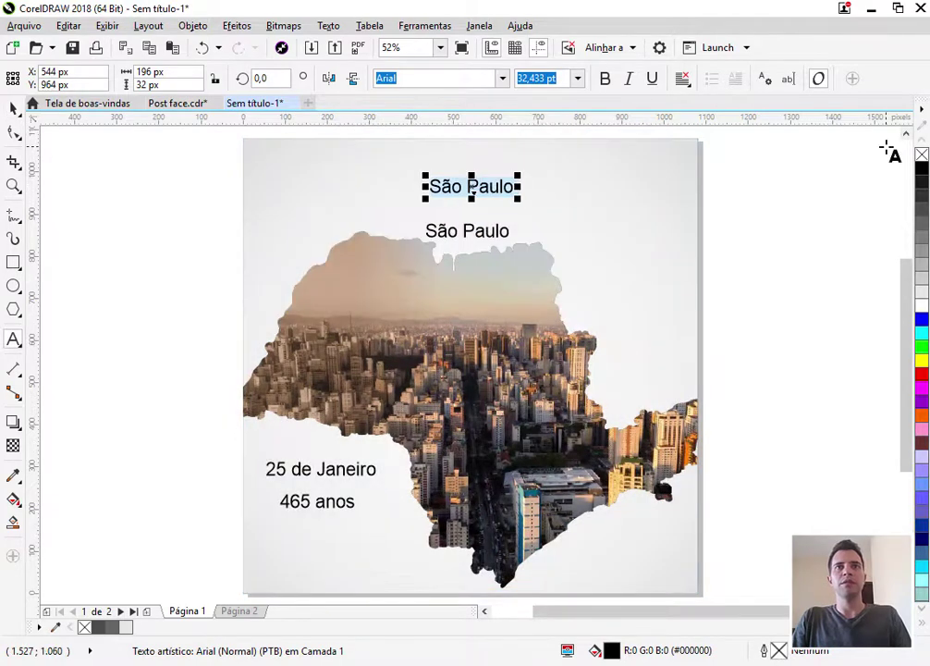
{"action": "type", "text": "Parabéns"}
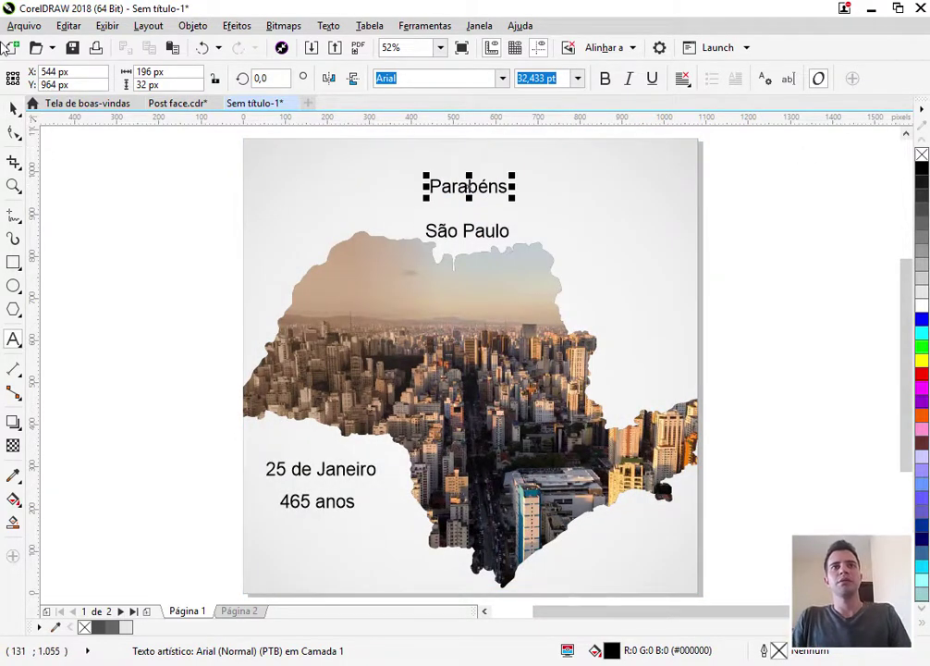
{"action": "left_click", "coordinate": [13, 109]}
Step: Enlarge "São Paulo" to about 413 px wide and centre "Parabéns" above it, the pair at about X 534 px, Y 952 px
{"action": "left_click", "coordinate": [450, 226]}
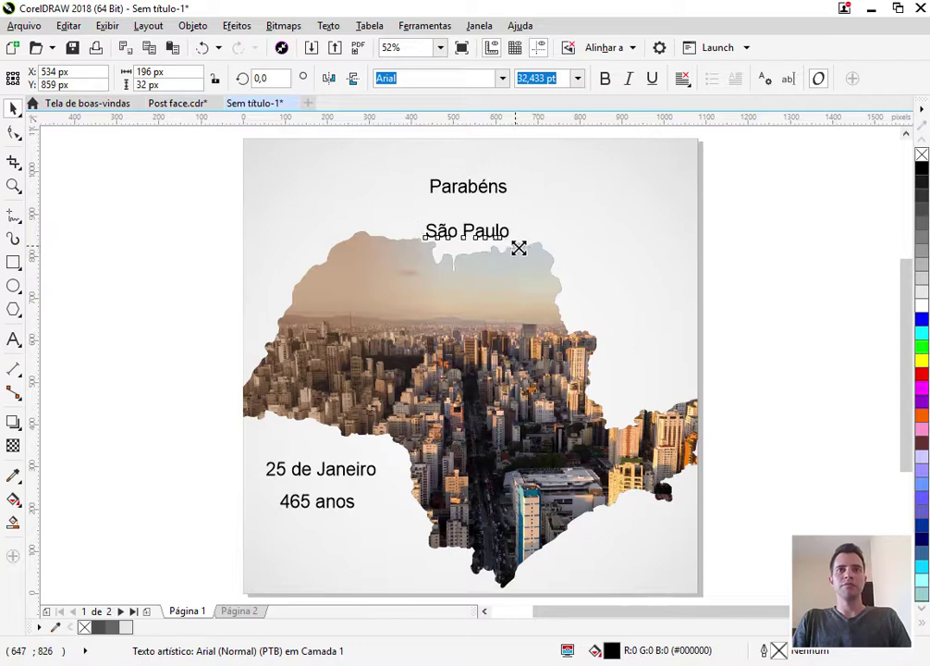
{"action": "left_click_drag", "start_coordinate": [517, 246], "coordinate": [562, 287]}
{"action": "left_click_drag", "start_coordinate": [477, 227], "coordinate": [490, 179]}
{"action": "left_click", "coordinate": [486, 191], "text": "shift"}
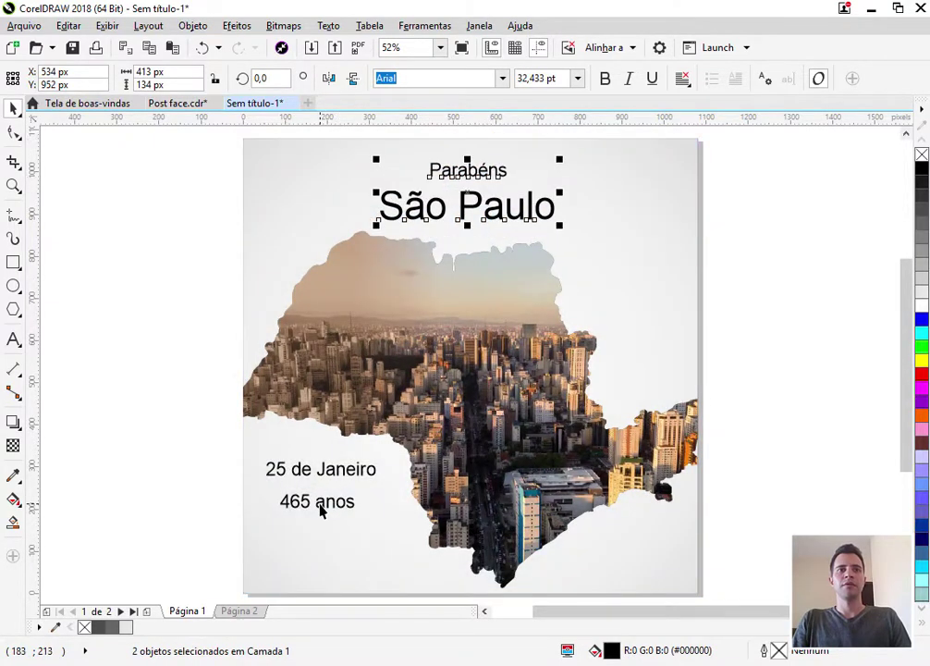
Step: Move "25 de Janeiro" and "465 anos" together beside the title, to about X 919 px, Y 945 px
{"action": "left_click", "coordinate": [313, 471]}
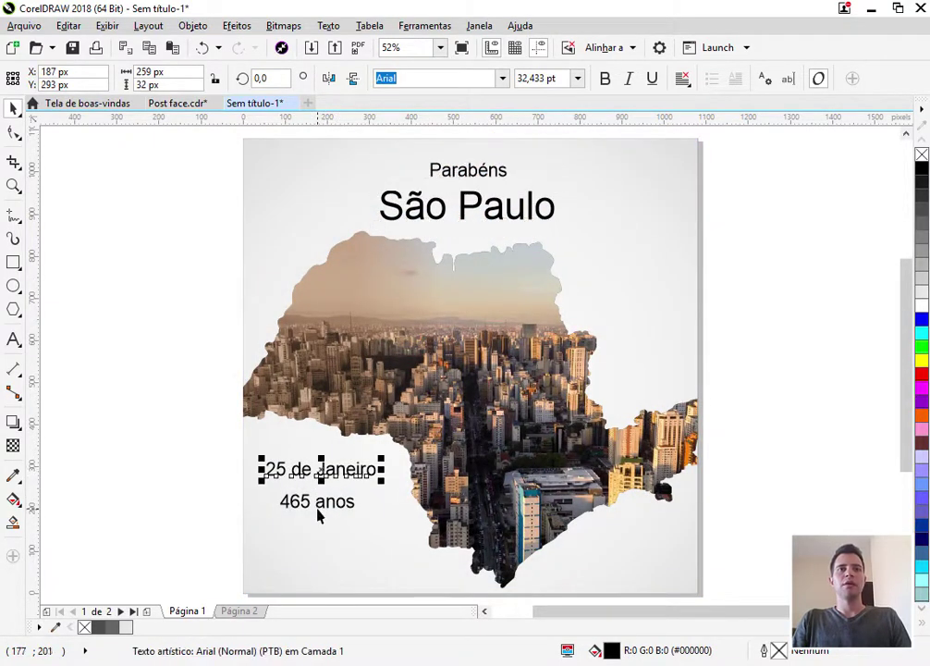
{"action": "left_click", "coordinate": [320, 504], "text": "shift"}
{"action": "left_click_drag", "start_coordinate": [321, 501], "coordinate": [598, 203]}
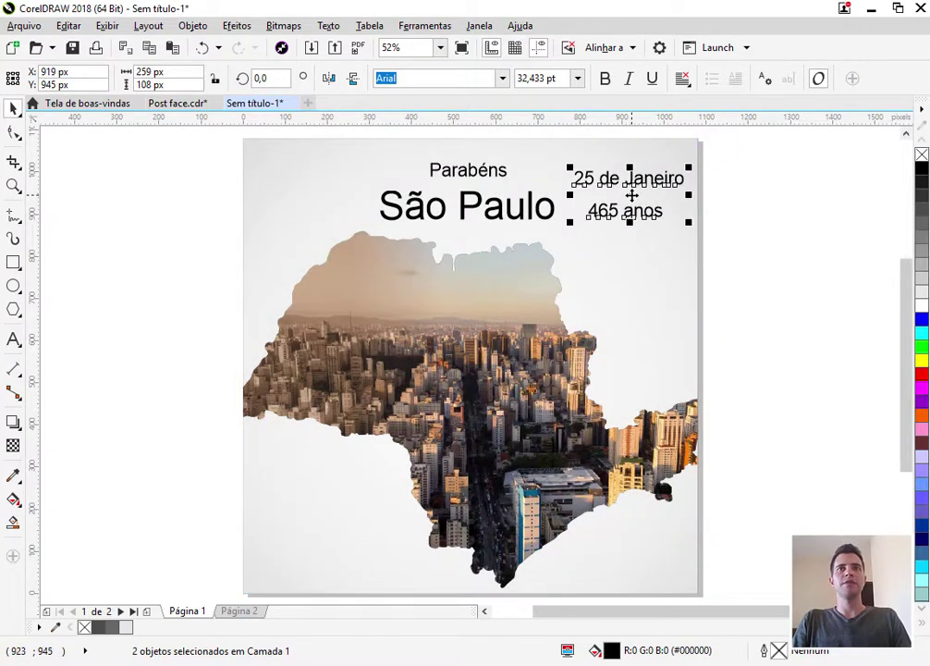
Step: Move "25 de Janeiro" and "465 anos" together to the page's lower-left empty area, at about X 196 px, Y 172 px
{"action": "left_click_drag", "start_coordinate": [631, 195], "coordinate": [327, 520]}
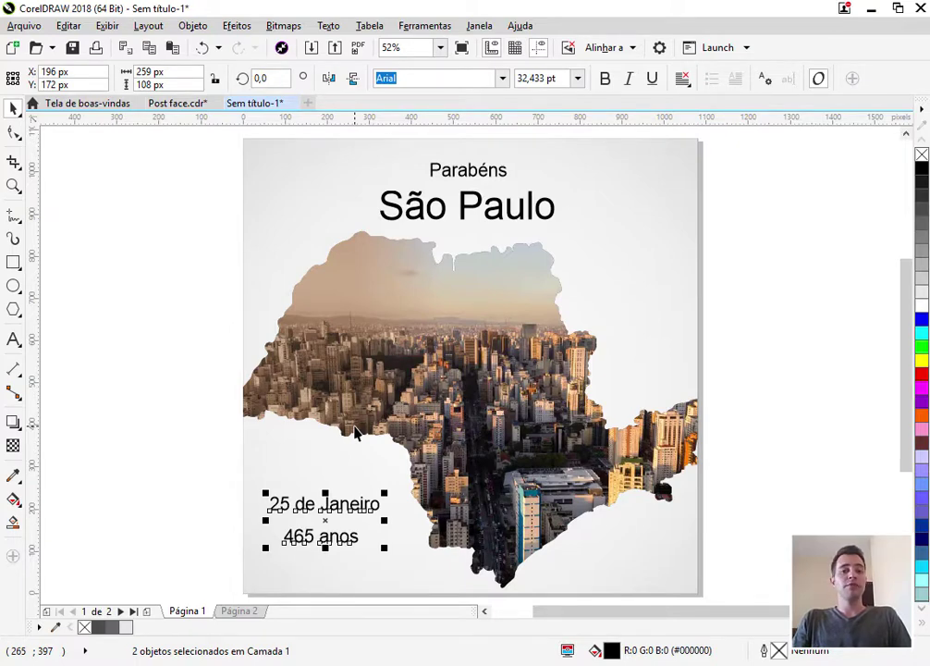
{"action": "left_click", "coordinate": [343, 168]}
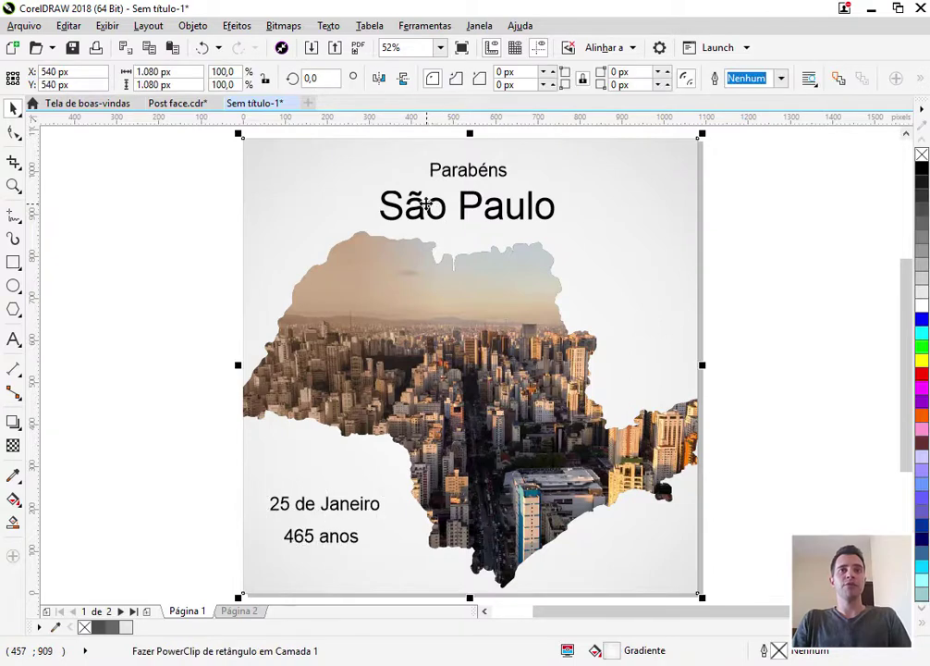
Step: Set the font of "São Paulo" and "Parabéns" to Bosk Test
{"action": "left_click", "coordinate": [420, 205]}
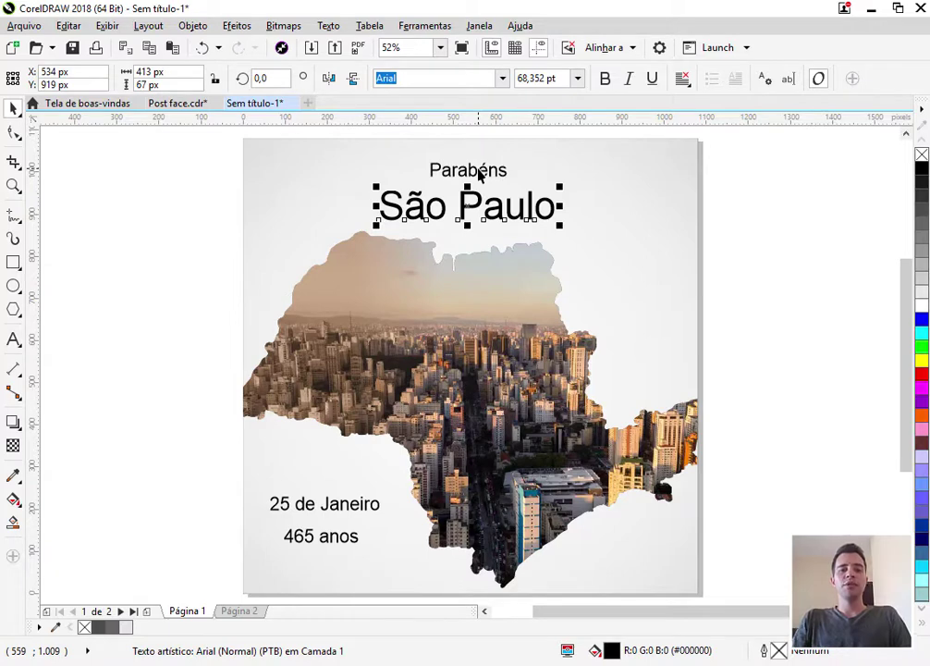
{"action": "left_click", "coordinate": [478, 175], "text": "shift"}
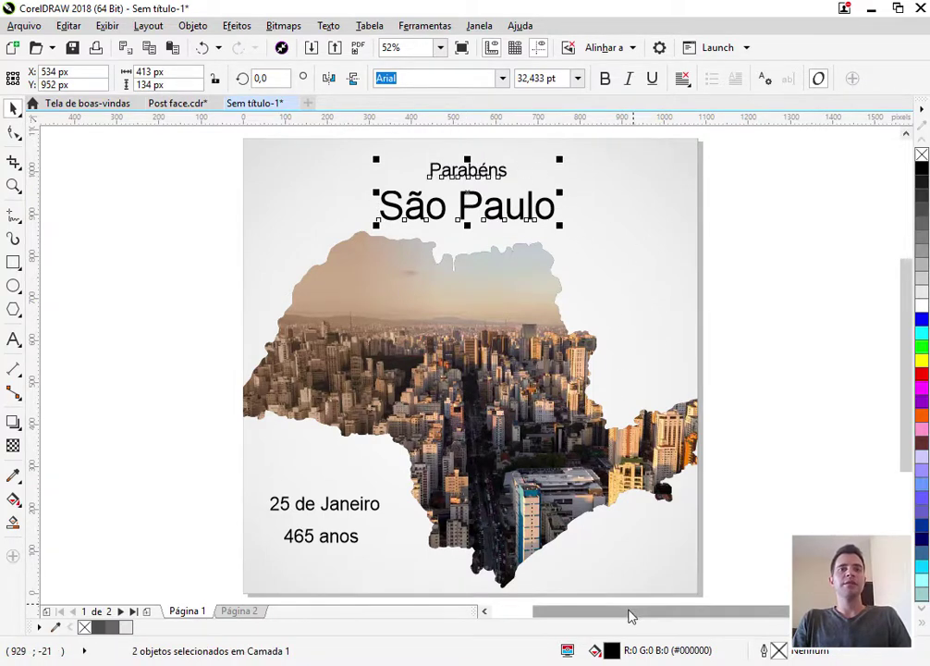
{"action": "left_click_drag", "start_coordinate": [629, 615], "coordinate": [692, 617]}
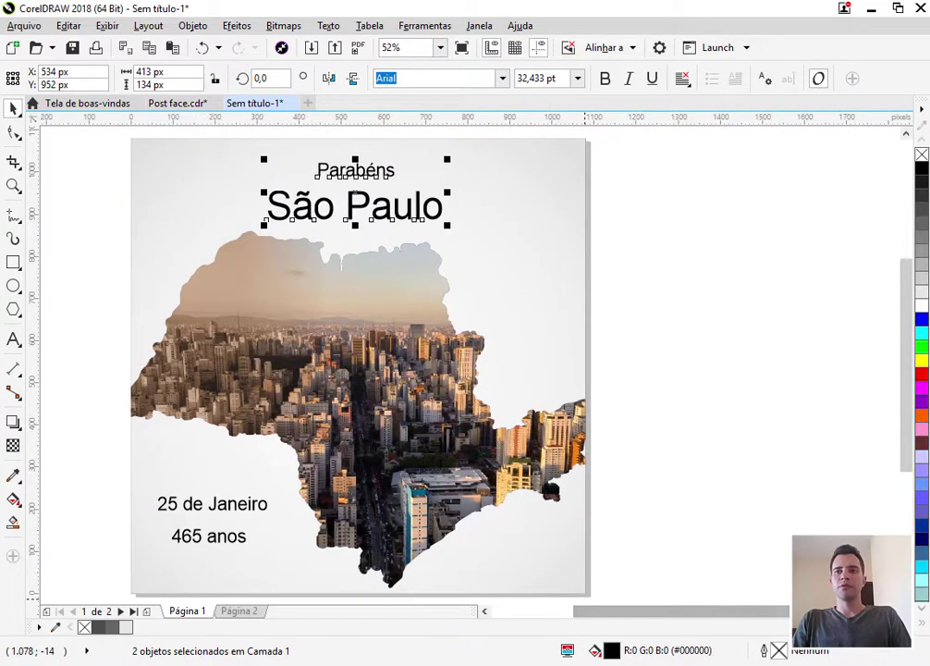
{"action": "left_click", "coordinate": [892, 611]}
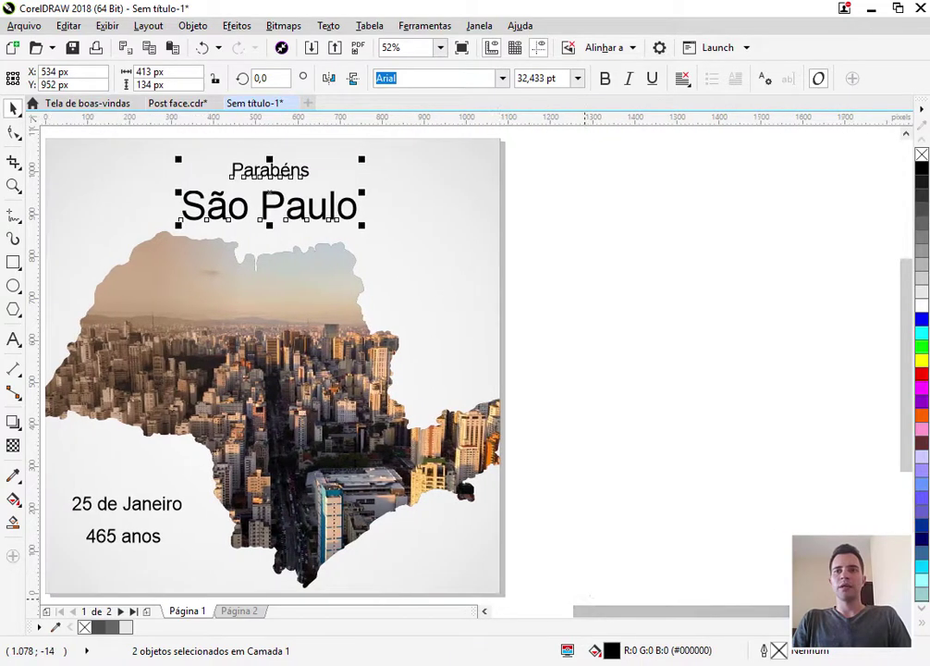
{"action": "left_click", "coordinate": [503, 80]}
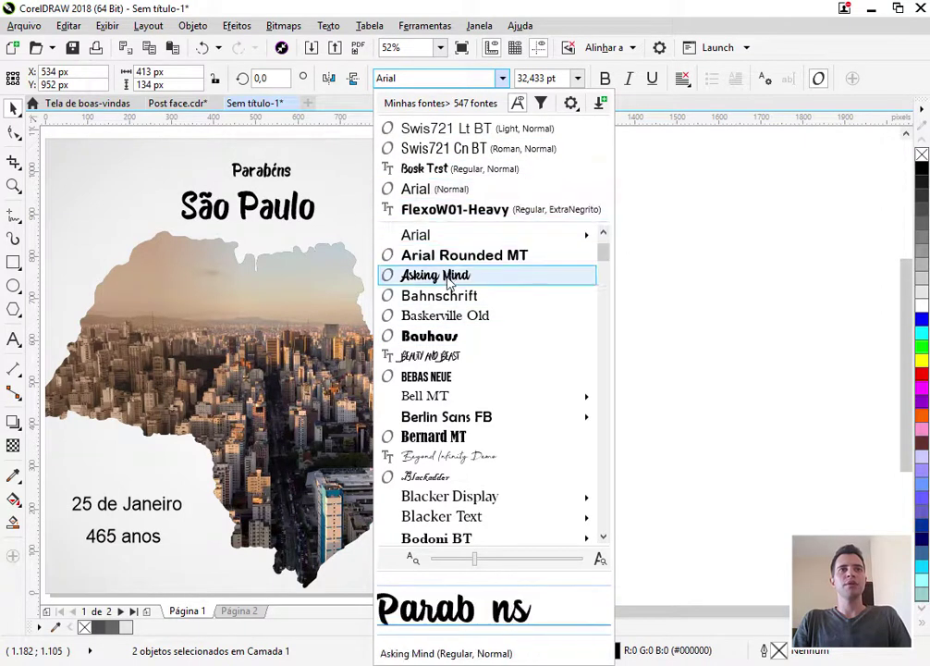
{"action": "scroll", "coordinate": [450, 283], "scroll_direction": "down", "scroll_amount": 1}
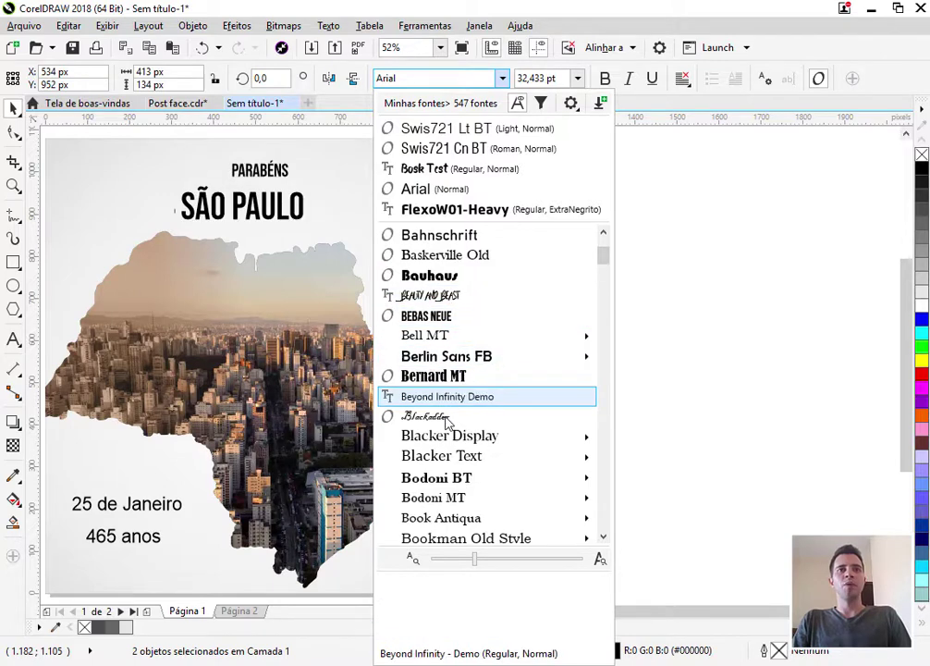
{"action": "scroll", "coordinate": [453, 397], "scroll_direction": "down", "scroll_amount": 1}
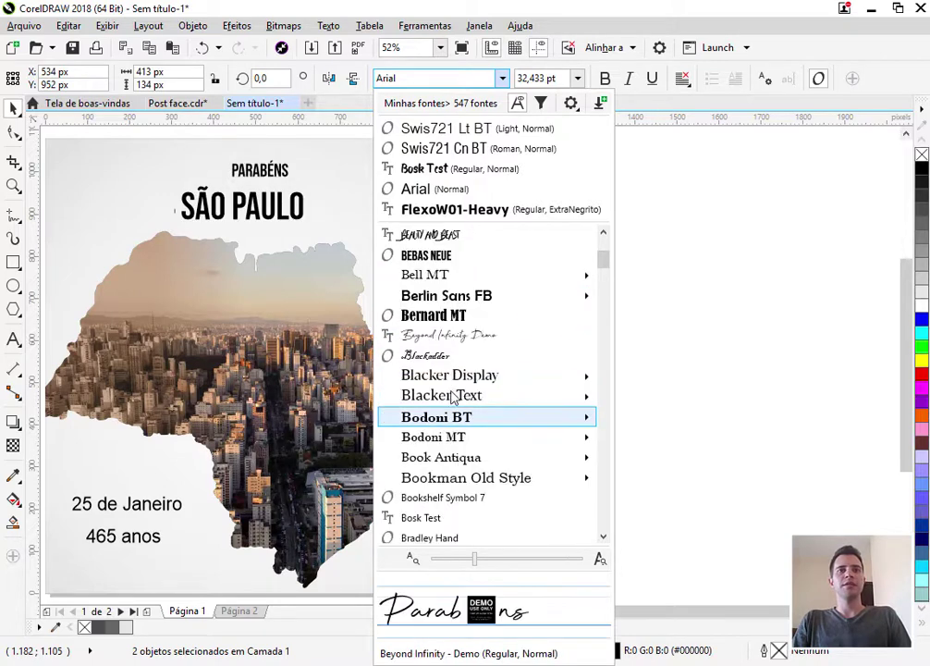
{"action": "scroll", "coordinate": [453, 395], "scroll_direction": "up", "scroll_amount": 4}
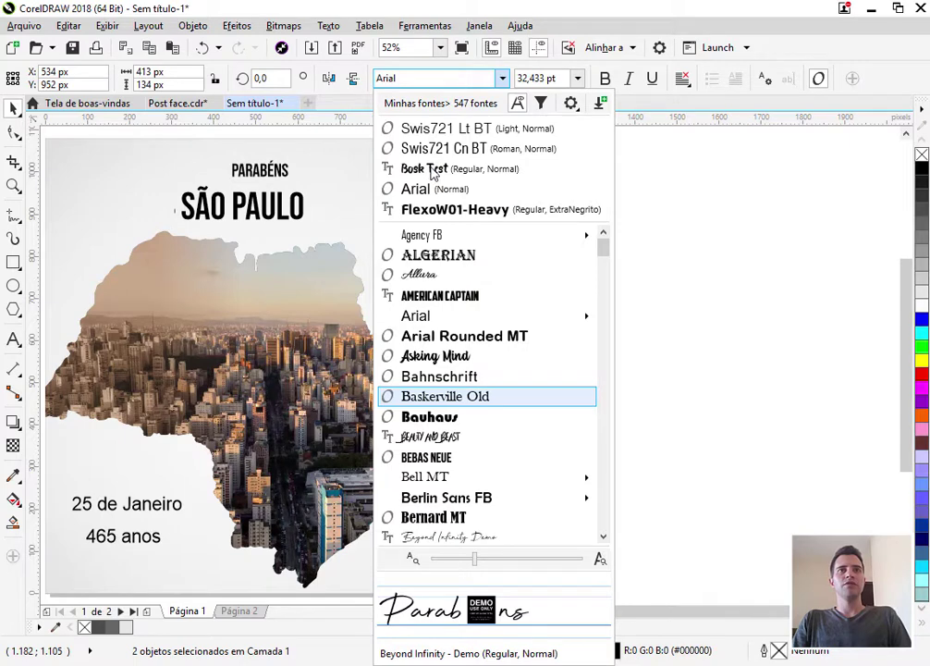
{"action": "left_click", "coordinate": [426, 170]}
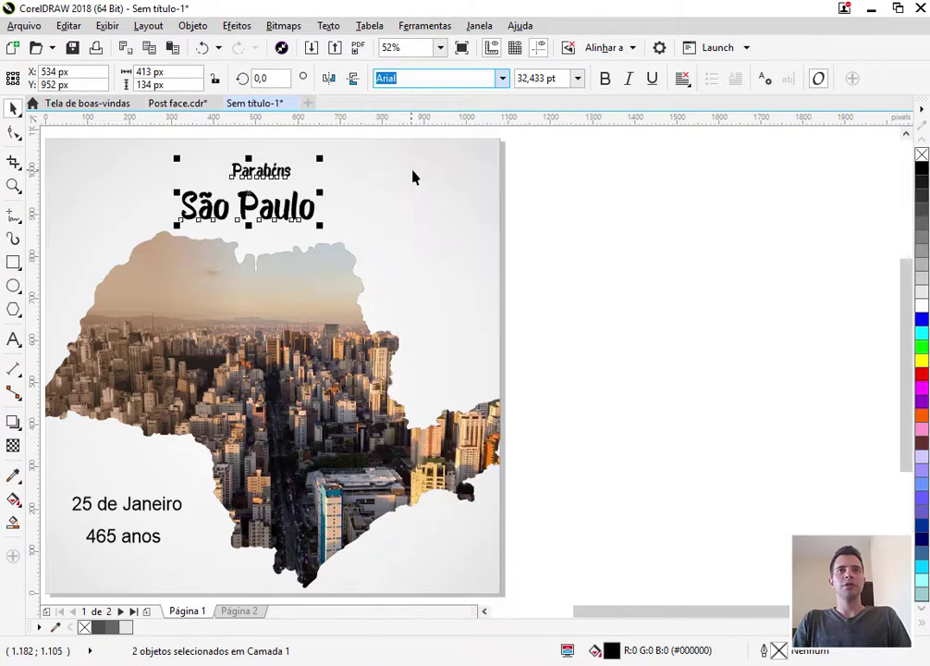
Step: Set the font of "465 anos" to Bosk Test and enlarge the text about its centre to about 300 px wide
{"action": "left_click", "coordinate": [146, 540]}
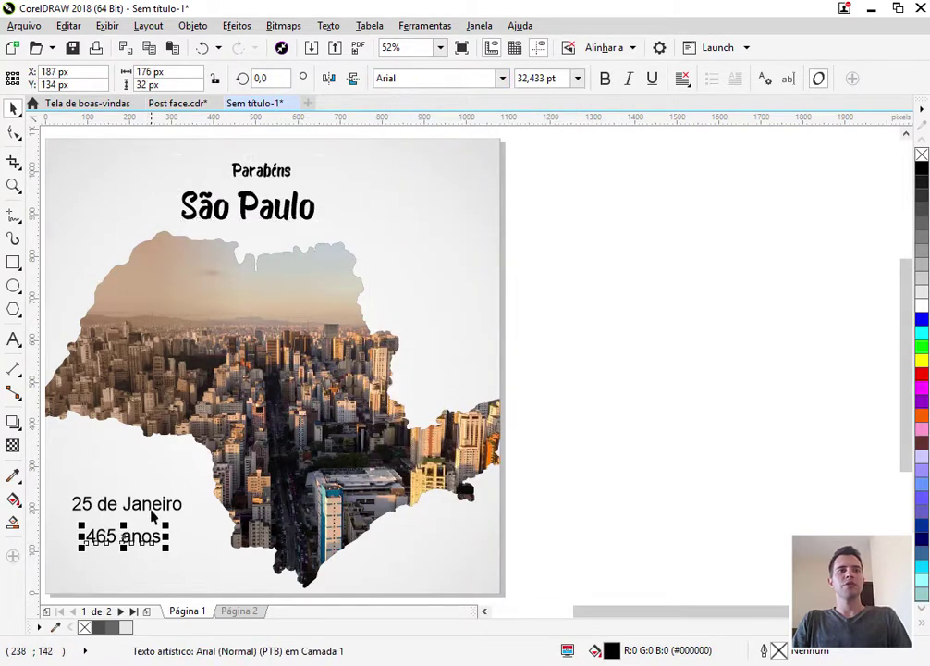
{"action": "left_click", "coordinate": [123, 503]}
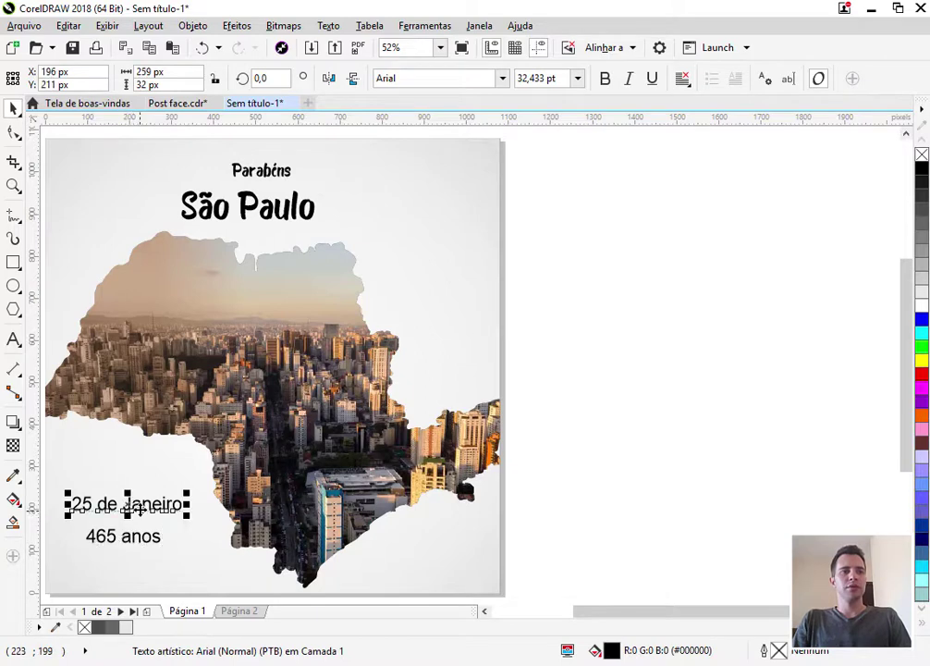
{"action": "left_click", "coordinate": [135, 536]}
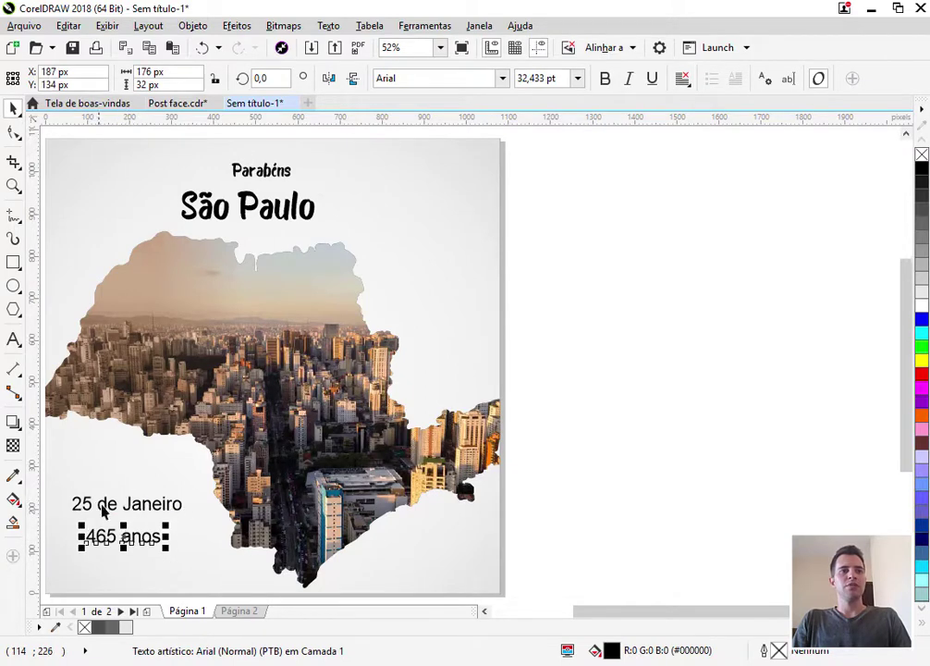
{"action": "left_click", "coordinate": [502, 78]}
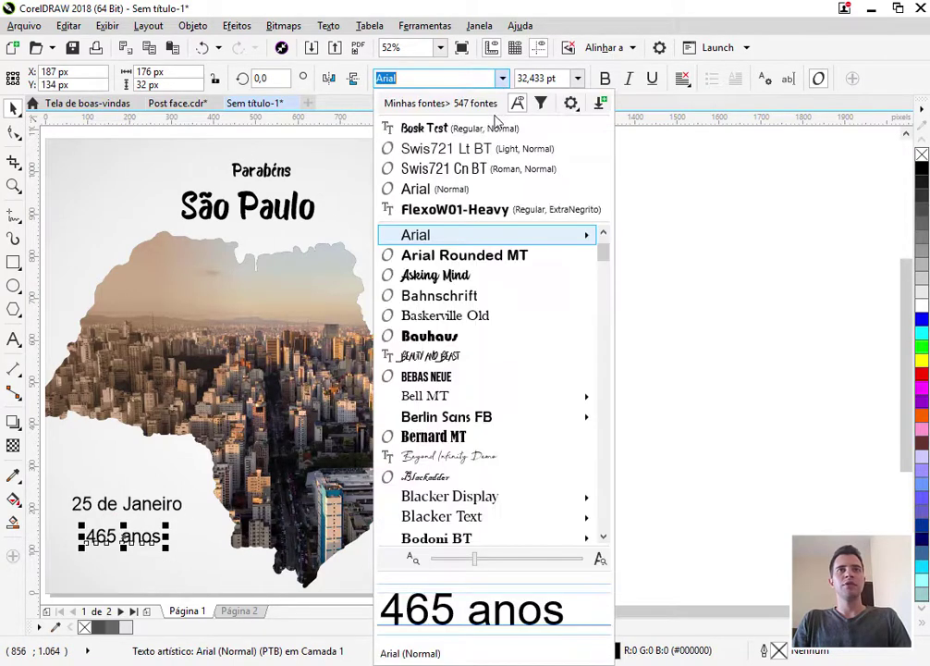
{"action": "left_click", "coordinate": [442, 130]}
{"action": "left_click", "coordinate": [698, 465]}
{"action": "left_click", "coordinate": [141, 542]}
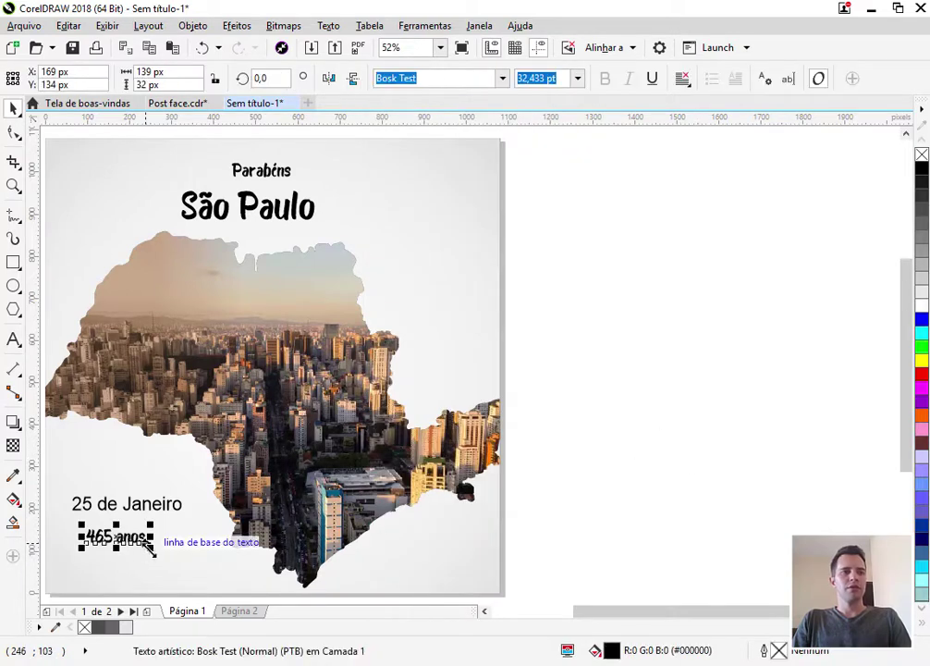
{"action": "left_click_drag", "start_coordinate": [150, 548], "coordinate": [183, 577]}
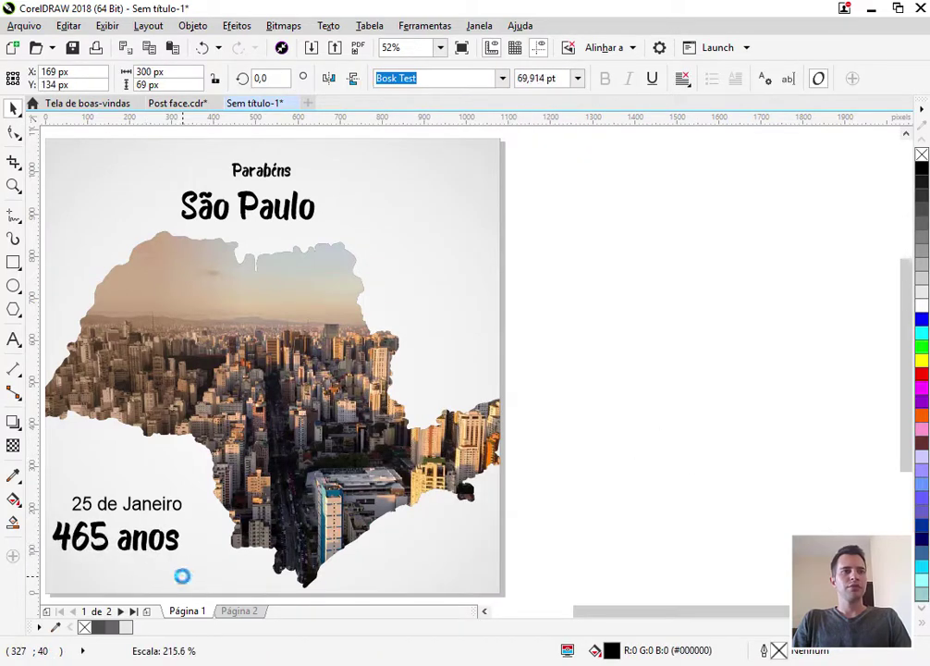
{"action": "left_click", "coordinate": [612, 489]}
Step: Enlarge "São Paulo" to about 394 px wide and place it under "Parabéns" at about X 527 px, Y 917 px
{"action": "scroll", "coordinate": [609, 377], "scroll_direction": "down", "scroll_amount": 1}
{"action": "scroll", "coordinate": [373, 445], "scroll_direction": "up", "scroll_amount": 1}
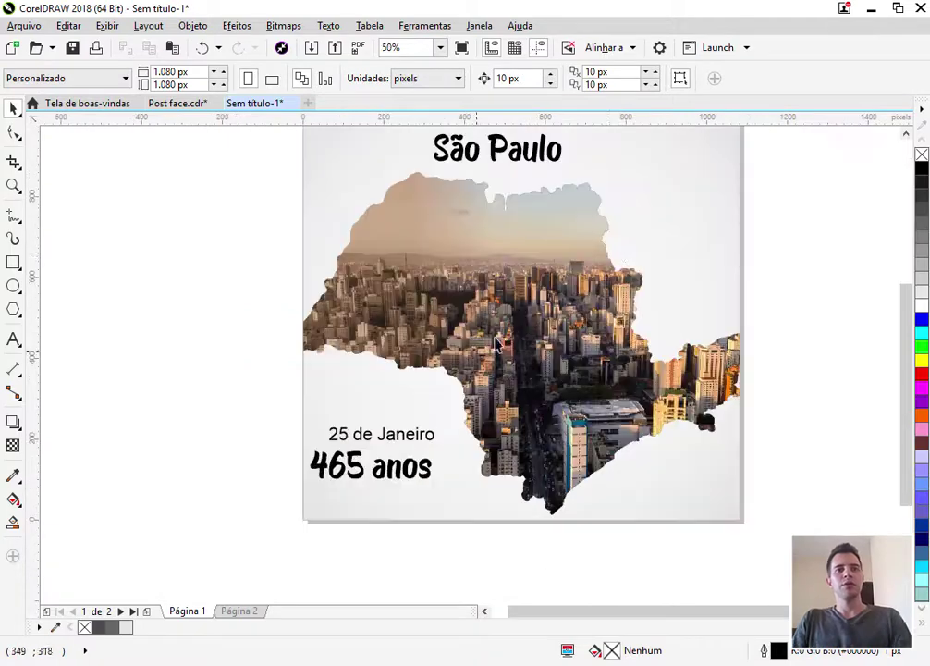
{"action": "key", "text": "F4"}
{"action": "key", "text": "F2"}
{"action": "left_click_drag", "start_coordinate": [722, 139], "coordinate": [232, 328]}
{"action": "left_click", "coordinate": [382, 340]}
{"action": "scroll", "coordinate": [426, 341], "scroll_direction": "down", "scroll_amount": 1}
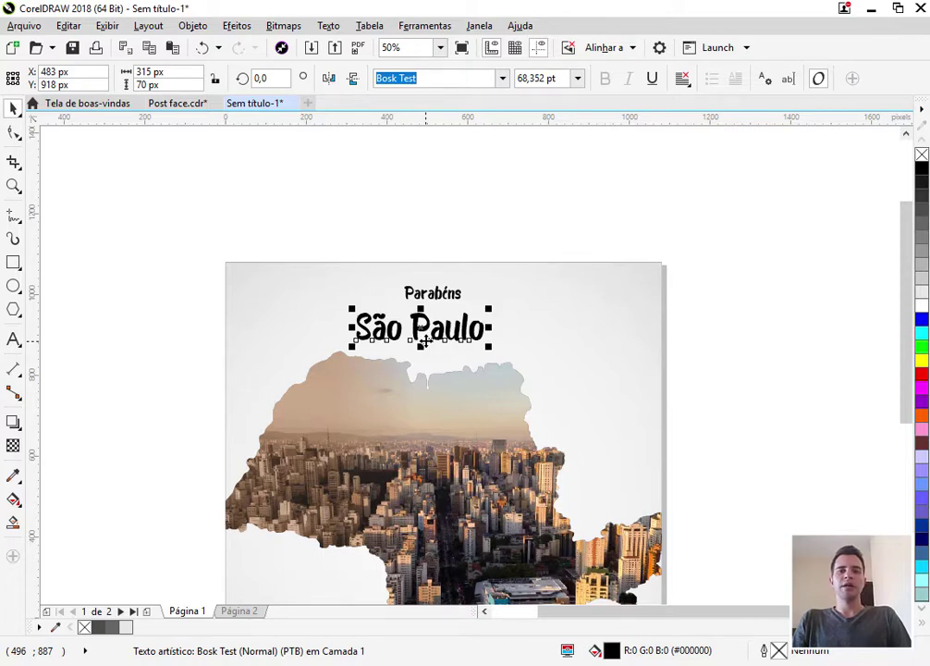
{"action": "left_click_drag", "start_coordinate": [490, 349], "coordinate": [523, 366]}
{"action": "left_click_drag", "start_coordinate": [448, 338], "coordinate": [451, 334]}
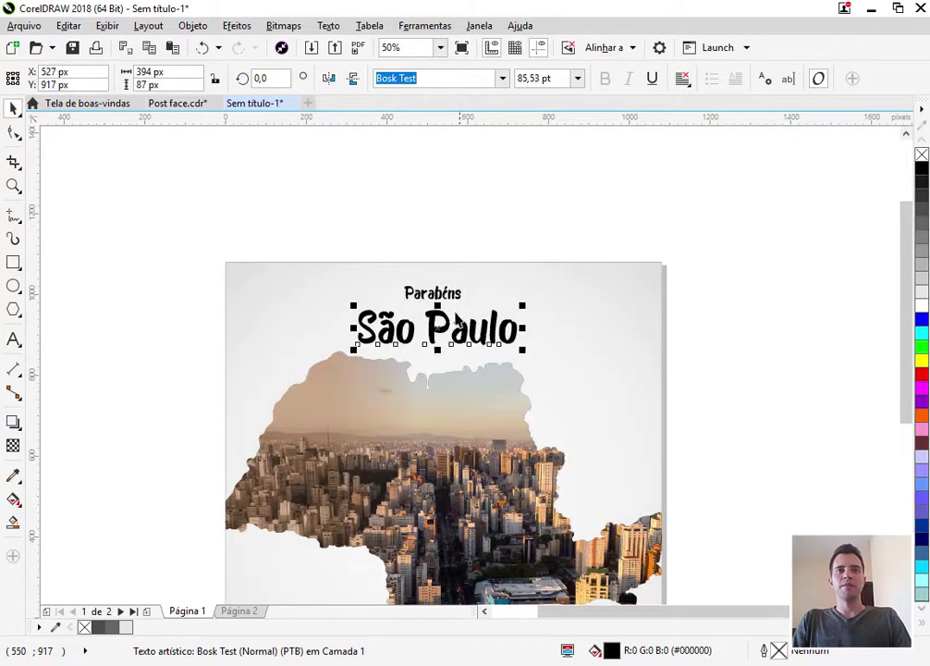
Step: Fill "São Paulo" with a crimson red, RGB 232, 7, 45
{"action": "left_click", "coordinate": [922, 374]}
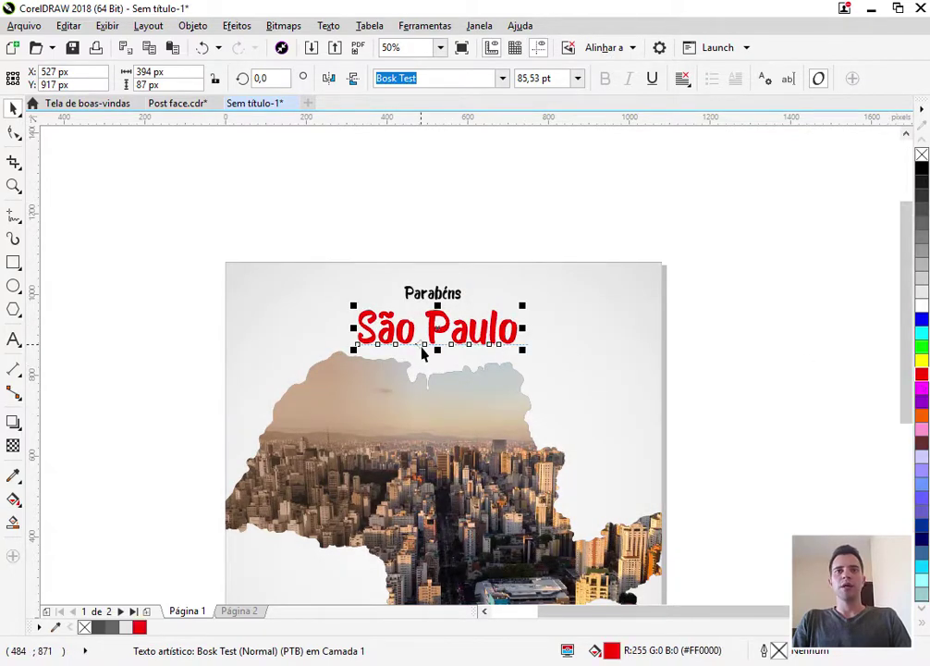
{"action": "scroll", "coordinate": [420, 342], "scroll_direction": "up", "scroll_amount": 1}
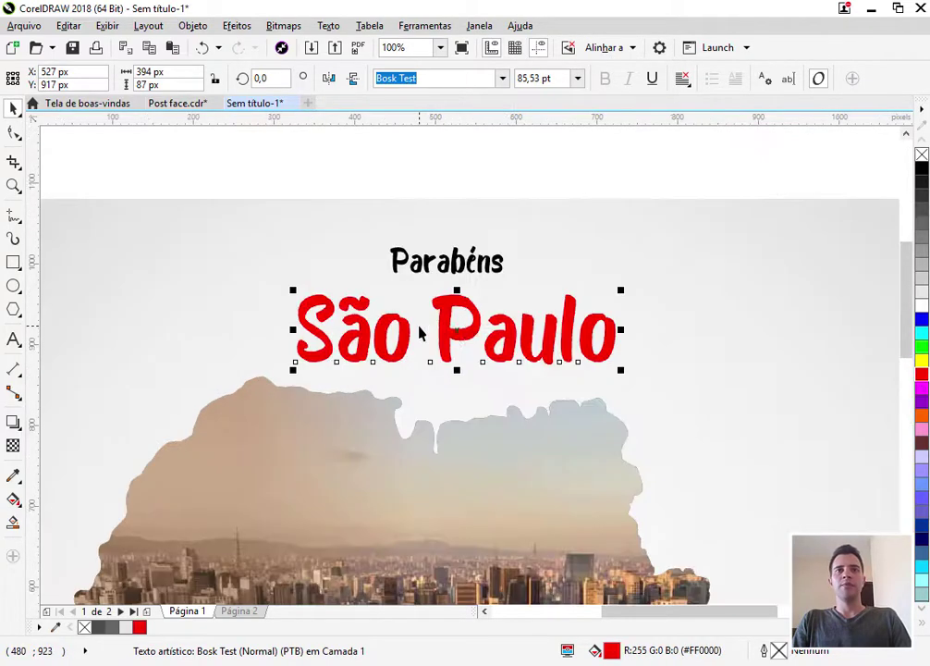
{"action": "left_click", "coordinate": [925, 380]}
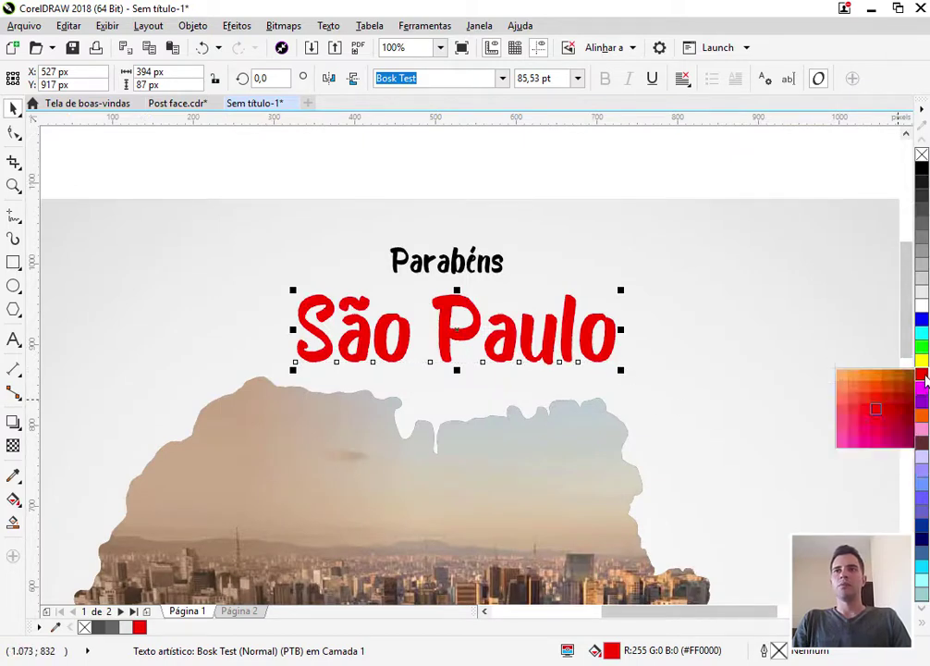
{"action": "left_click", "coordinate": [888, 426]}
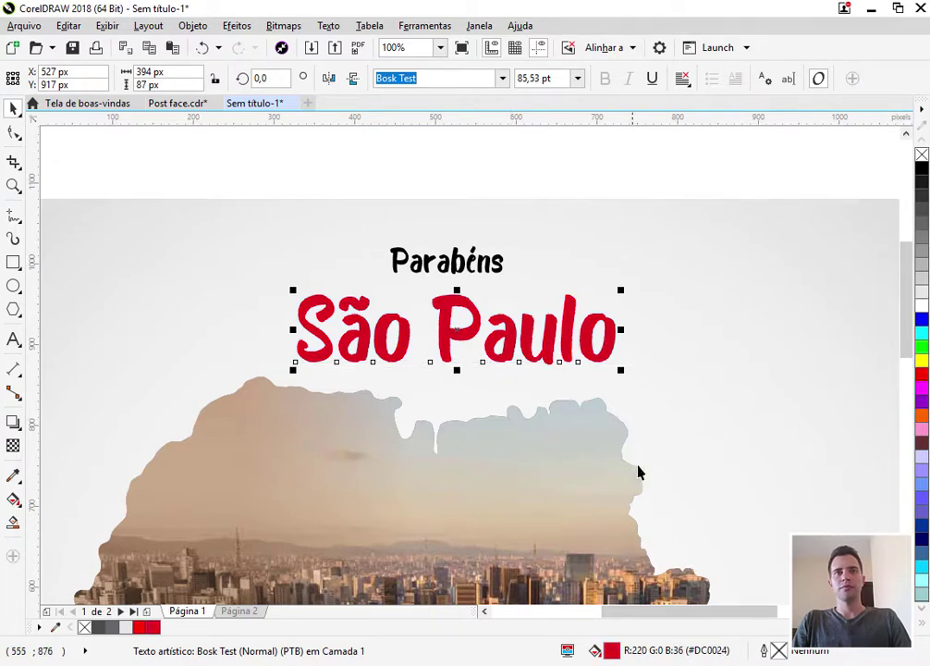
{"action": "double_click", "coordinate": [612, 650]}
{"action": "left_click_drag", "start_coordinate": [307, 183], "coordinate": [576, 195]}
{"action": "left_click_drag", "start_coordinate": [630, 288], "coordinate": [623, 274]}
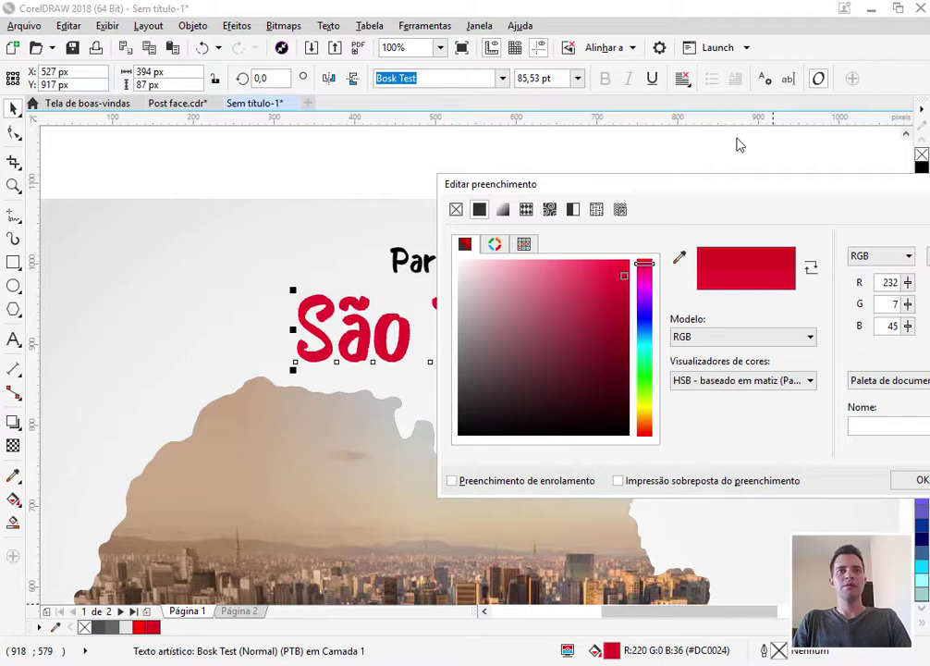
{"action": "left_click_drag", "start_coordinate": [730, 192], "coordinate": [362, 218]}
{"action": "left_click", "coordinate": [555, 507]}
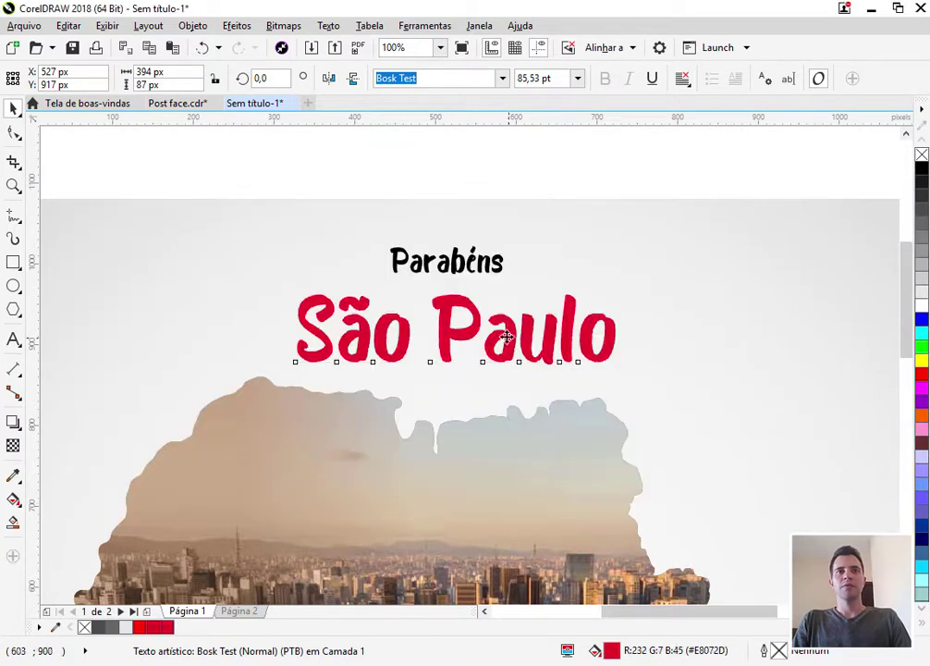
Step: Fill "Parabéns" with dark grey, RGB 51, 51, 51
{"action": "left_click", "coordinate": [462, 256]}
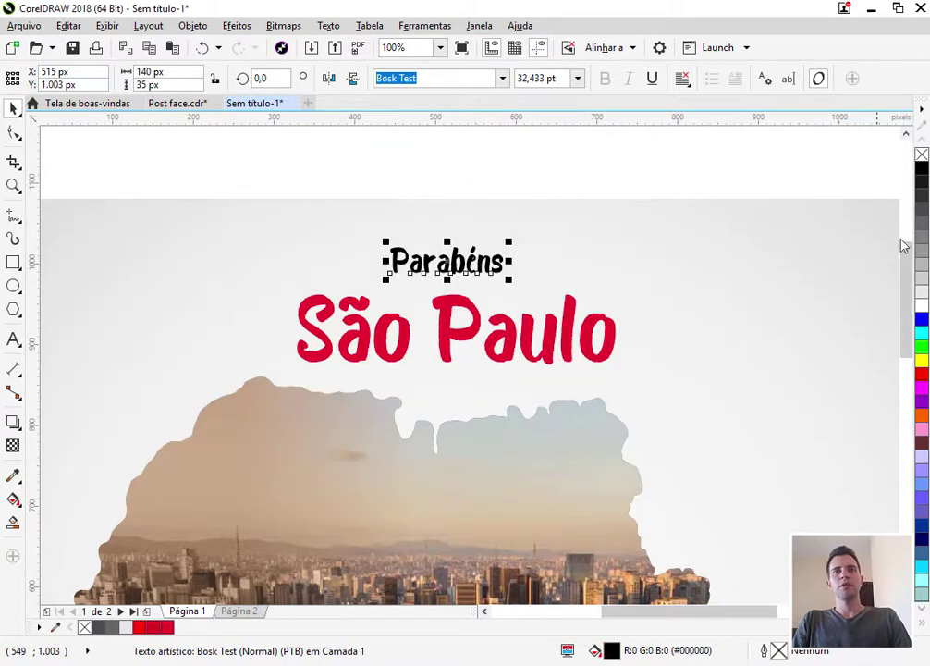
{"action": "left_click", "coordinate": [921, 194]}
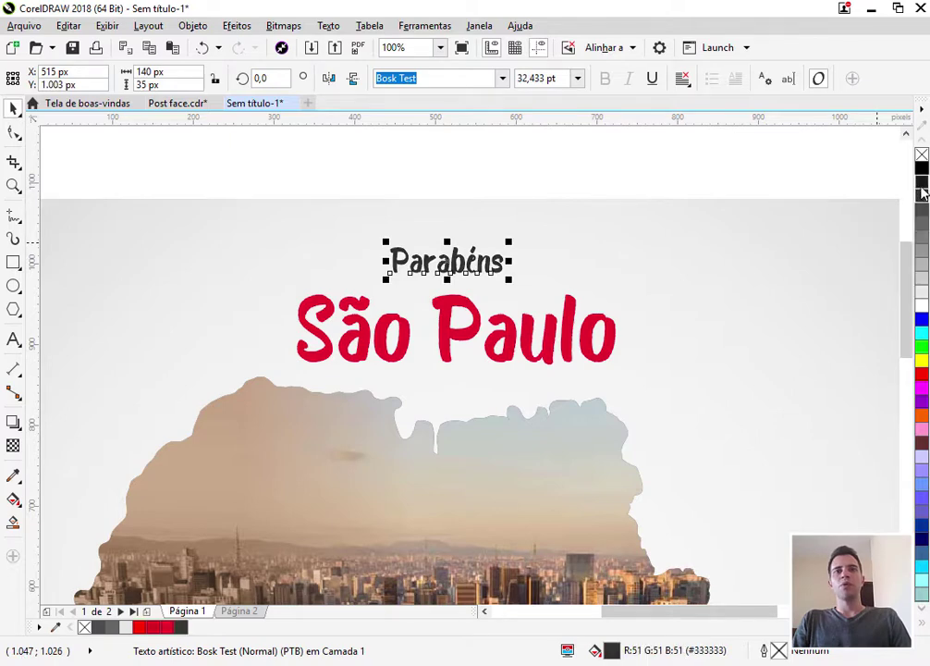
{"action": "scroll", "coordinate": [452, 268], "scroll_direction": "up", "scroll_amount": 2}
{"action": "scroll", "coordinate": [453, 269], "scroll_direction": "up", "scroll_amount": 2}
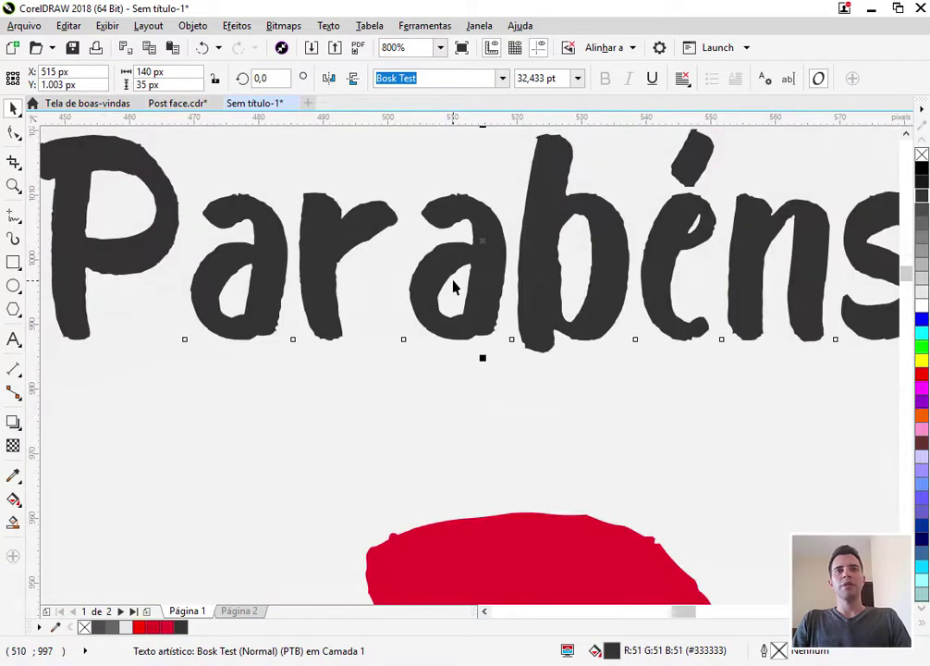
Step: Centre "Parabéns" horizontally above "São Paulo"
{"action": "scroll", "coordinate": [453, 287], "scroll_direction": "down", "scroll_amount": 3}
{"action": "left_click", "coordinate": [381, 335], "text": "shift"}
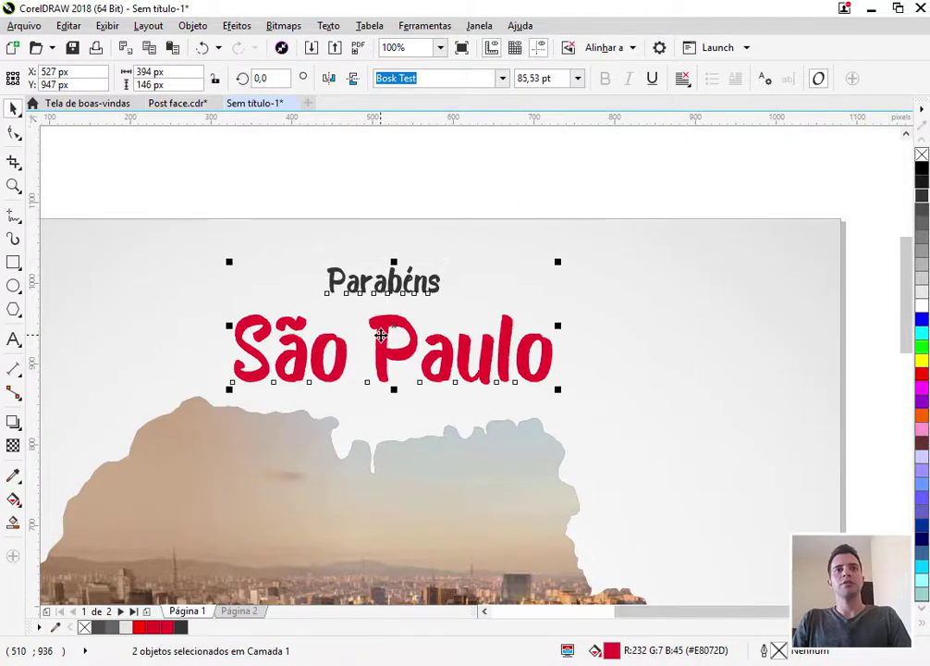
{"action": "key", "text": "c"}
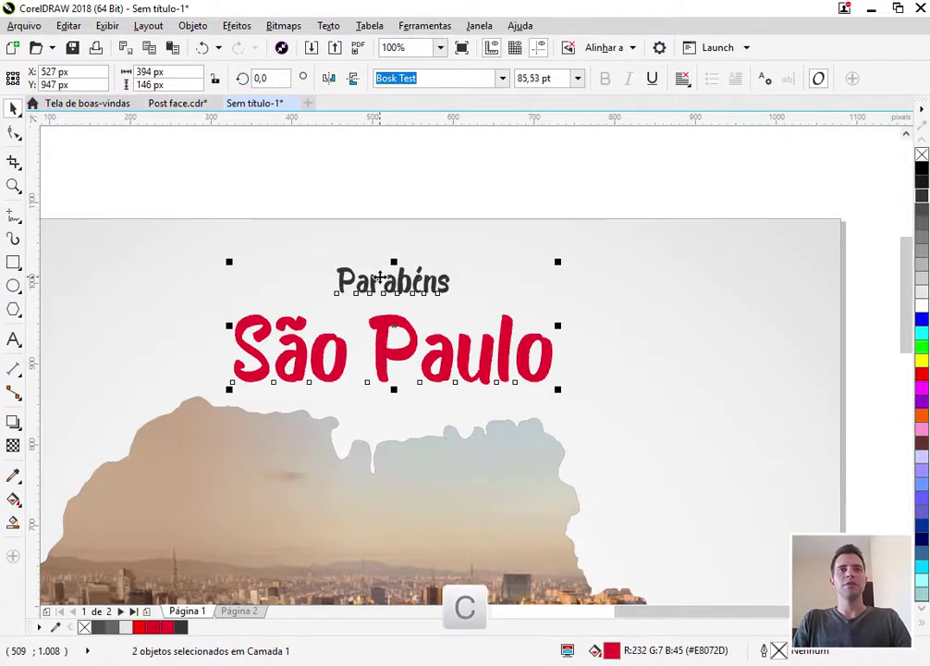
{"action": "key", "text": "ctrl+z"}
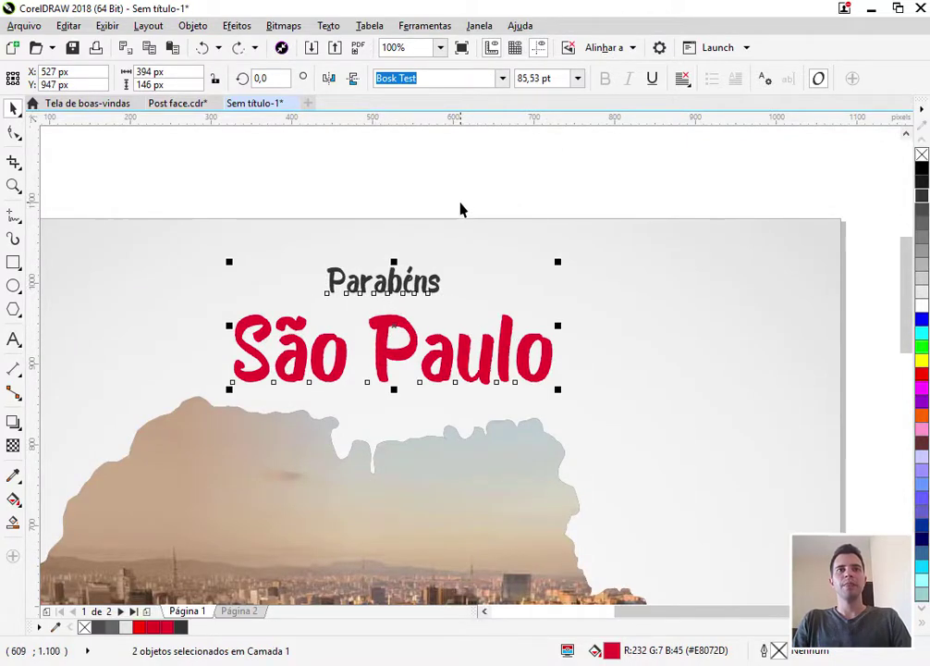
{"action": "key", "text": "c"}
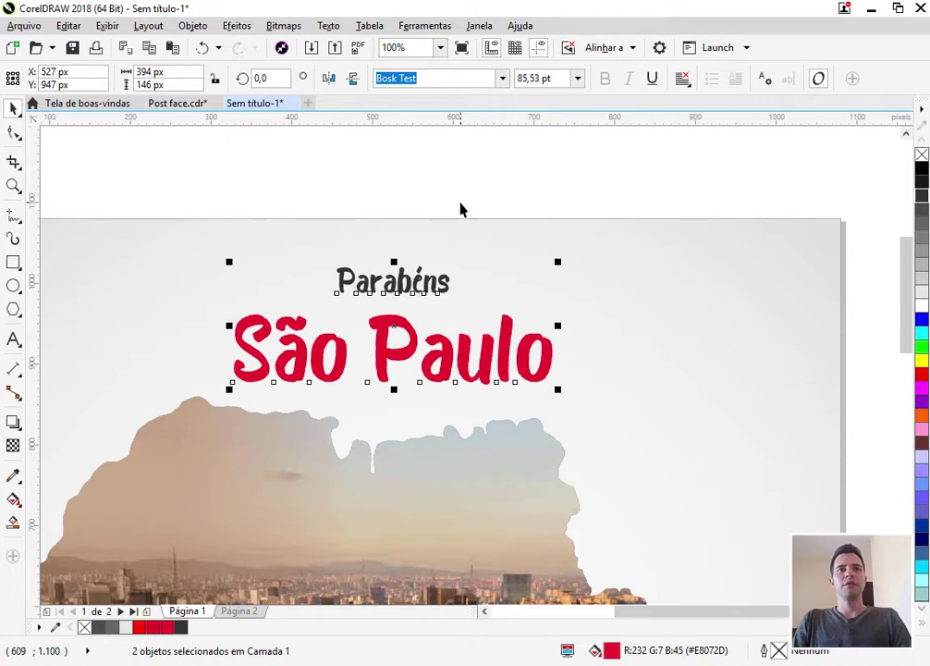
Step: Group "Parabéns" with "São Paulo" and centre the group horizontally on the background square
{"action": "key", "text": "ctrl+g"}
{"action": "left_click", "coordinate": [475, 238], "text": "shift"}
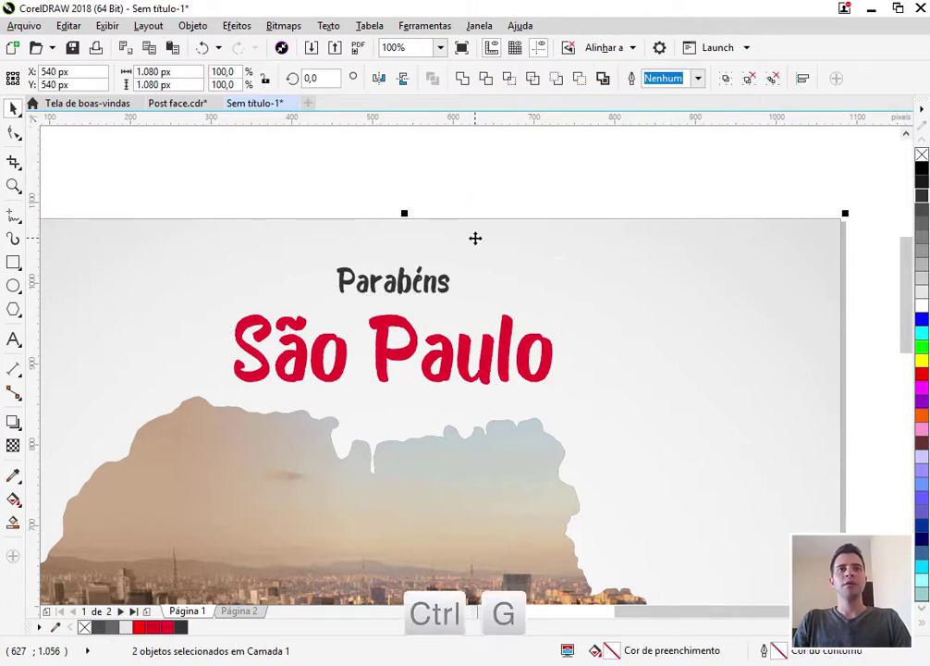
{"action": "scroll", "coordinate": [404, 277], "scroll_direction": "down", "scroll_amount": 2}
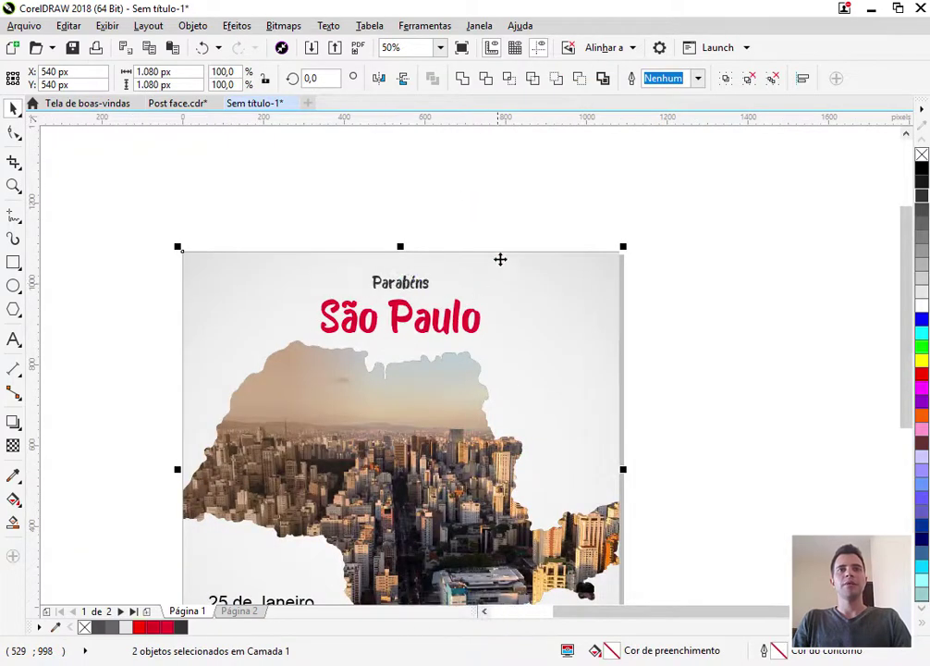
Step: Align the "Parabéns São Paulo" title group to the background square's vertical centre line
{"action": "key", "text": "c"}
{"action": "left_click", "coordinate": [458, 211]}
{"action": "scroll", "coordinate": [353, 285], "scroll_direction": "up", "scroll_amount": 1}
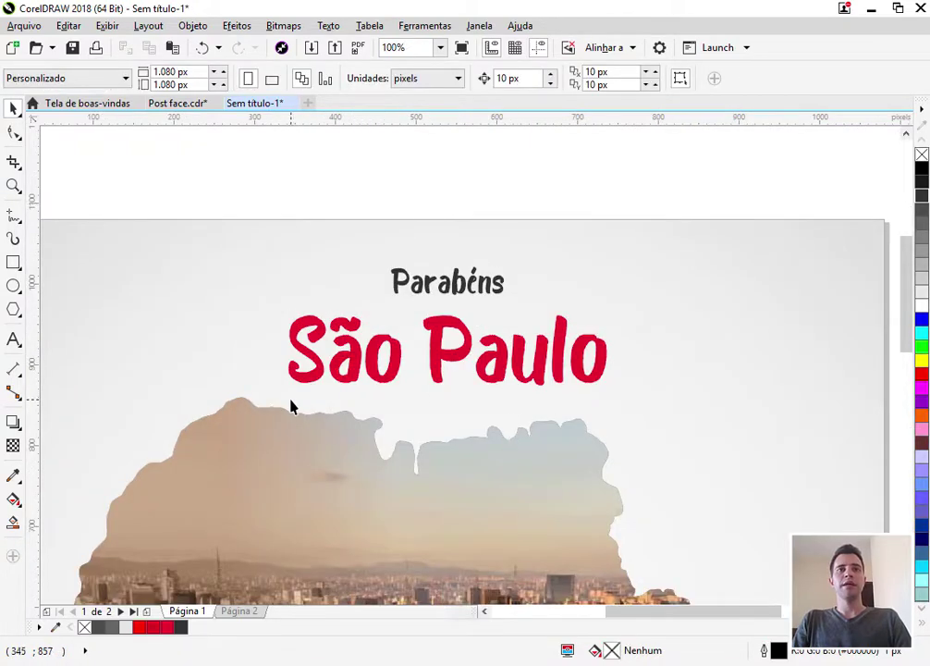
Step: Draw a spacing rectangle about 434 x 247 px from the page's upper edge to the silhouette and centre the title group vertically on it
{"action": "left_click", "coordinate": [13, 262]}
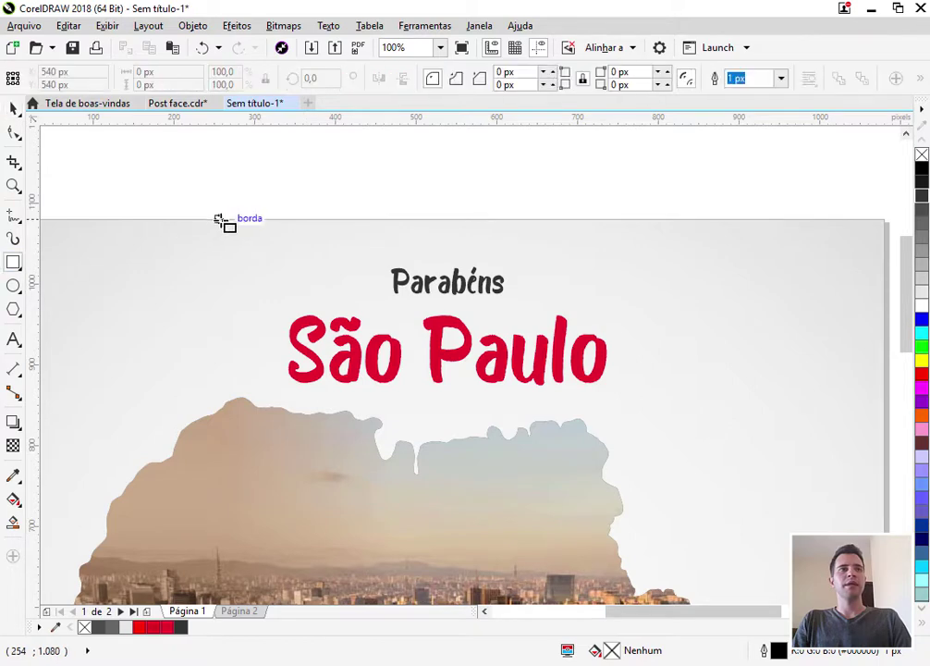
{"action": "left_click_drag", "start_coordinate": [222, 219], "coordinate": [575, 419]}
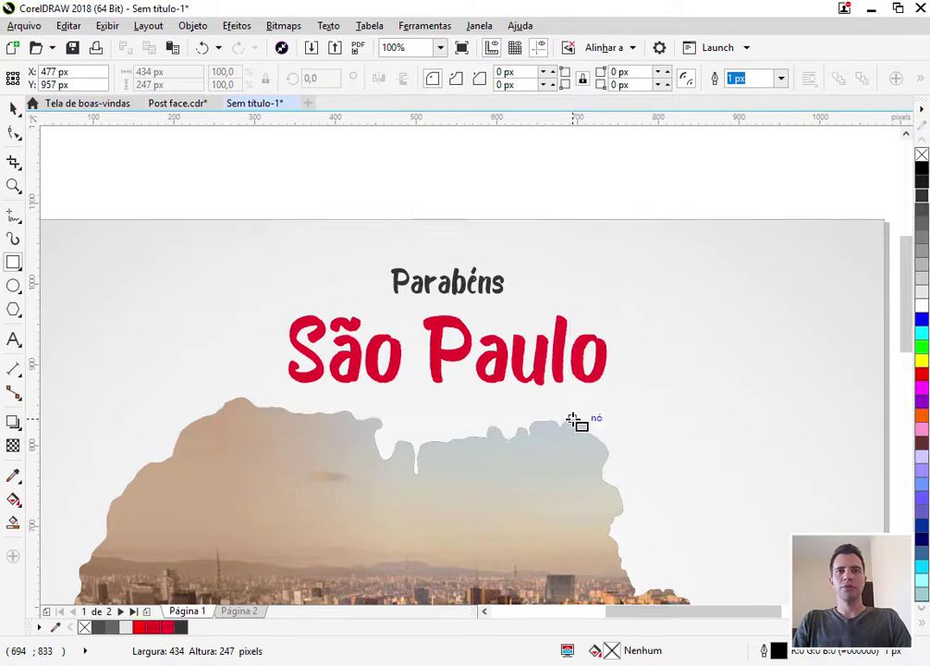
{"action": "key", "text": "space"}
{"action": "left_click", "coordinate": [593, 359]}
{"action": "left_click", "coordinate": [547, 241], "text": "shift"}
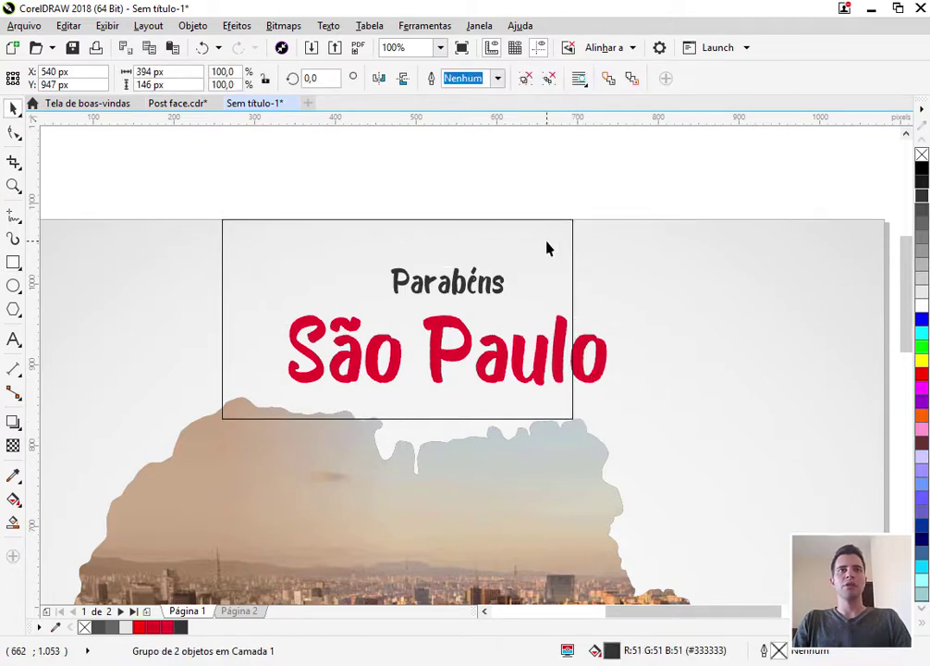
{"action": "key", "text": "e"}
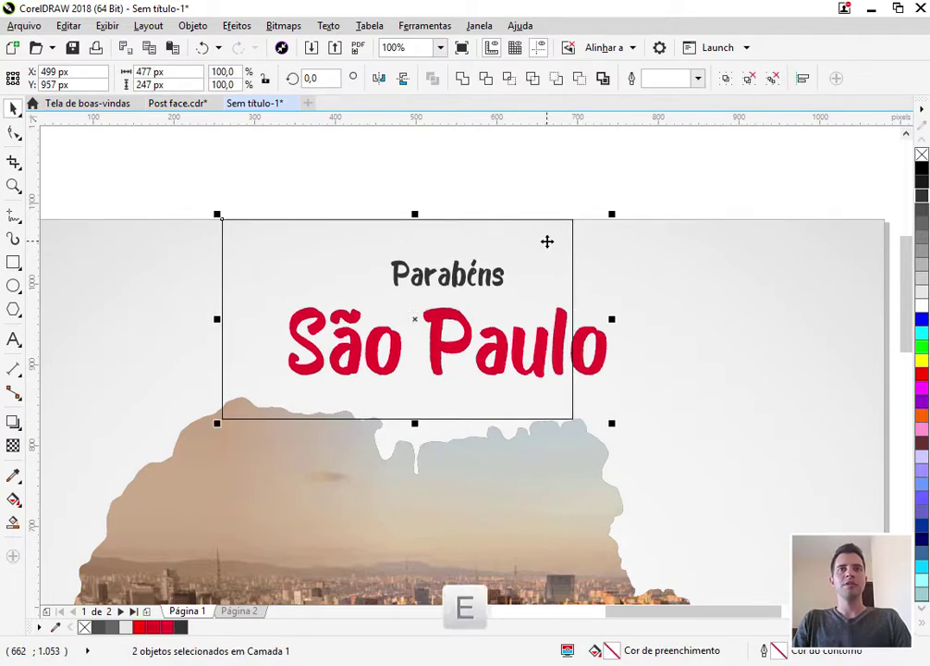
Step: Delete the spacing rectangle around the title and bring the whole page into view
{"action": "left_click", "coordinate": [593, 191]}
{"action": "left_click", "coordinate": [559, 251]}
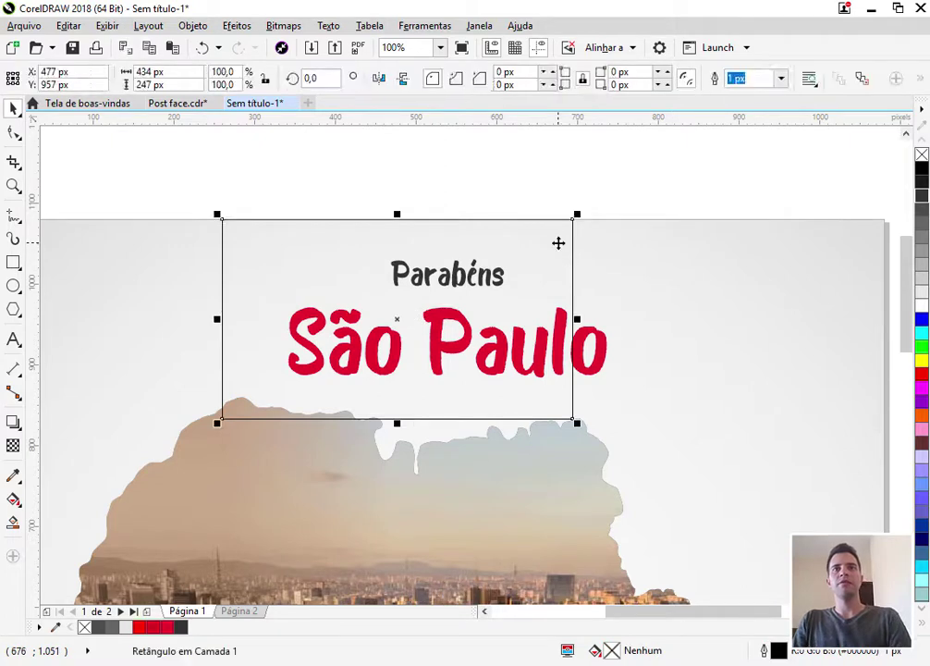
{"action": "key", "text": "Delete"}
{"action": "key", "text": "shift+F4"}
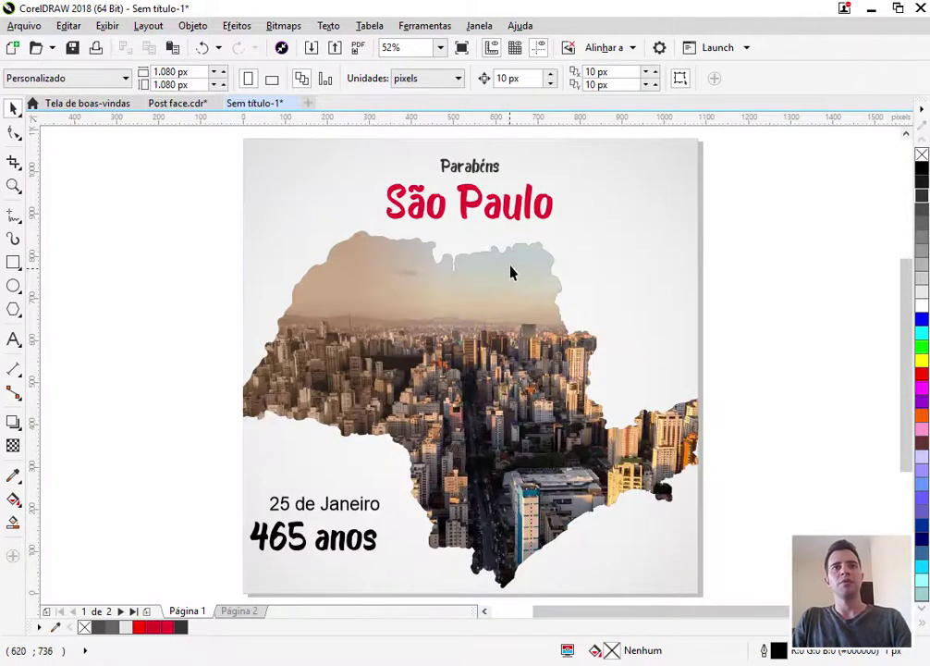
{"action": "left_click", "coordinate": [514, 206]}
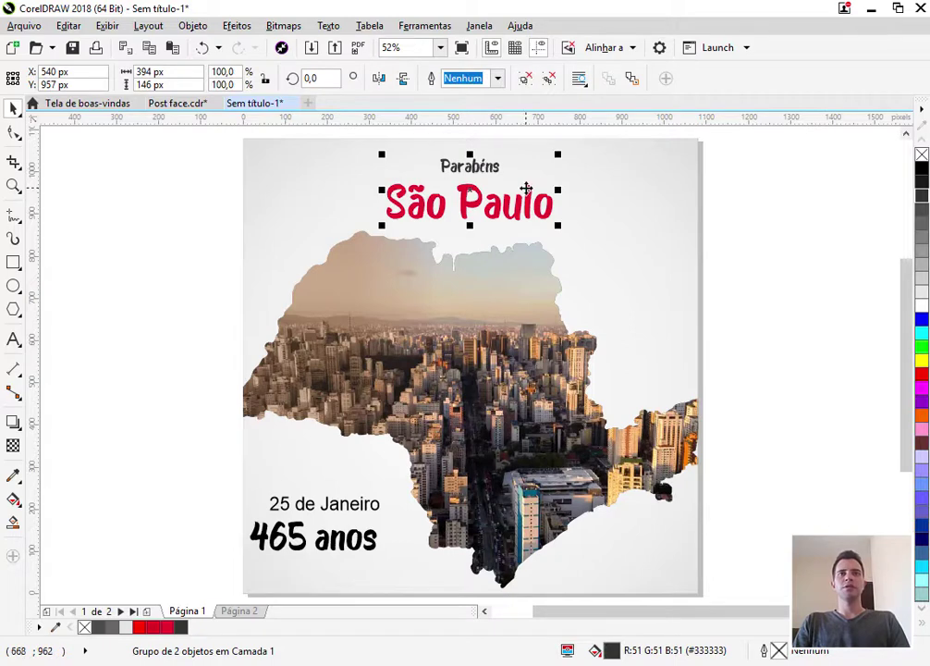
{"action": "left_click", "coordinate": [244, 483]}
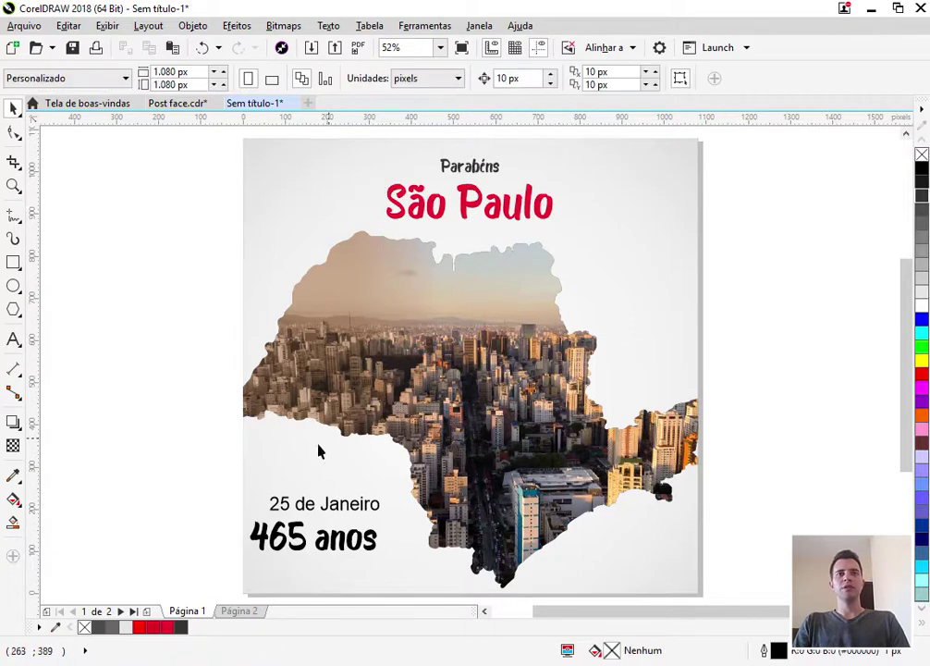
Step: Change the font of "25 de Janeiro" to Swis721 Cn BT and reduce the text to about 30.2 pt
{"action": "left_click", "coordinate": [334, 509]}
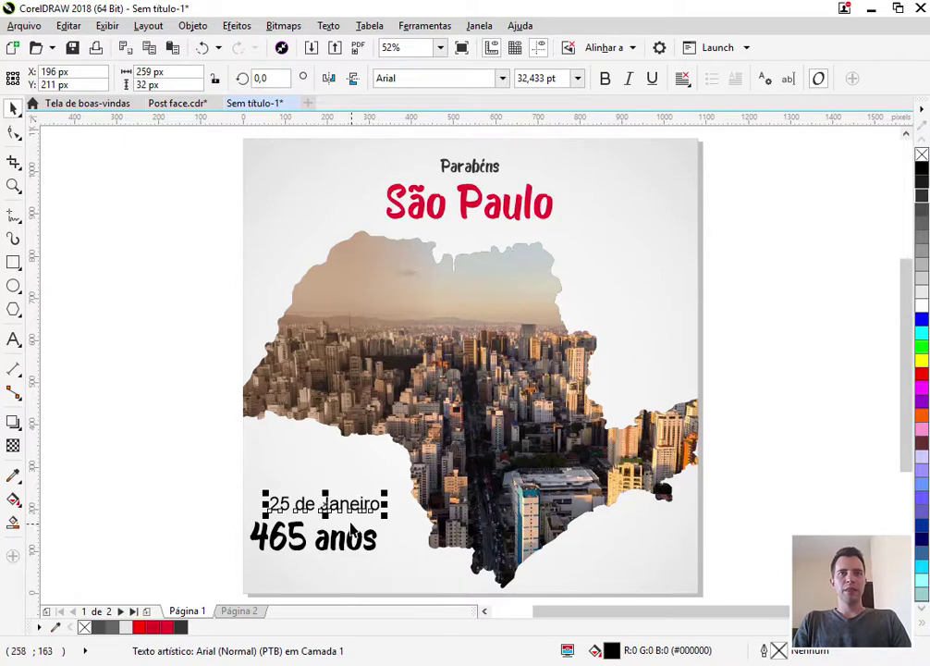
{"action": "left_click", "coordinate": [502, 79]}
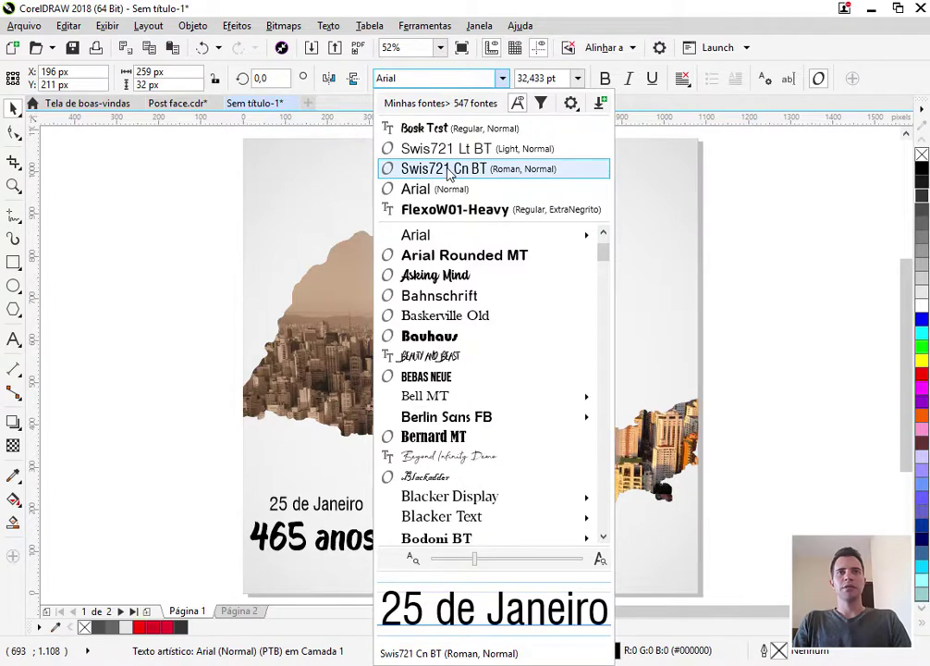
{"action": "left_click", "coordinate": [449, 171]}
{"action": "left_click_drag", "start_coordinate": [369, 518], "coordinate": [363, 548]}
Step: Scale "465 anos" down to about 60.4 pt, keeping it smaller than "São Paulo"
{"action": "left_click", "coordinate": [352, 544]}
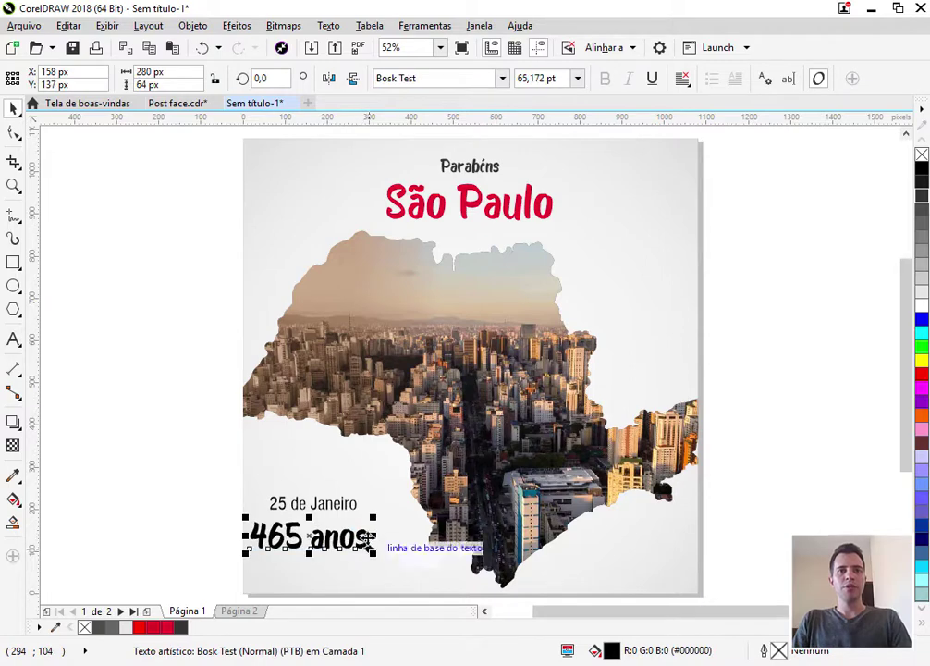
{"action": "left_click", "coordinate": [499, 208]}
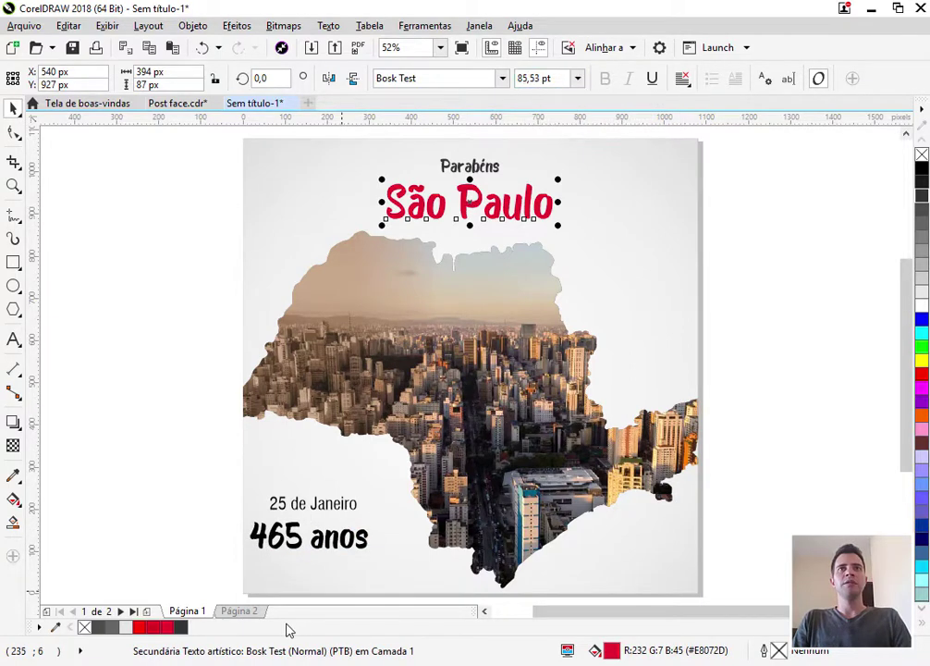
{"action": "left_click", "coordinate": [268, 533]}
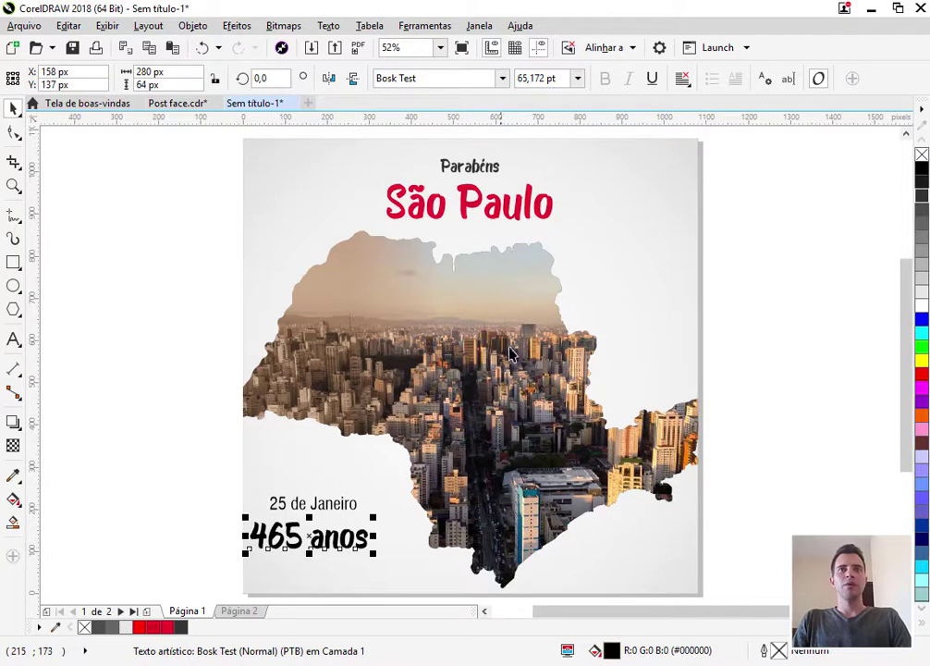
{"action": "mouse_move", "coordinate": [373, 554]}
{"action": "left_mouse_down"}
{"action": "mouse_move", "coordinate": [369, 567]}
{"action": "mouse_move", "coordinate": [371, 553]}
{"action": "left_mouse_up"}
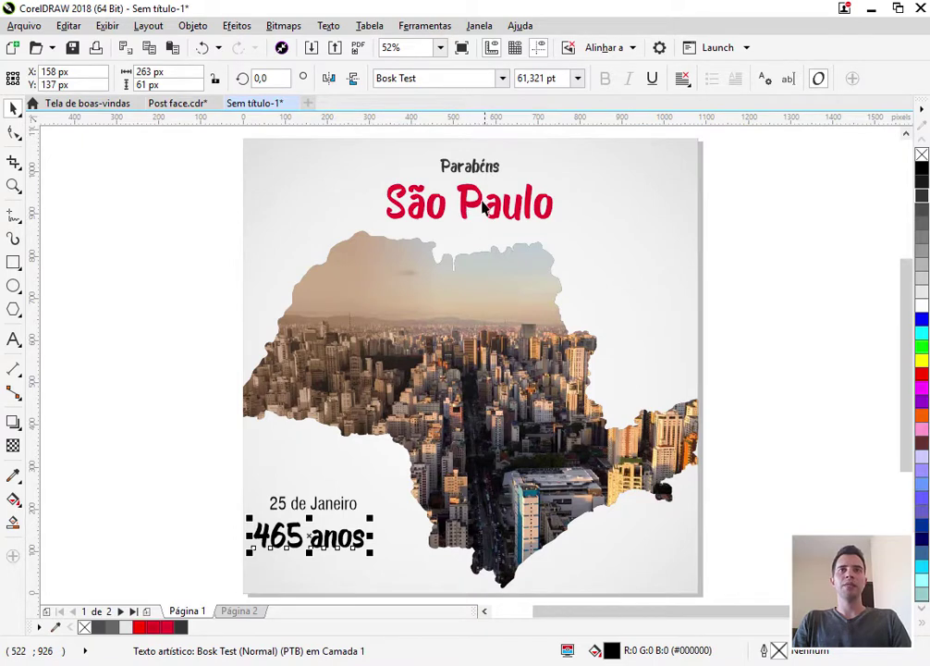
{"action": "left_click_drag", "start_coordinate": [370, 553], "coordinate": [367, 567]}
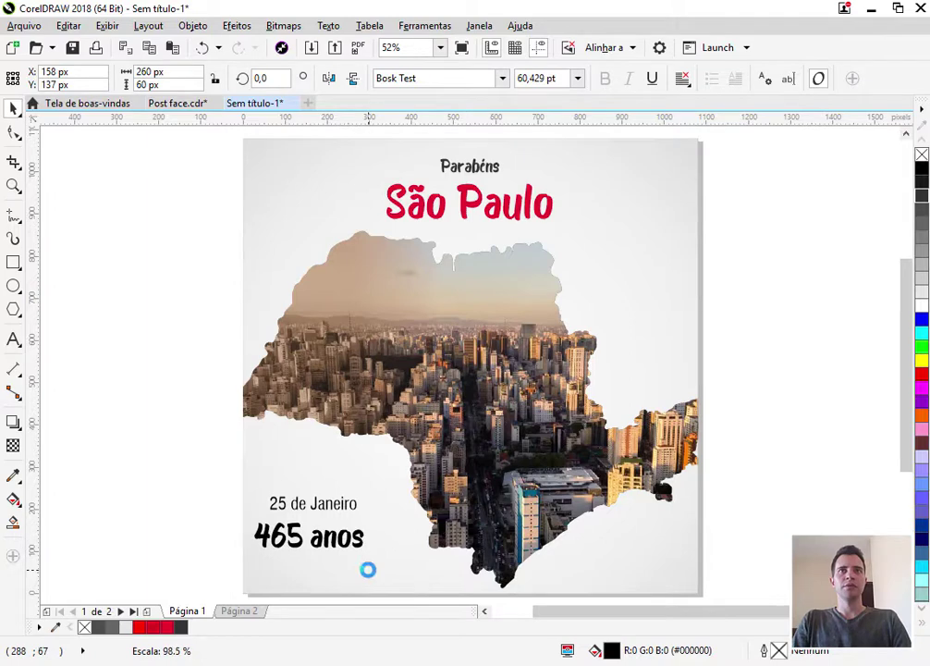
{"action": "left_click", "coordinate": [209, 508]}
Step: Fill "465 anos" with the crimson red of "São Paulo", RGB 232, 7, 45
{"action": "left_click", "coordinate": [295, 538]}
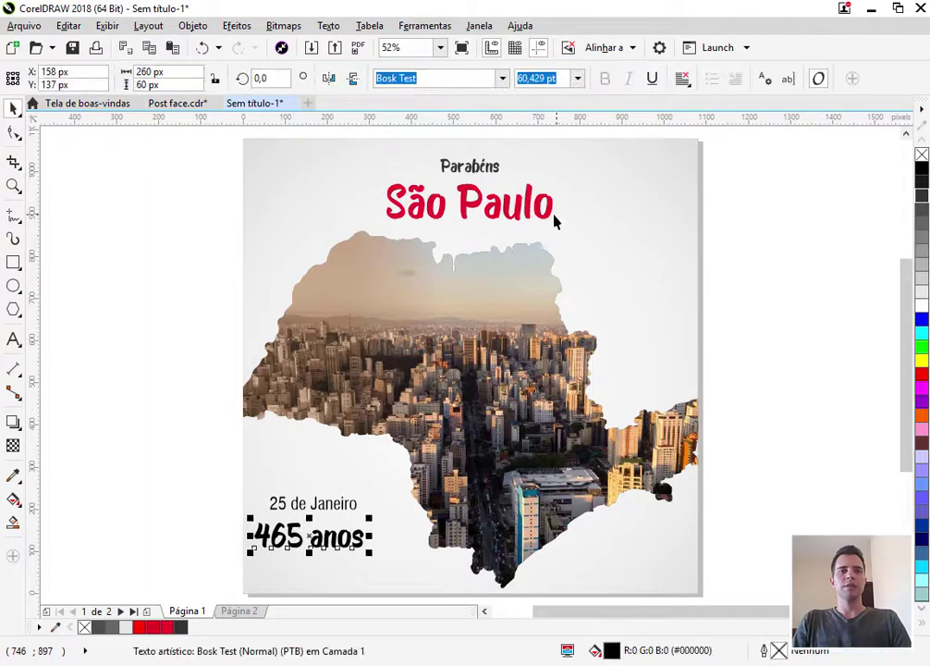
{"action": "left_click", "coordinate": [470, 209]}
{"action": "left_click", "coordinate": [476, 204], "text": "ctrl"}
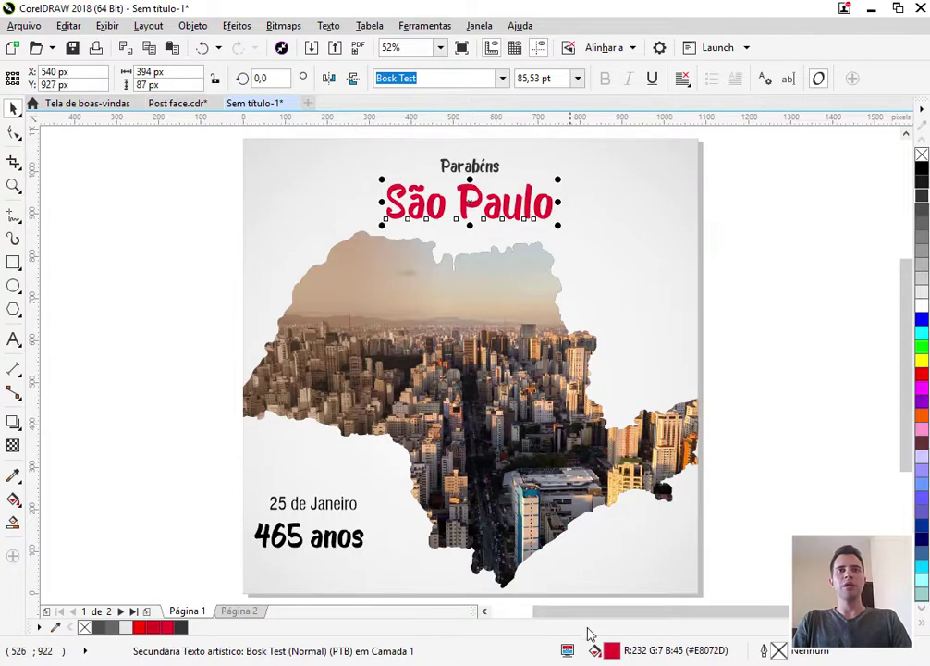
{"action": "left_click_drag", "start_coordinate": [613, 641], "coordinate": [363, 535]}
{"action": "left_click", "coordinate": [179, 479]}
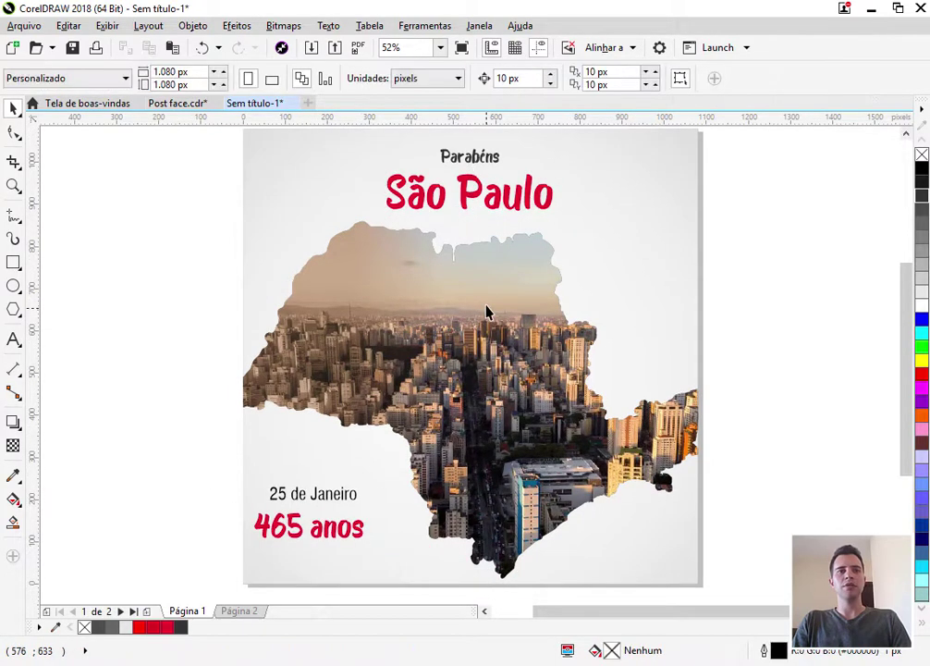
Step: Fill "25 de Janeiro" with the dark grey of "Parabéns", RGB 51, 51, 51
{"action": "scroll", "coordinate": [292, 554], "scroll_direction": "up", "scroll_amount": 2}
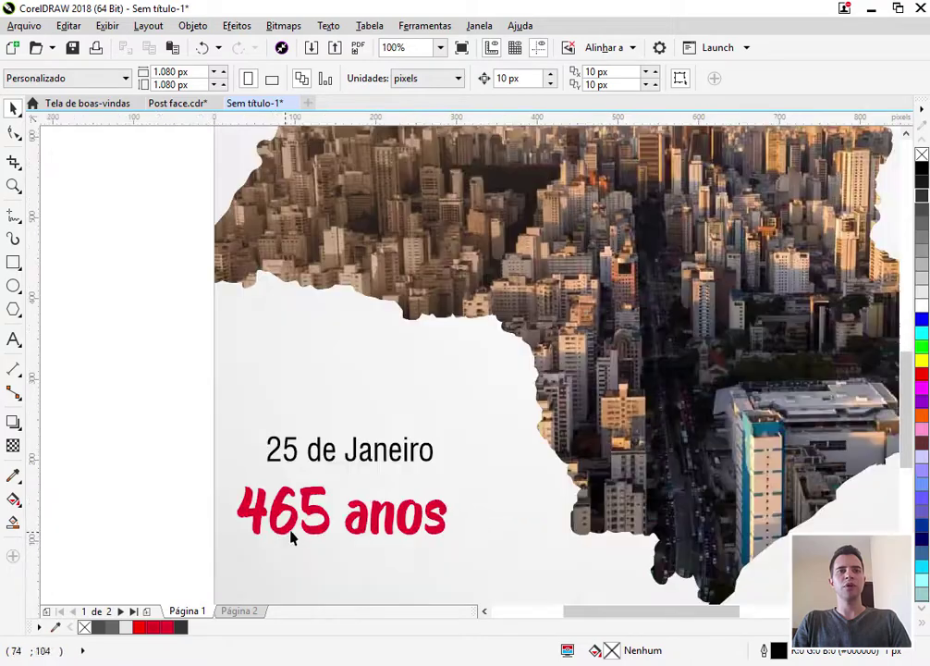
{"action": "left_click", "coordinate": [380, 461]}
{"action": "scroll", "coordinate": [399, 451], "scroll_direction": "down", "scroll_amount": 2}
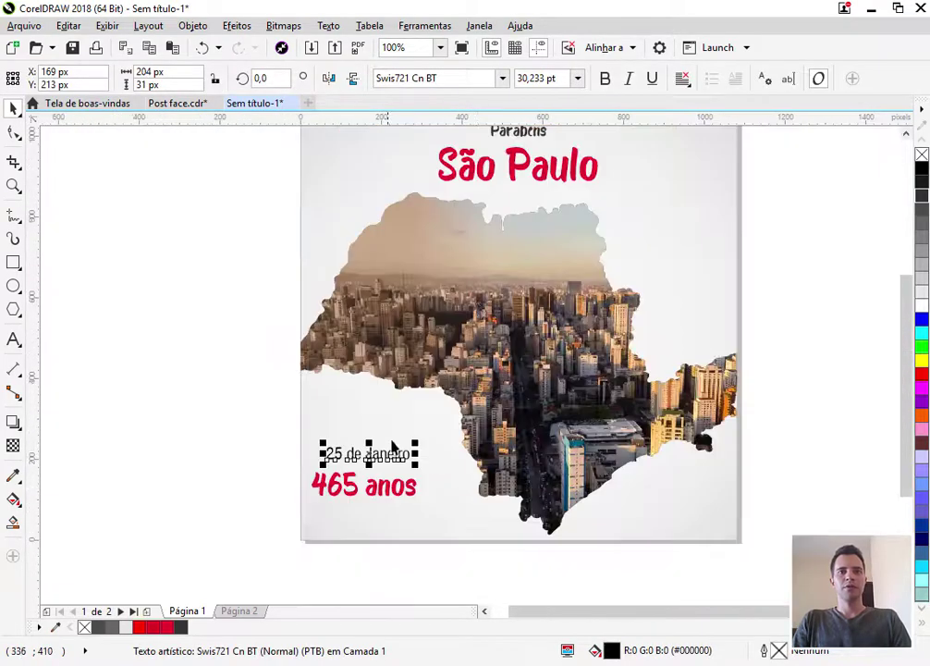
{"action": "left_click", "coordinate": [519, 132]}
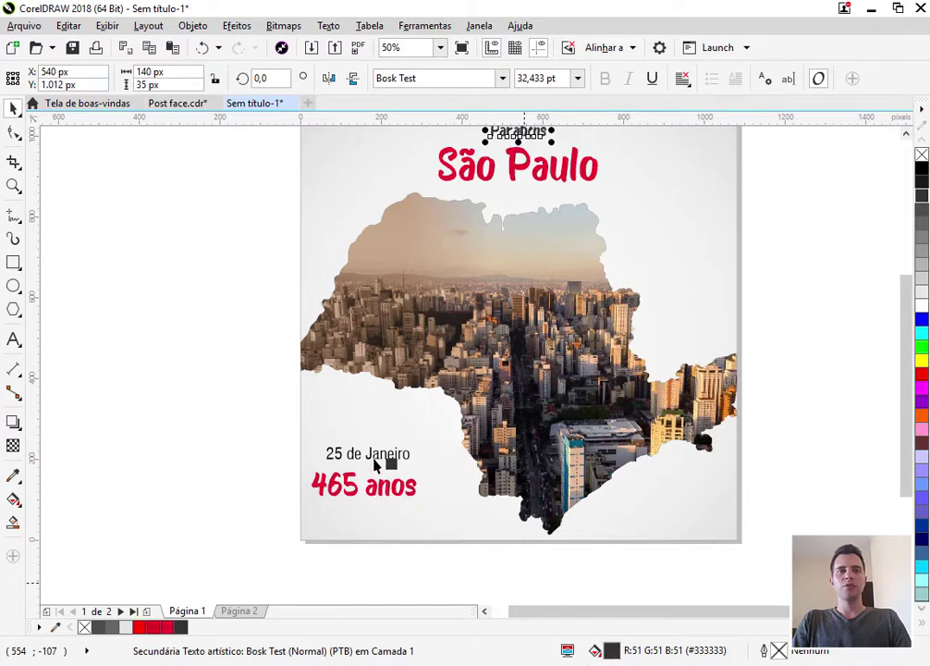
{"action": "scroll", "coordinate": [373, 456], "scroll_direction": "up", "scroll_amount": 2}
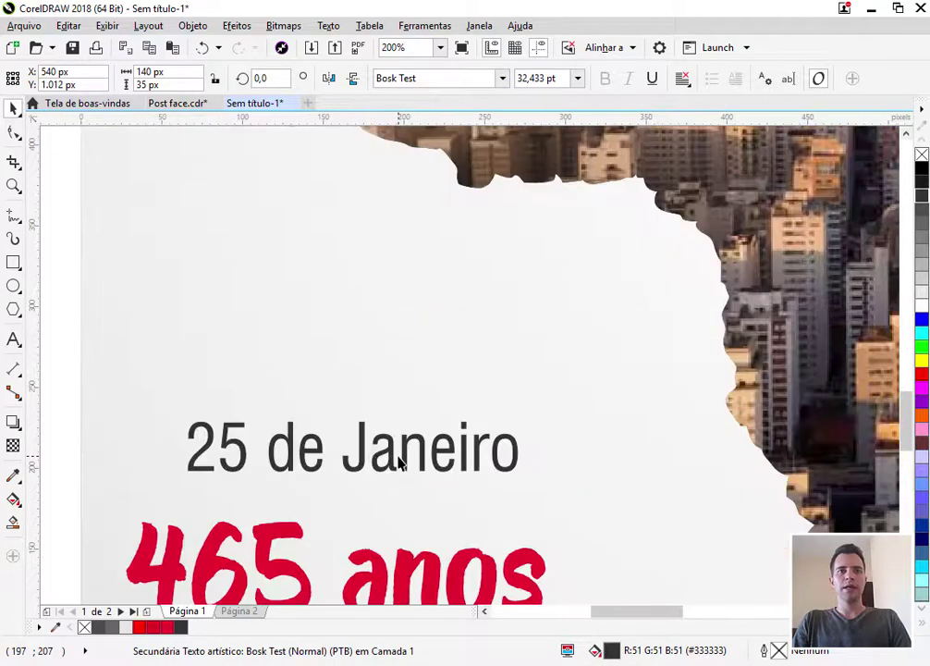
{"action": "left_click", "coordinate": [399, 455]}
{"action": "left_click", "coordinate": [391, 458]}
Step: Reduce "25 de Janeiro" to about 25.7 pt and move it down closer to "465 anos", at about Y 199 px
{"action": "scroll", "coordinate": [405, 430], "scroll_direction": "down", "scroll_amount": 1}
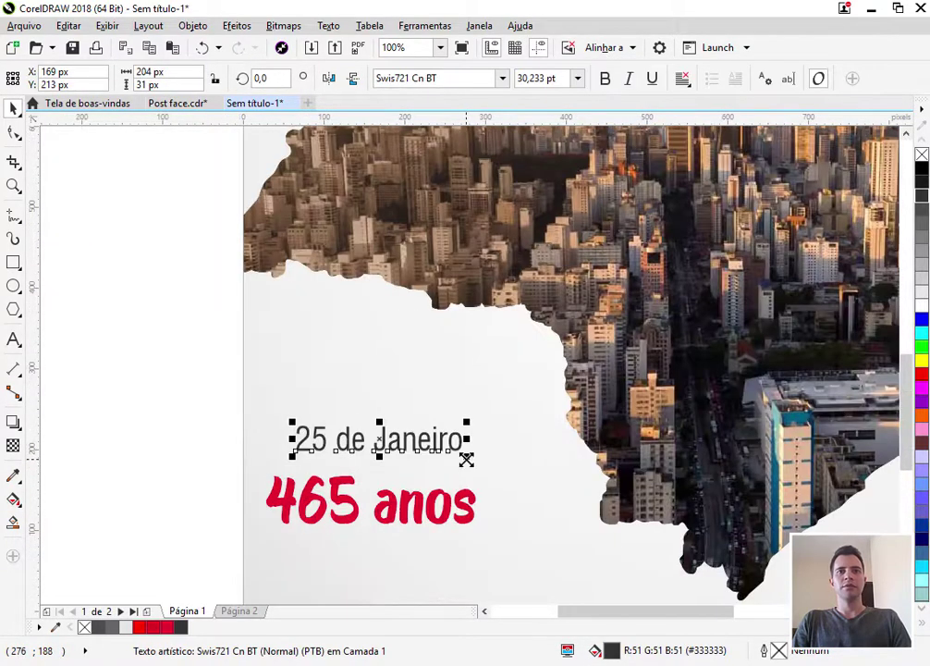
{"action": "left_click_drag", "start_coordinate": [467, 460], "coordinate": [454, 513]}
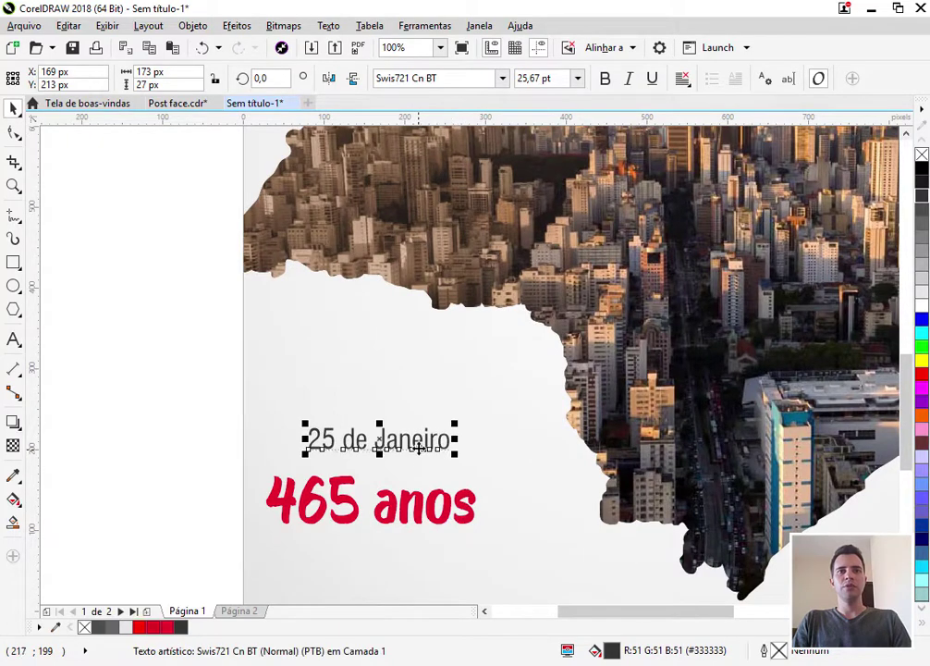
{"action": "mouse_move", "coordinate": [415, 446]}
{"action": "left_mouse_down"}
{"action": "mouse_move", "coordinate": [415, 467]}
{"action": "mouse_move", "coordinate": [425, 432]}
{"action": "mouse_move", "coordinate": [433, 443]}
{"action": "left_mouse_up"}
{"action": "scroll", "coordinate": [367, 363], "scroll_direction": "down", "scroll_amount": 1}
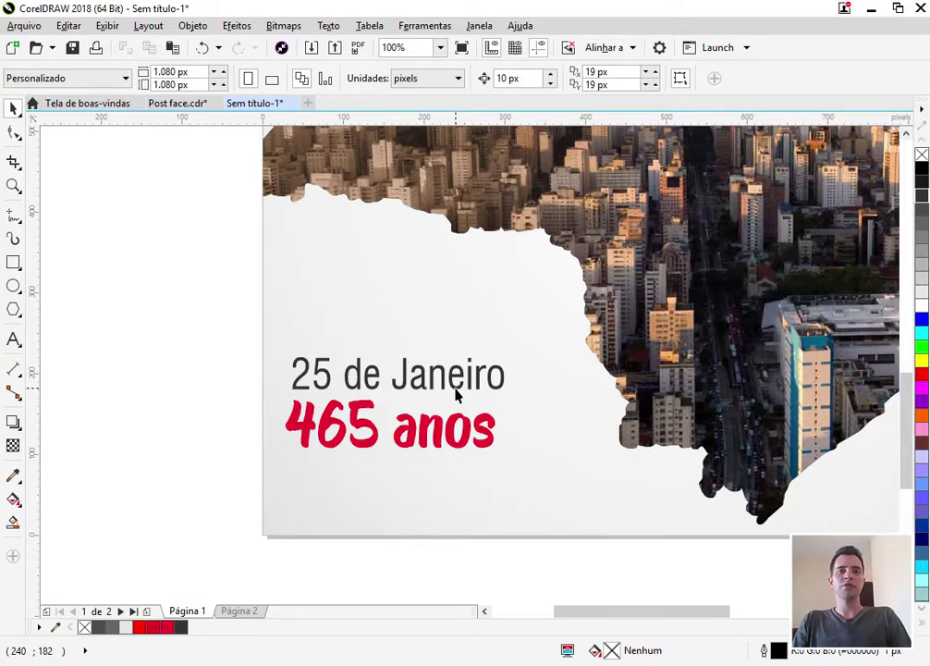
Step: Undo the last enlargement of "25 de Janeiro" and scale the text to about 24.8 pt
{"action": "left_click", "coordinate": [455, 388]}
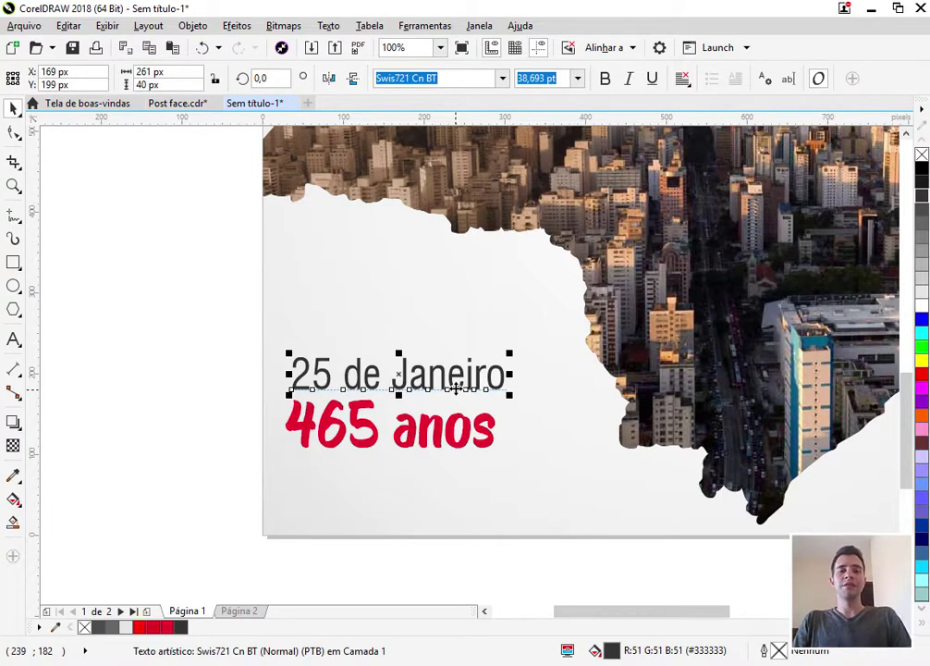
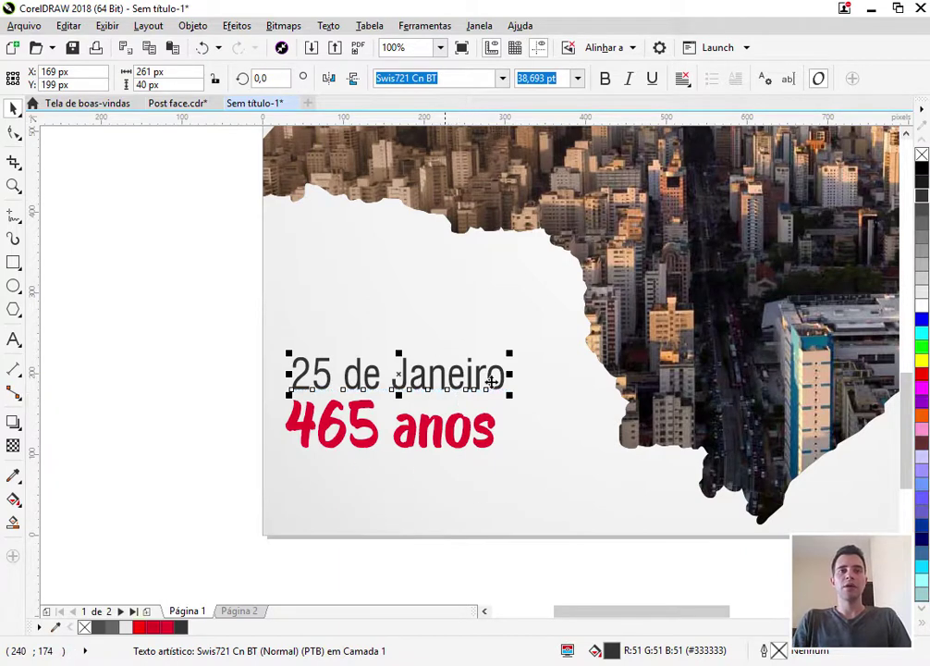
{"action": "left_click", "coordinate": [203, 51]}
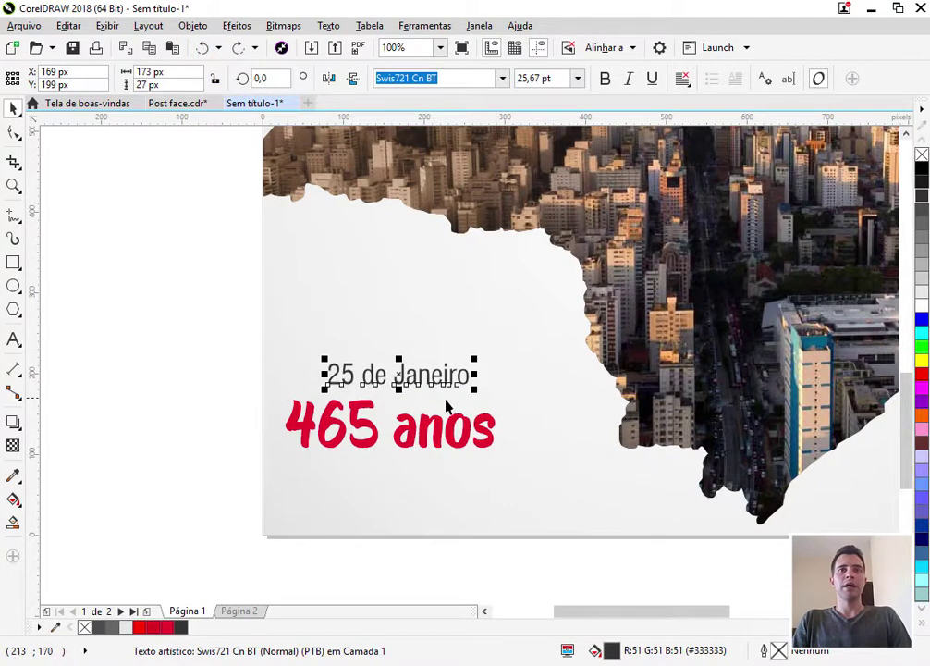
{"action": "left_click_drag", "start_coordinate": [473, 388], "coordinate": [475, 405]}
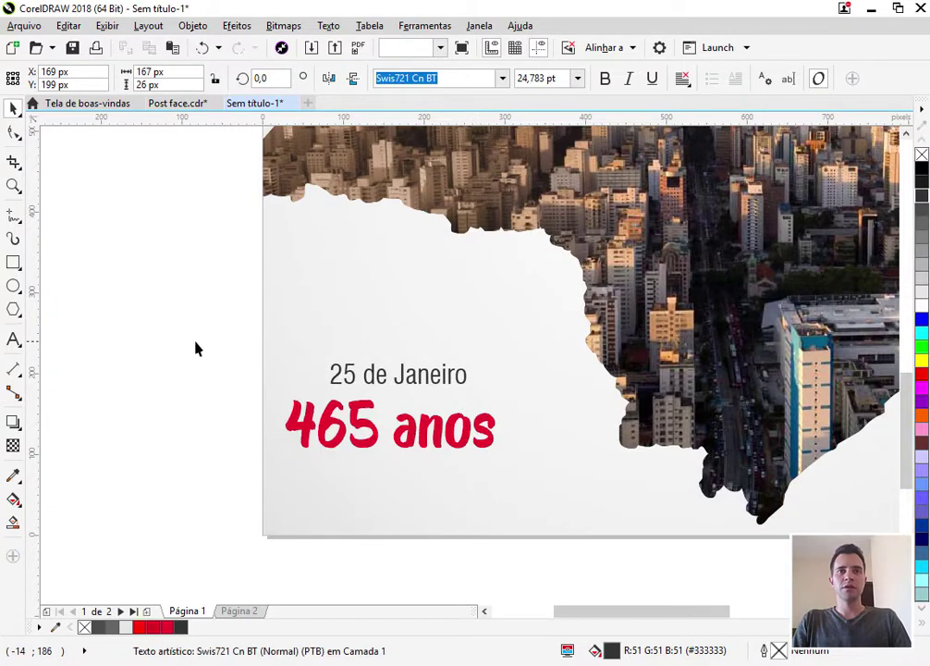
Step: Centre "465 anos" horizontally under "25 de Janeiro" and group the two texts
{"action": "left_click_drag", "start_coordinate": [168, 303], "coordinate": [544, 504]}
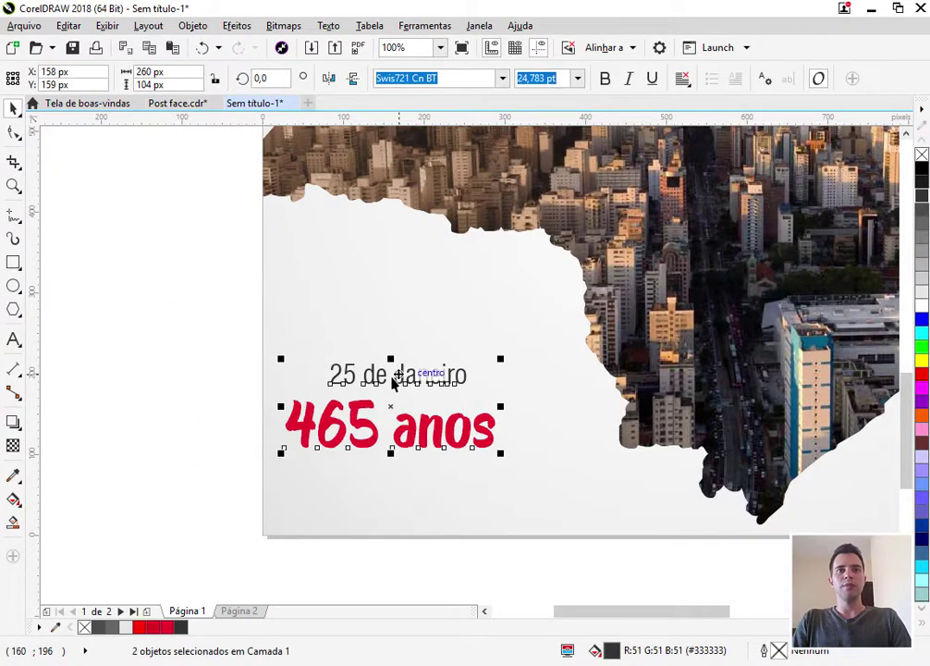
{"action": "key", "text": "c"}
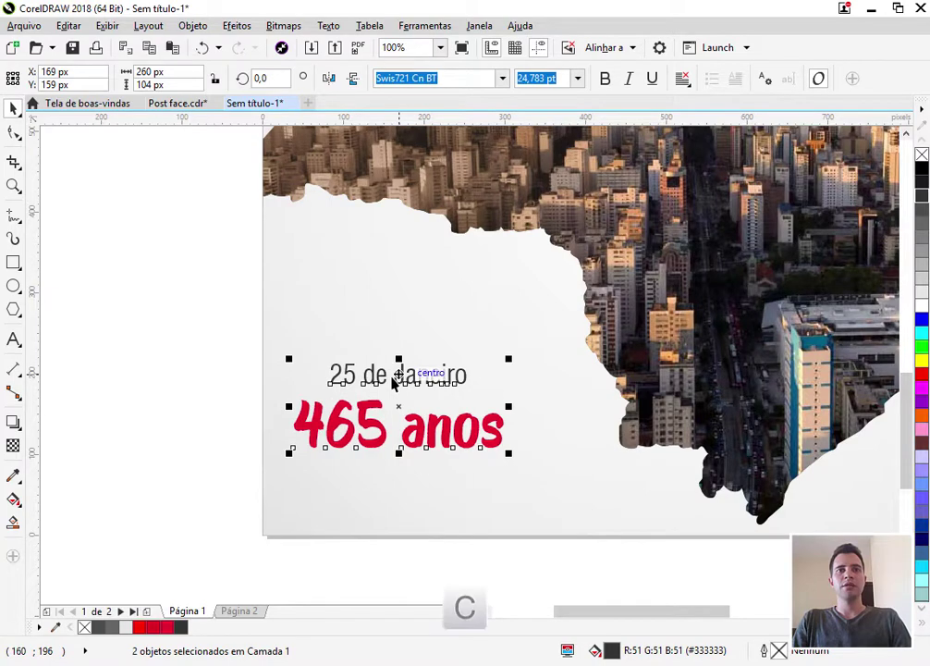
{"action": "key", "text": "ctrl+g"}
{"action": "key", "text": "Escape"}
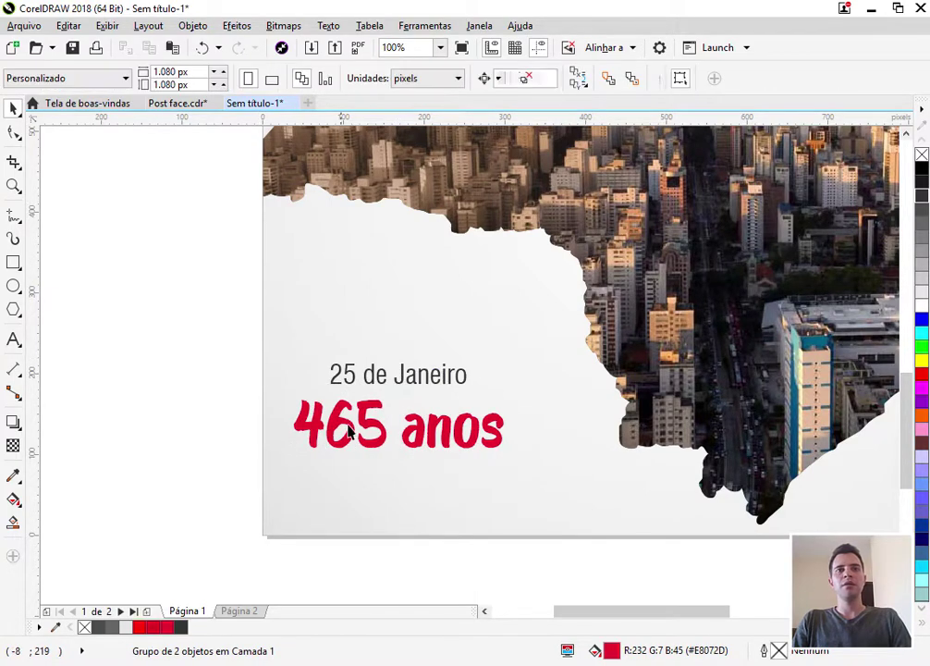
Step: Move the date and anniversary text group to about X 182 px, Y 158 px
{"action": "mouse_move", "coordinate": [351, 429]}
{"action": "left_mouse_down"}
{"action": "mouse_move", "coordinate": [363, 375]}
{"action": "mouse_move", "coordinate": [367, 438]}
{"action": "mouse_move", "coordinate": [349, 418]}
{"action": "left_mouse_up"}
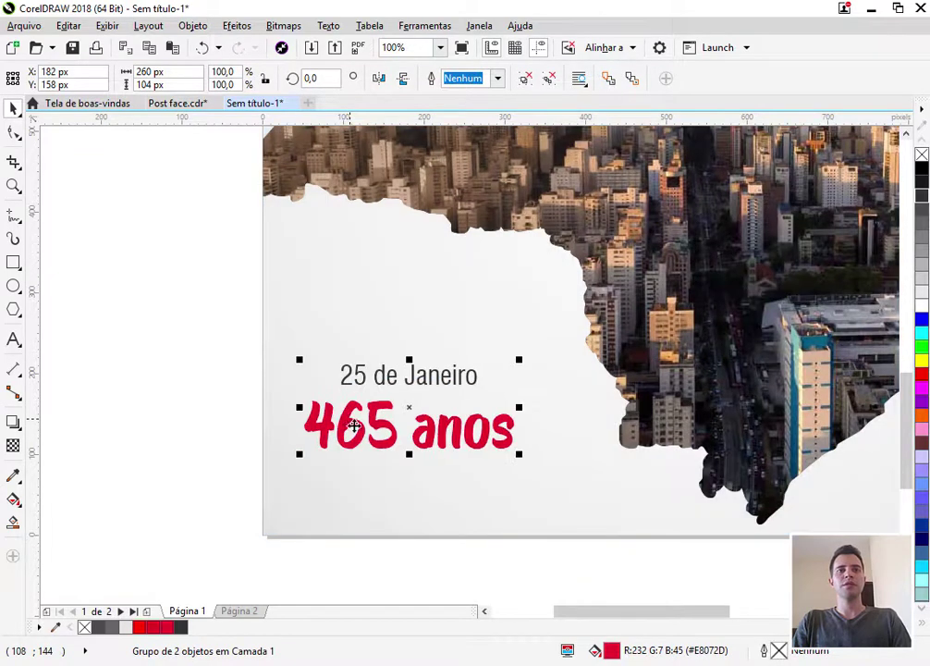
{"action": "left_click", "coordinate": [175, 386]}
Step: Draw a helper rectangle about 410 x 412 px from the page's lower-left corner over the empty area below the silhouette
{"action": "left_click", "coordinate": [14, 264]}
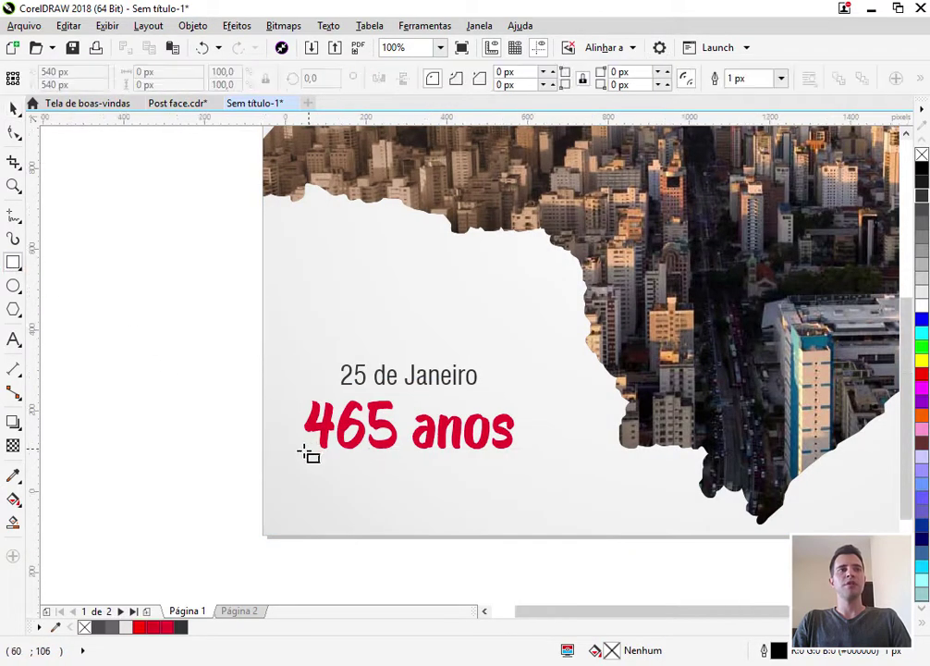
{"action": "scroll", "coordinate": [306, 448], "scroll_direction": "down", "scroll_amount": 1}
{"action": "scroll", "coordinate": [465, 235], "scroll_direction": "down", "scroll_amount": 1}
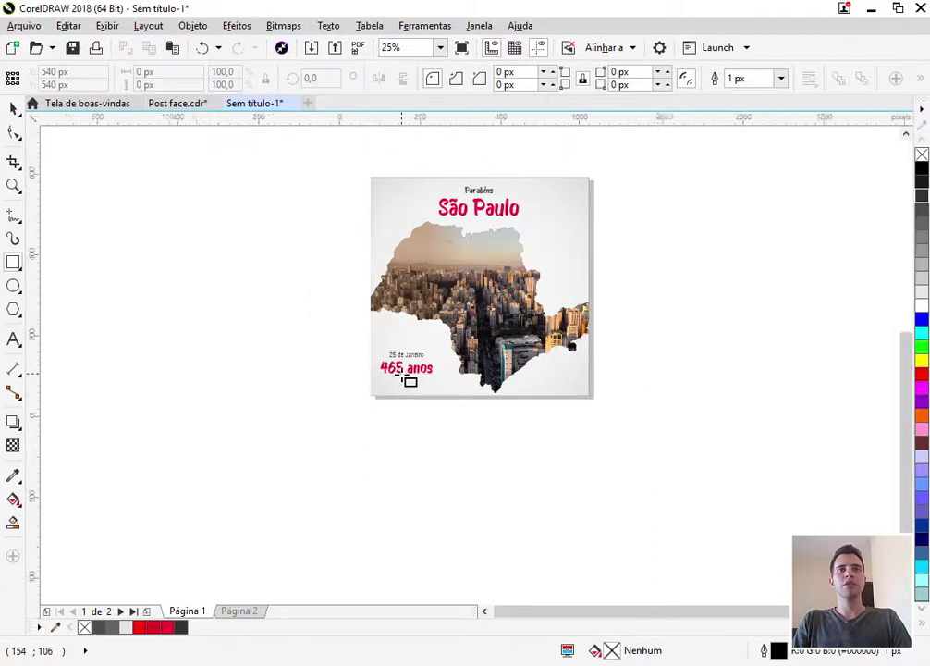
{"action": "scroll", "coordinate": [408, 380], "scroll_direction": "up", "scroll_amount": 2}
{"action": "scroll", "coordinate": [290, 479], "scroll_direction": "down", "scroll_amount": 1}
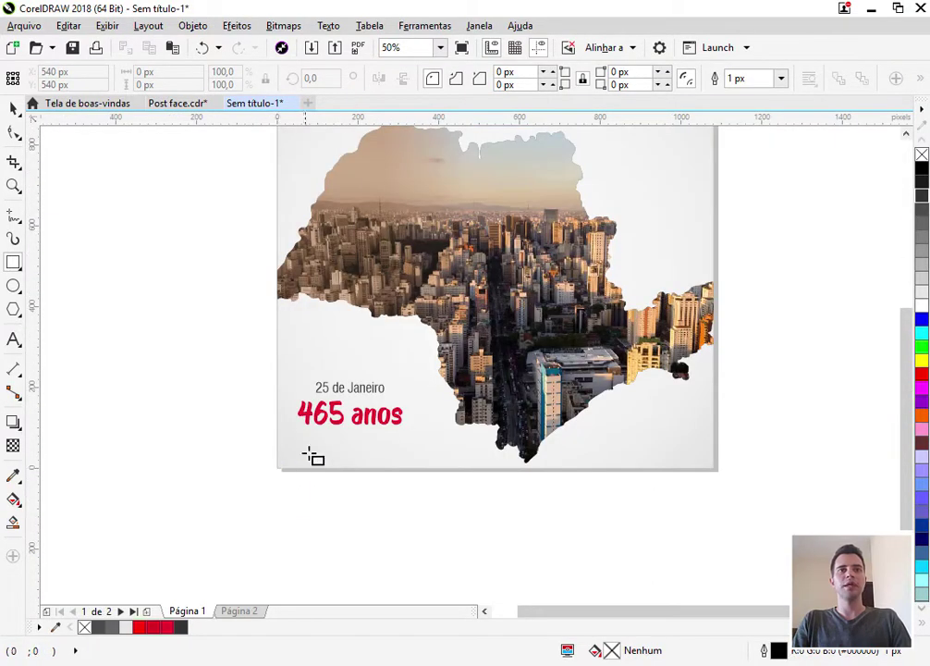
{"action": "left_click_drag", "start_coordinate": [278, 467], "coordinate": [442, 302]}
{"action": "key", "text": "space"}
Step: Centre the date and anniversary text group horizontally and vertically in the helper rectangle, and delete the rectangle
{"action": "left_click", "coordinate": [352, 409]}
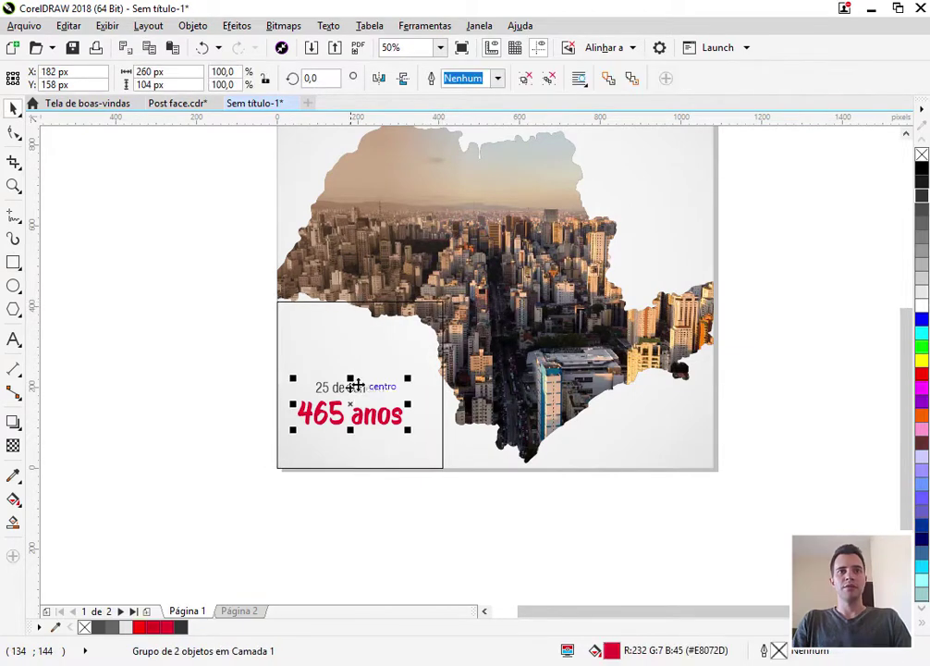
{"action": "left_click", "coordinate": [352, 349], "text": "shift"}
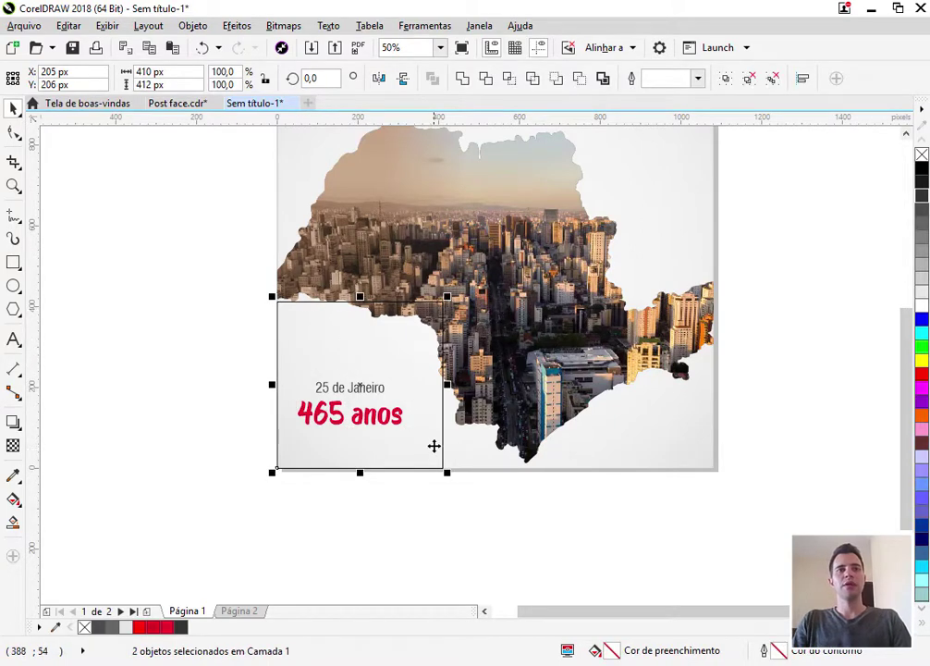
{"action": "key", "text": "c"}
{"action": "key", "text": "e"}
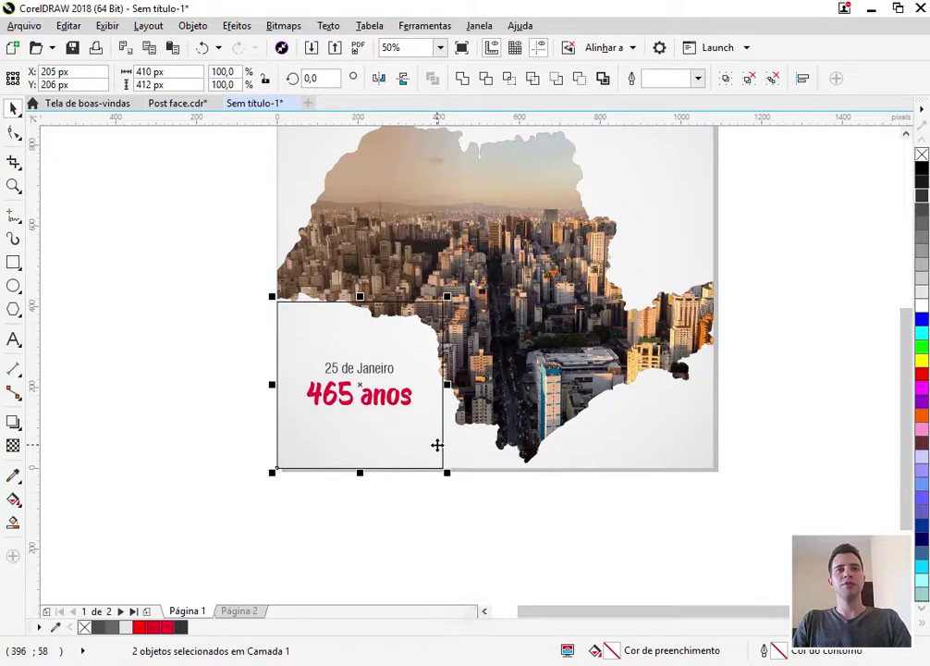
{"action": "left_click", "coordinate": [418, 513]}
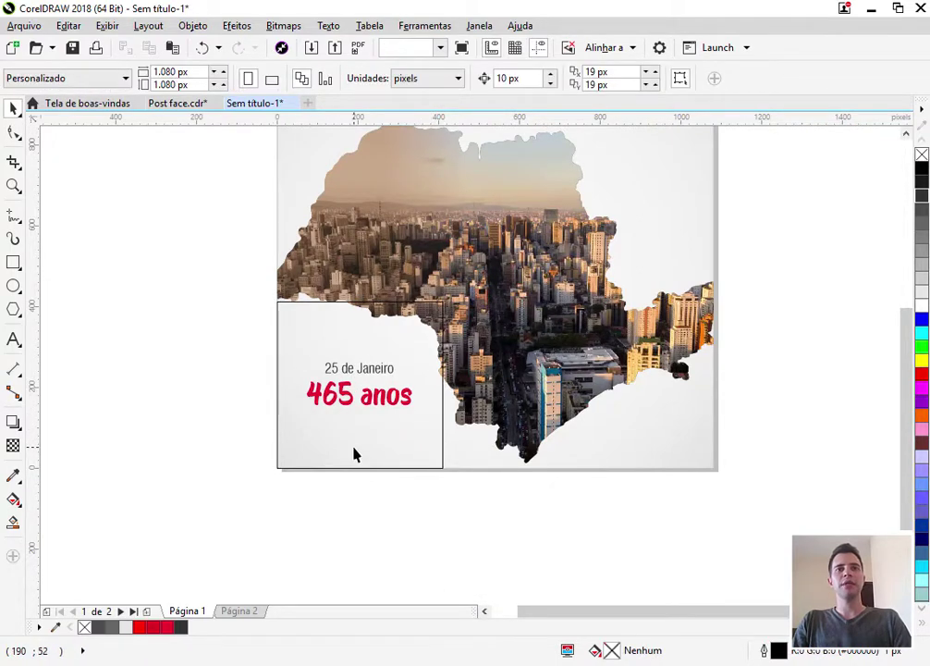
{"action": "left_click", "coordinate": [382, 448]}
{"action": "key", "text": "Delete"}
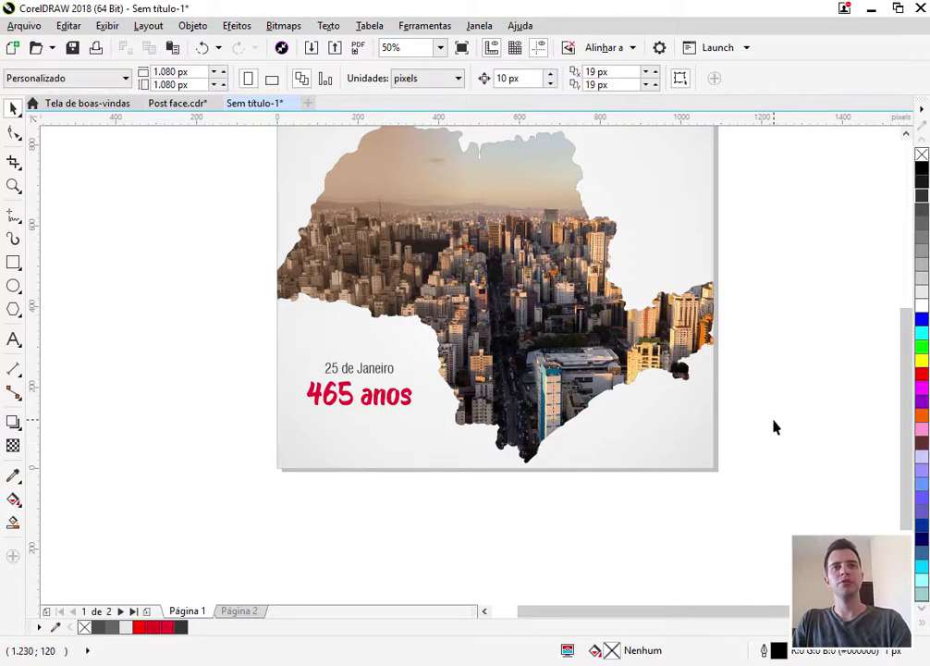
{"action": "key", "text": "F4"}
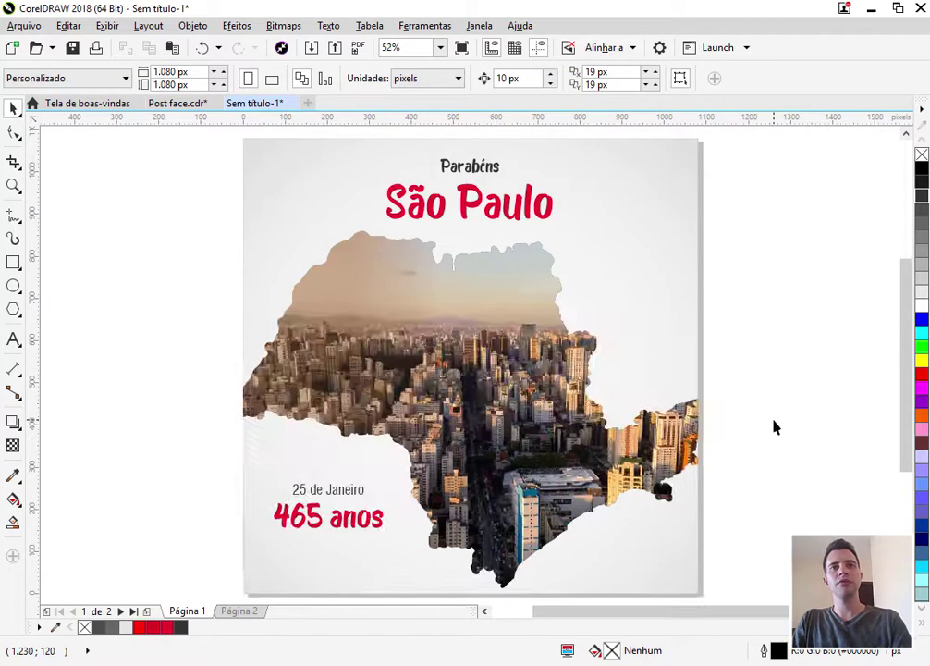
Step: Enlarge "São Paulo" from its centre to about 95.3 pt
{"action": "left_click", "coordinate": [462, 174]}
{"action": "left_click", "coordinate": [504, 220], "text": "ctrl"}
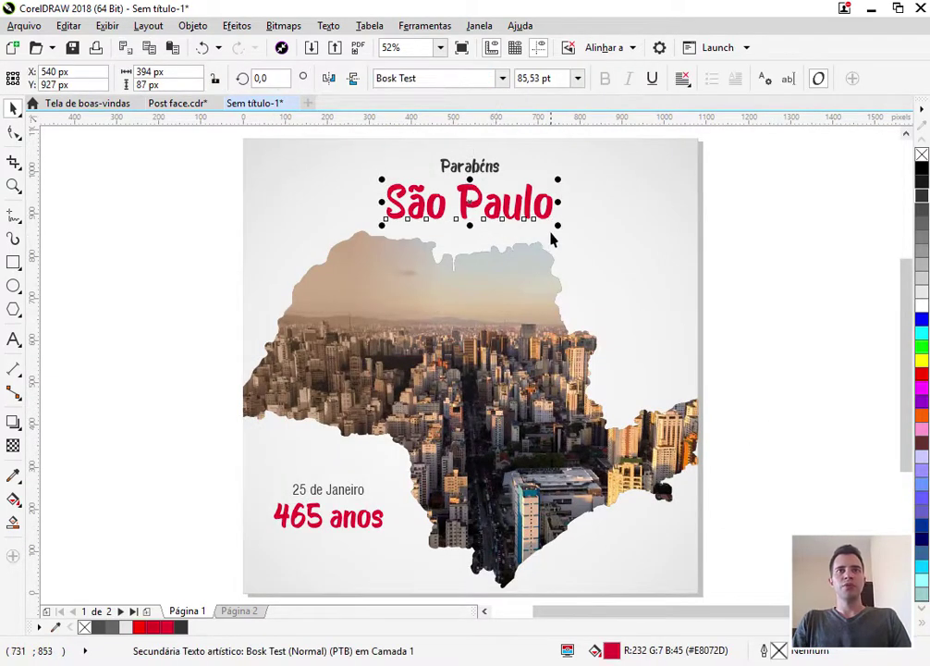
{"action": "left_click_drag", "start_coordinate": [561, 226], "coordinate": [573, 241]}
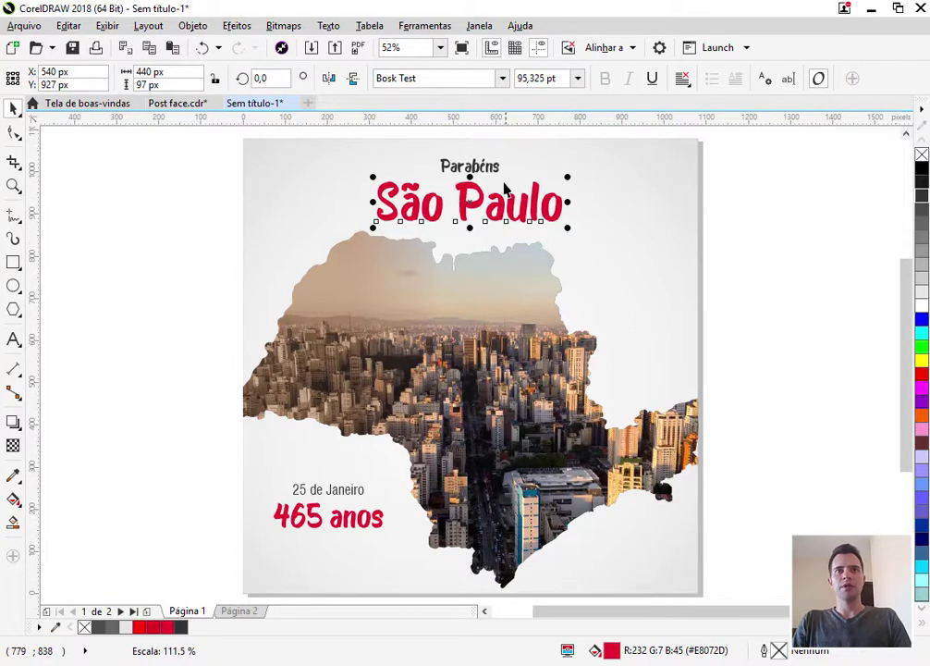
Step: Enlarge "Parabéns" above the city name from its centre to about 37.9 pt
{"action": "left_click", "coordinate": [493, 169], "text": "ctrl"}
{"action": "left_click", "coordinate": [505, 179]}
{"action": "left_click", "coordinate": [491, 170], "text": "ctrl"}
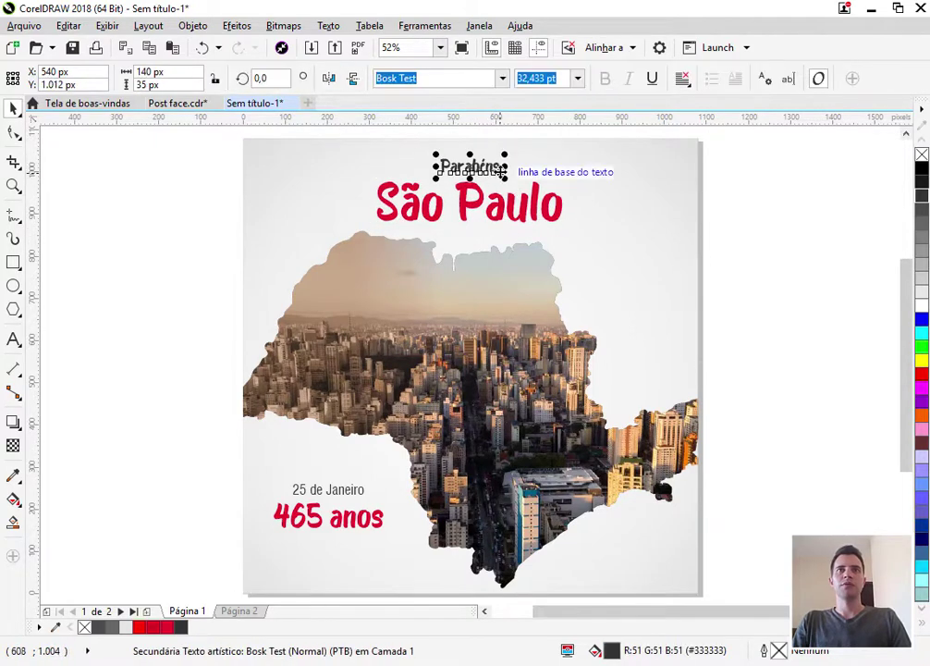
{"action": "left_click_drag", "start_coordinate": [501, 172], "coordinate": [510, 188]}
Step: Try widening the letter spacing of "Parabéns" and return it to the original spacing
{"action": "left_click", "coordinate": [14, 132]}
{"action": "scroll", "coordinate": [439, 148], "scroll_direction": "up", "scroll_amount": 2}
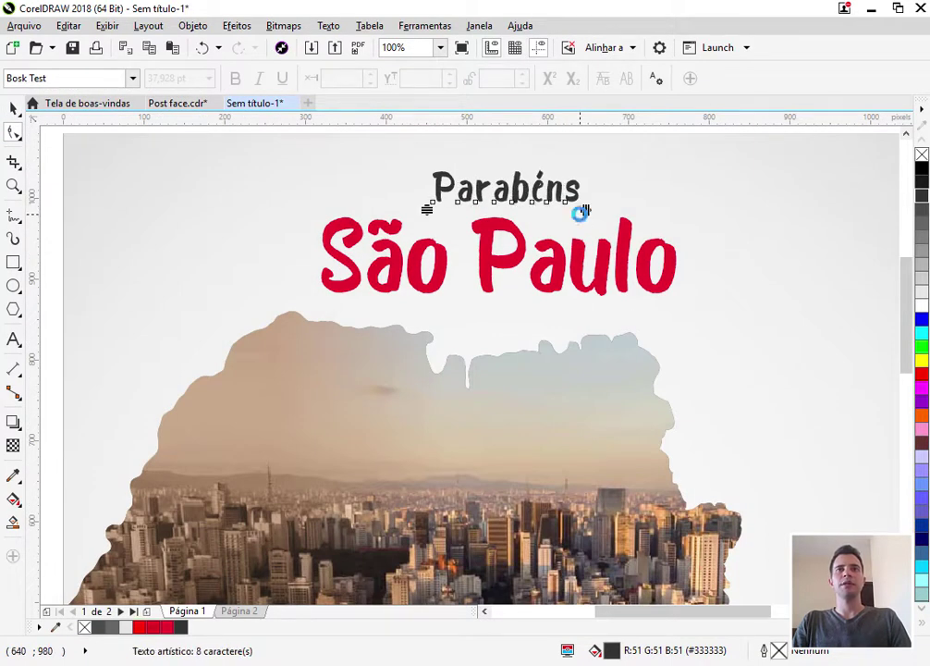
{"action": "key", "text": "ctrl+z"}
{"action": "key", "text": "space"}
{"action": "key", "text": "space"}
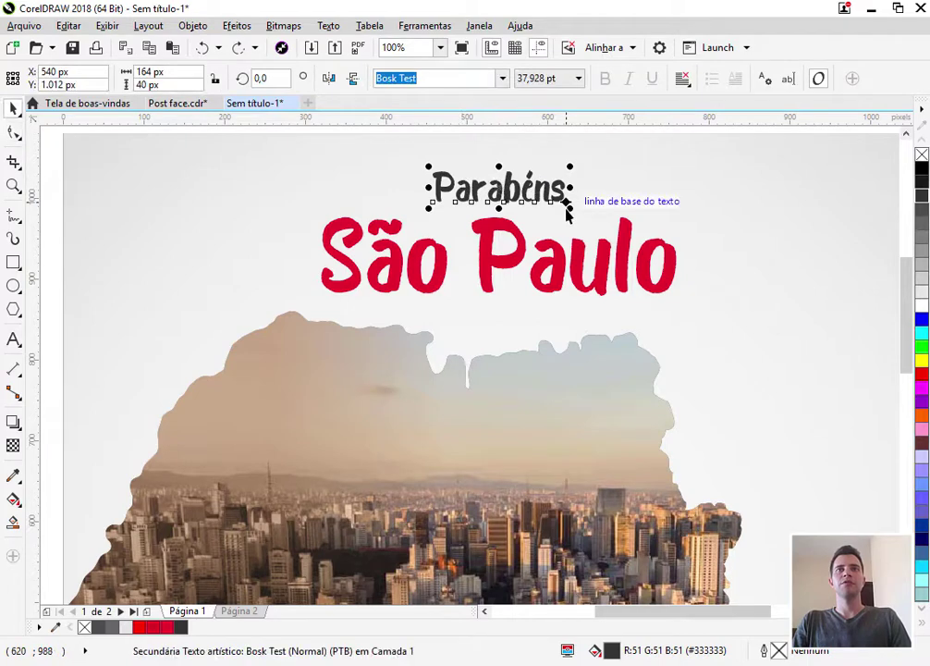
{"action": "left_click_drag", "start_coordinate": [573, 205], "coordinate": [781, 211]}
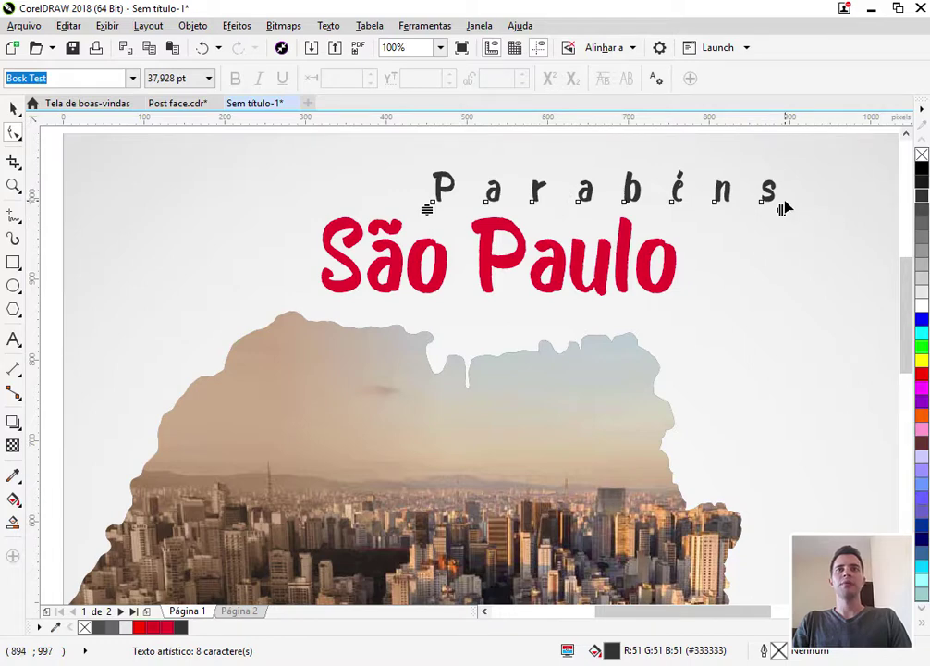
{"action": "left_click_drag", "start_coordinate": [783, 209], "coordinate": [571, 211]}
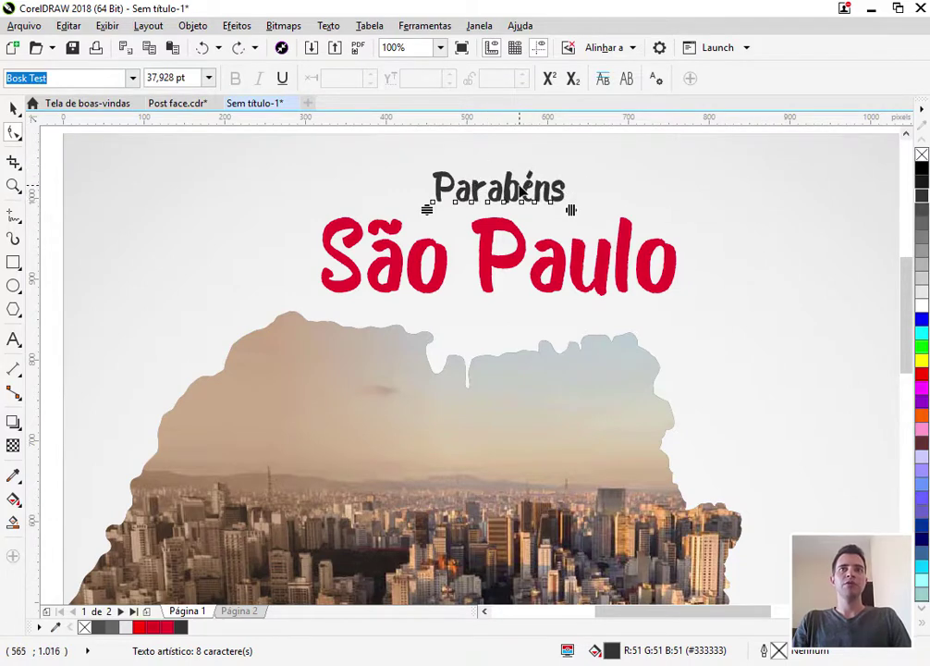
{"action": "key", "text": "space"}
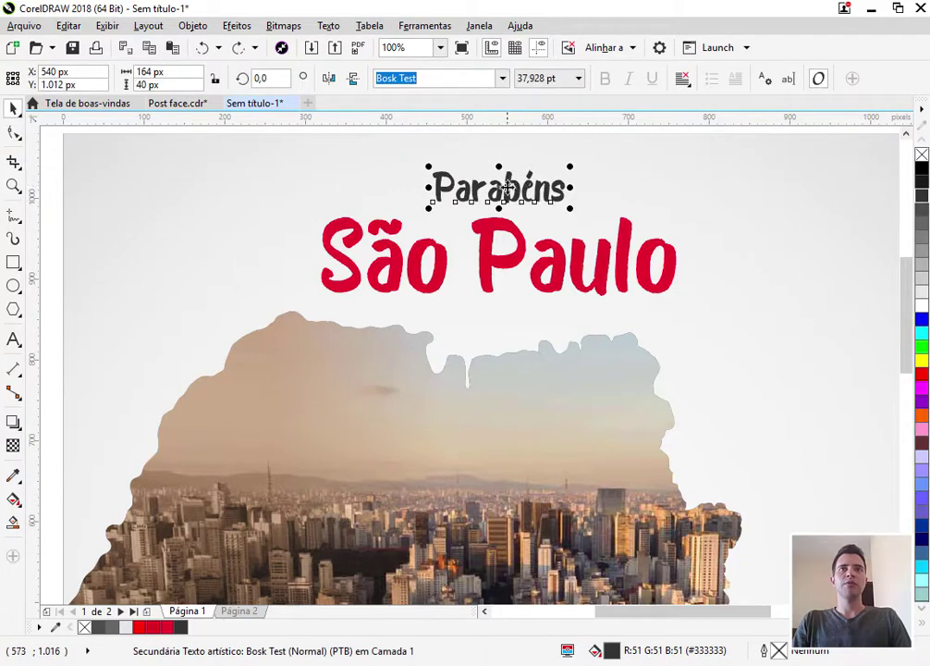
Step: Set the text alignment of "Parabéns" to Centro and slightly widen its letter spacing evenly from the middle
{"action": "left_click", "coordinate": [684, 82]}
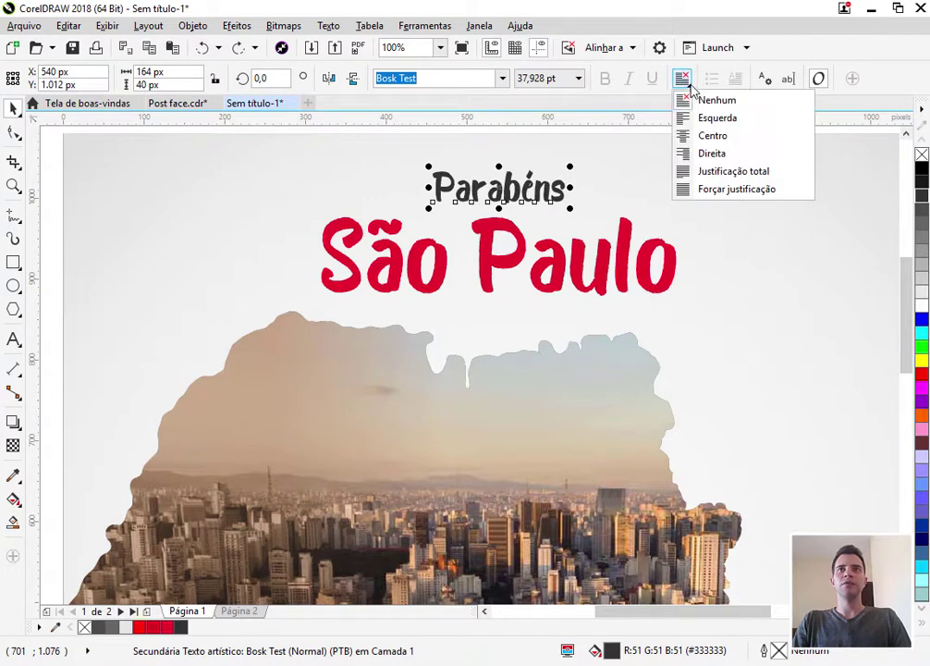
{"action": "left_click", "coordinate": [697, 137]}
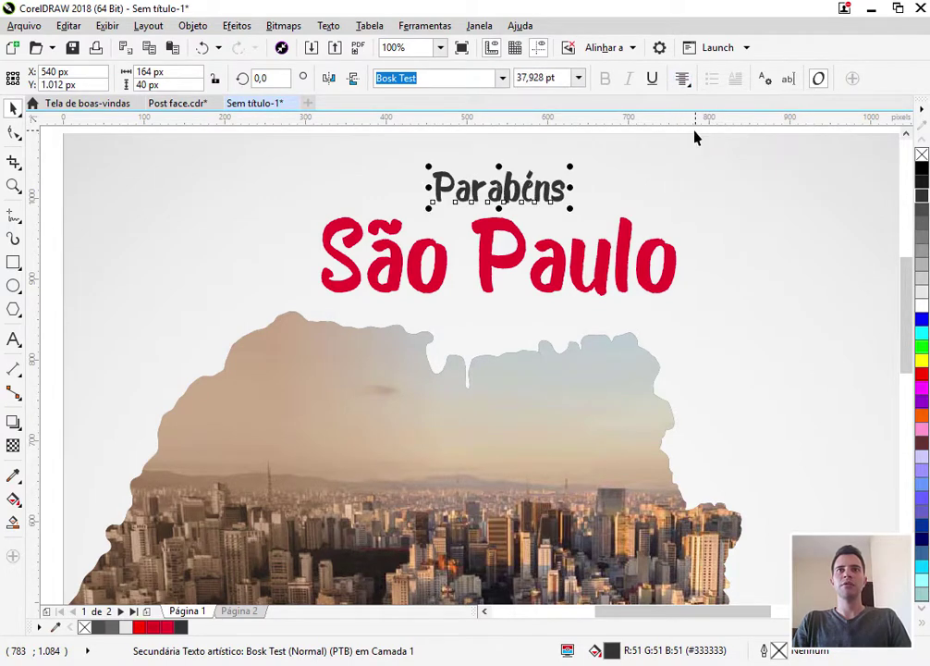
{"action": "left_click", "coordinate": [14, 133]}
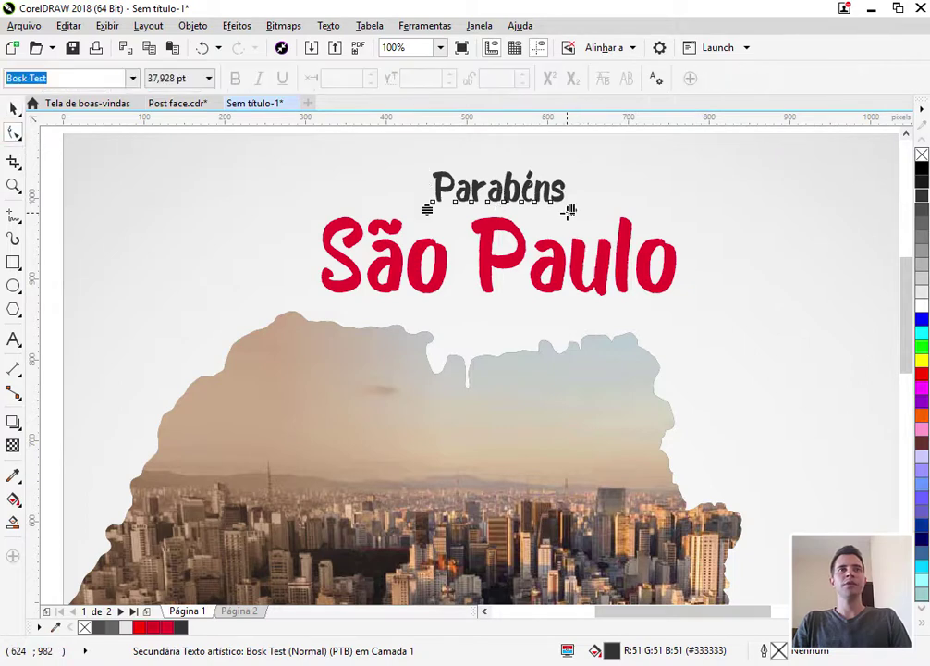
{"action": "left_click_drag", "start_coordinate": [572, 210], "coordinate": [599, 215]}
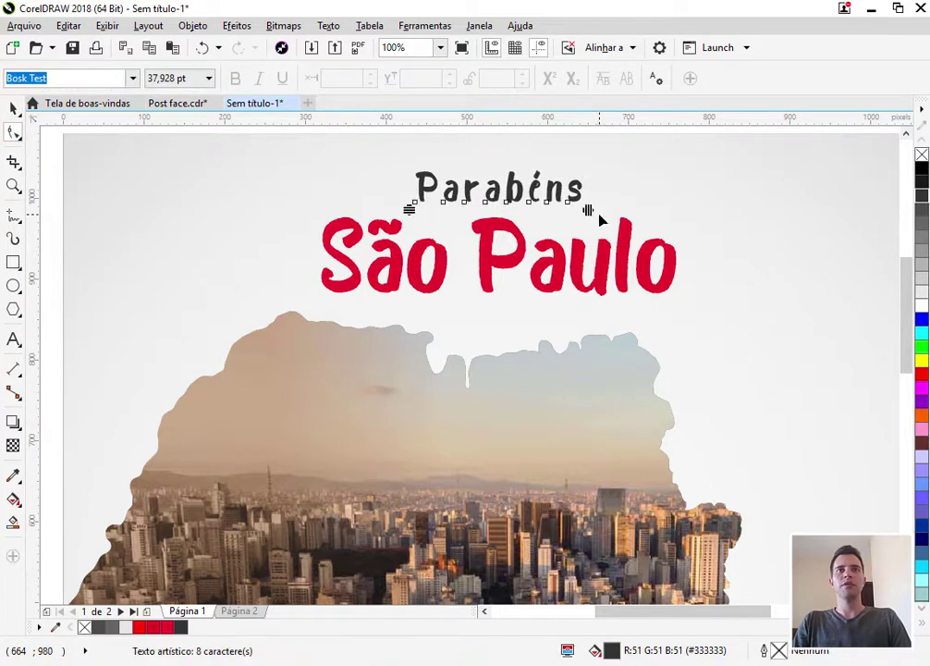
{"action": "key", "text": "space"}
{"action": "scroll", "coordinate": [472, 259], "scroll_direction": "down", "scroll_amount": 2}
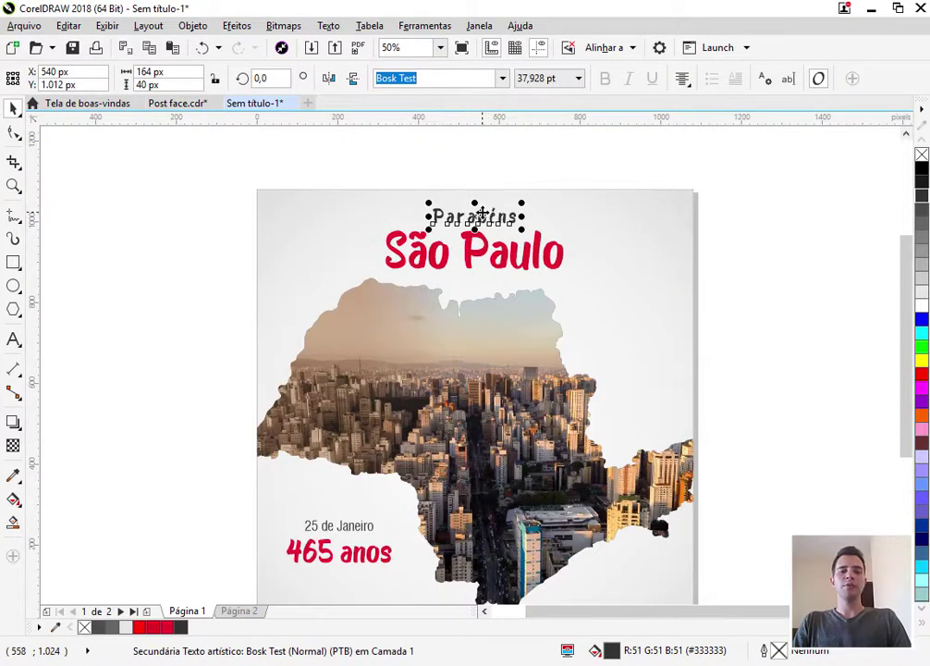
{"action": "scroll", "coordinate": [481, 213], "scroll_direction": "up", "scroll_amount": 4}
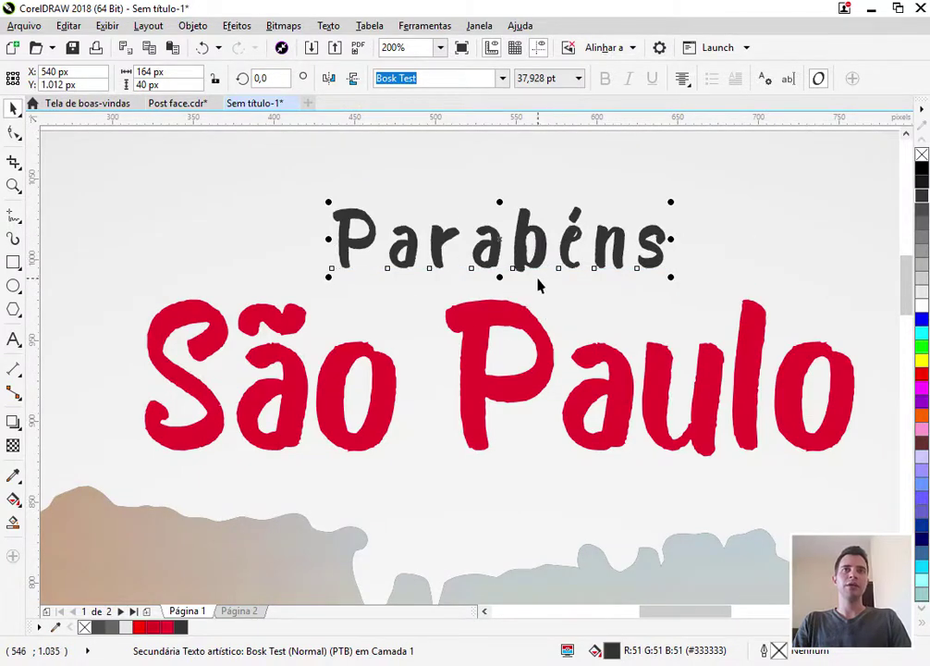
{"action": "scroll", "coordinate": [412, 298], "scroll_direction": "down", "scroll_amount": 2}
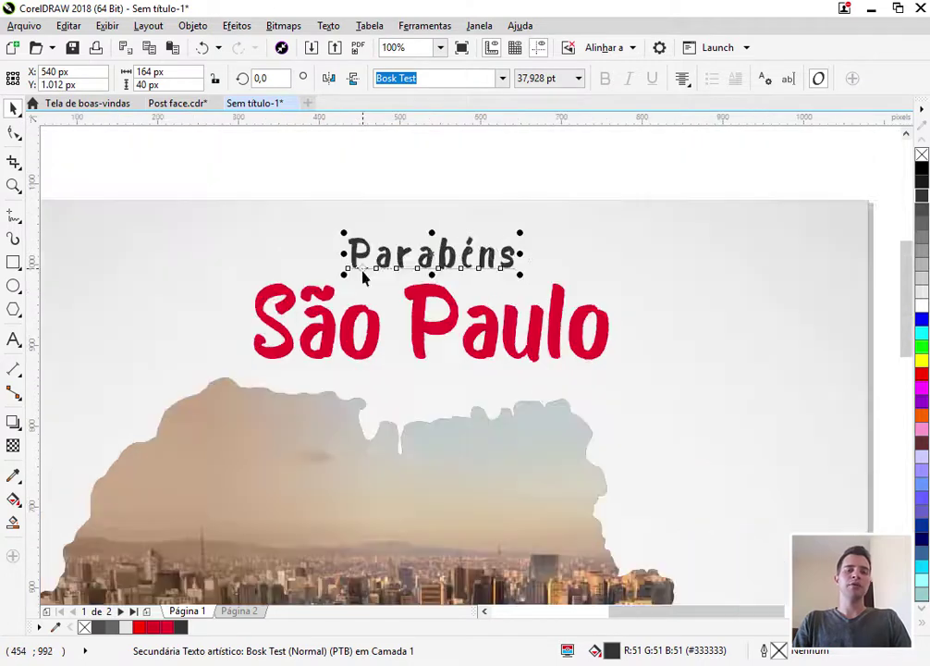
{"action": "left_click", "coordinate": [454, 163]}
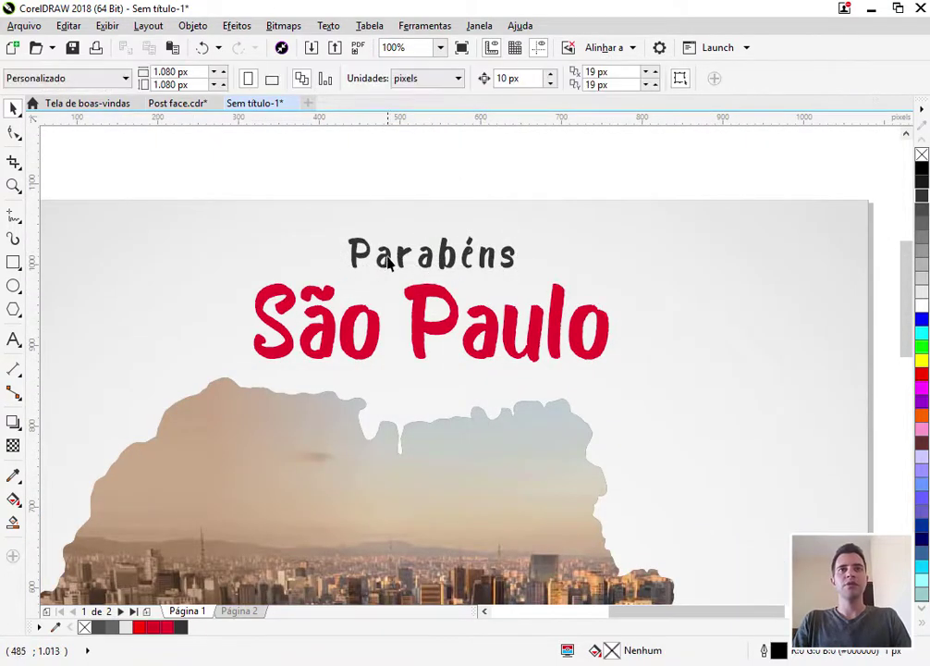
Step: Open the contents of the background rectangle's PowerClip for editing
{"action": "scroll", "coordinate": [472, 222], "scroll_direction": "down", "scroll_amount": 2}
{"action": "scroll", "coordinate": [467, 205], "scroll_direction": "up", "scroll_amount": 1}
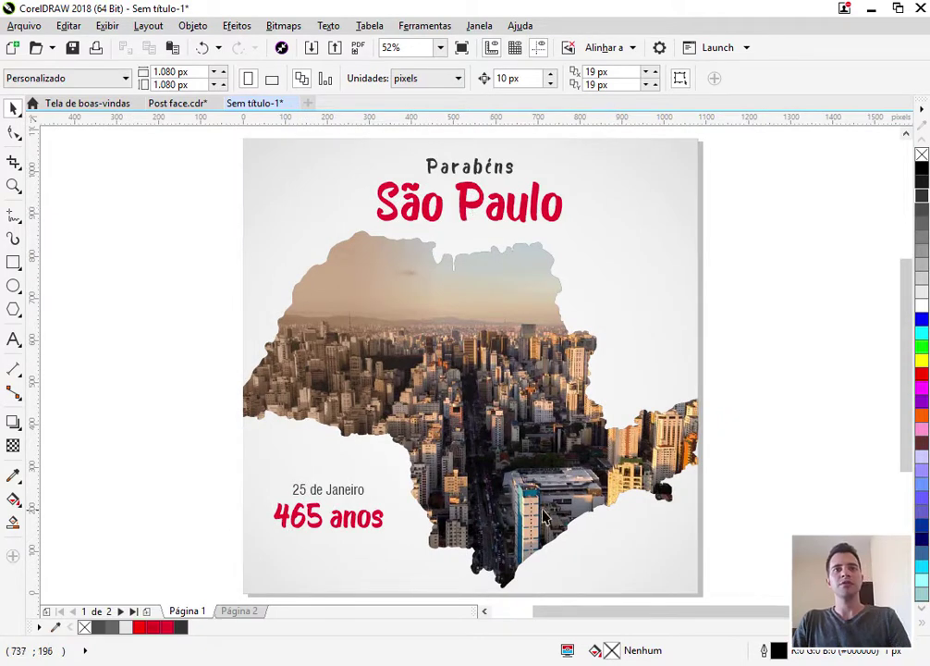
{"action": "left_click", "coordinate": [545, 485]}
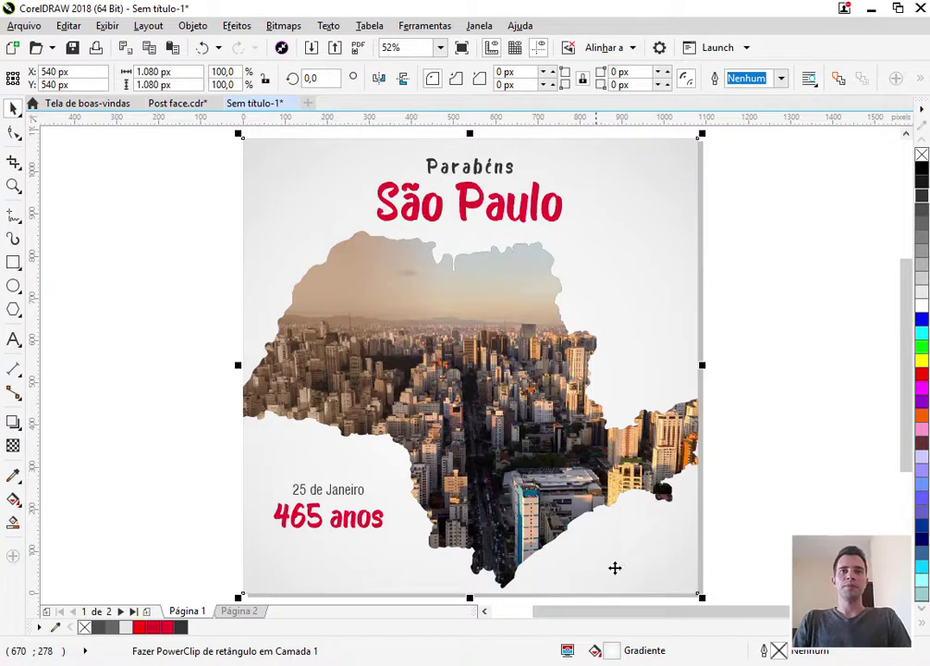
{"action": "left_click", "coordinate": [767, 525]}
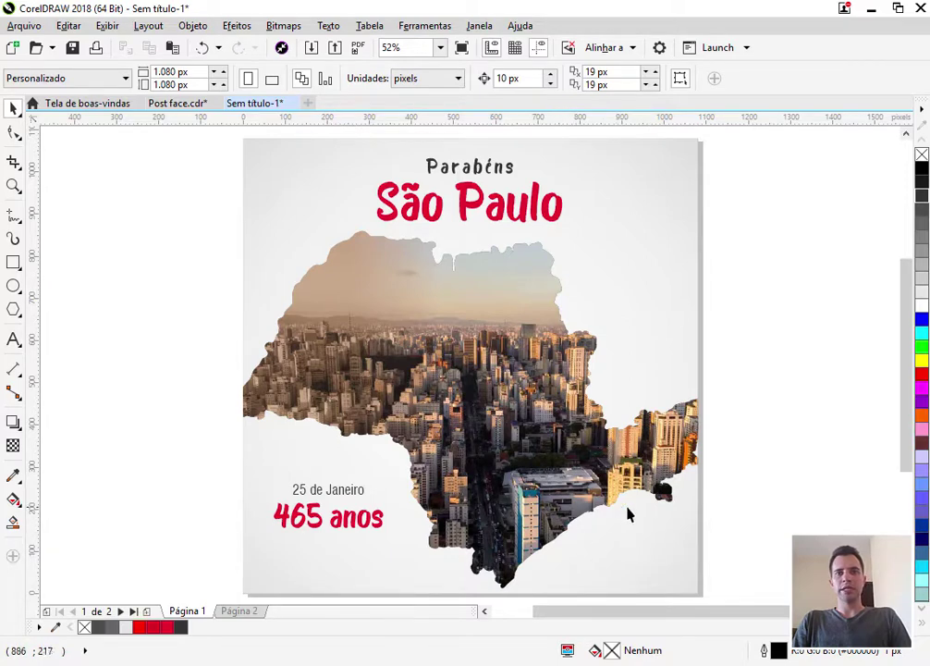
{"action": "left_click", "coordinate": [554, 458]}
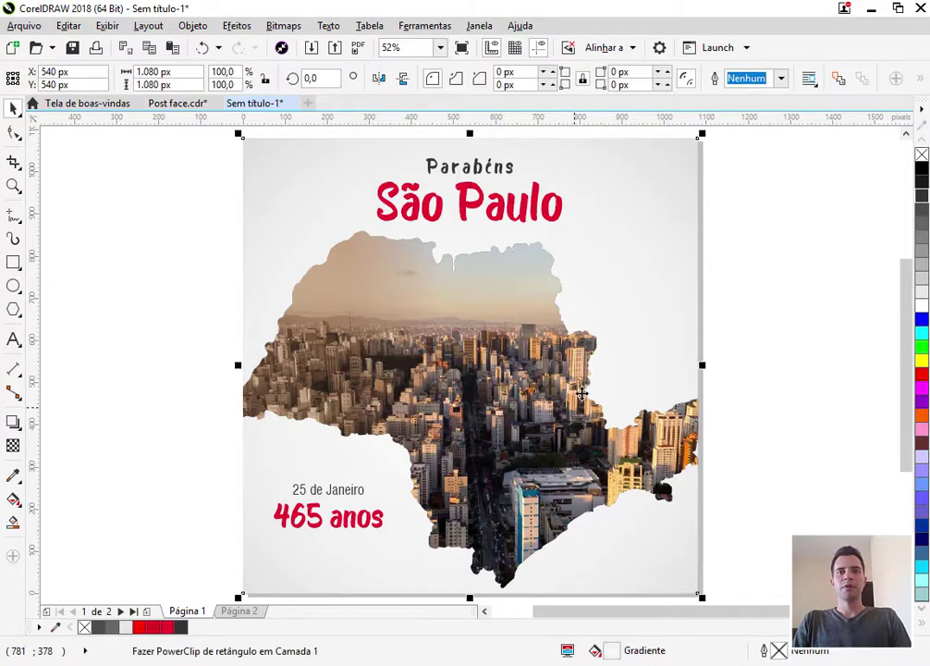
{"action": "left_click_drag", "start_coordinate": [907, 331], "coordinate": [915, 370]}
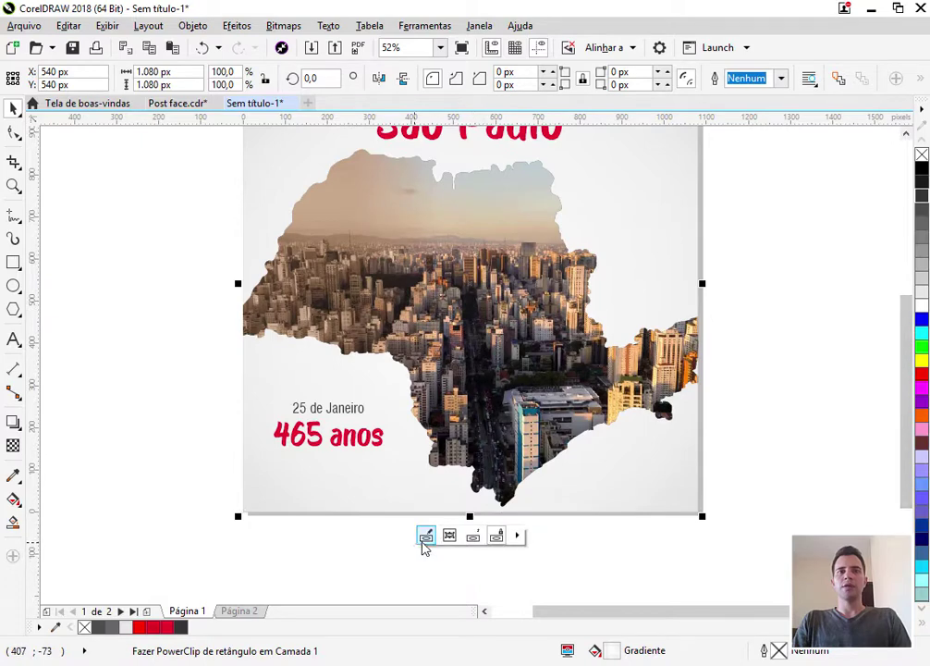
{"action": "left_click", "coordinate": [424, 540]}
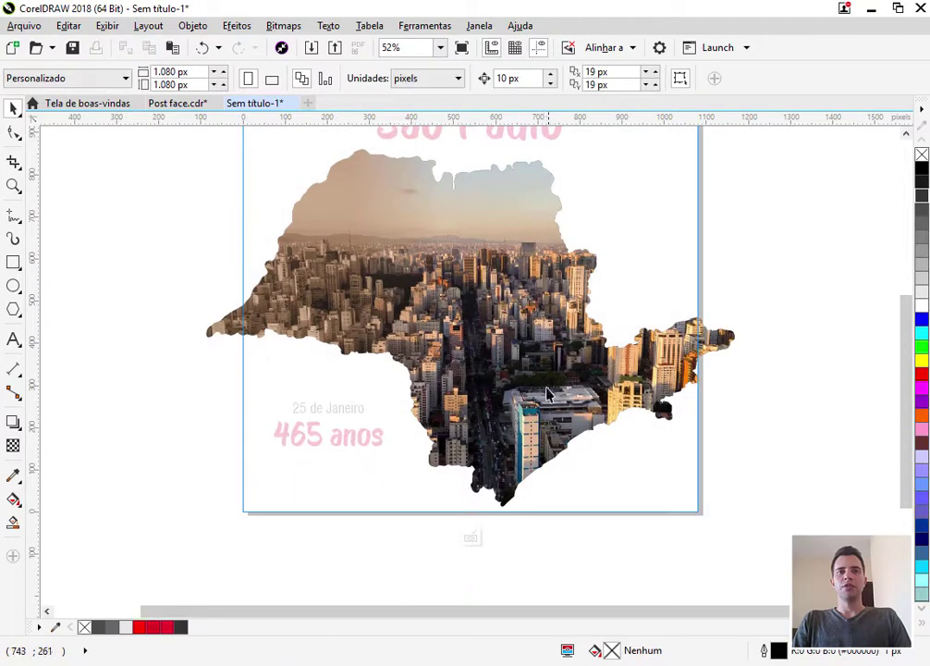
Step: Apply a drop shadow to the São Paulo state silhouette with the preset "Plano inferior direito"
{"action": "left_click", "coordinate": [431, 309]}
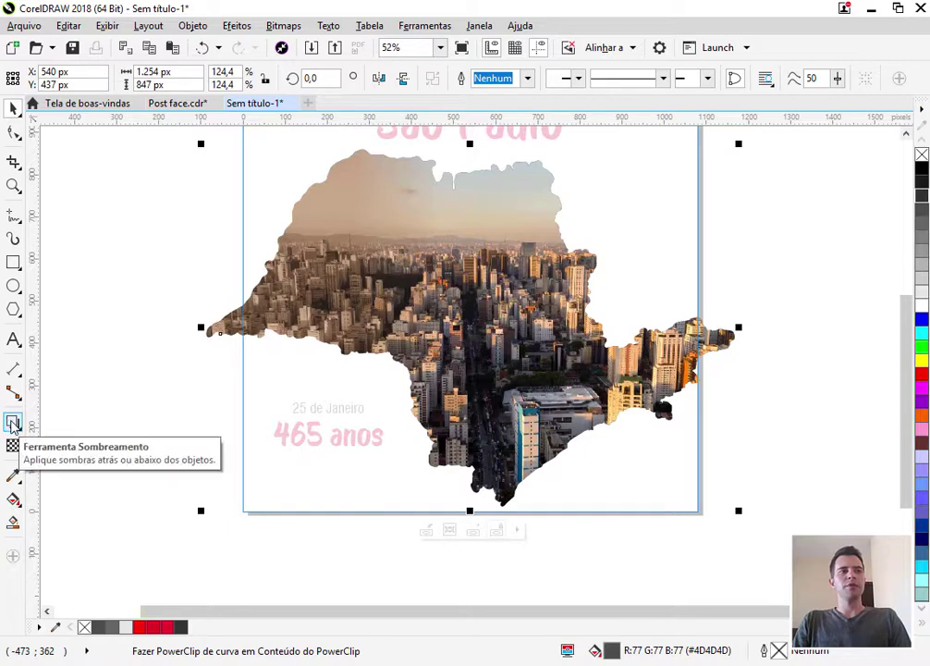
{"action": "left_click", "coordinate": [13, 422]}
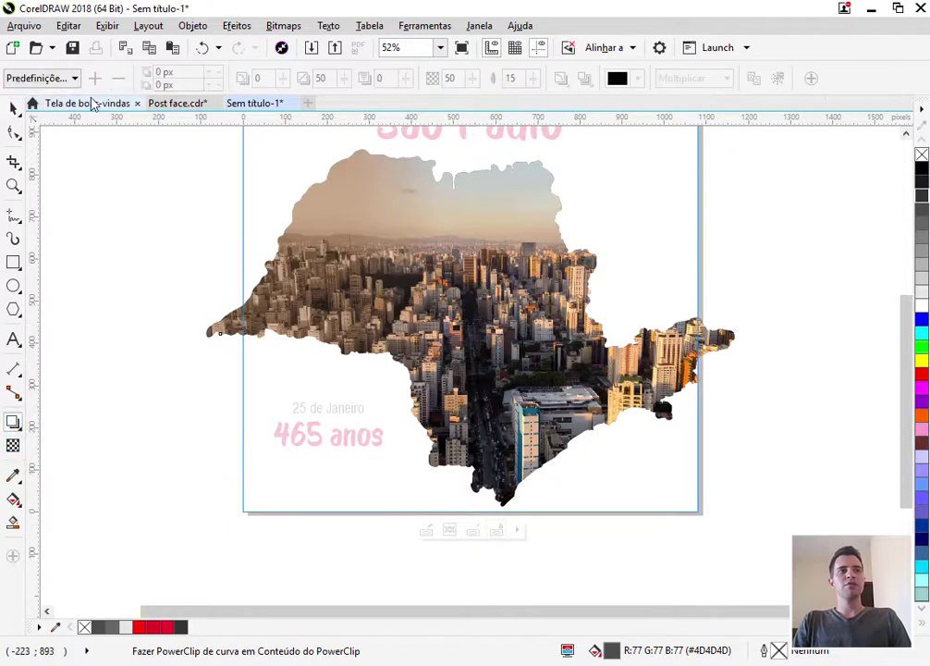
{"action": "left_click", "coordinate": [44, 78]}
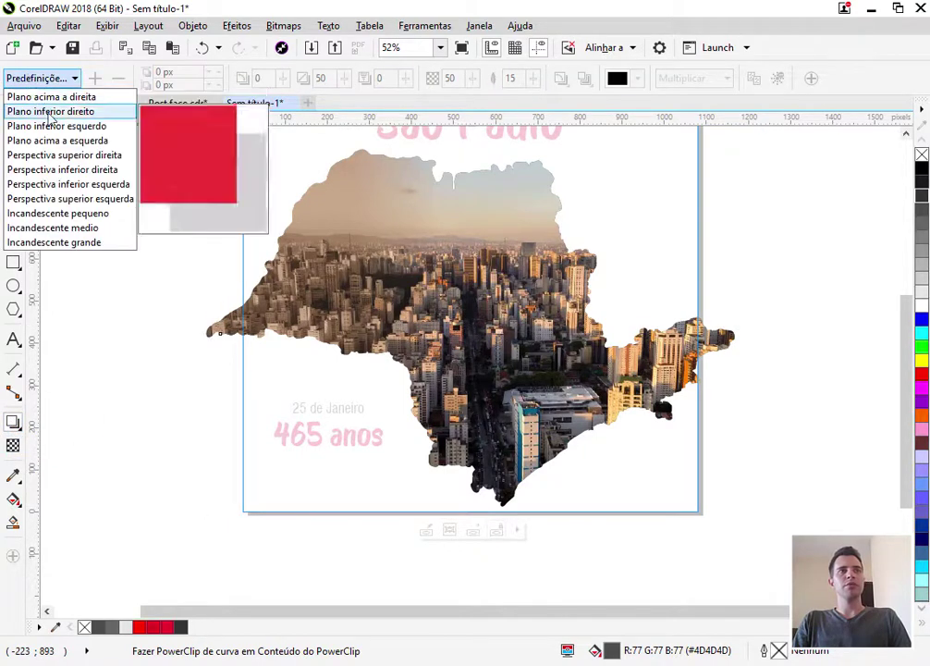
{"action": "left_click", "coordinate": [61, 111]}
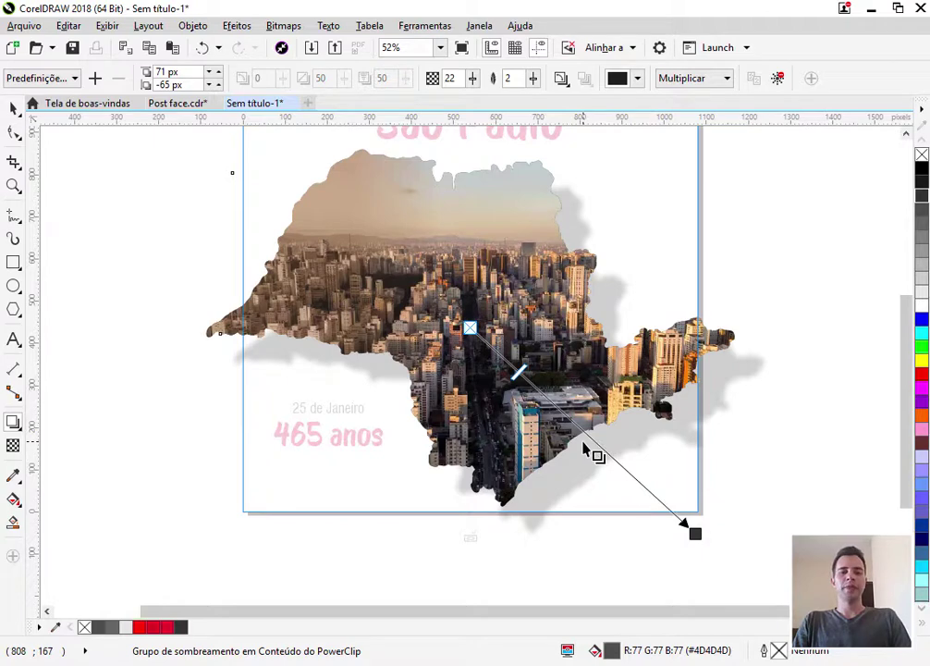
Step: Bring the state silhouette's drop shadow in to an offset of 5 px by -6 px and lower its opacity to 12
{"action": "scroll", "coordinate": [687, 521], "scroll_direction": "up", "scroll_amount": 1}
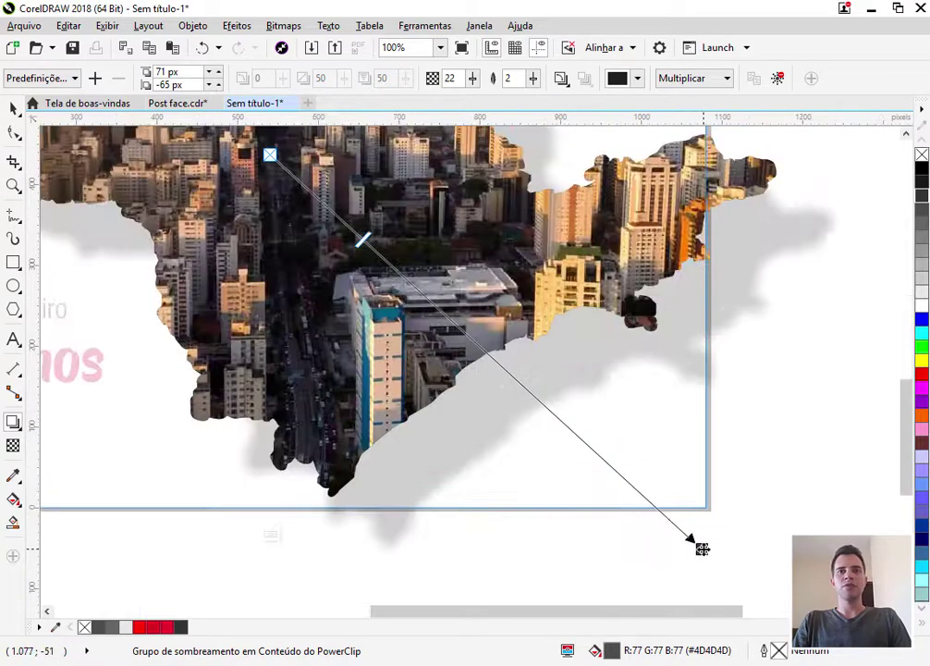
{"action": "left_click_drag", "start_coordinate": [700, 549], "coordinate": [596, 501]}
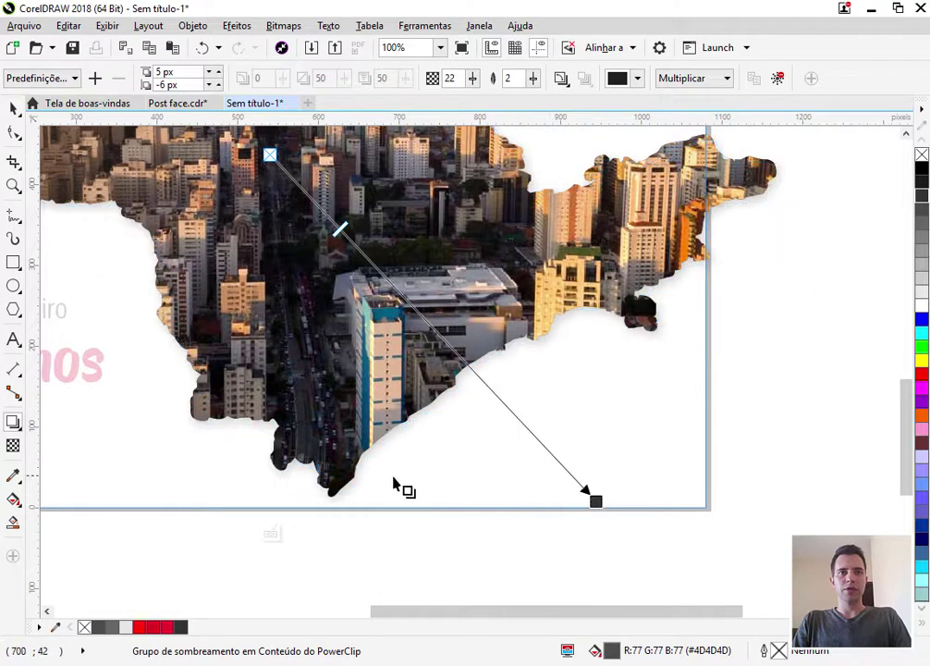
{"action": "left_click_drag", "start_coordinate": [477, 82], "coordinate": [471, 83]}
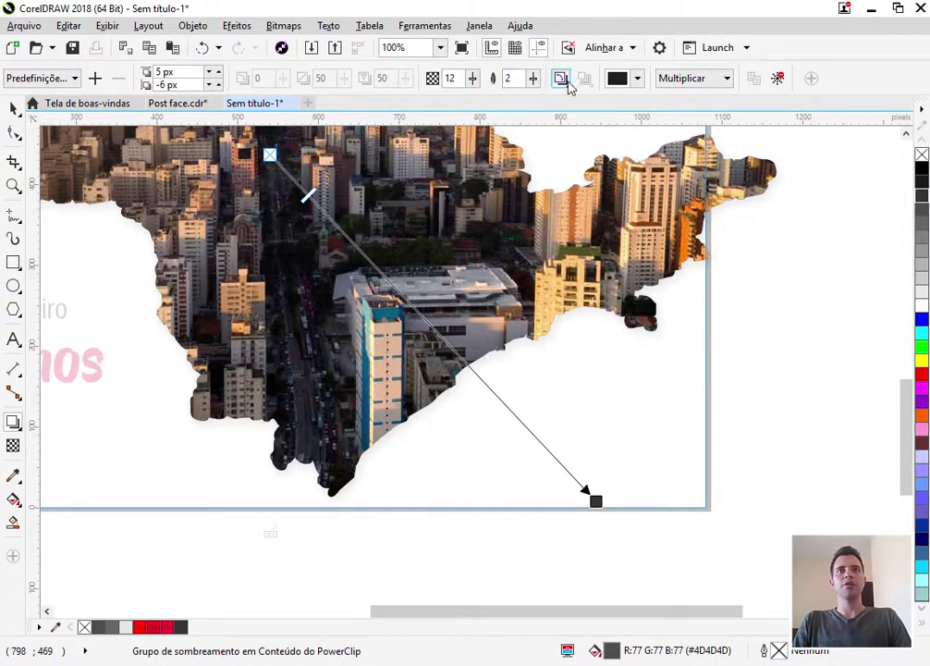
{"action": "left_click", "coordinate": [14, 110]}
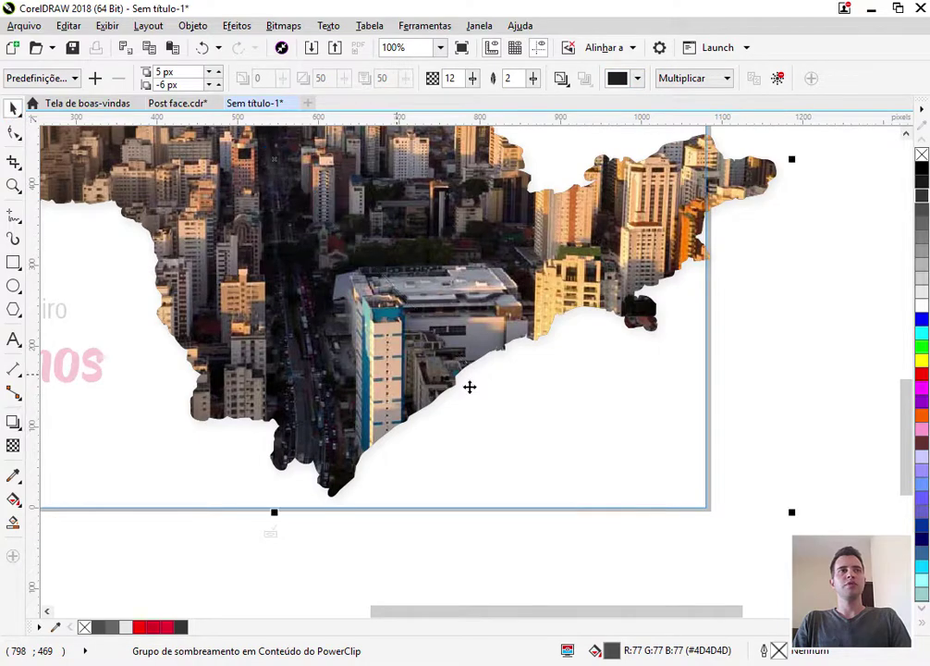
Step: Finish editing the PowerClip contents and fit the whole page in view
{"action": "left_click", "coordinate": [494, 482]}
{"action": "scroll", "coordinate": [495, 483], "scroll_direction": "down", "scroll_amount": 2}
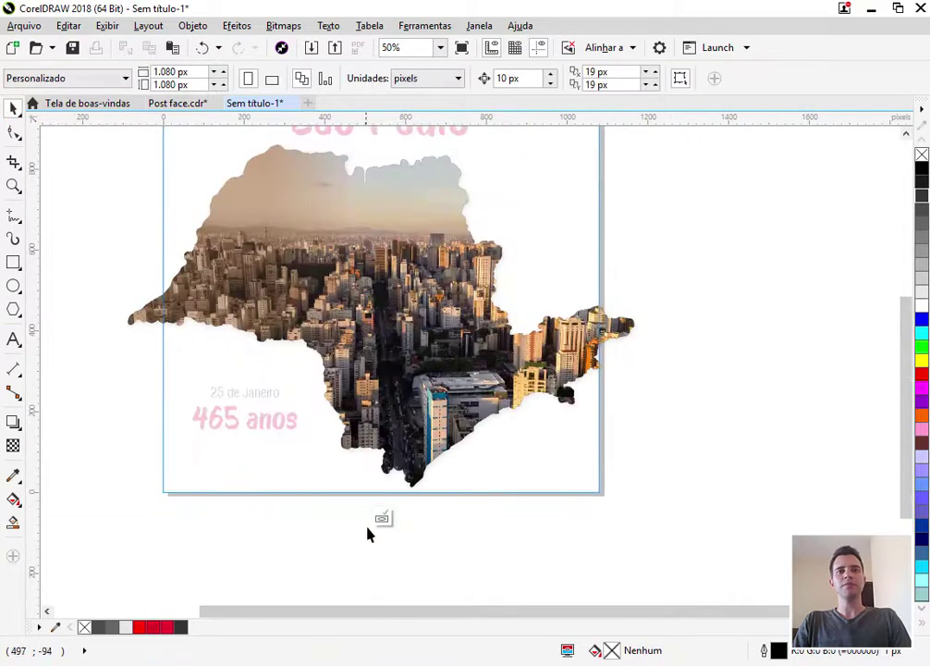
{"action": "left_click", "coordinate": [383, 519]}
{"action": "left_click", "coordinate": [737, 380]}
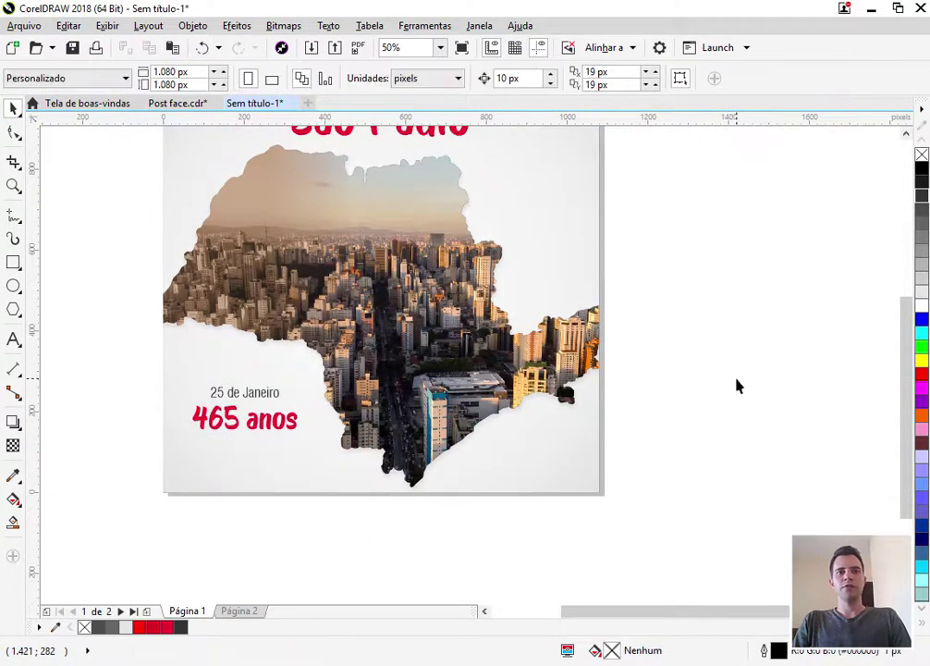
{"action": "key", "text": "shift+F4"}
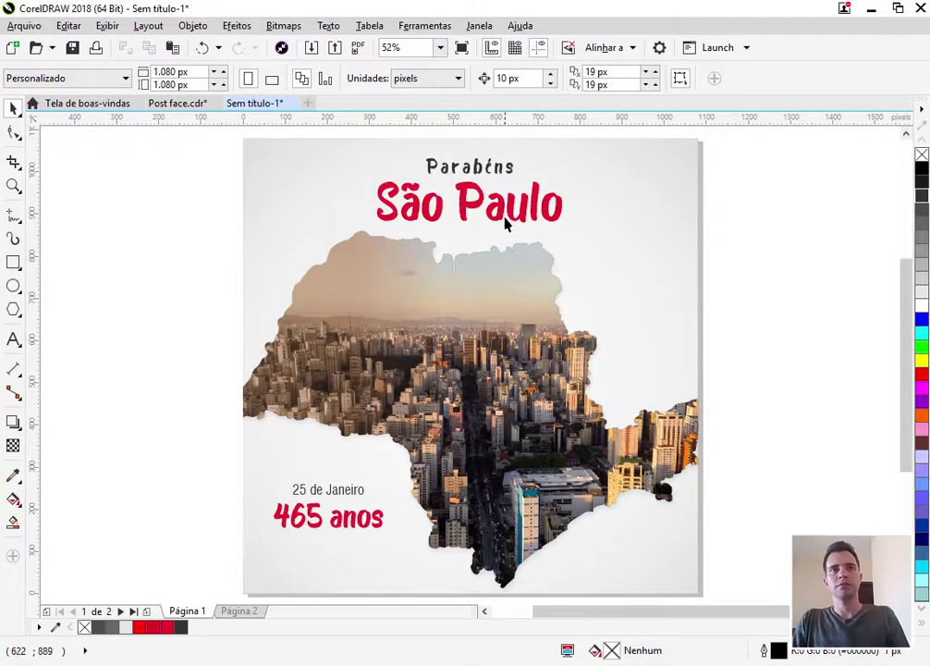
Step: Ungroup all objects of the "Parabéns São Paulo" title and select only the "São Paulo" text
{"action": "left_click", "coordinate": [535, 220]}
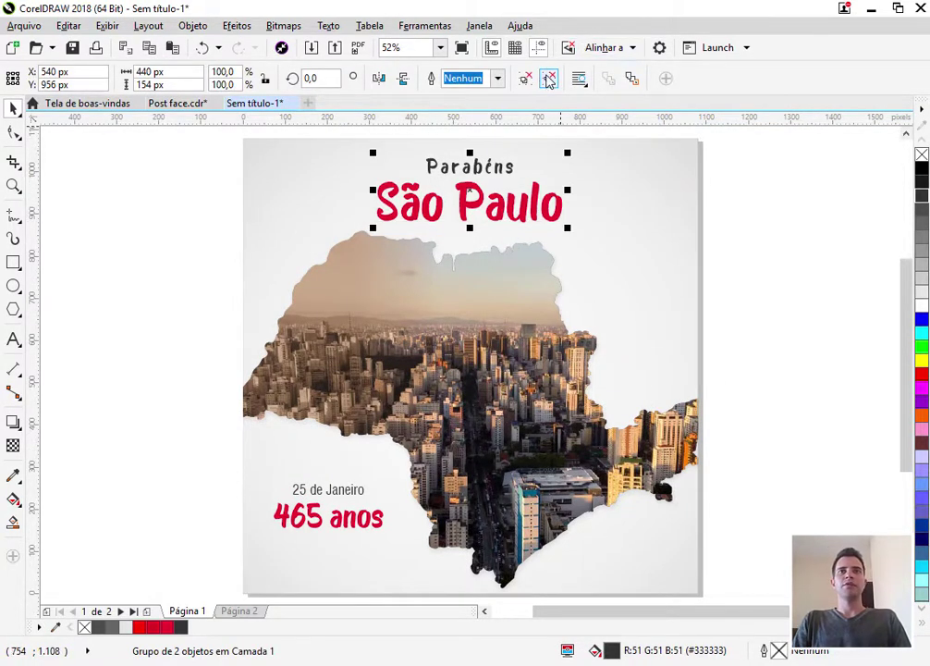
{"action": "left_click", "coordinate": [549, 79]}
{"action": "left_click", "coordinate": [747, 285]}
{"action": "left_click", "coordinate": [466, 199]}
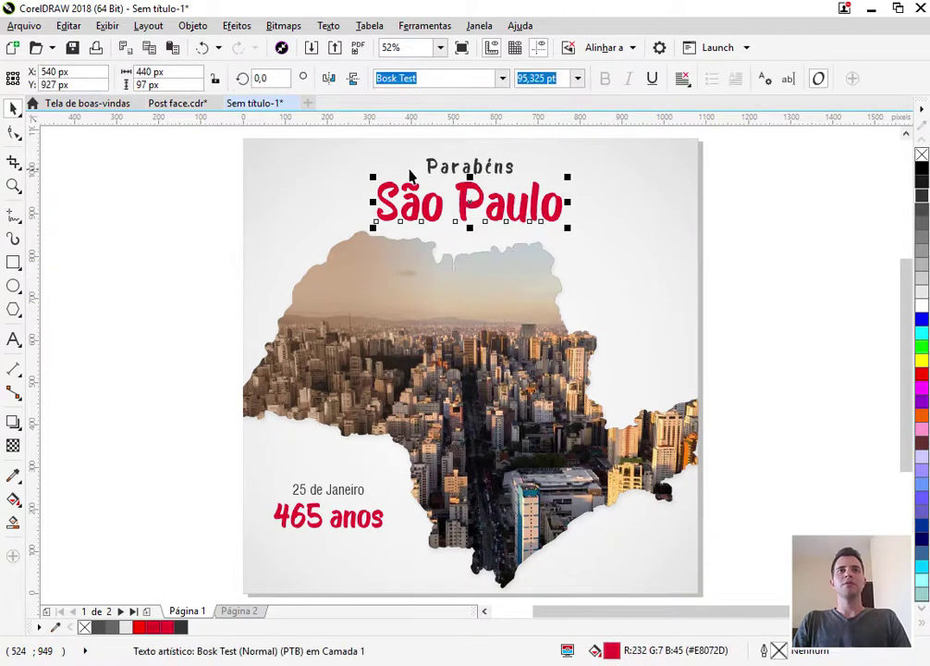
{"action": "scroll", "coordinate": [348, 147], "scroll_direction": "up", "scroll_amount": 5}
{"action": "scroll", "coordinate": [197, 343], "scroll_direction": "down", "scroll_amount": 1}
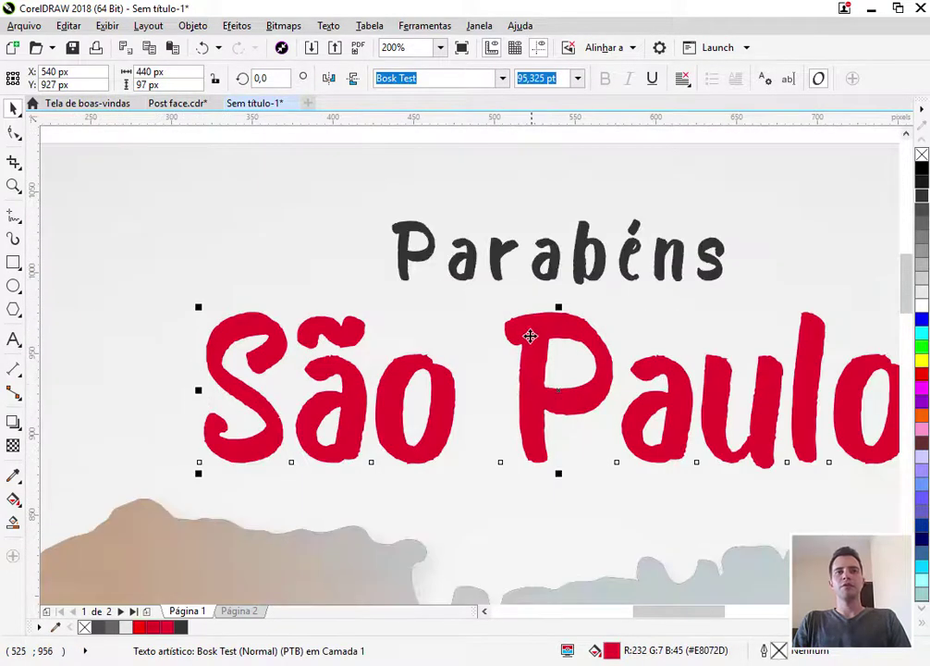
{"action": "scroll", "coordinate": [530, 336], "scroll_direction": "down", "scroll_amount": 1}
{"action": "left_click_drag", "start_coordinate": [507, 326], "coordinate": [516, 416]}
{"action": "right_click", "coordinate": [516, 416]}
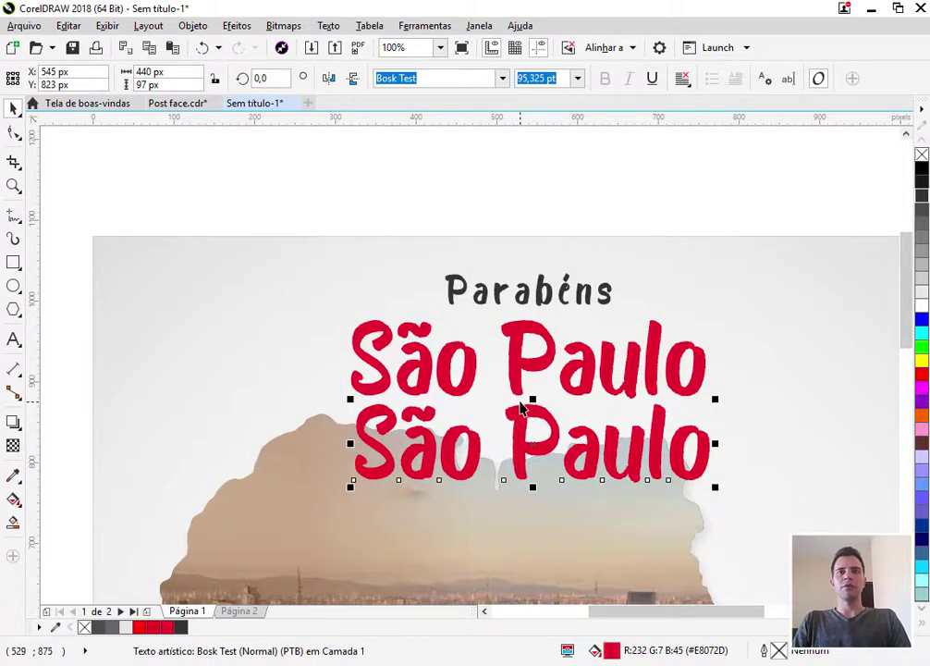
{"action": "key", "text": "ctrl+z"}
Step: Duplicate the "São Paulo" text below the original and fill the copy with pure red (#FF0000)
{"action": "left_click_drag", "start_coordinate": [515, 339], "coordinate": [532, 446]}
{"action": "right_click", "coordinate": [526, 448]}
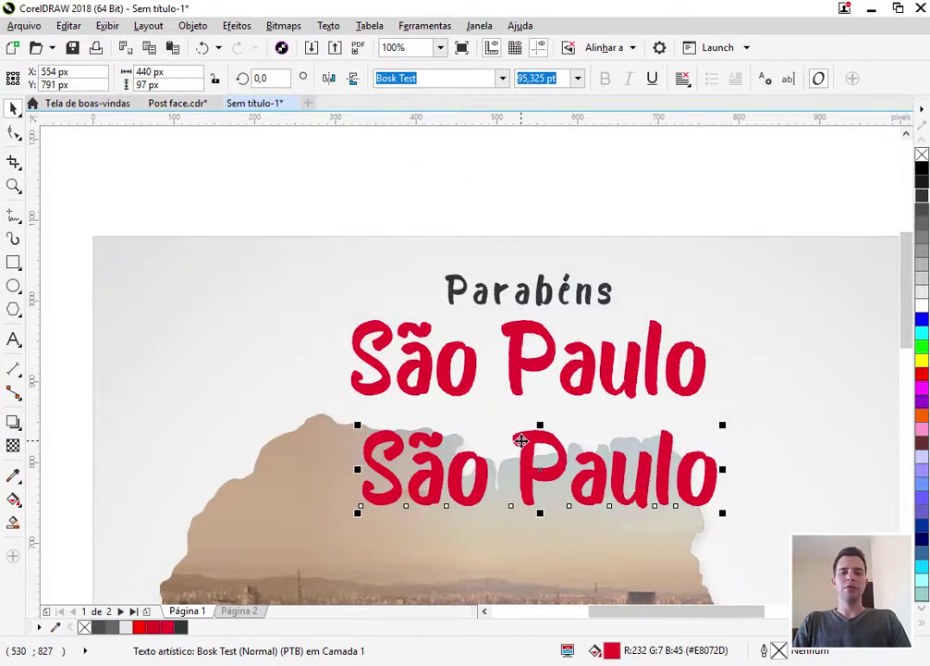
{"action": "left_click", "coordinate": [921, 373]}
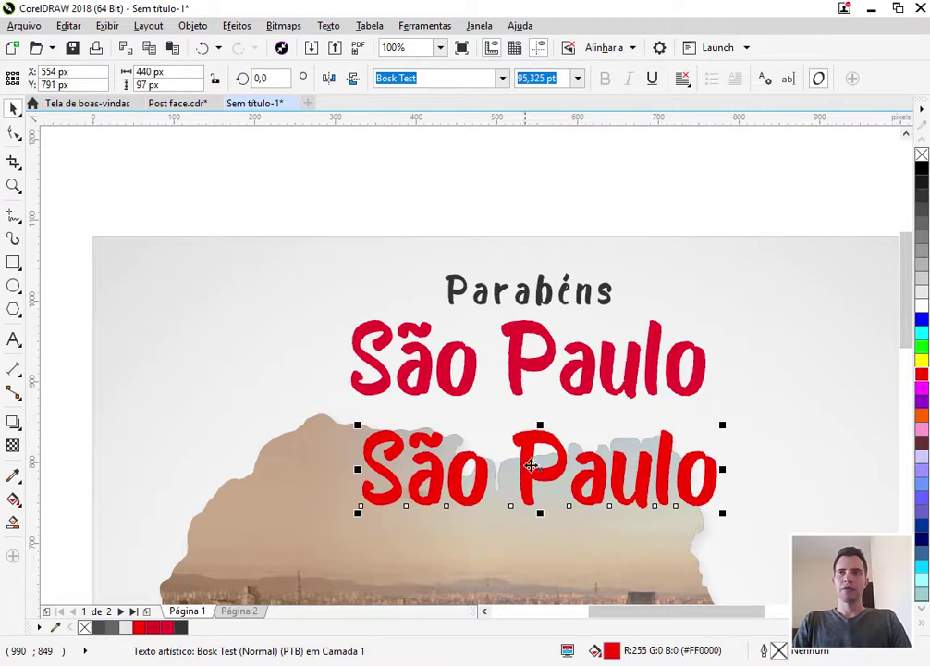
Step: Move the red copy up against the original and apply a -90° linear transparency fading its letters out downwards
{"action": "left_click_drag", "start_coordinate": [524, 438], "coordinate": [506, 402]}
{"action": "scroll", "coordinate": [517, 390], "scroll_direction": "up", "scroll_amount": 3}
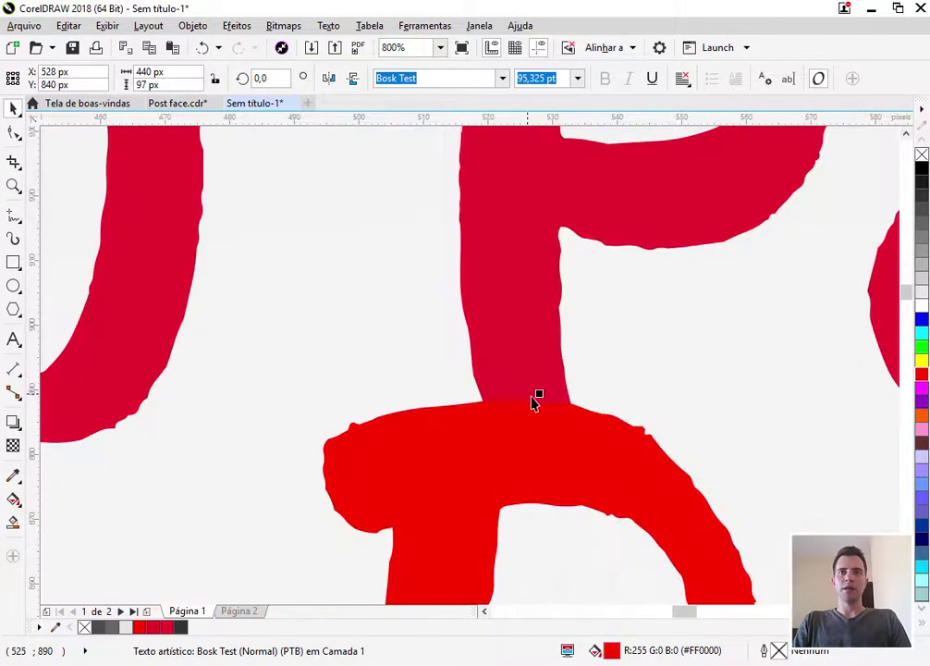
{"action": "scroll", "coordinate": [351, 275], "scroll_direction": "down", "scroll_amount": 2}
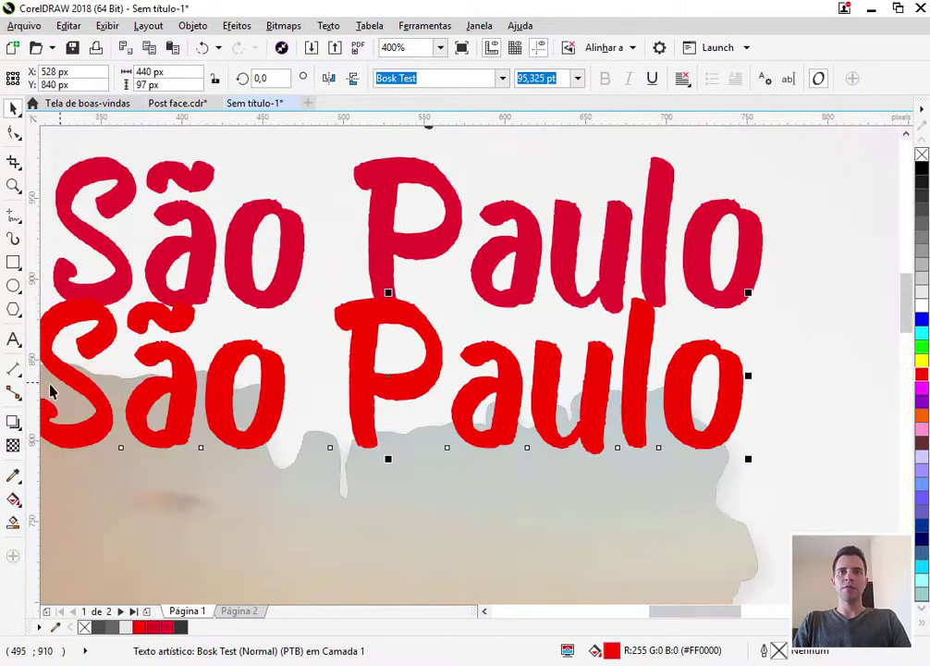
{"action": "left_click", "coordinate": [12, 446]}
{"action": "scroll", "coordinate": [386, 325], "scroll_direction": "up", "scroll_amount": 1}
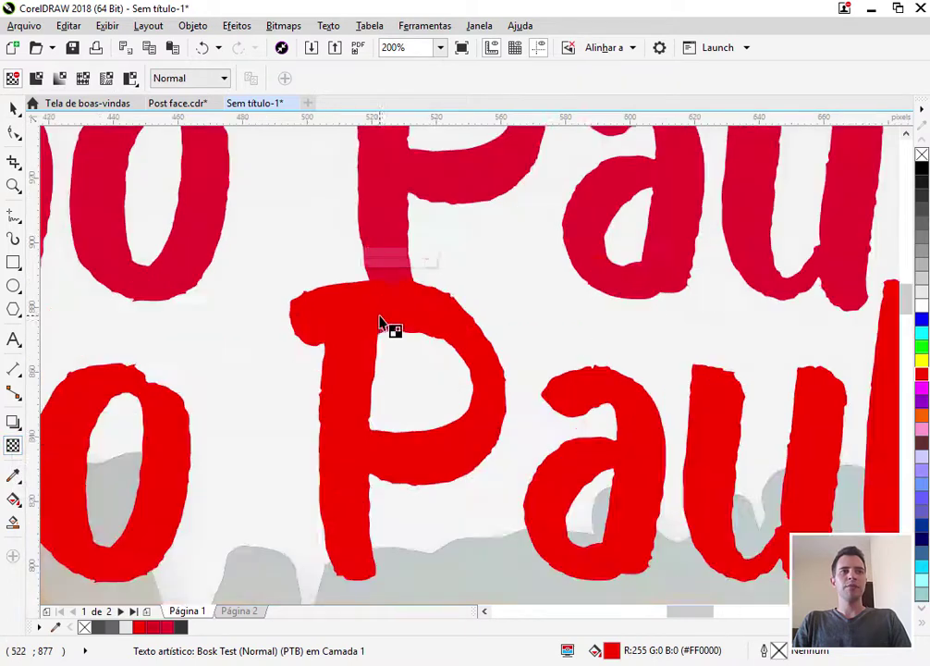
{"action": "left_click_drag", "start_coordinate": [587, 266], "coordinate": [592, 459]}
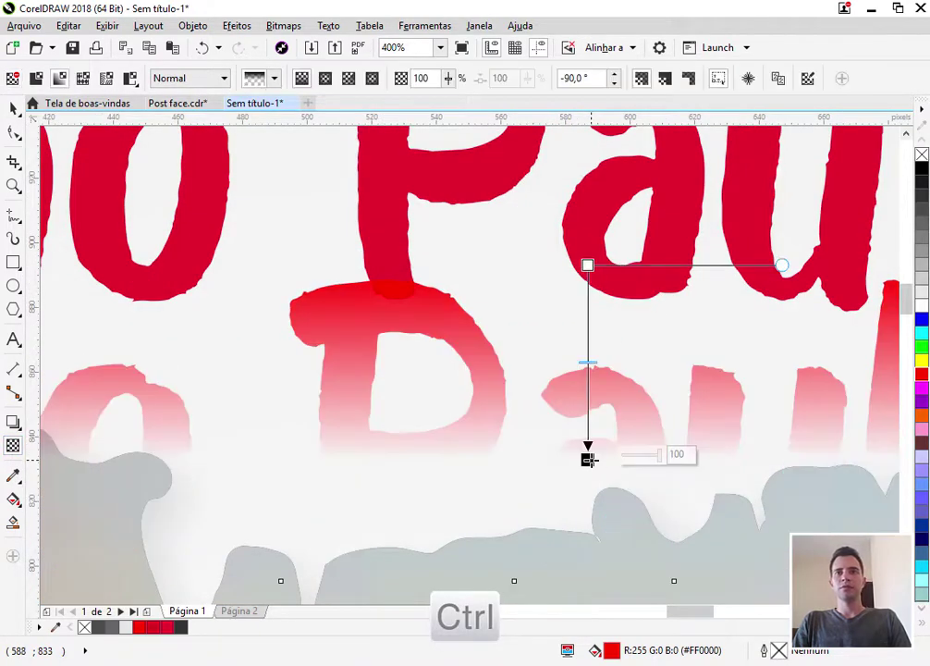
{"action": "scroll", "coordinate": [558, 450], "scroll_direction": "down", "scroll_amount": 1}
{"action": "key", "text": "space"}
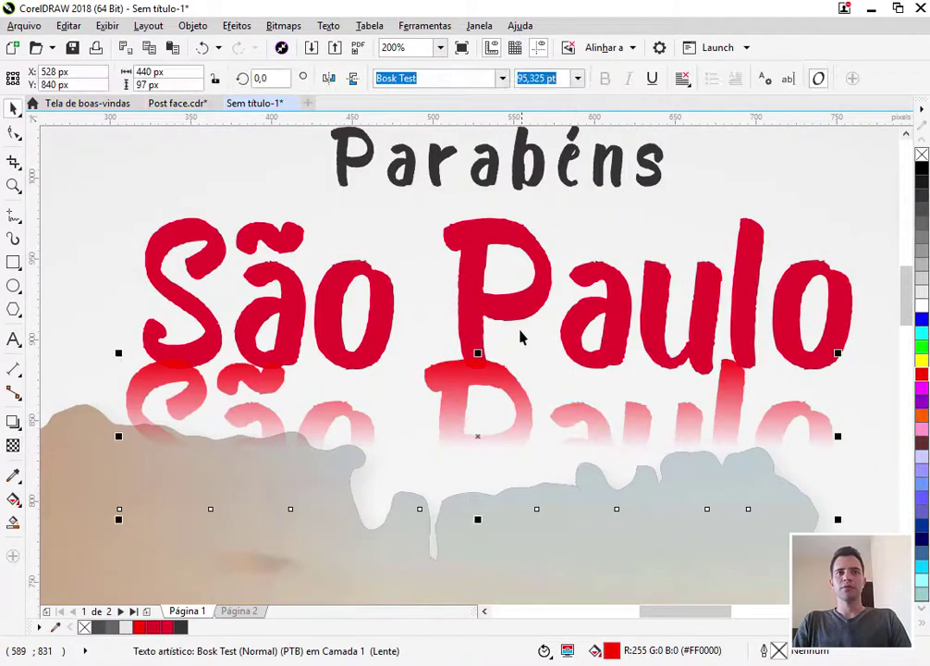
Step: Align the red "São Paulo" copy to the original text's horizontal and vertical centres, then deselect both
{"action": "left_click", "coordinate": [474, 273], "text": "shift"}
{"action": "key", "text": "c"}
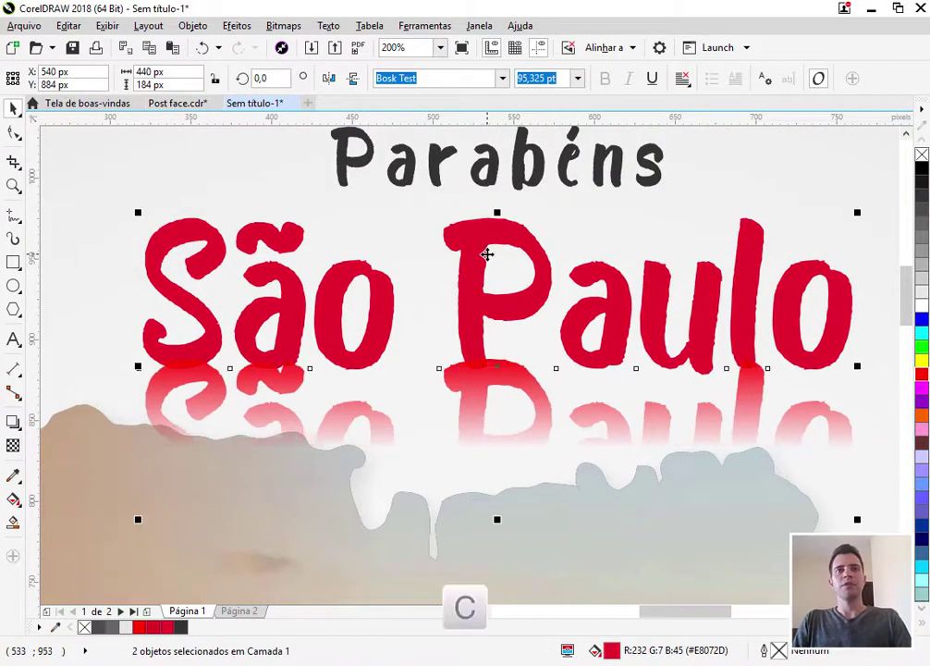
{"action": "key", "text": "e"}
{"action": "scroll", "coordinate": [293, 239], "scroll_direction": "down", "scroll_amount": 1}
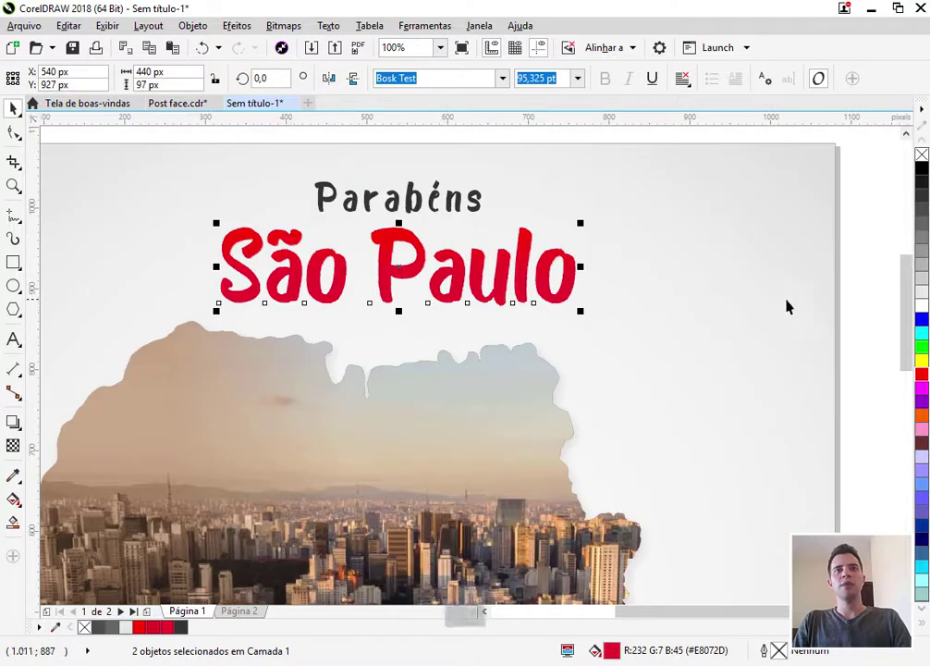
{"action": "left_click", "coordinate": [850, 372]}
Step: Slightly shorten the red copy's linear transparency and shift its midpoint upward so the fade happens sooner
{"action": "scroll", "coordinate": [369, 241], "scroll_direction": "up", "scroll_amount": 2}
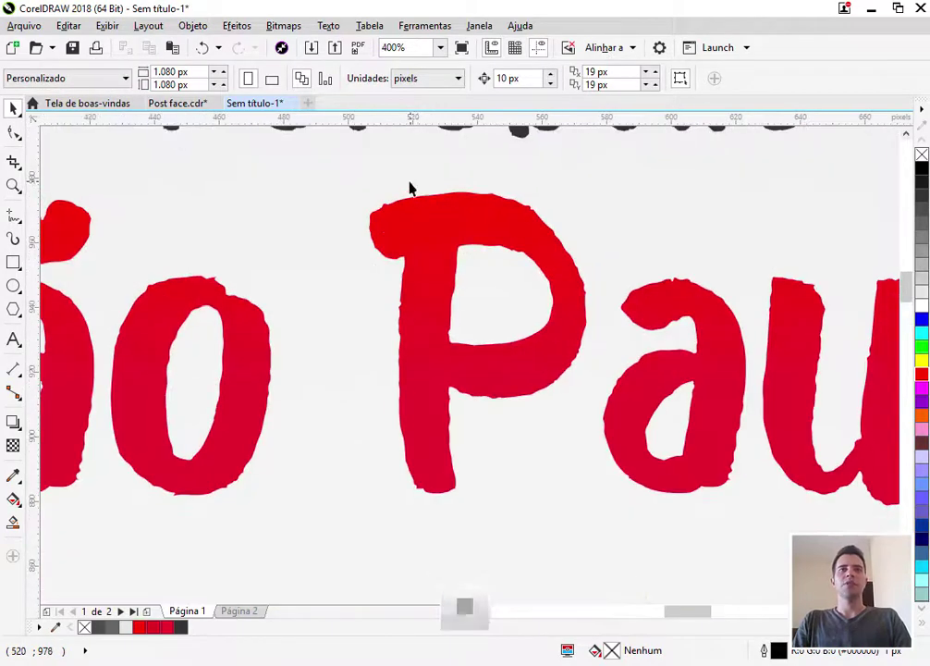
{"action": "left_click", "coordinate": [442, 245]}
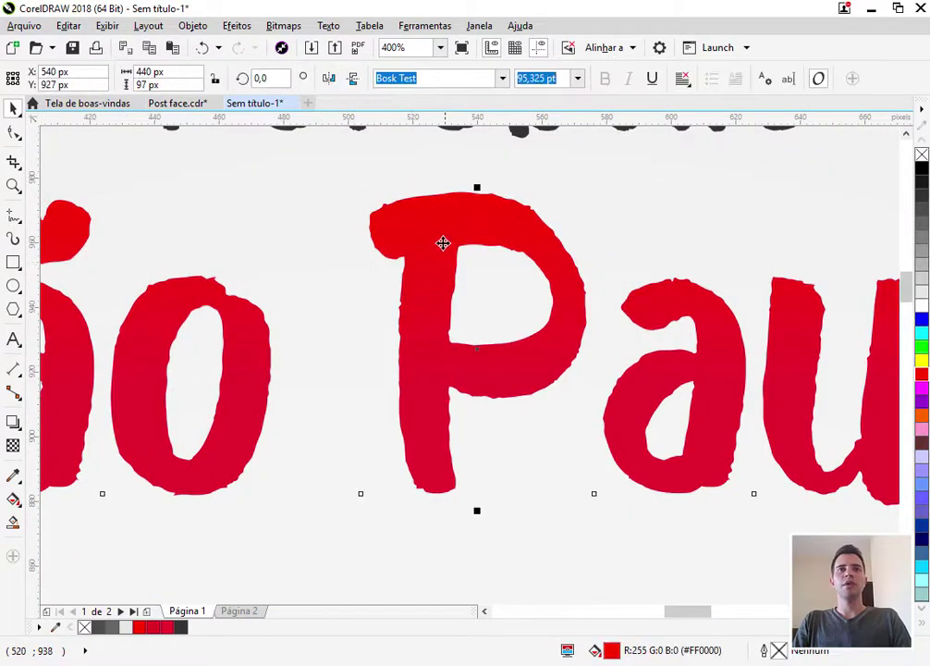
{"action": "left_click", "coordinate": [13, 446]}
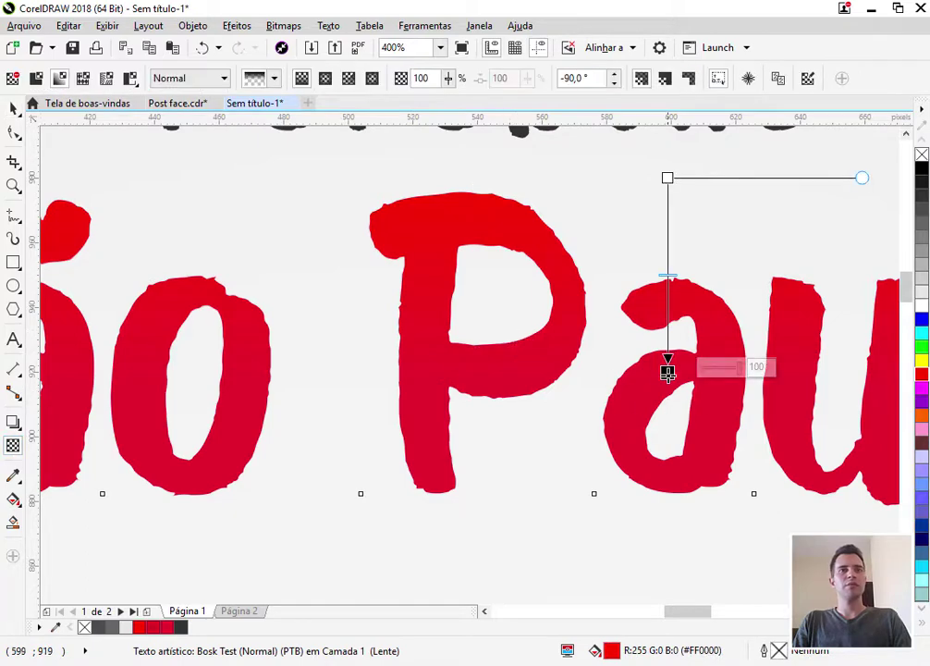
{"action": "left_click_drag", "start_coordinate": [666, 369], "coordinate": [668, 348]}
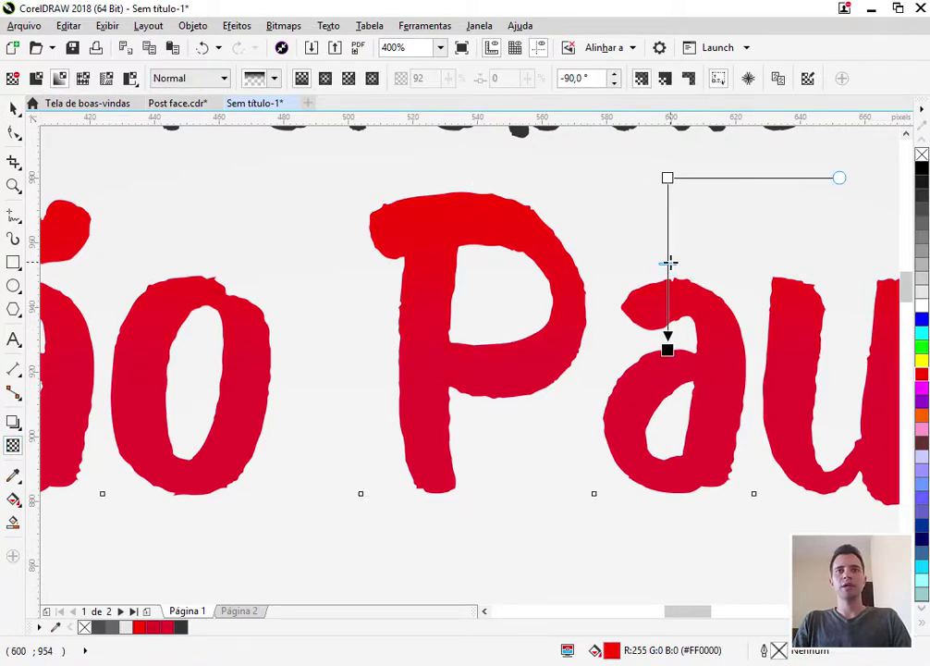
{"action": "left_click_drag", "start_coordinate": [671, 262], "coordinate": [670, 245]}
{"action": "left_click_drag", "start_coordinate": [667, 350], "coordinate": [667, 364]}
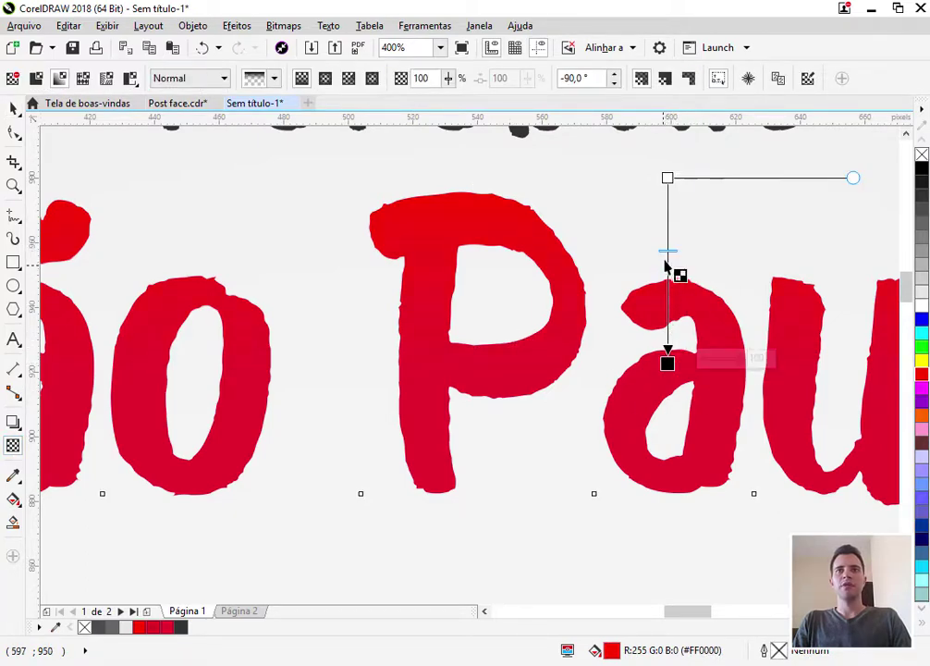
{"action": "scroll", "coordinate": [439, 305], "scroll_direction": "down", "scroll_amount": 2}
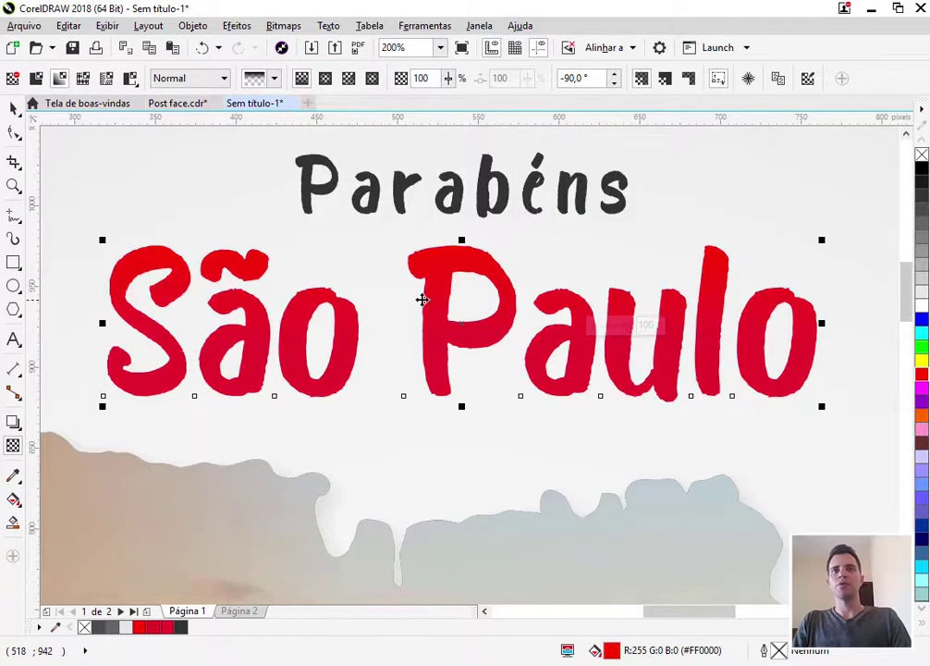
{"action": "key", "text": "space"}
Step: Move the red copy aside to check its fade, centre it back on the original "São Paulo" text and group the two
{"action": "scroll", "coordinate": [335, 303], "scroll_direction": "down", "scroll_amount": 1}
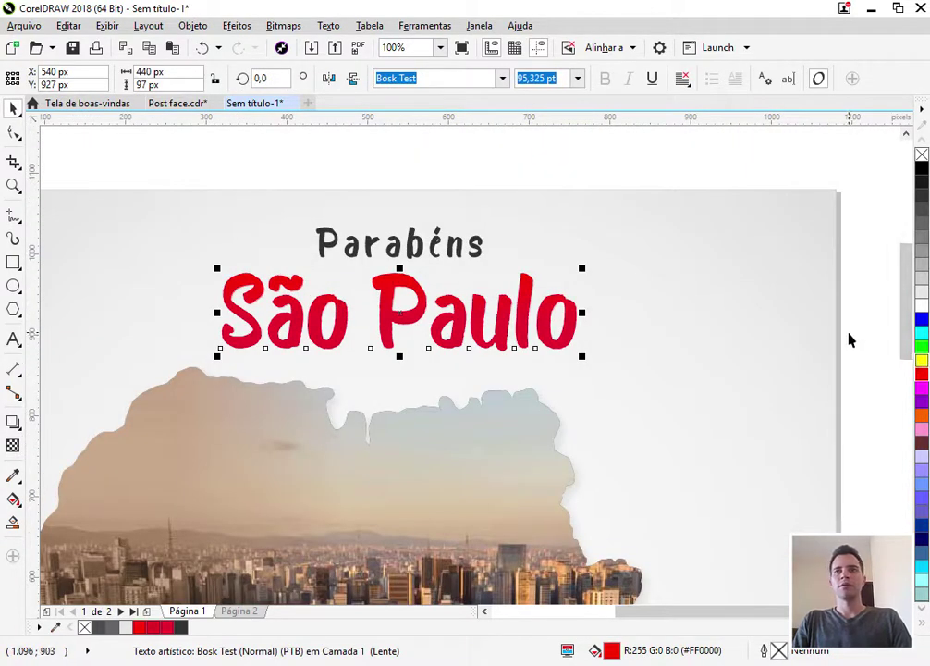
{"action": "left_click_drag", "start_coordinate": [546, 320], "coordinate": [504, 318]}
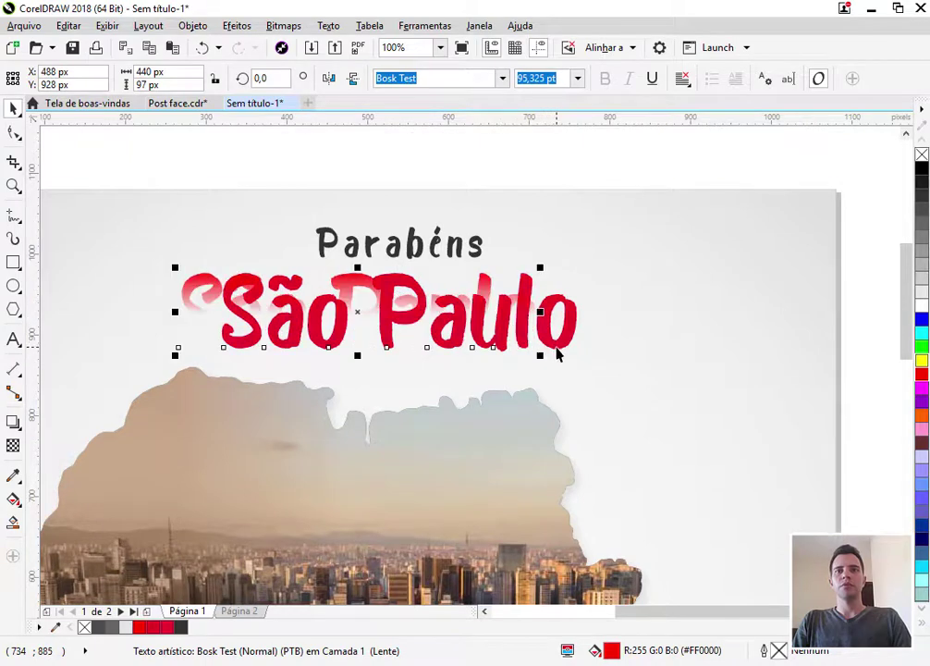
{"action": "left_click", "coordinate": [556, 347], "text": "shift"}
{"action": "key", "text": "c"}
{"action": "key", "text": "e"}
{"action": "key", "text": "ctrl+g"}
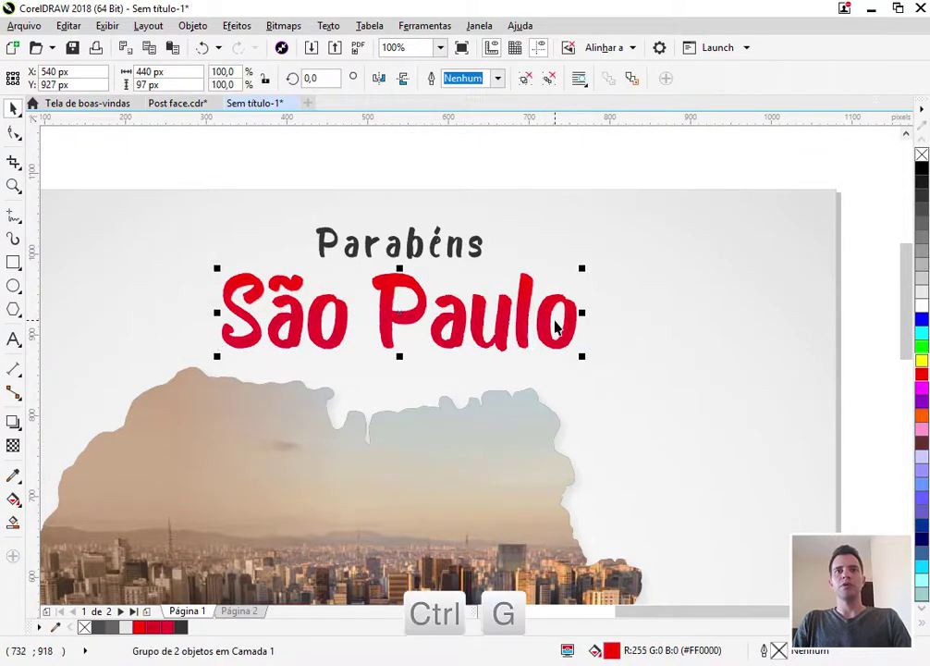
Step: Apply a drop shadow to the grouped "São Paulo" text with the preset "Plano inferior direito"
{"action": "left_click", "coordinate": [13, 421]}
{"action": "left_click", "coordinate": [73, 78]}
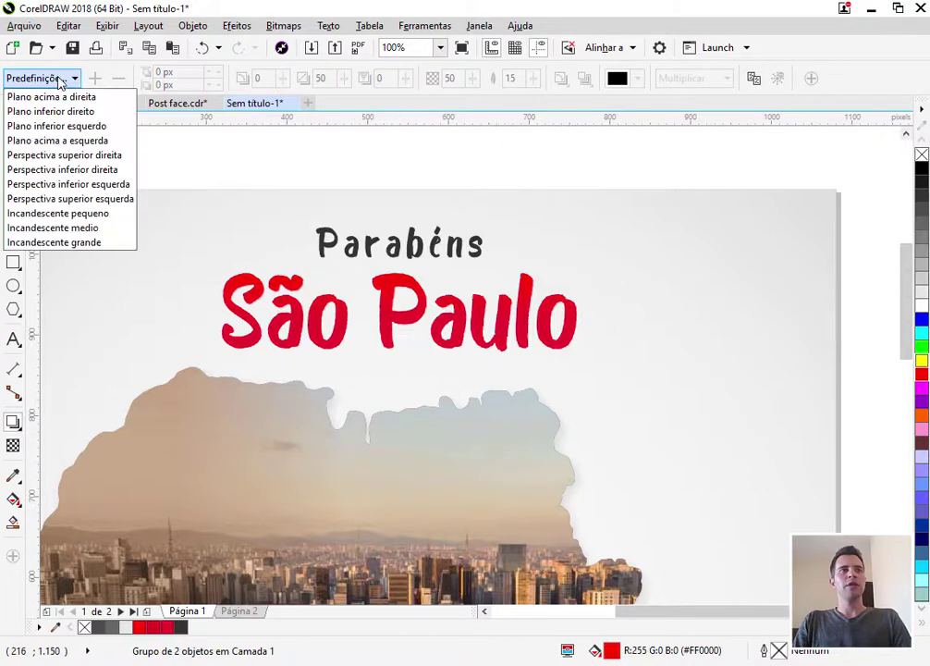
{"action": "left_click", "coordinate": [53, 112]}
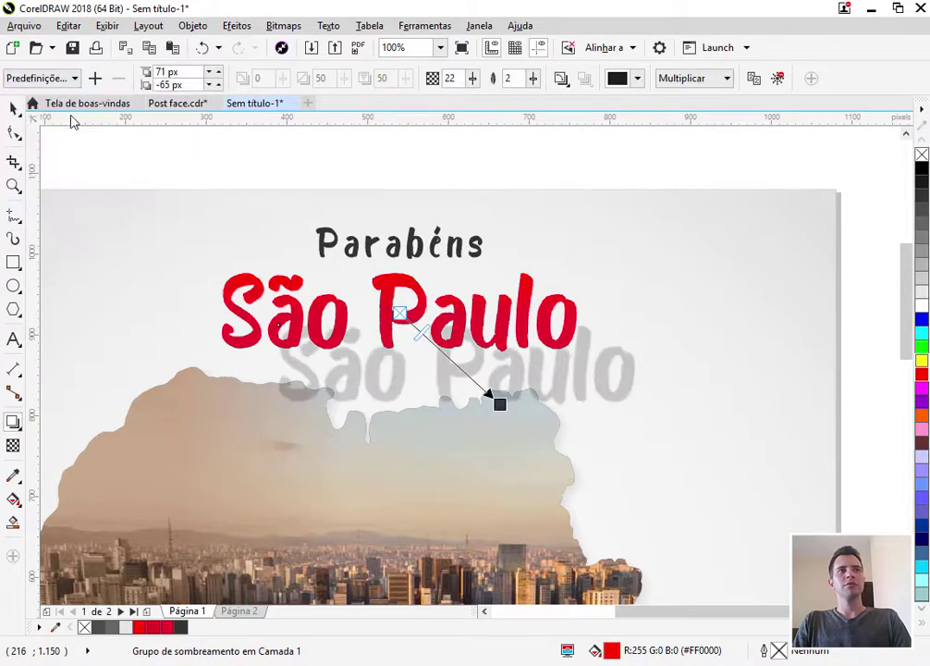
Step: Reduce the "São Paulo" text shadow's offset to 1 px by -1 px and set its opacity to 16
{"action": "scroll", "coordinate": [522, 434], "scroll_direction": "up", "scroll_amount": 2}
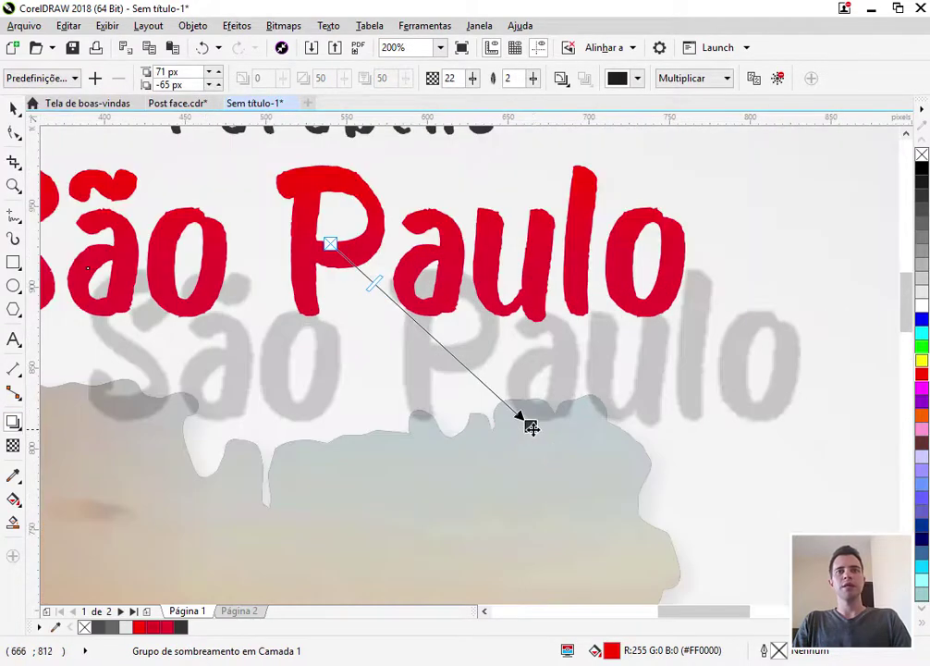
{"action": "left_click_drag", "start_coordinate": [523, 430], "coordinate": [392, 325]}
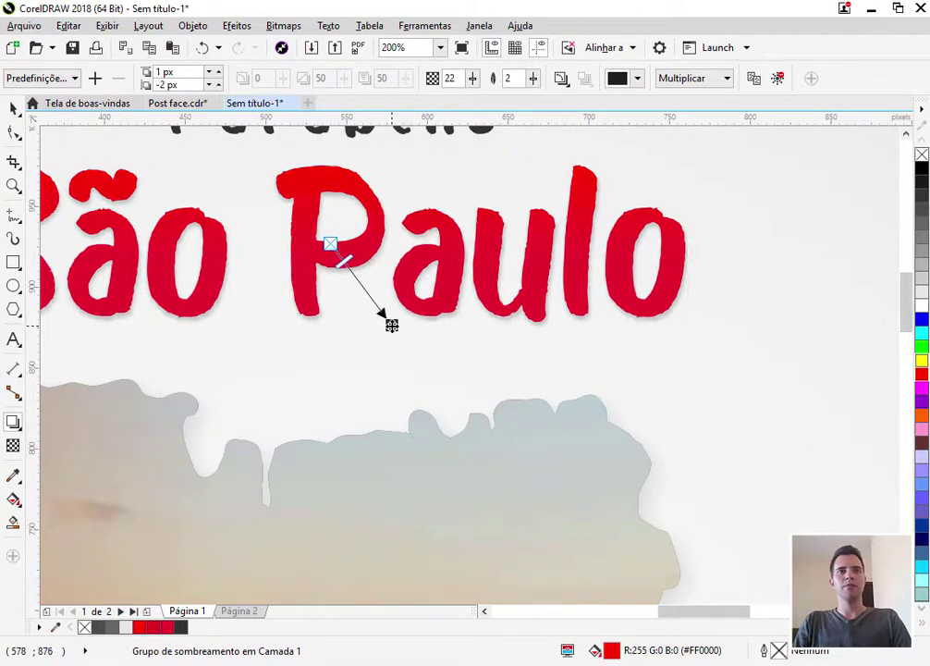
{"action": "scroll", "coordinate": [392, 325], "scroll_direction": "up", "scroll_amount": 1}
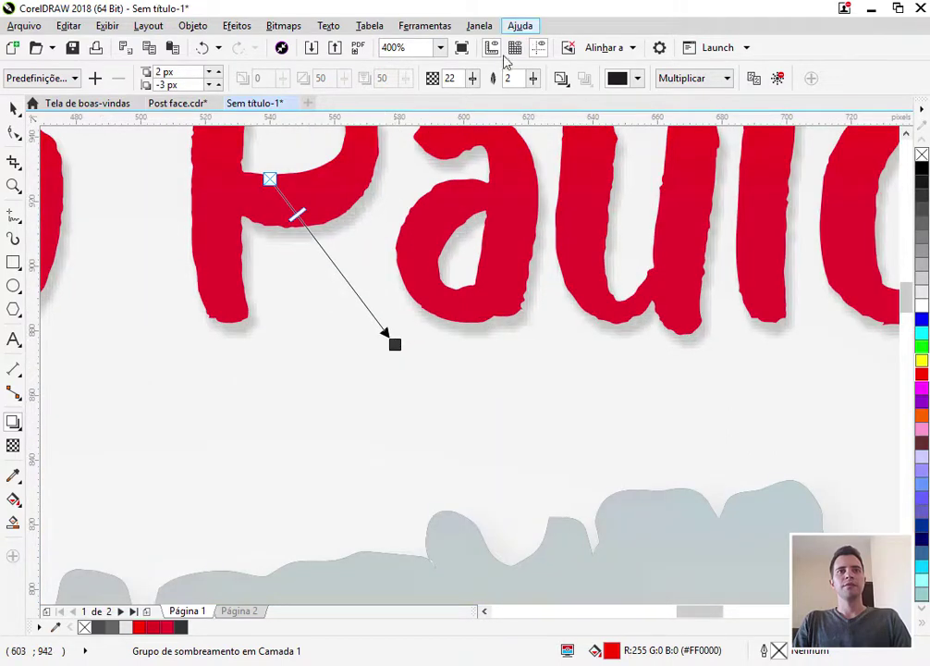
{"action": "left_click_drag", "start_coordinate": [394, 345], "coordinate": [389, 338]}
{"action": "left_click_drag", "start_coordinate": [472, 79], "coordinate": [467, 81]}
{"action": "scroll", "coordinate": [493, 317], "scroll_direction": "down", "scroll_amount": 4}
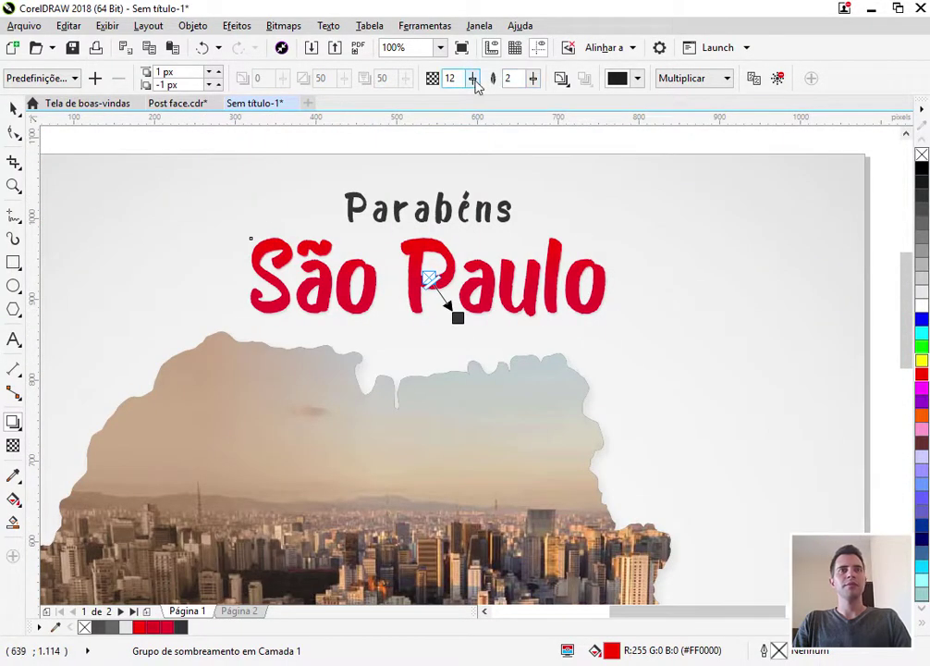
{"action": "left_click_drag", "start_coordinate": [473, 79], "coordinate": [478, 85]}
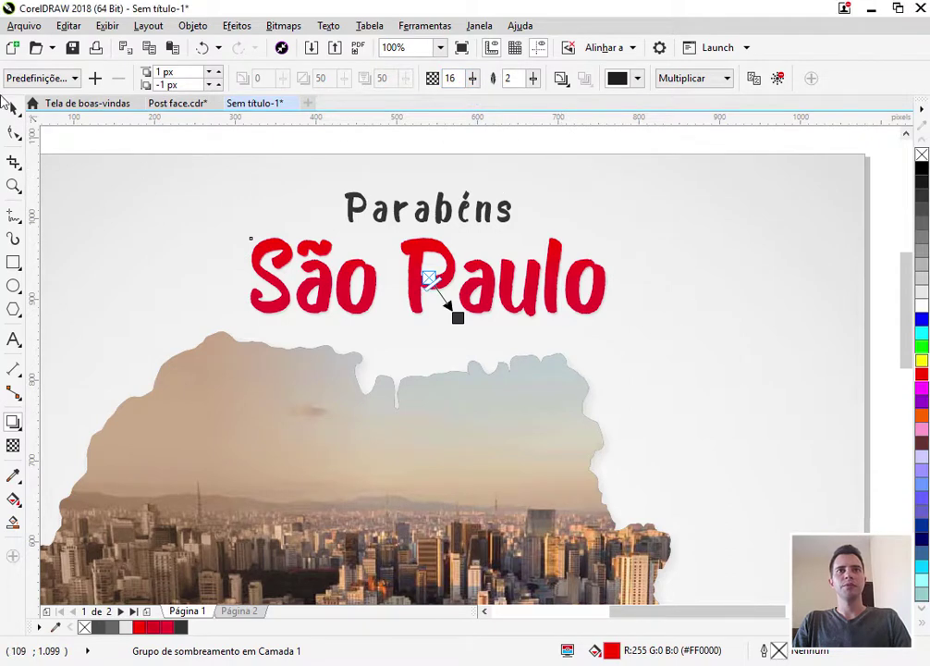
Step: Deselect the title and preview the whole post in full screen
{"action": "left_click", "coordinate": [12, 102]}
{"action": "left_click", "coordinate": [644, 333]}
{"action": "scroll", "coordinate": [763, 360], "scroll_direction": "down", "scroll_amount": 2}
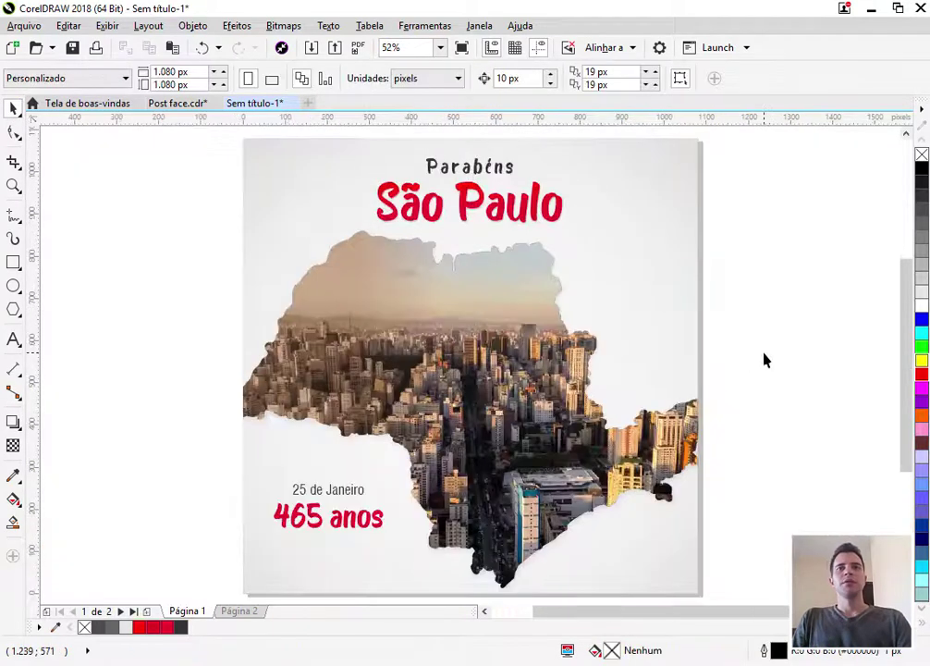
{"action": "left_click", "coordinate": [462, 48]}
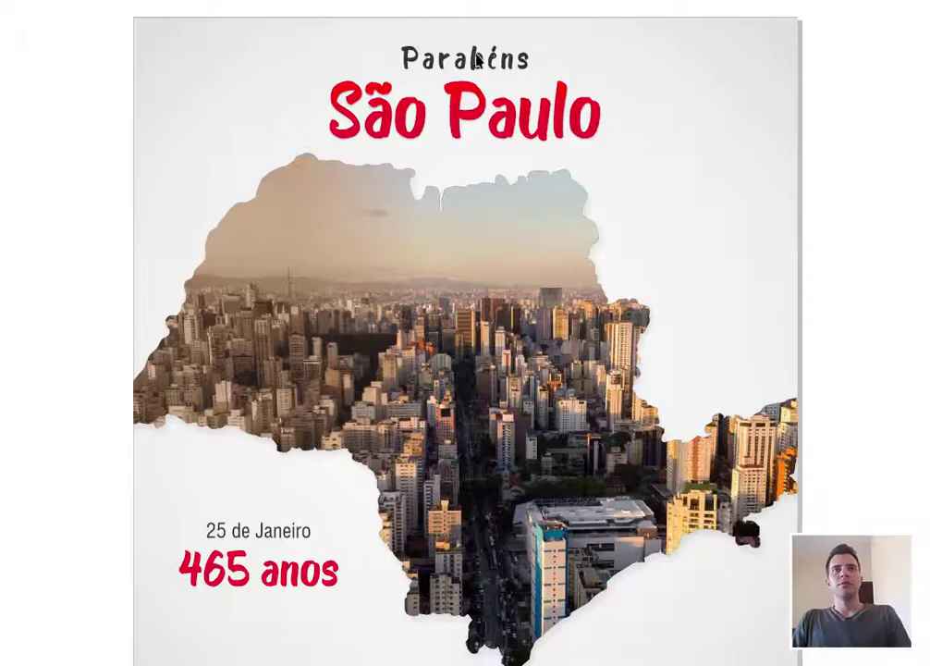